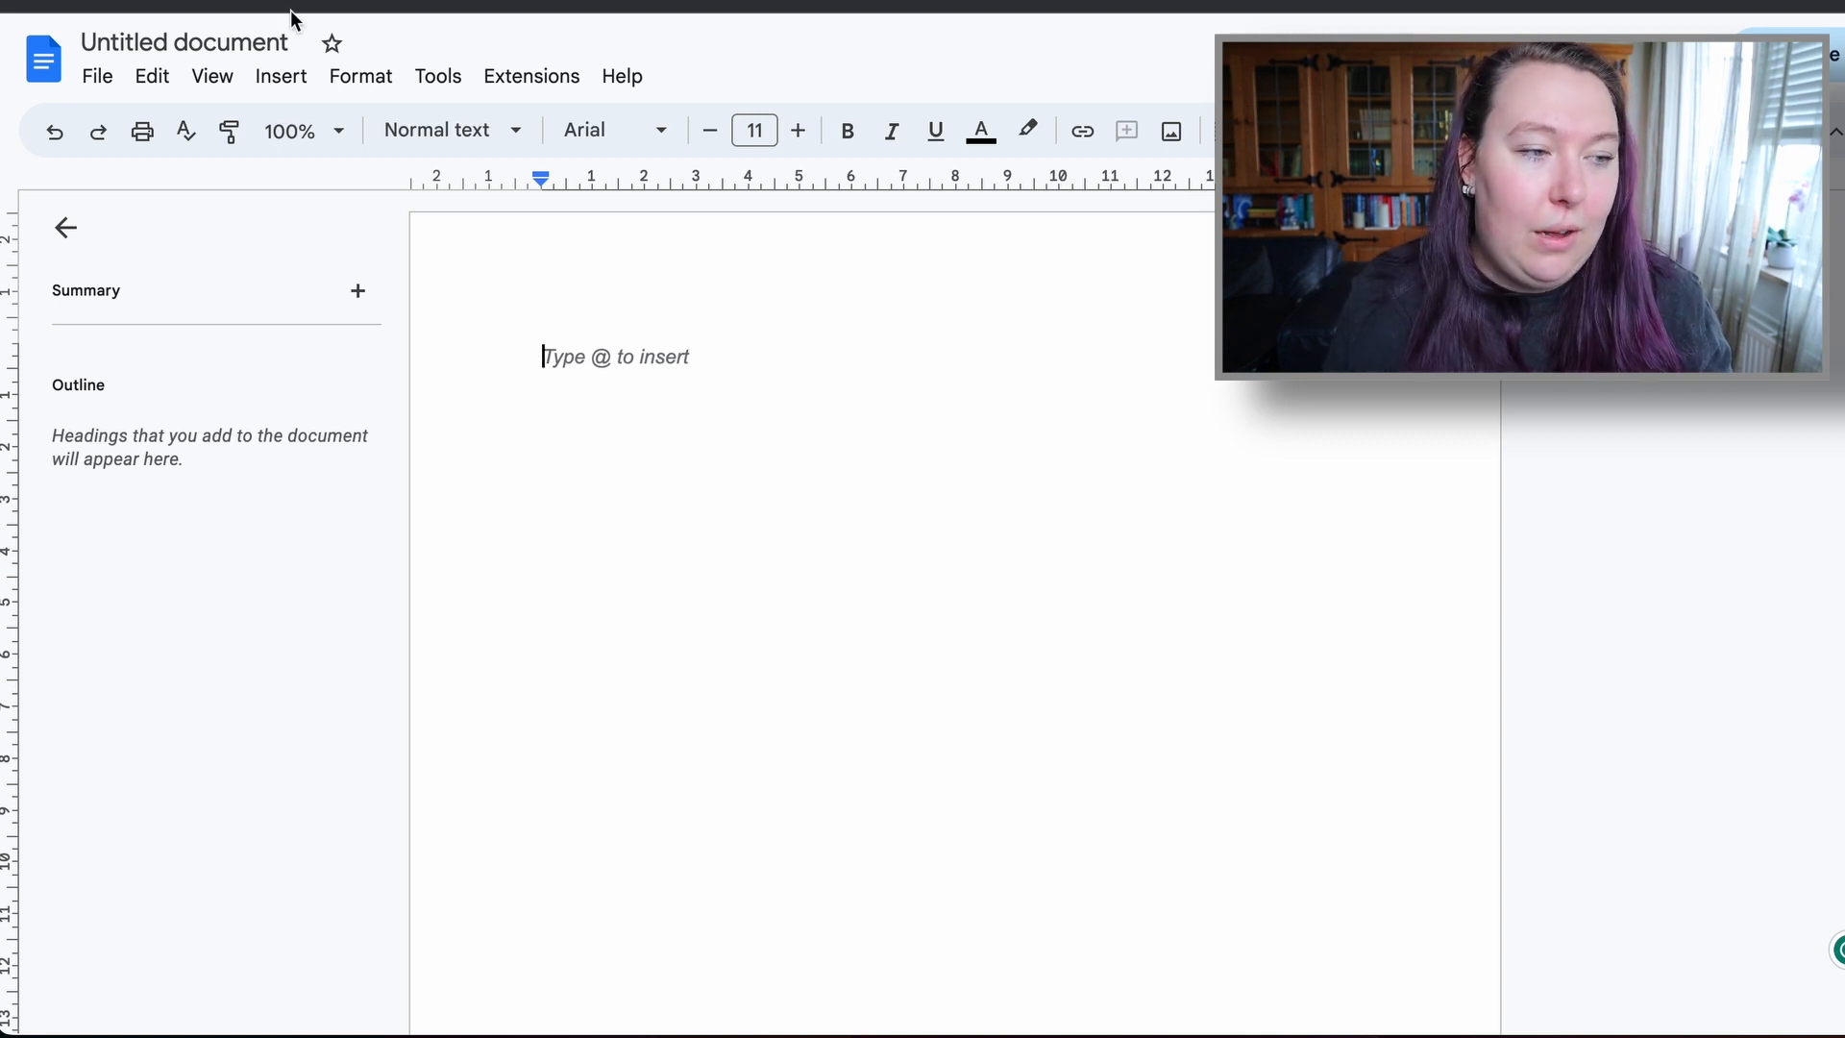
- Rename the untitled document as TEST Document
left_click(221, 37)
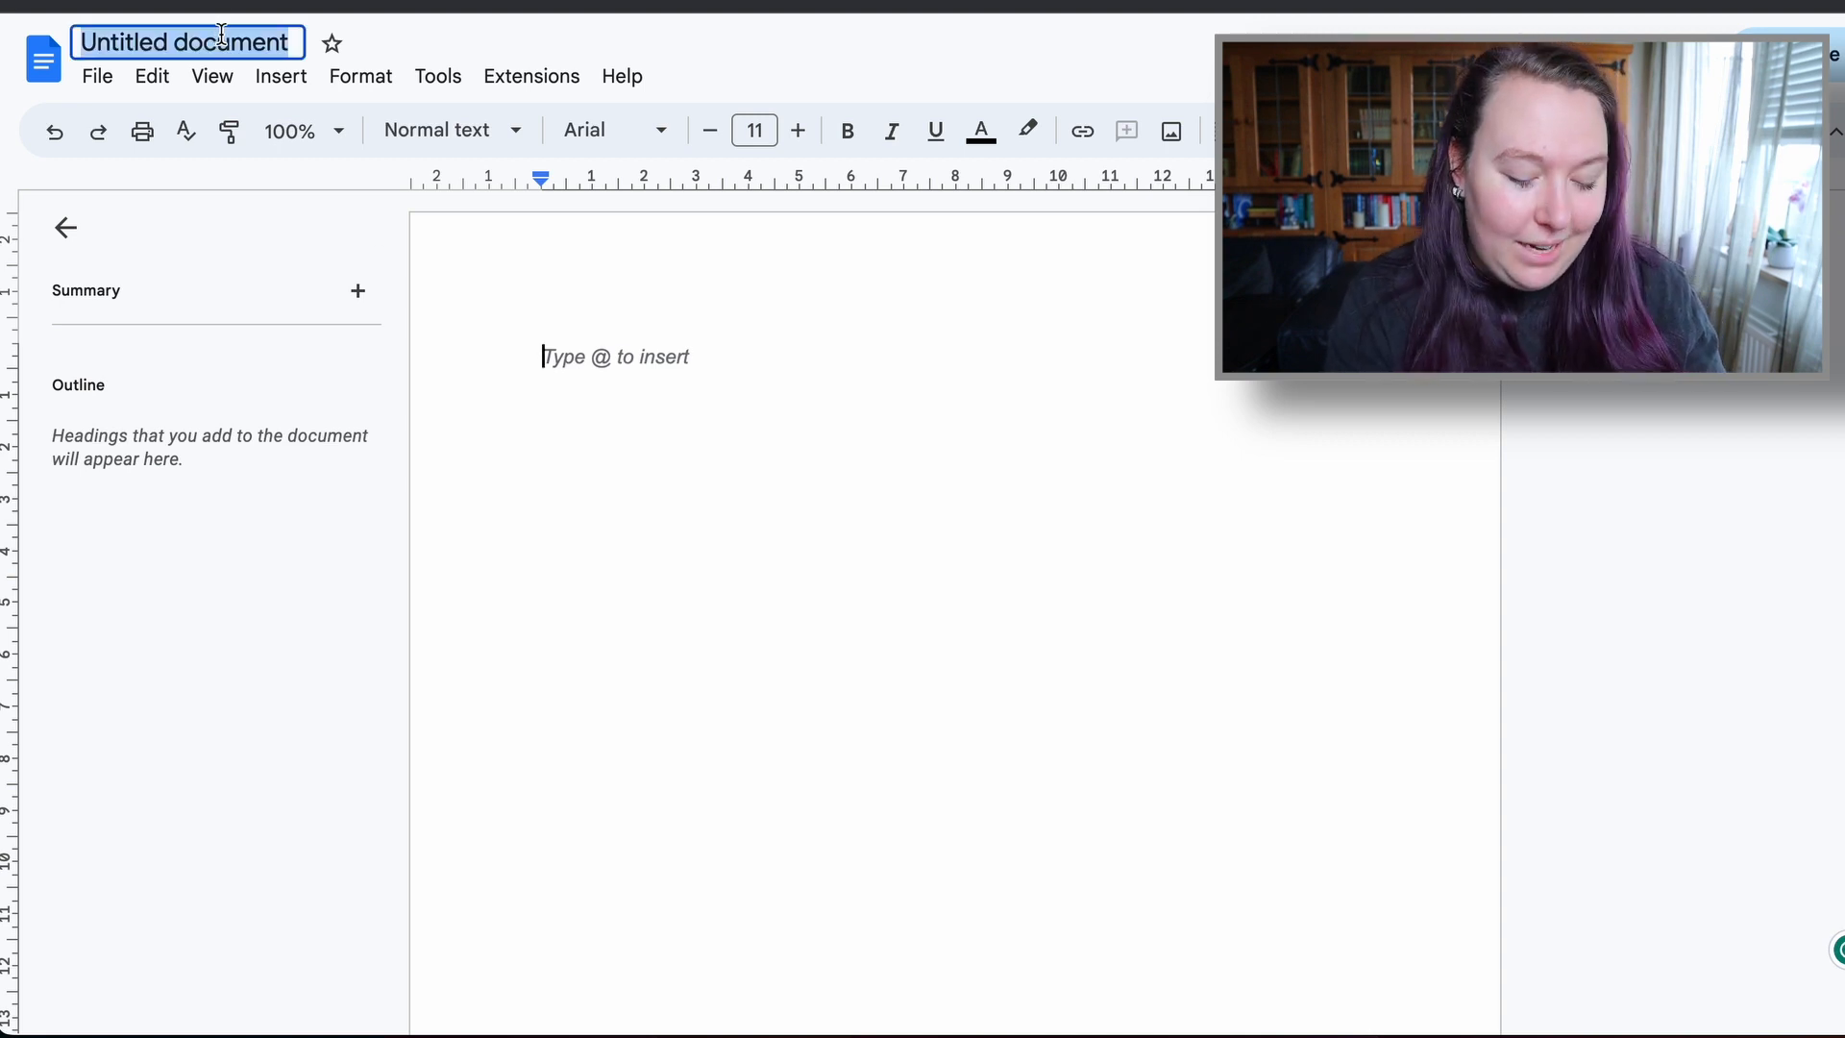
type("TEST")
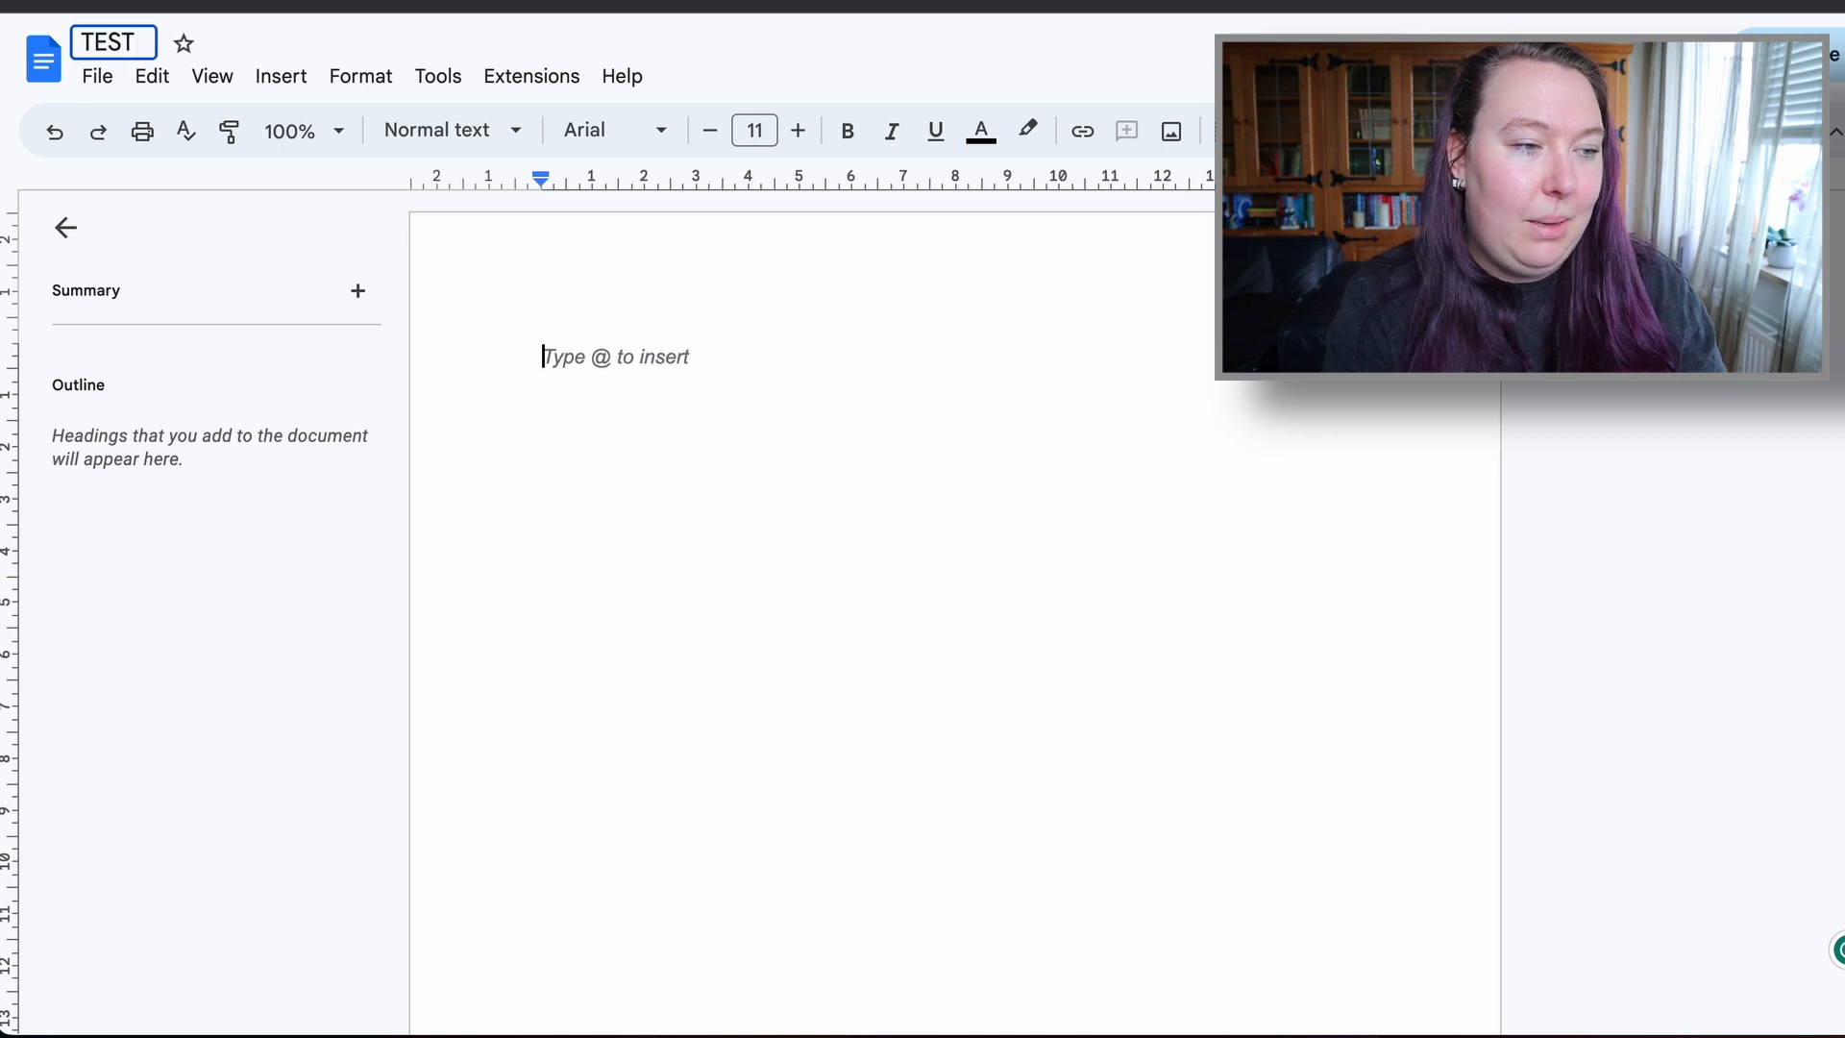
type(" Document")
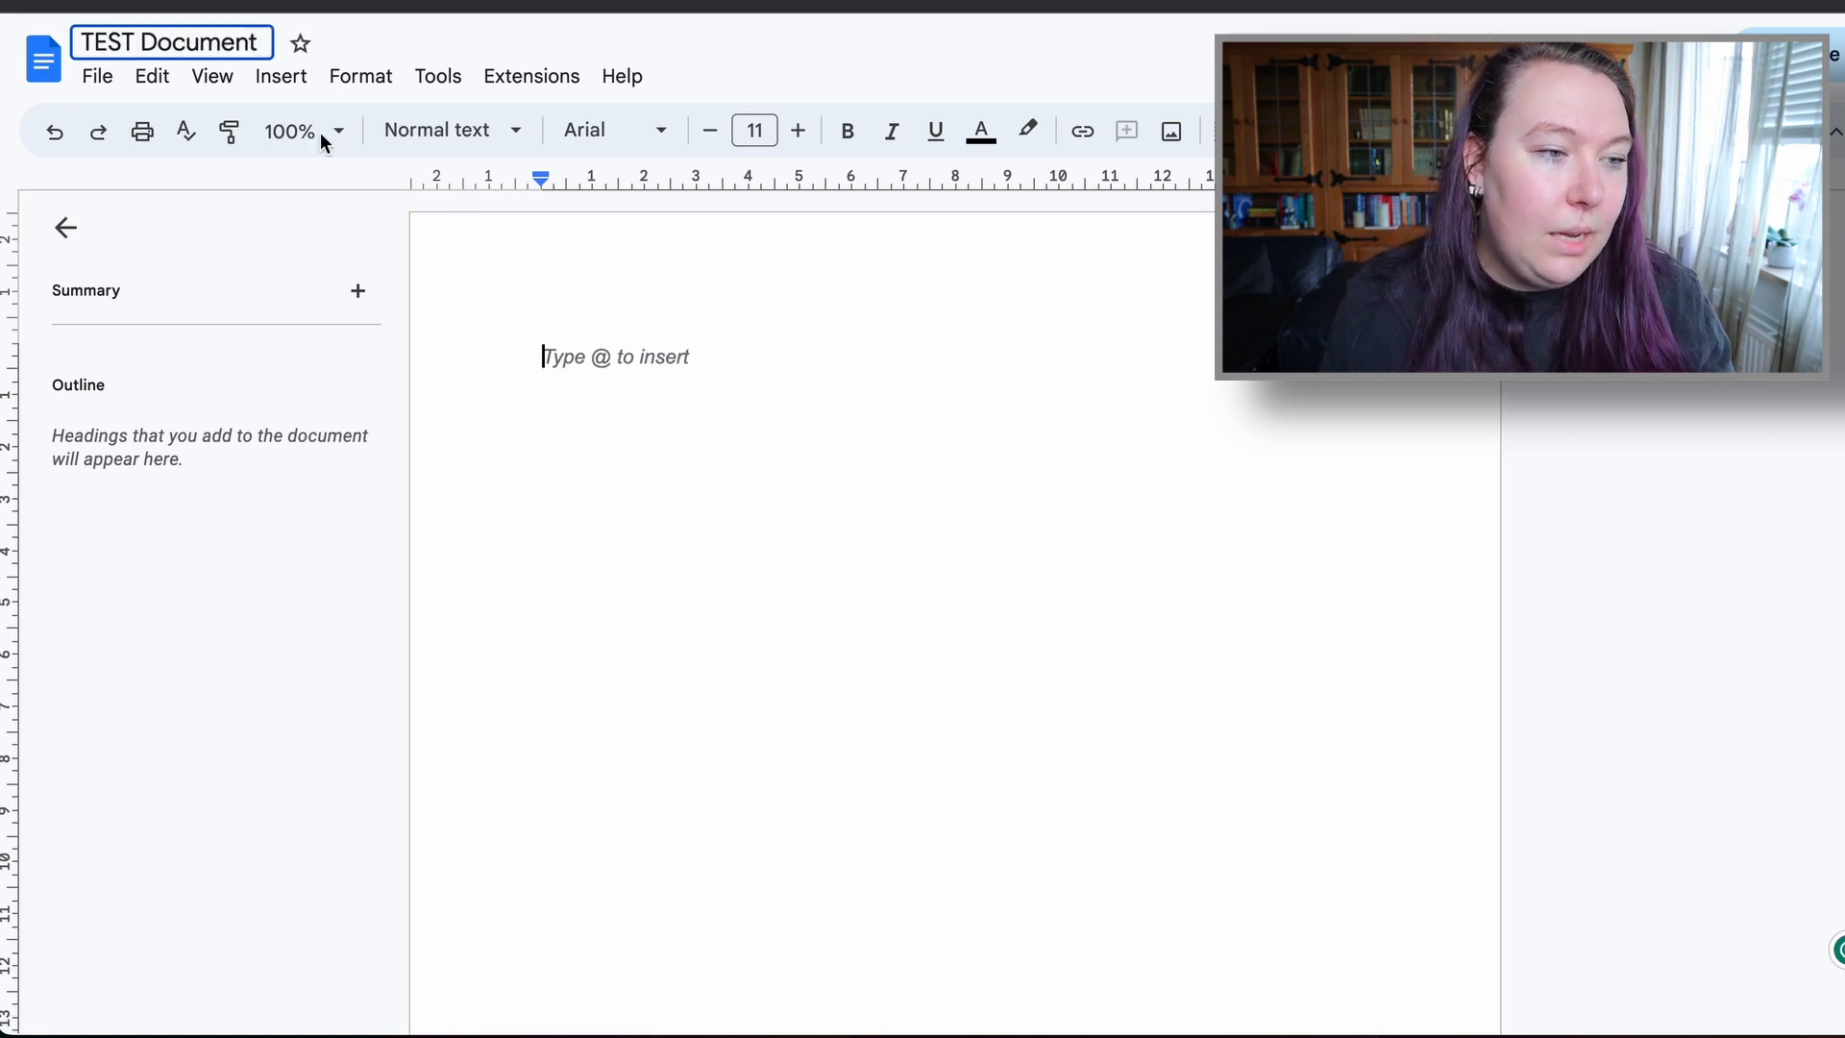
- Enter "Chapter 1" as the first line of the document body
left_click(762, 378)
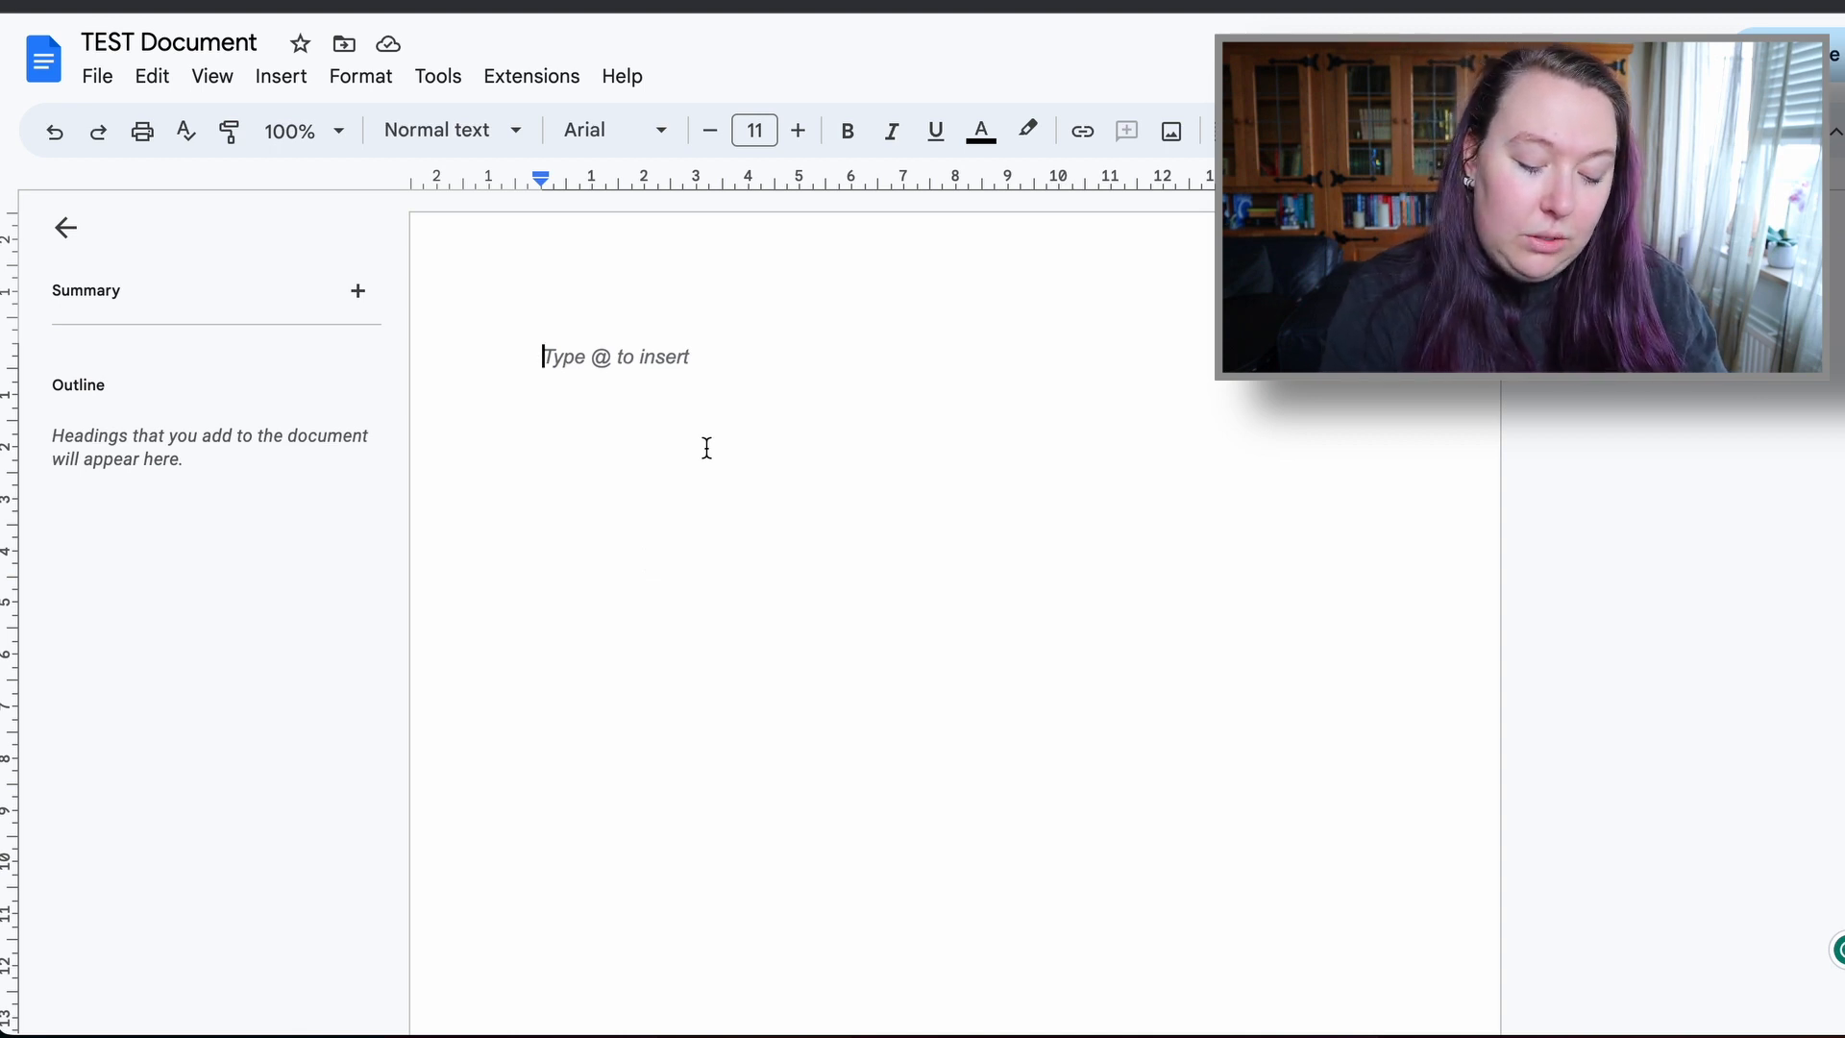
type("Chapter 1")
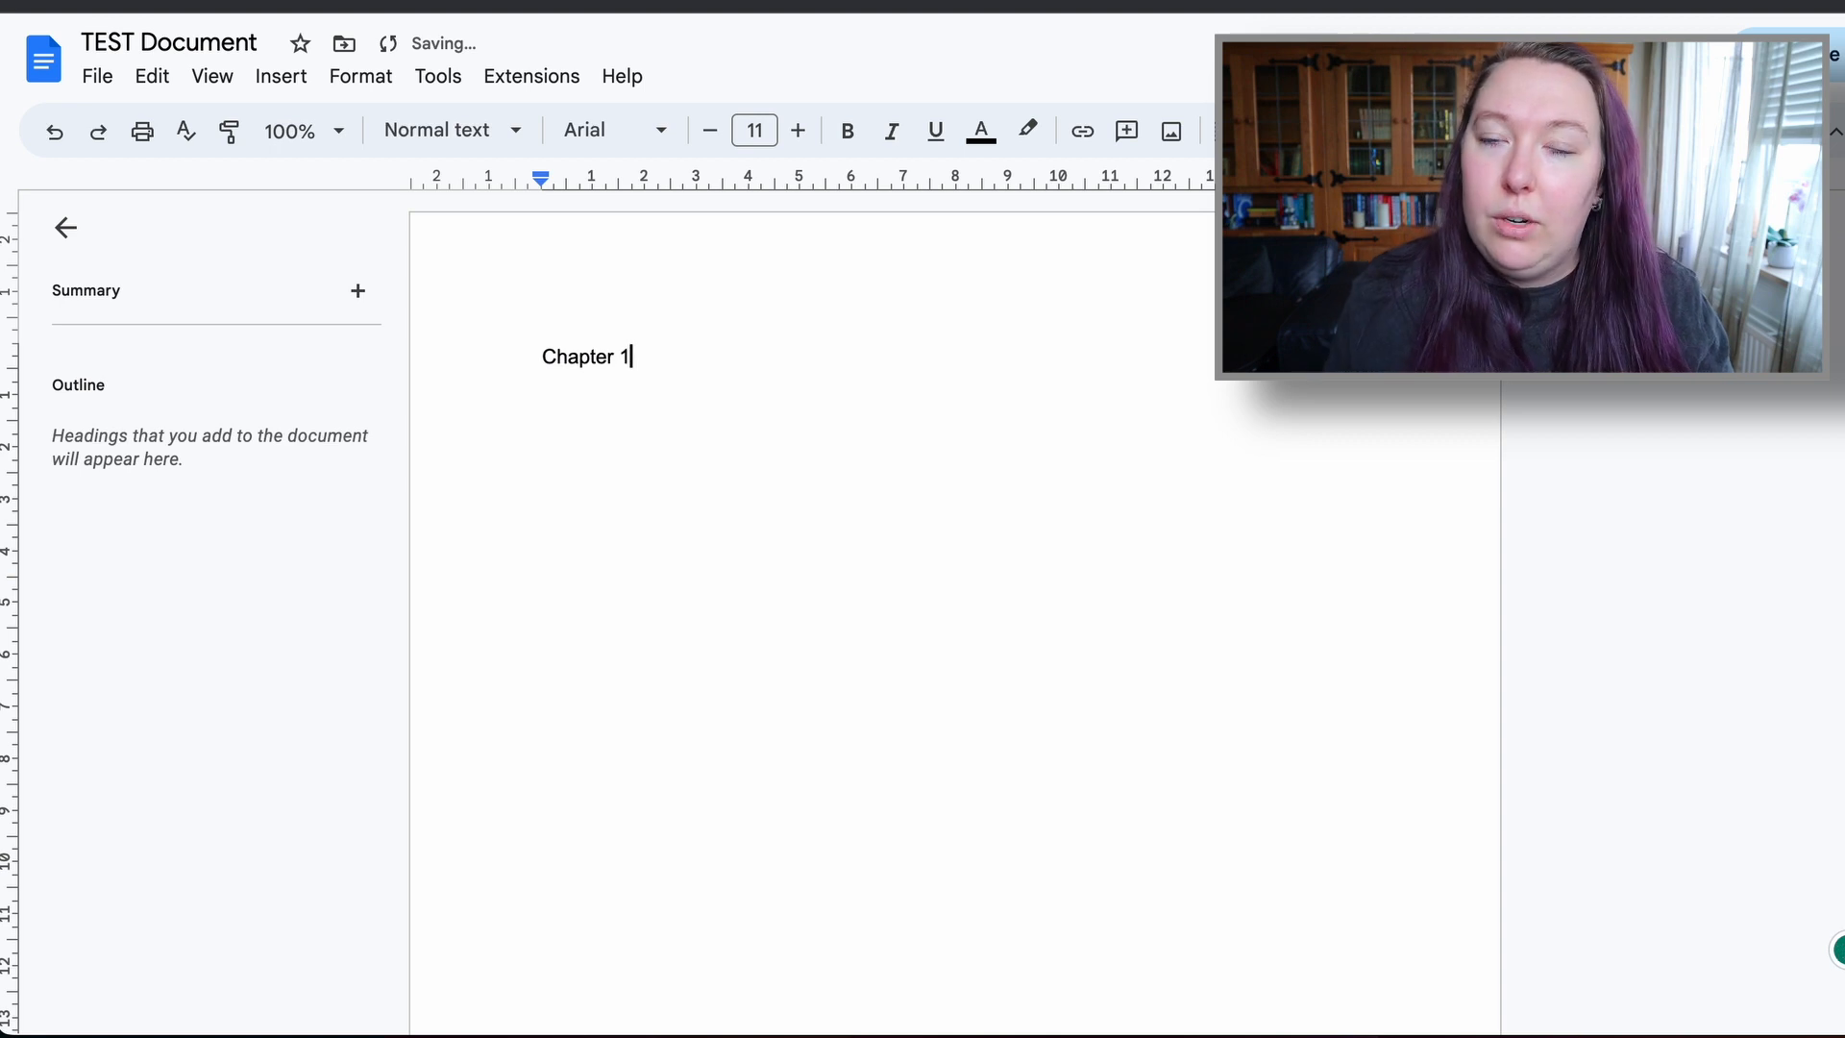
key("Return")
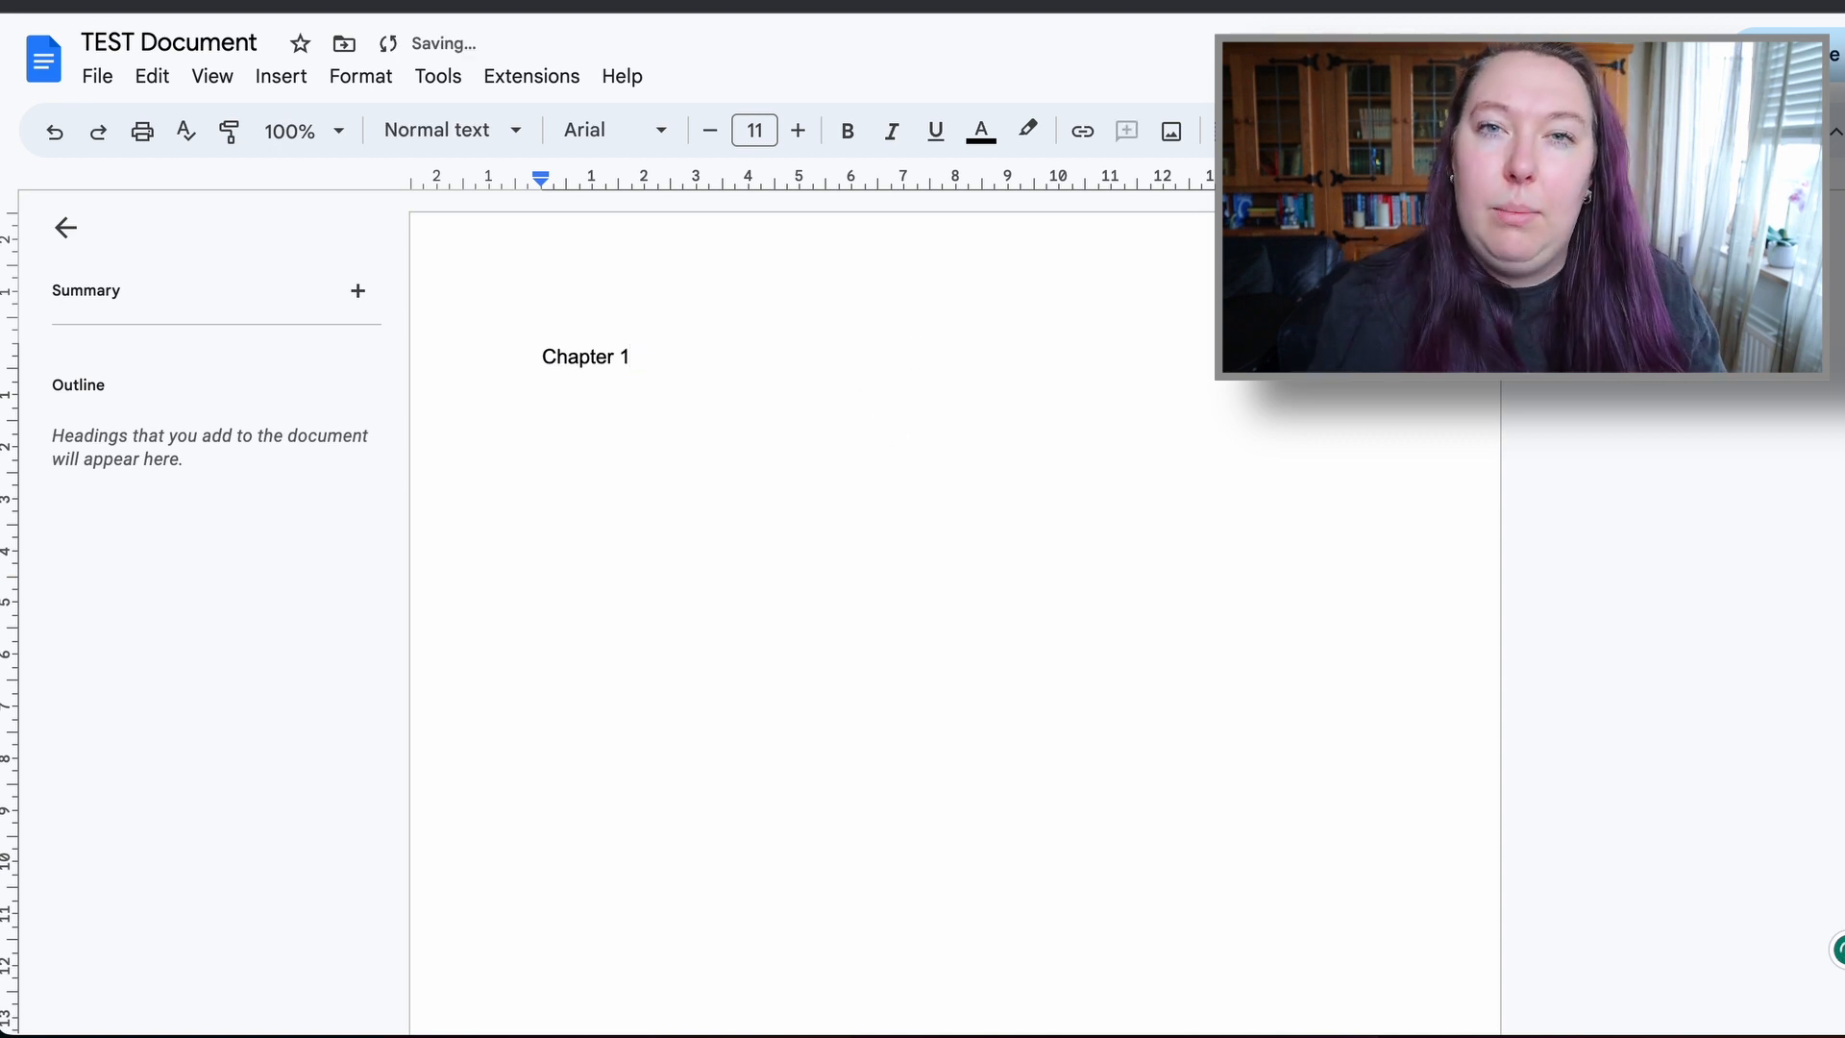
left_click(874, 367)
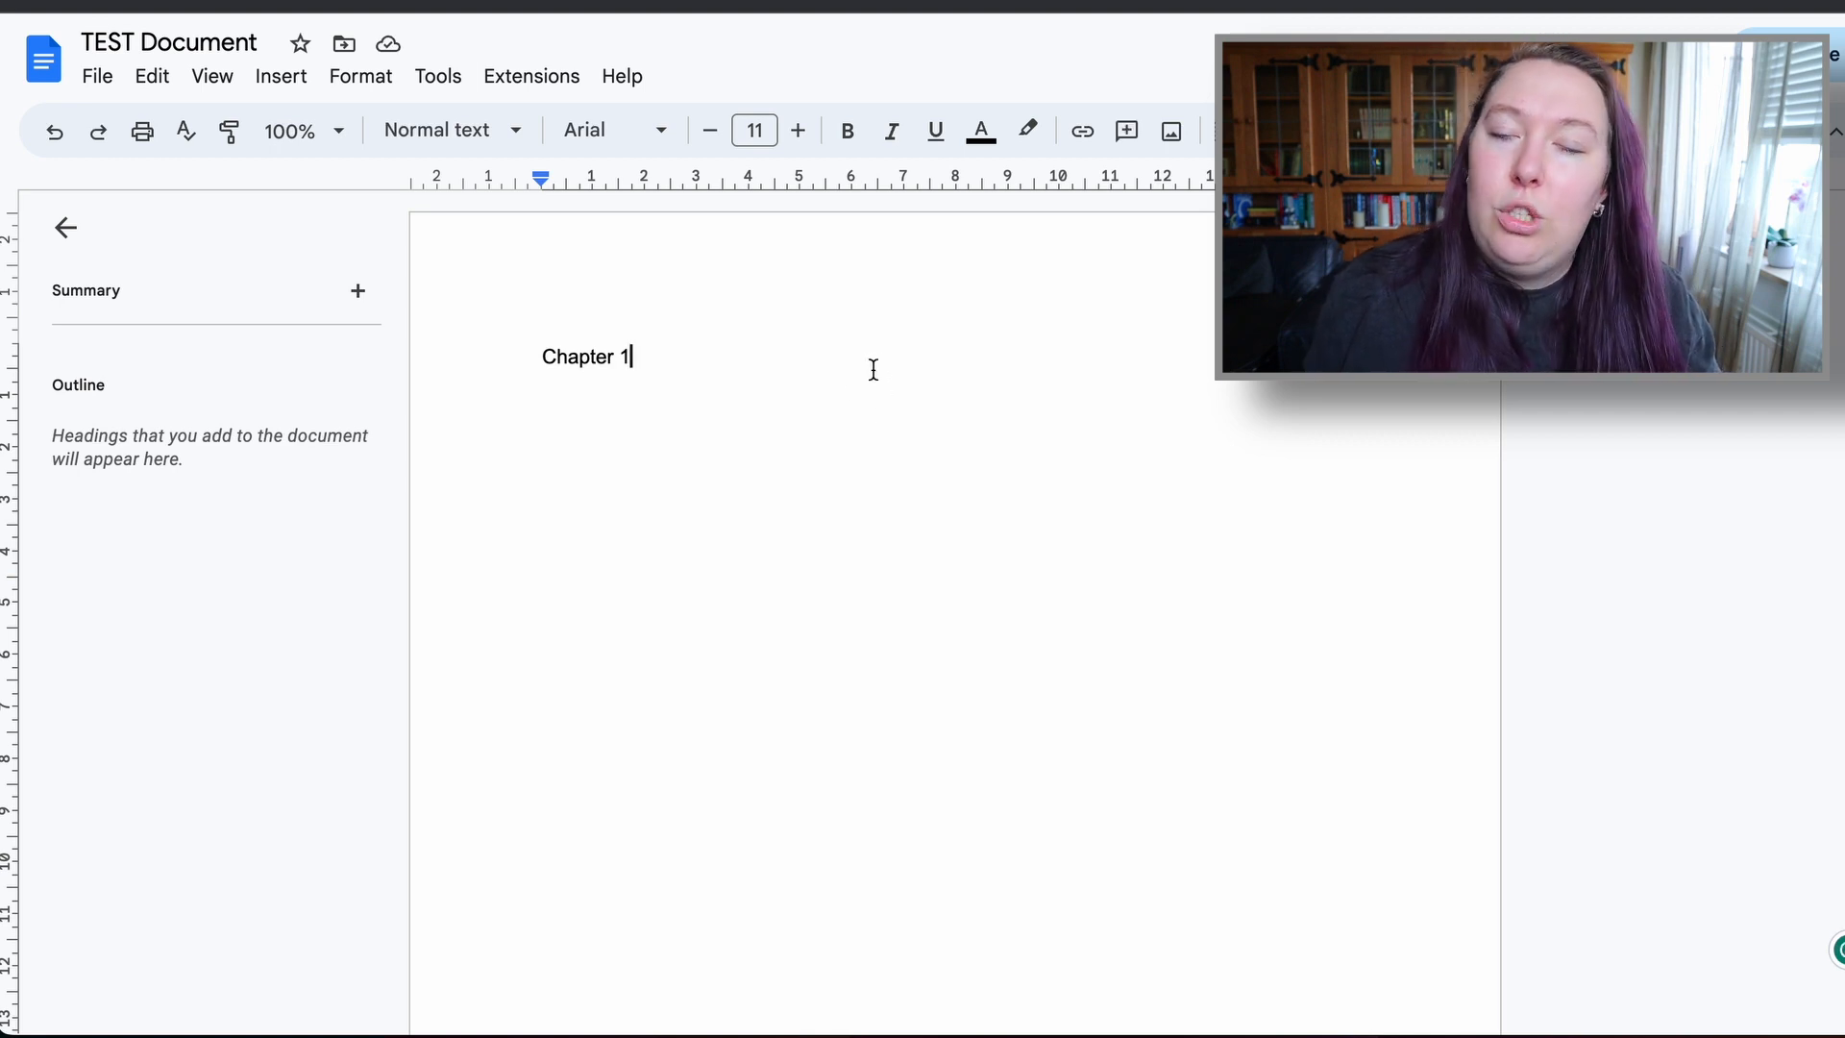
- Insert the line "General Information" above Chapter 1, with a blank line between them
left_click(543, 357)
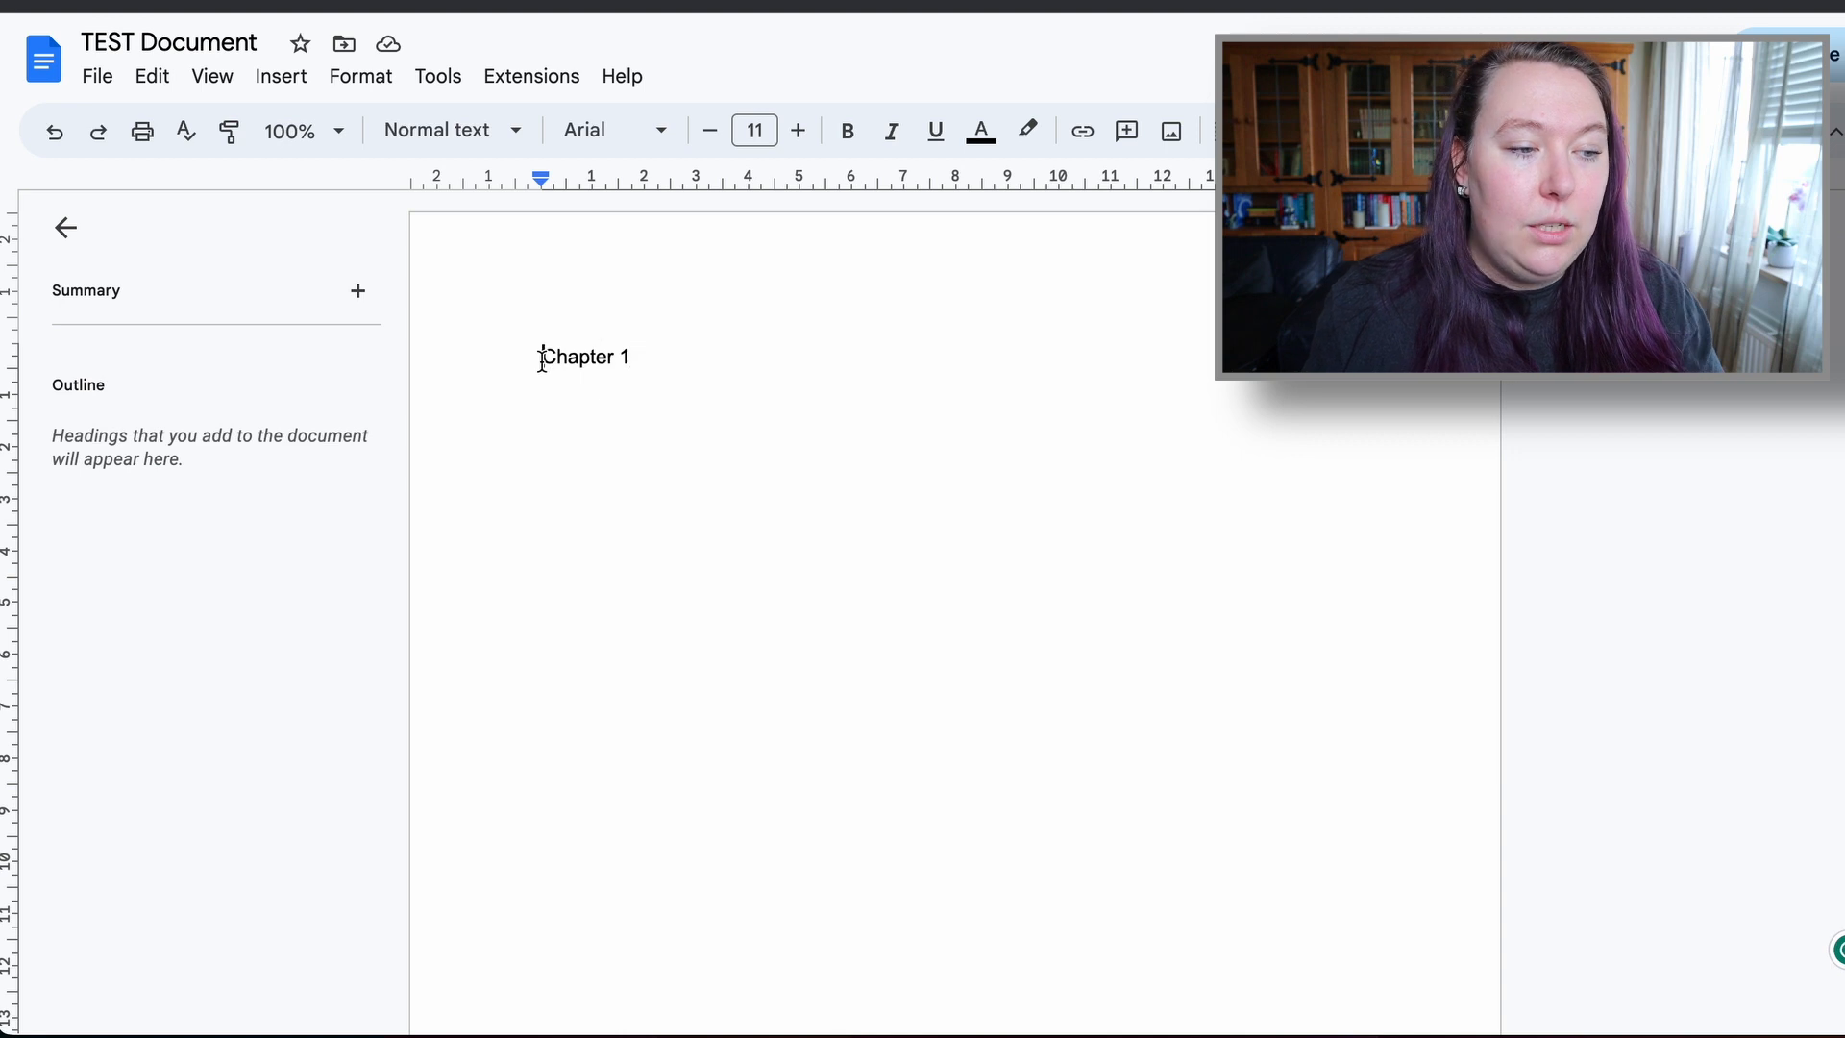
key("Return")
key("Up")
key("Up")
type("Ge")
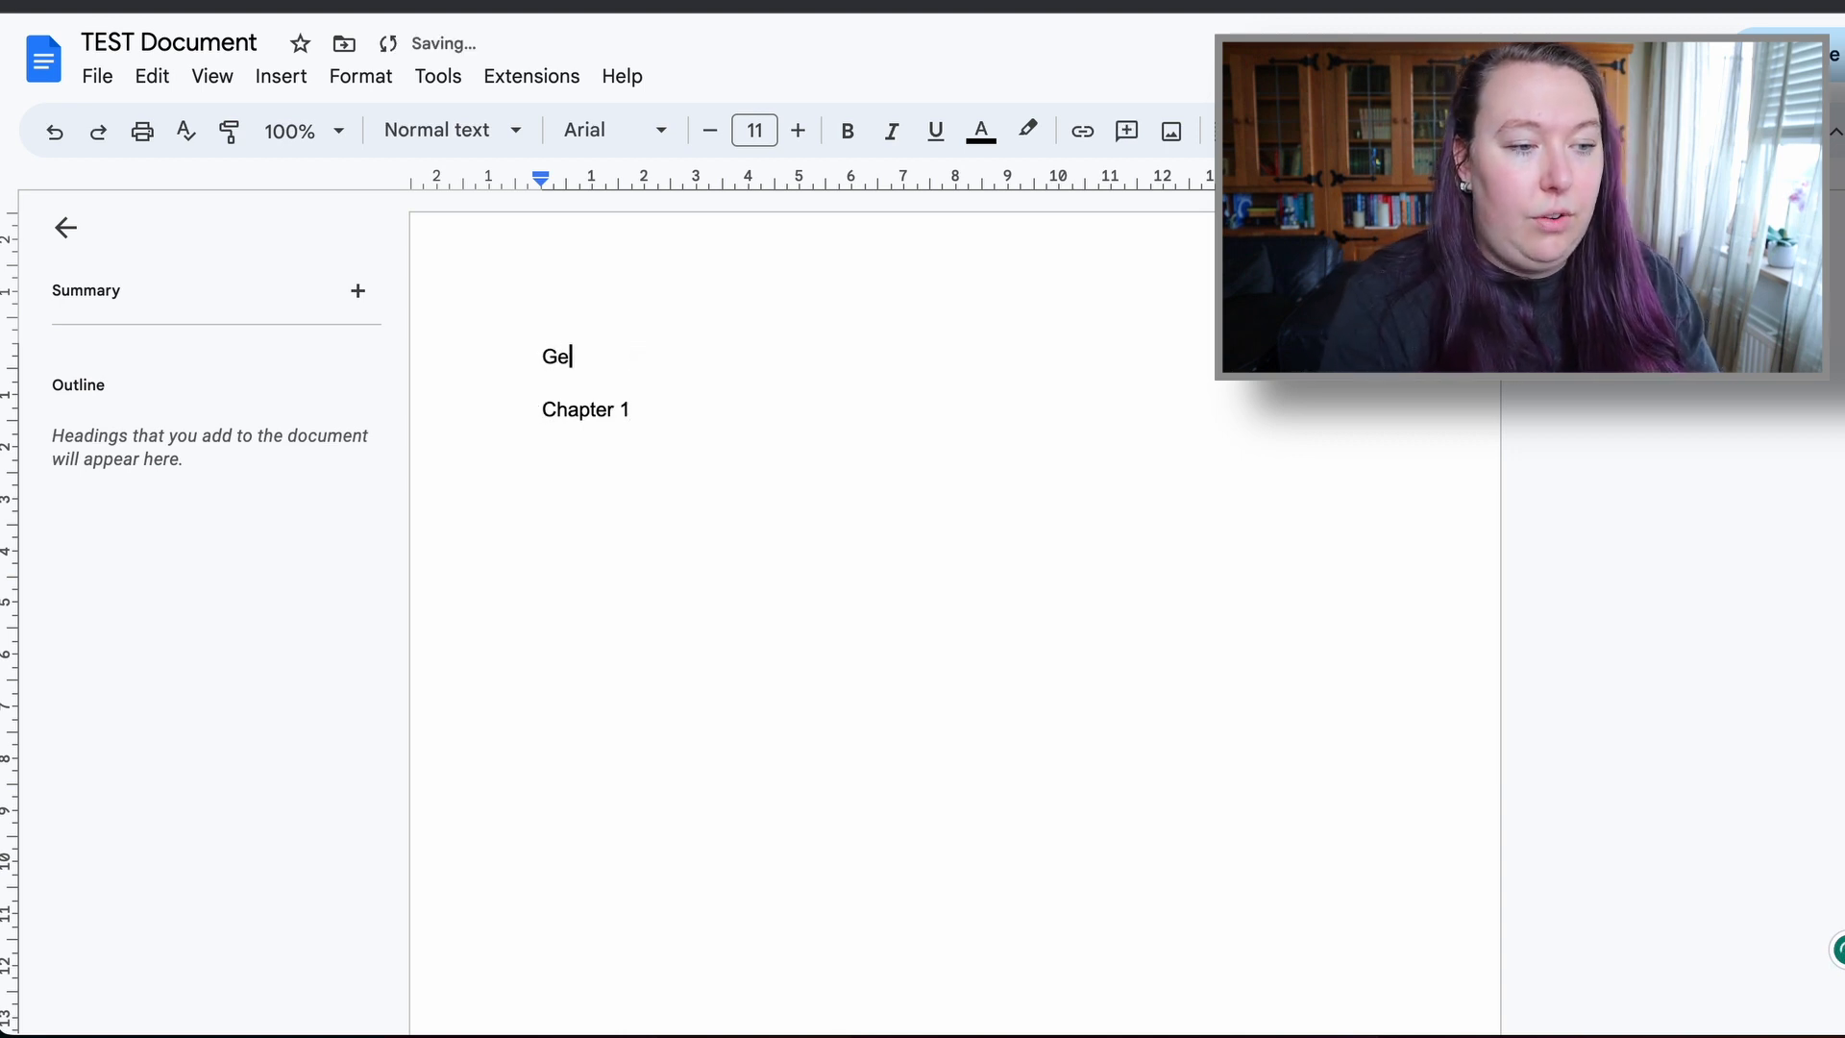
type("nrrl Info")
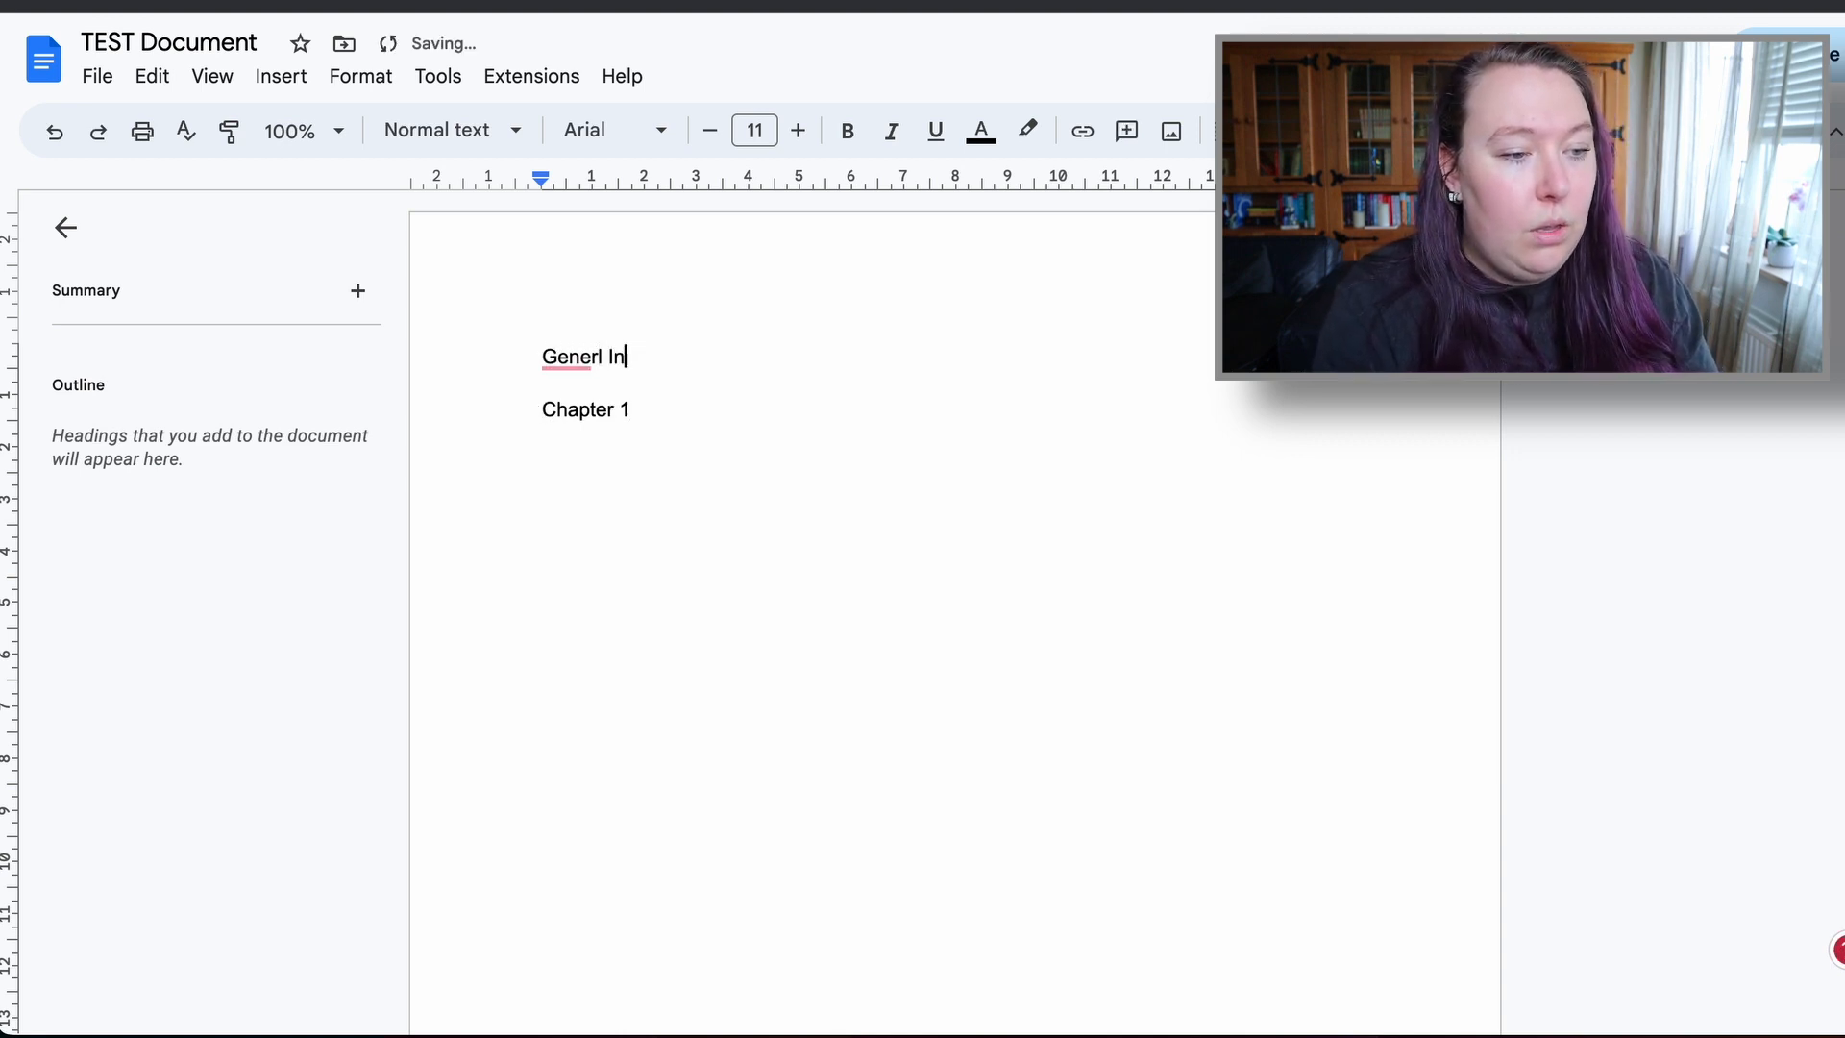
key("BackSpace")
key("BackSpace")
key("BackSpace")
key("BackSpace")
key("BackSpace")
key("BackSpace")
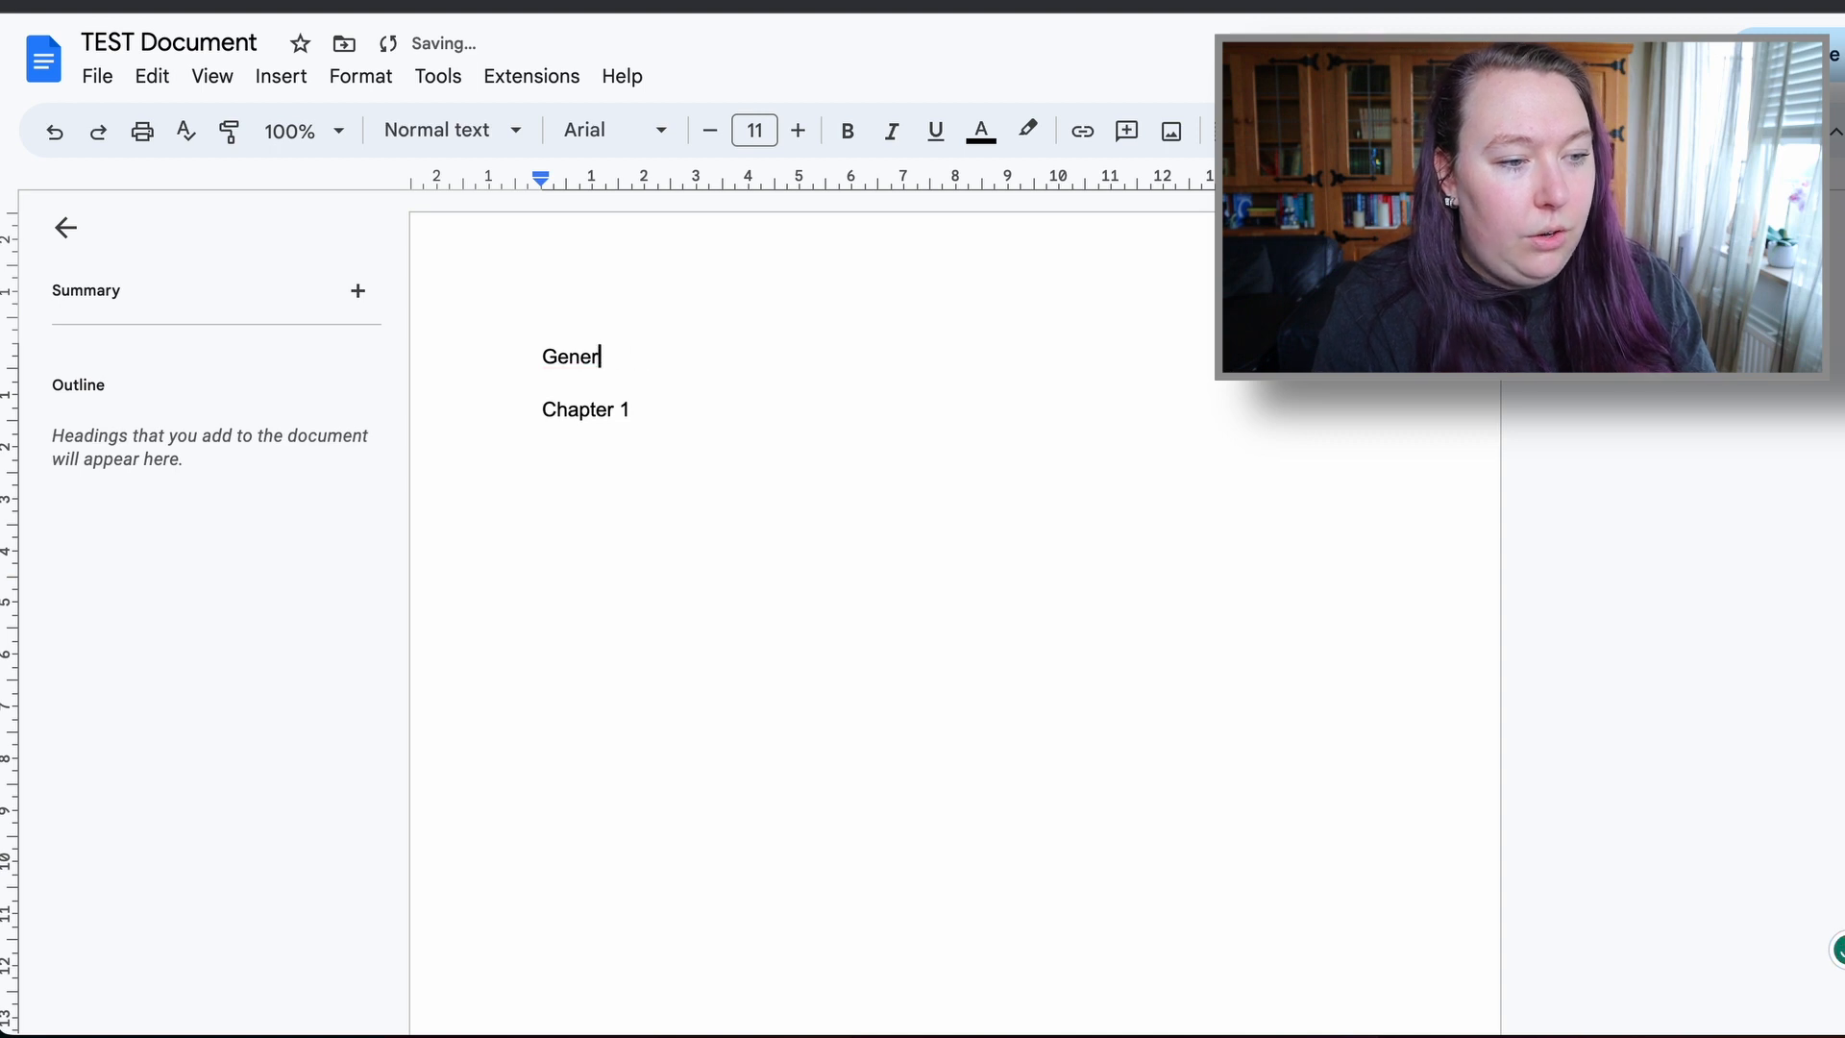
type("al Information")
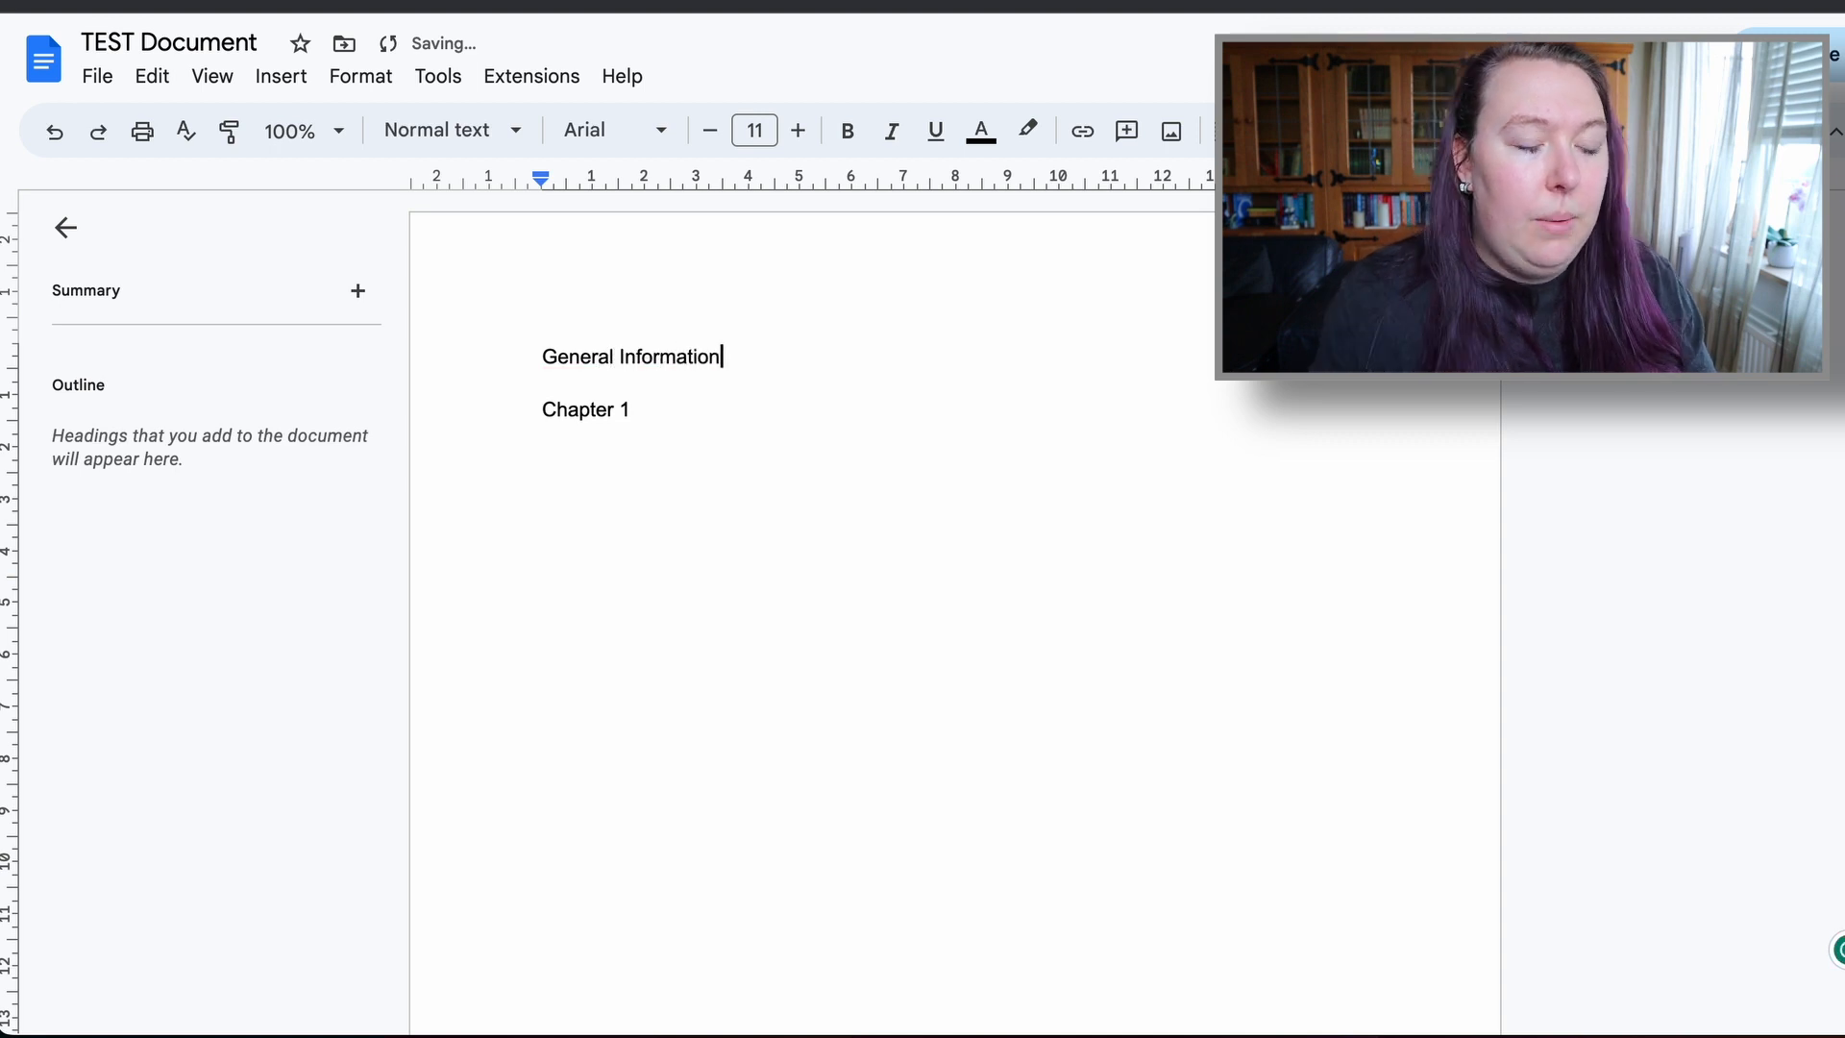
- Add a dashed list under General Information with the items Character descriptions and Locations, plus an empty third bullet
left_click(761, 411)
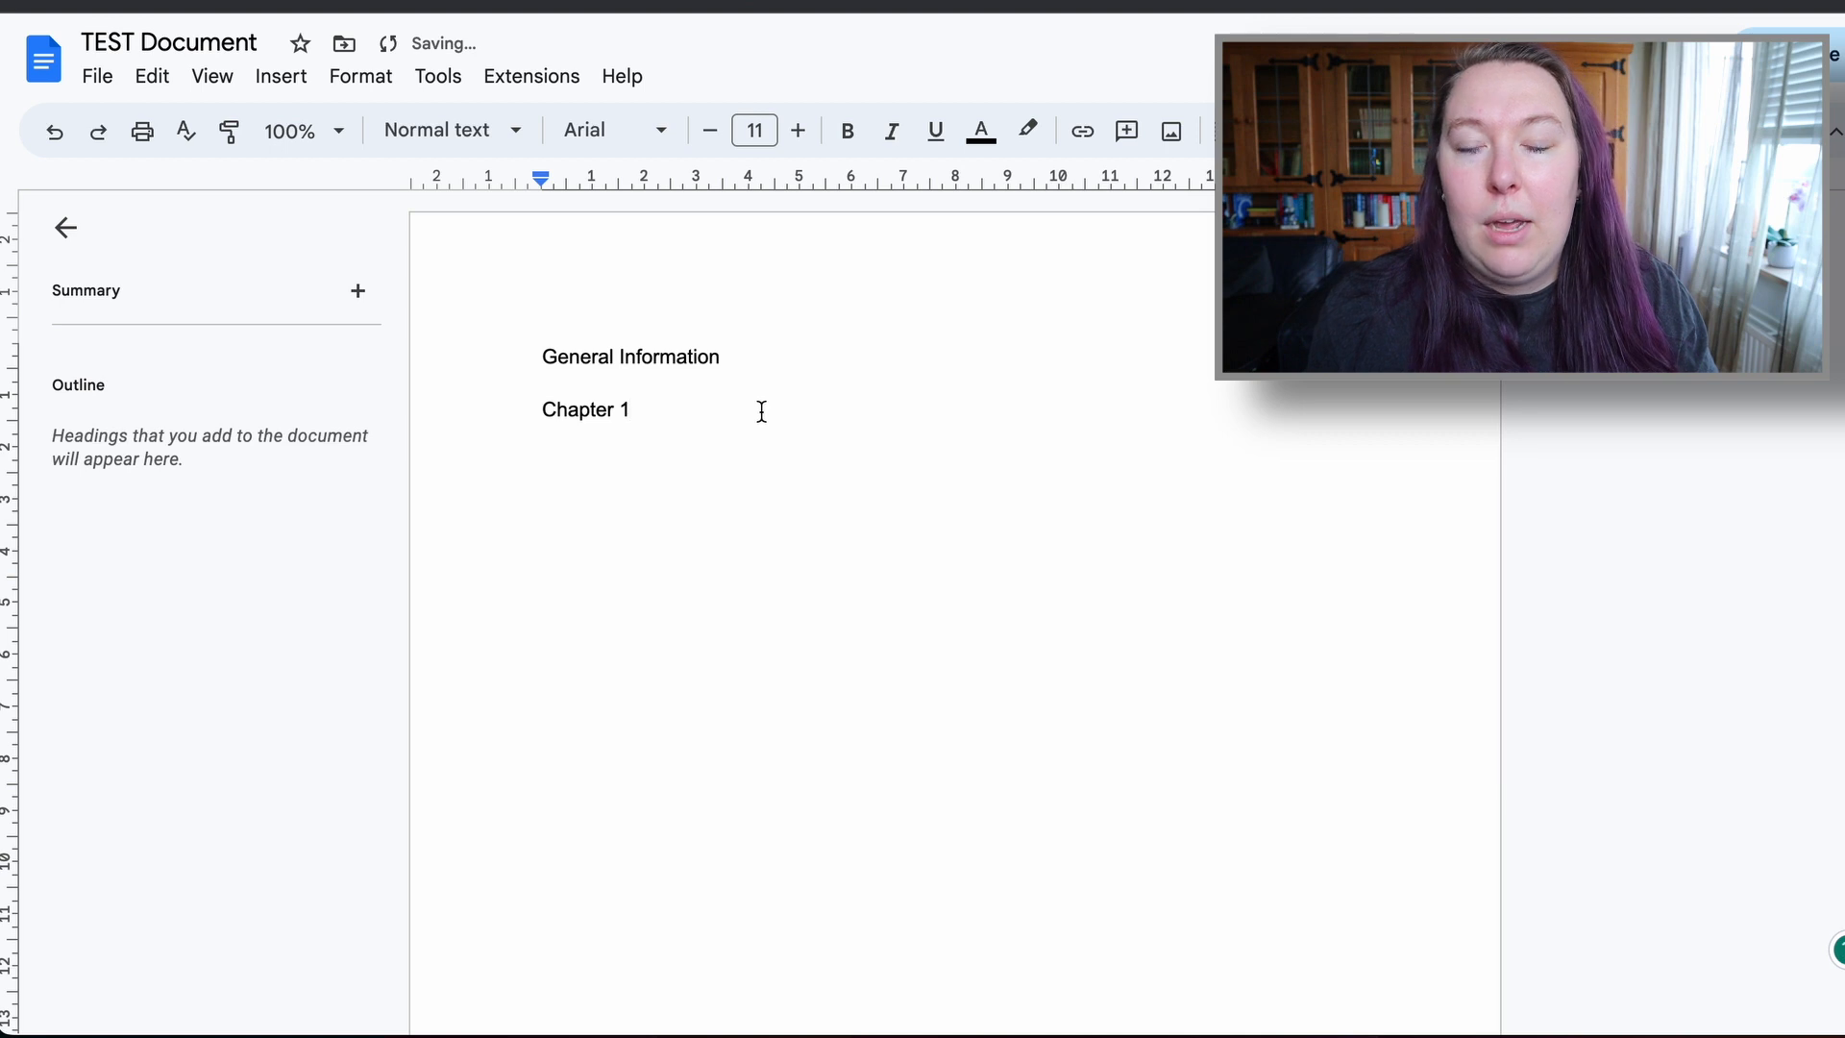
left_click(813, 348)
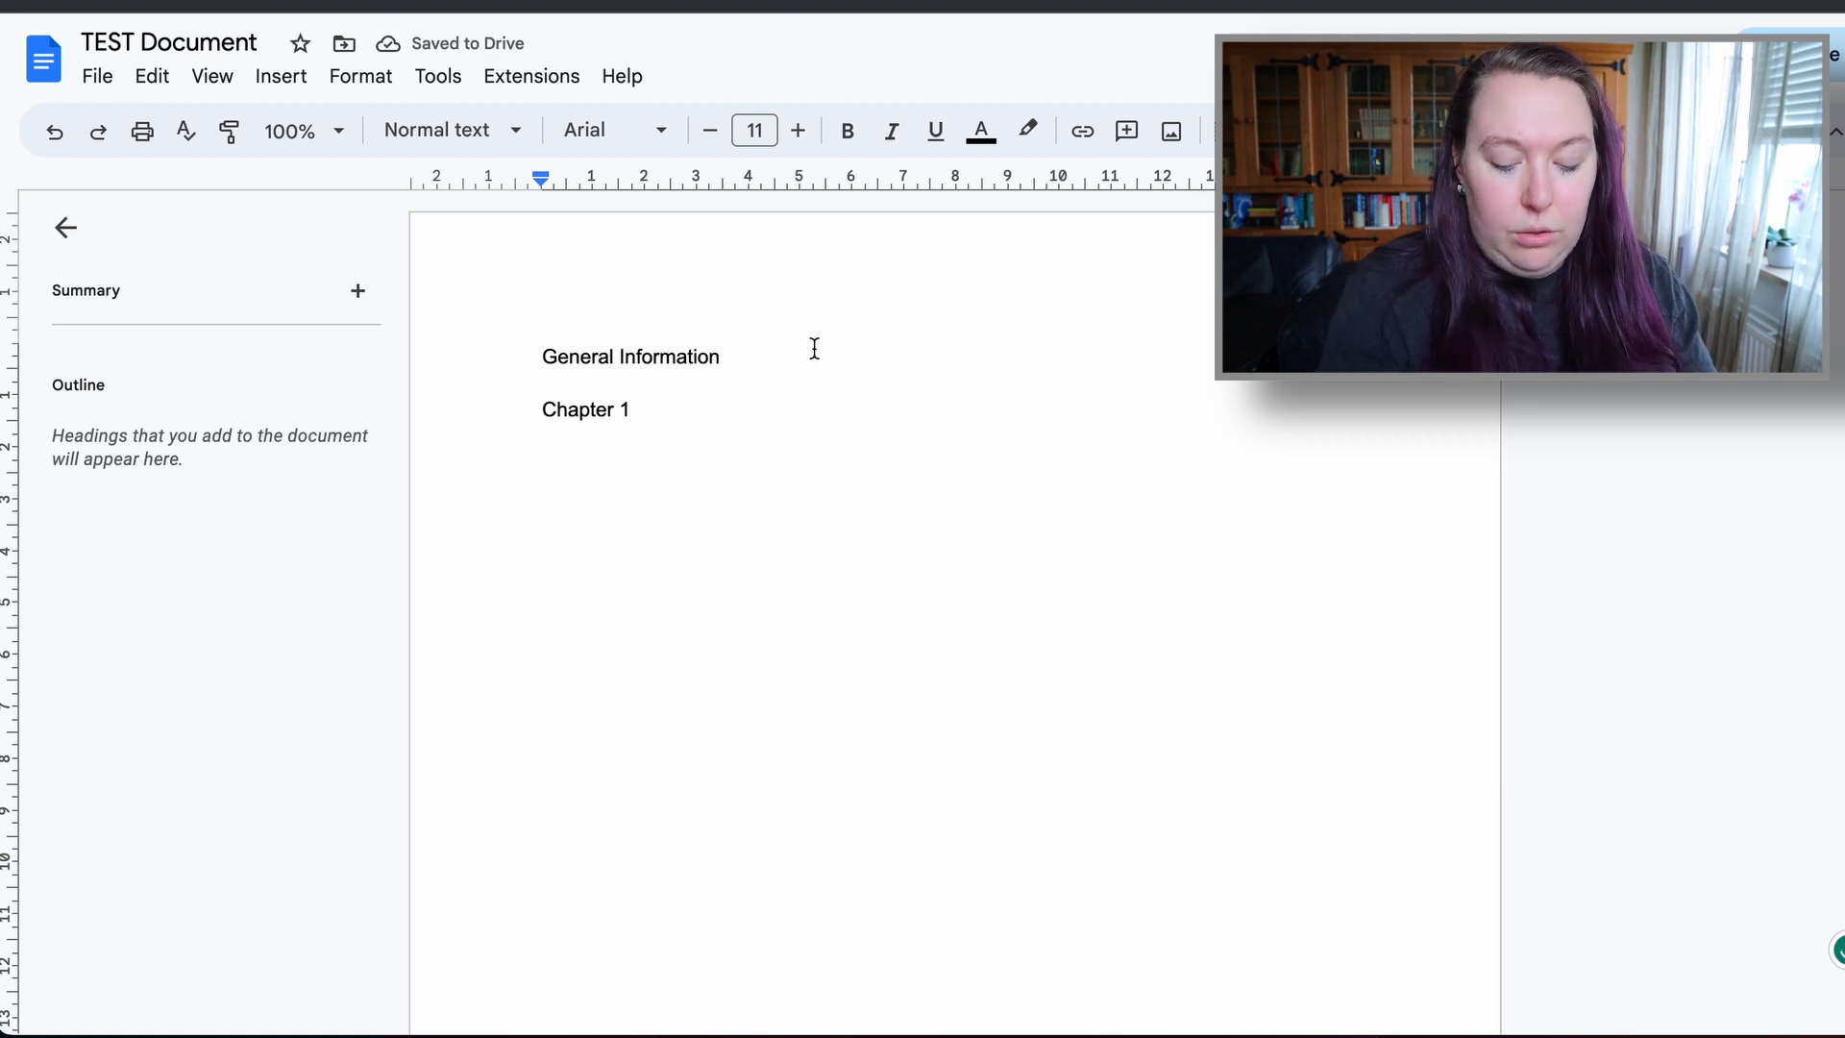
key("Return")
type("- chater")
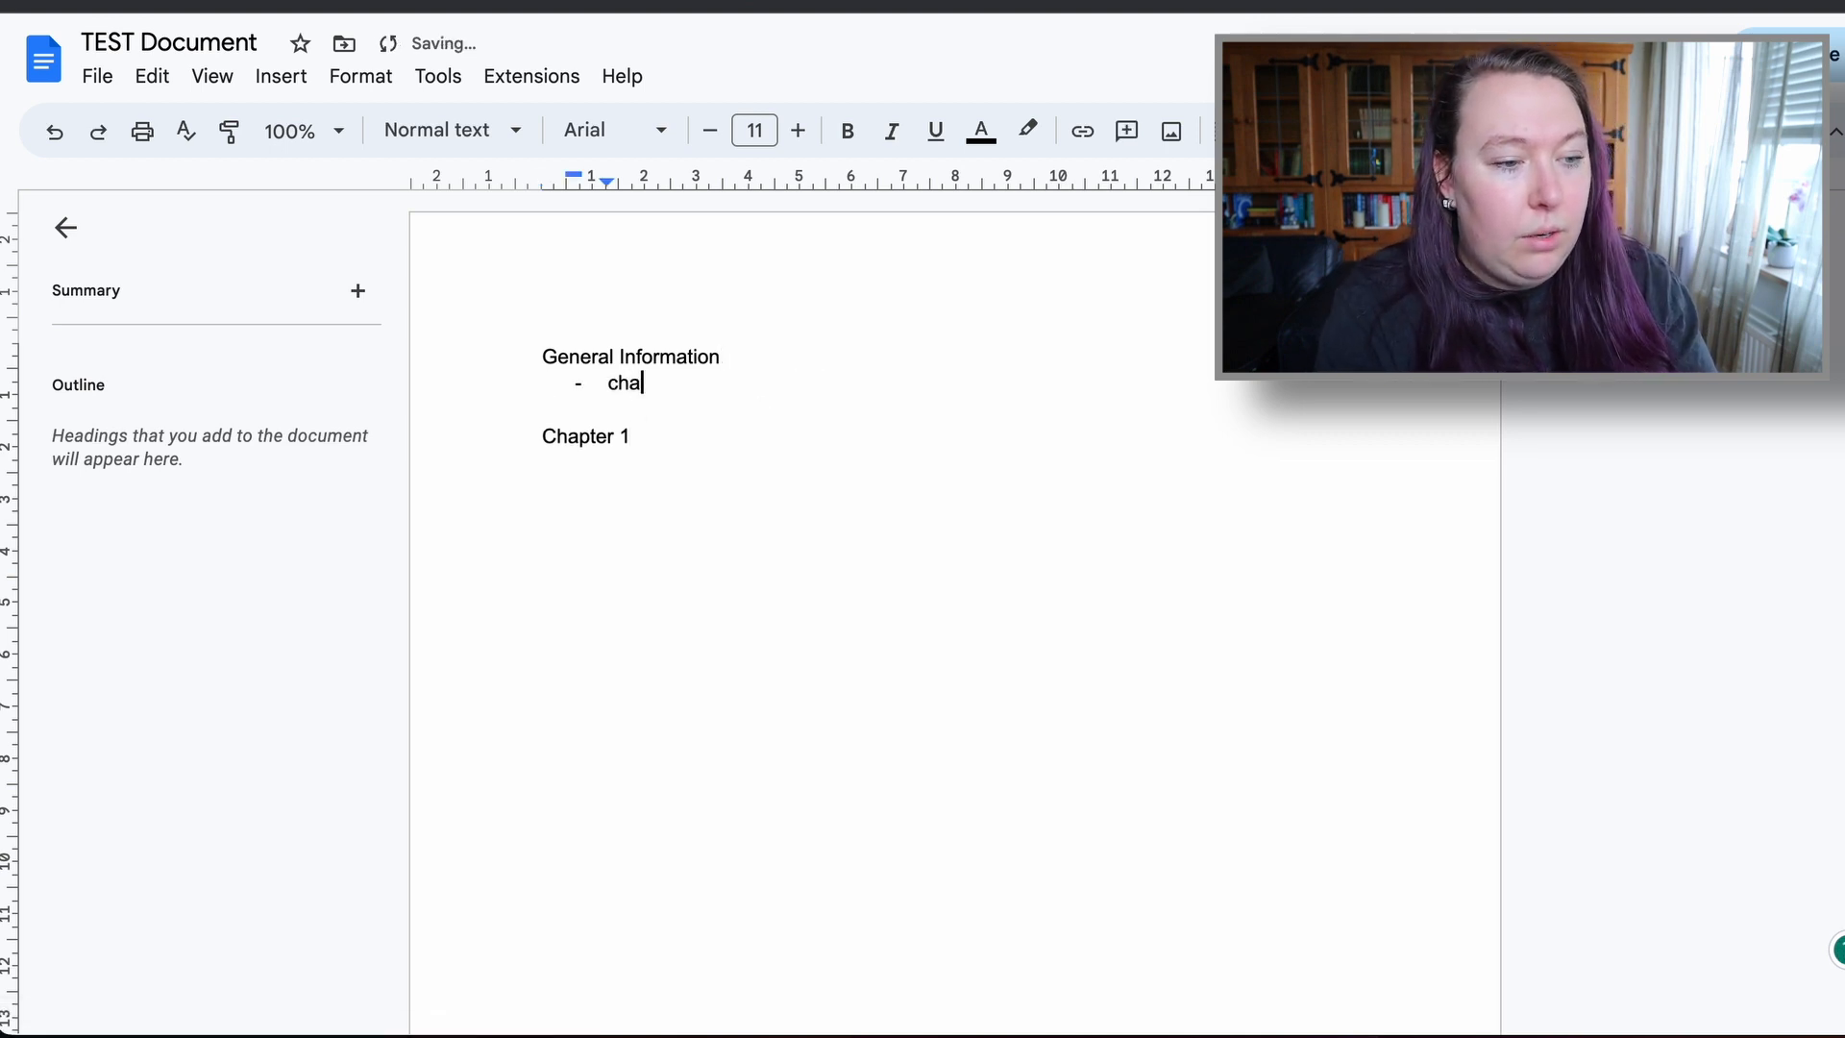
key("BackSpace")
key("BackSpace")
key("BackSpace")
key("BackSpace")
key("BackSpace")
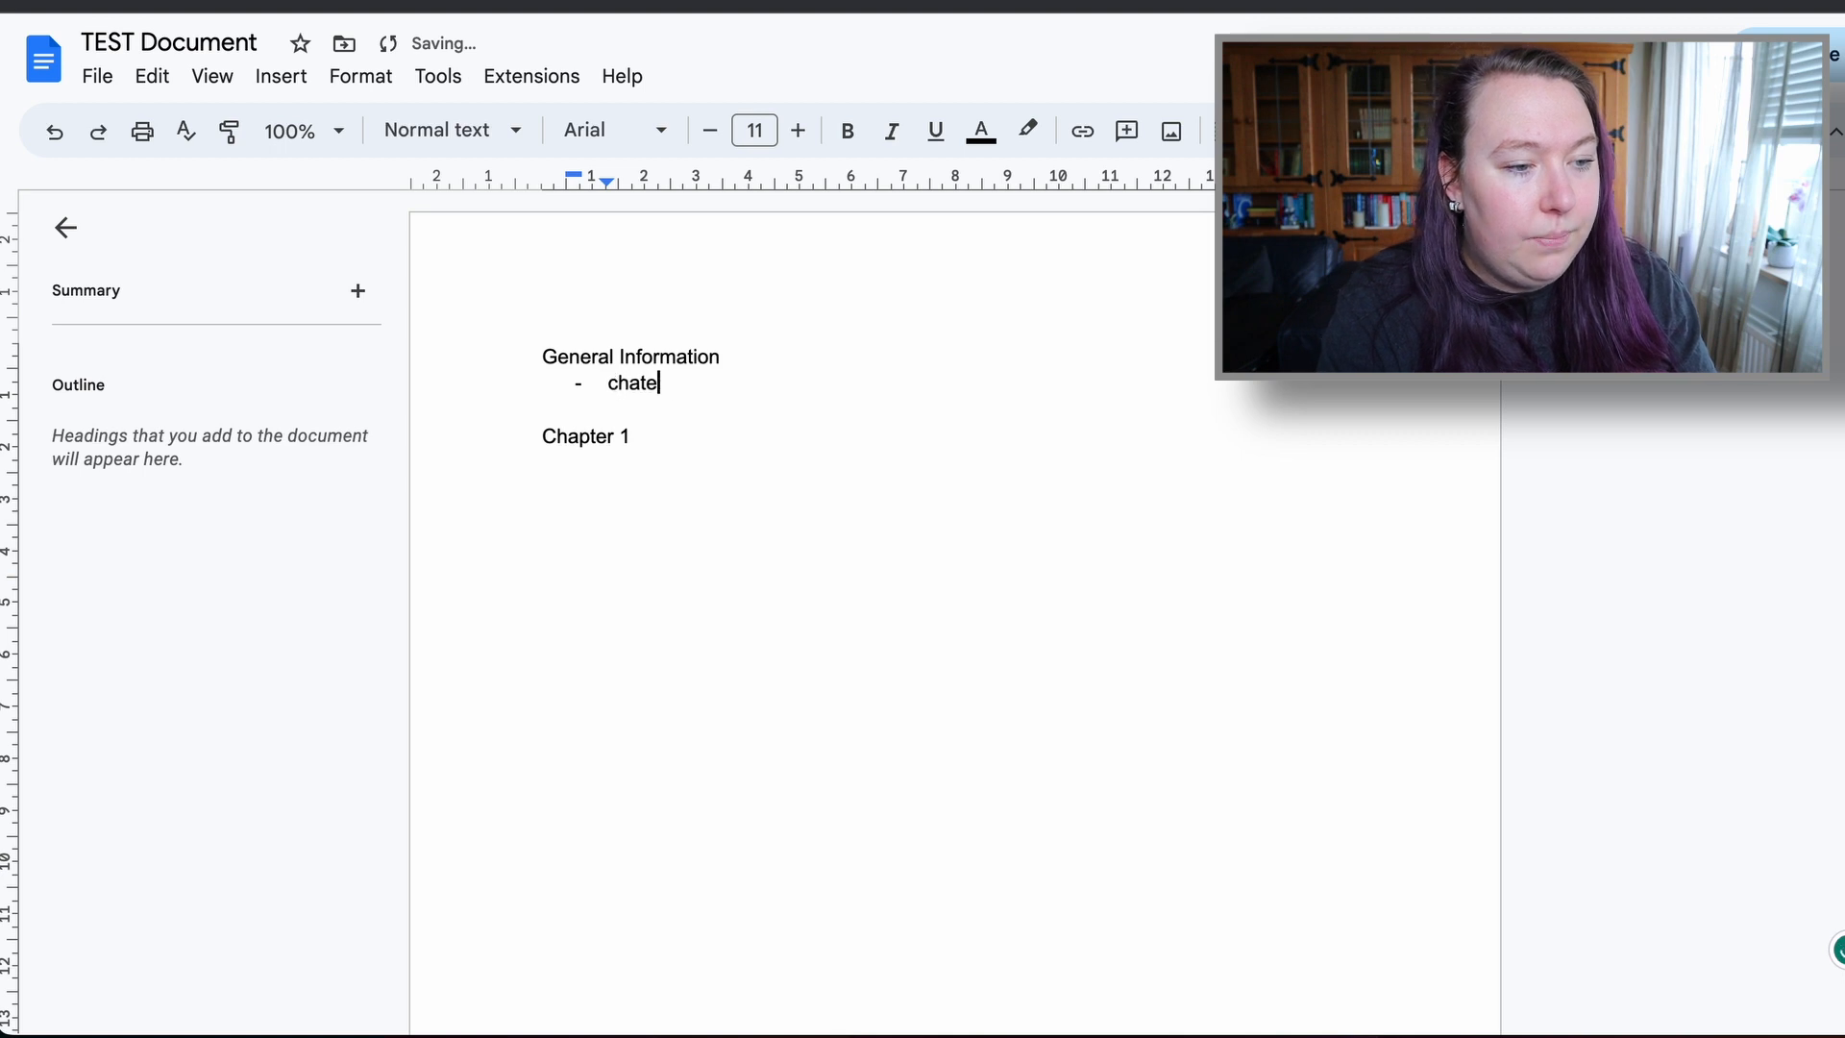
key("BackSpace")
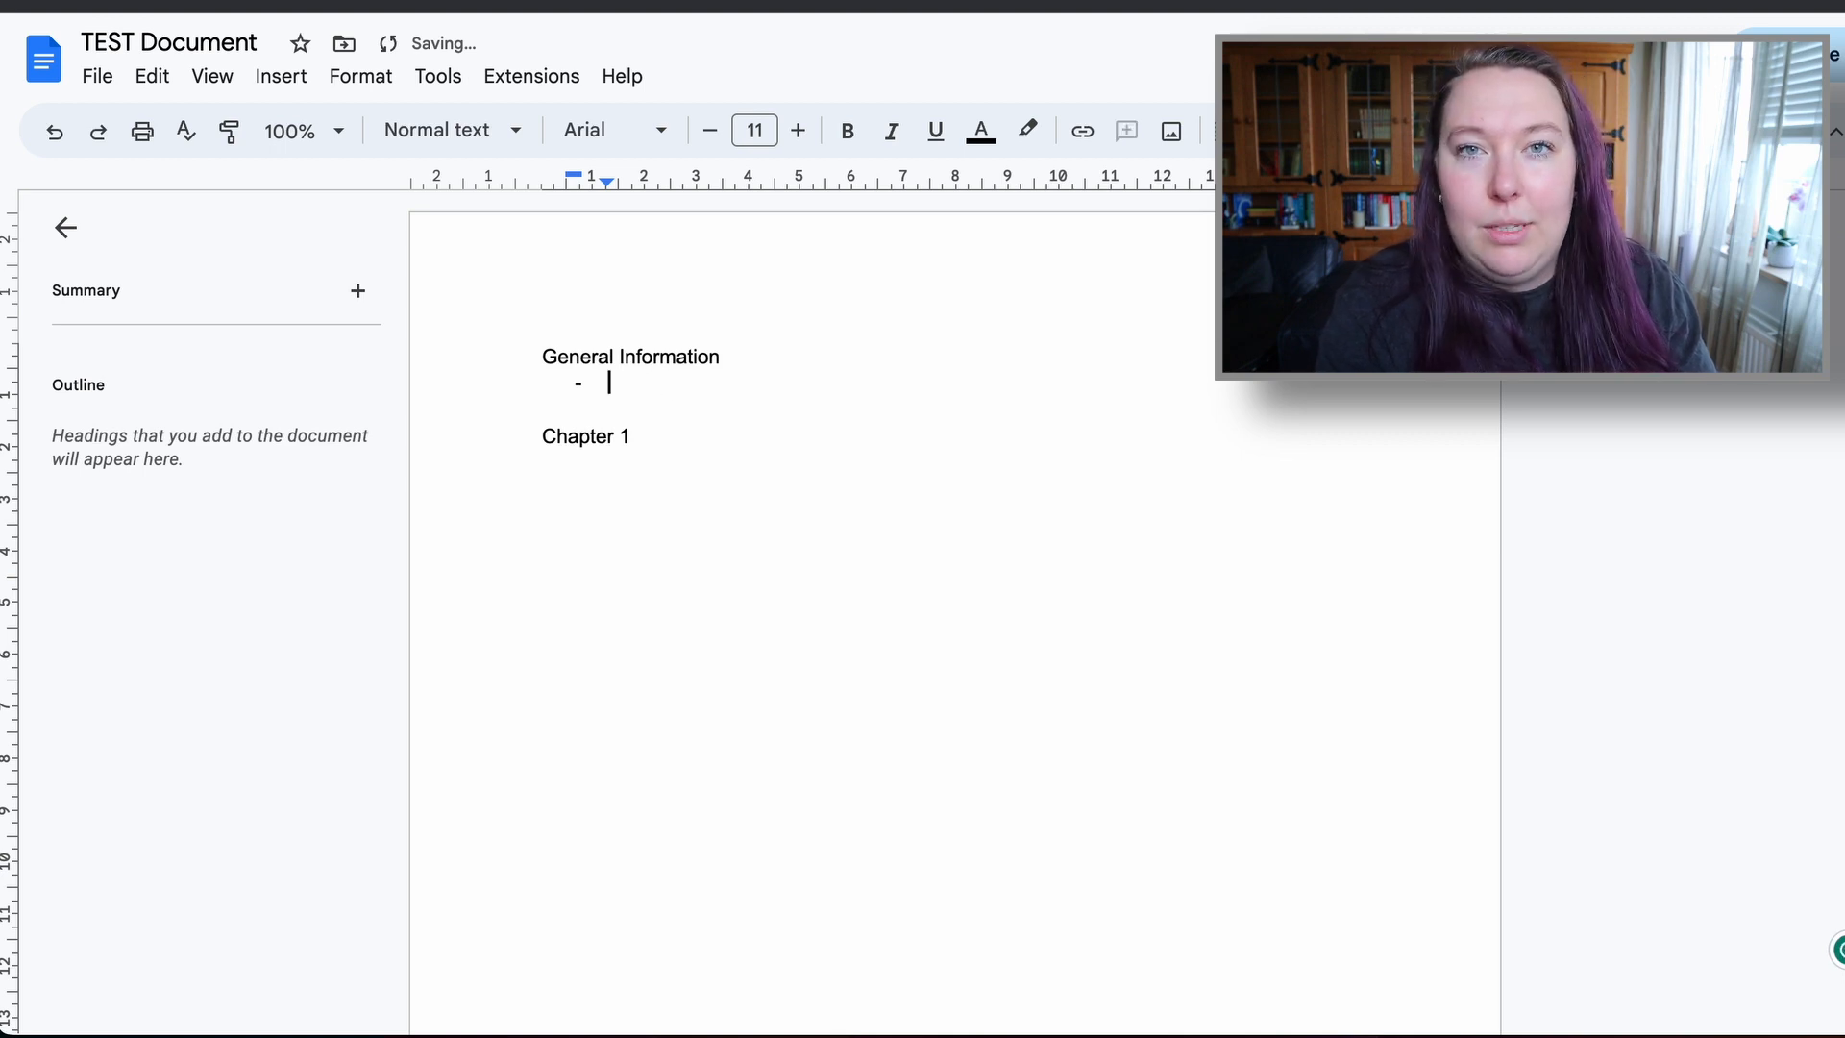
type("charac")
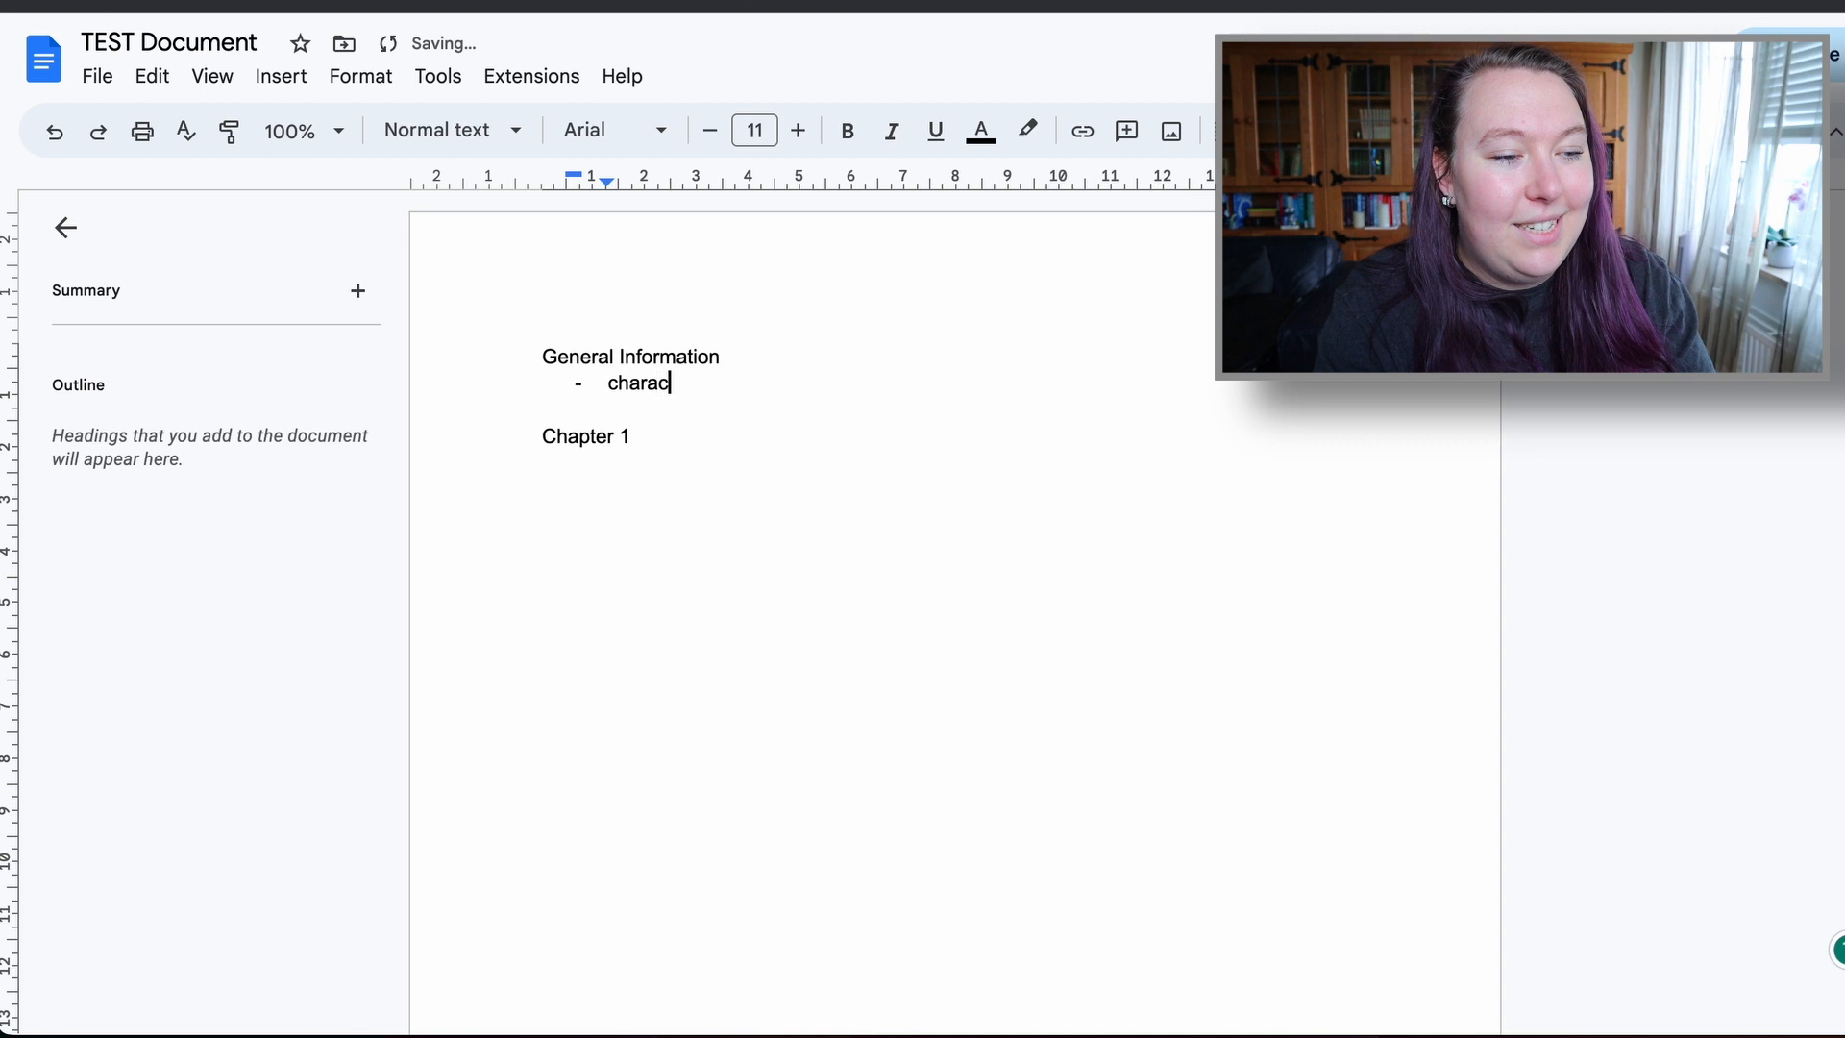
type("ter descriptions")
key("Return")
type("locations")
key("Return")
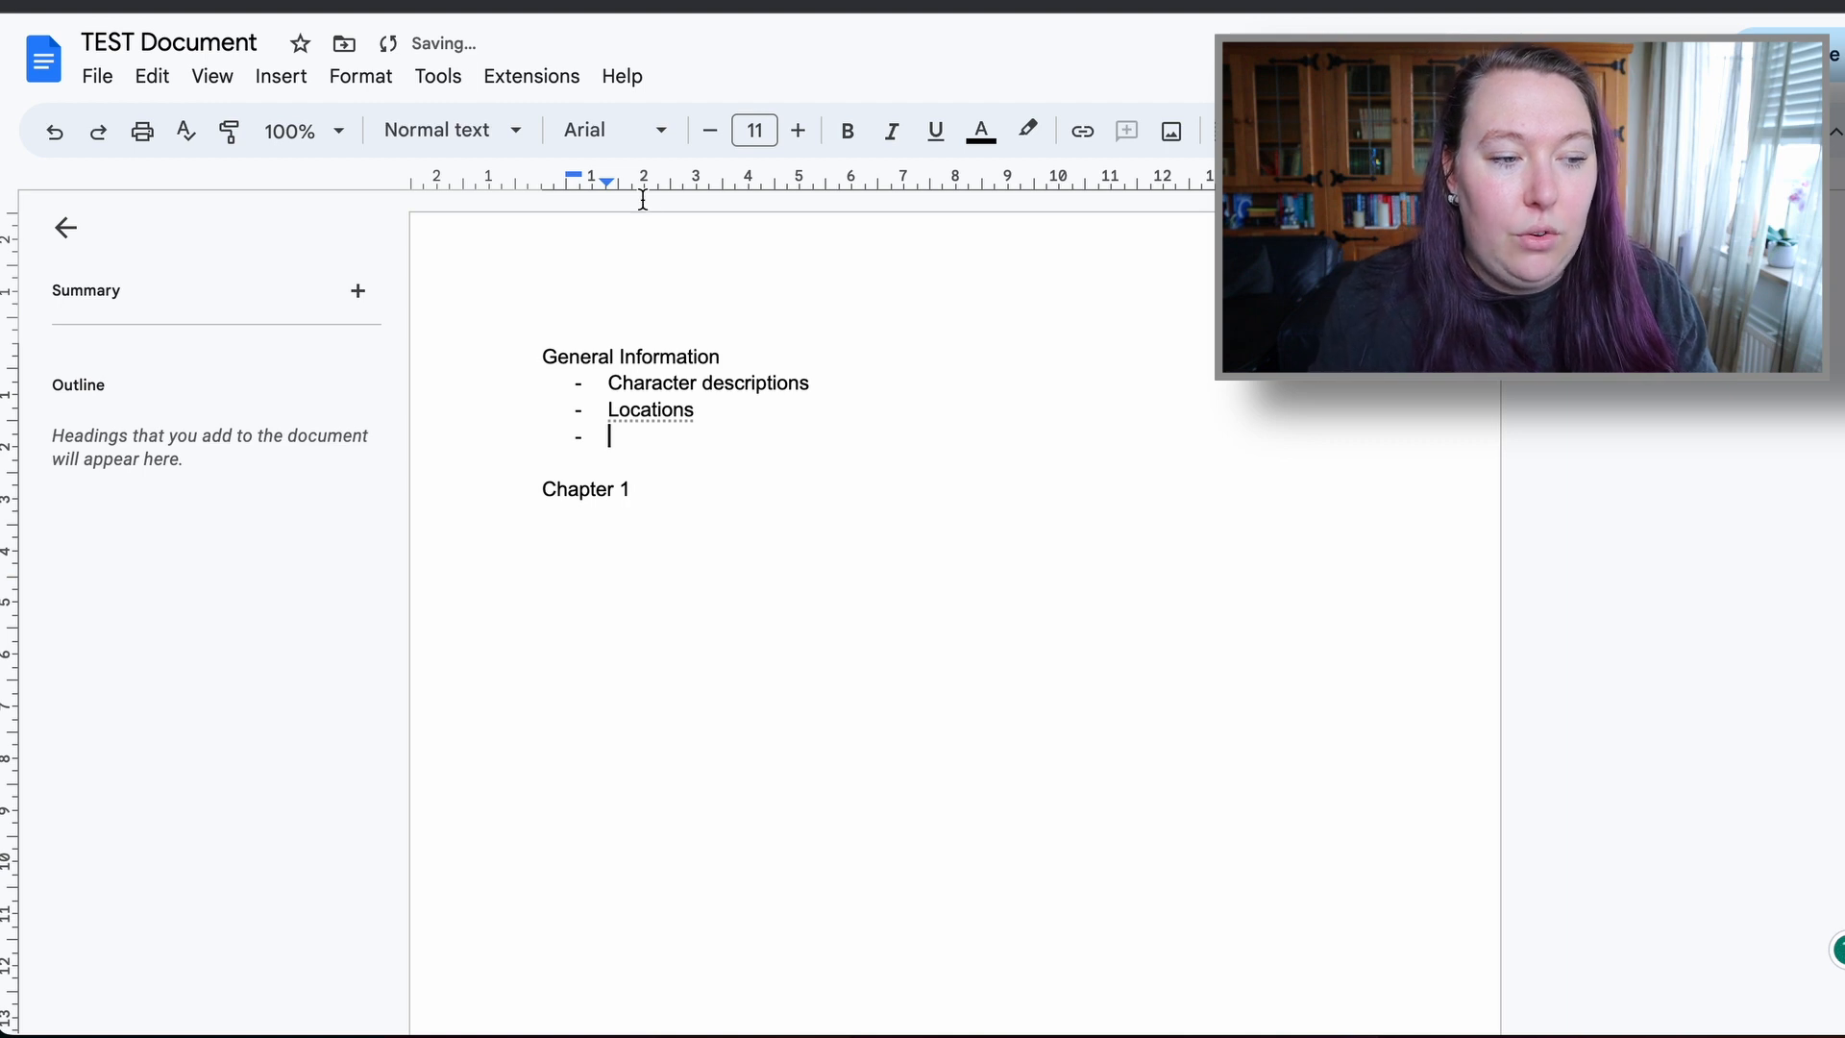
- Start a new empty line directly below Chapter 1
left_click_drag(541, 353, 708, 478)
left_click(711, 480)
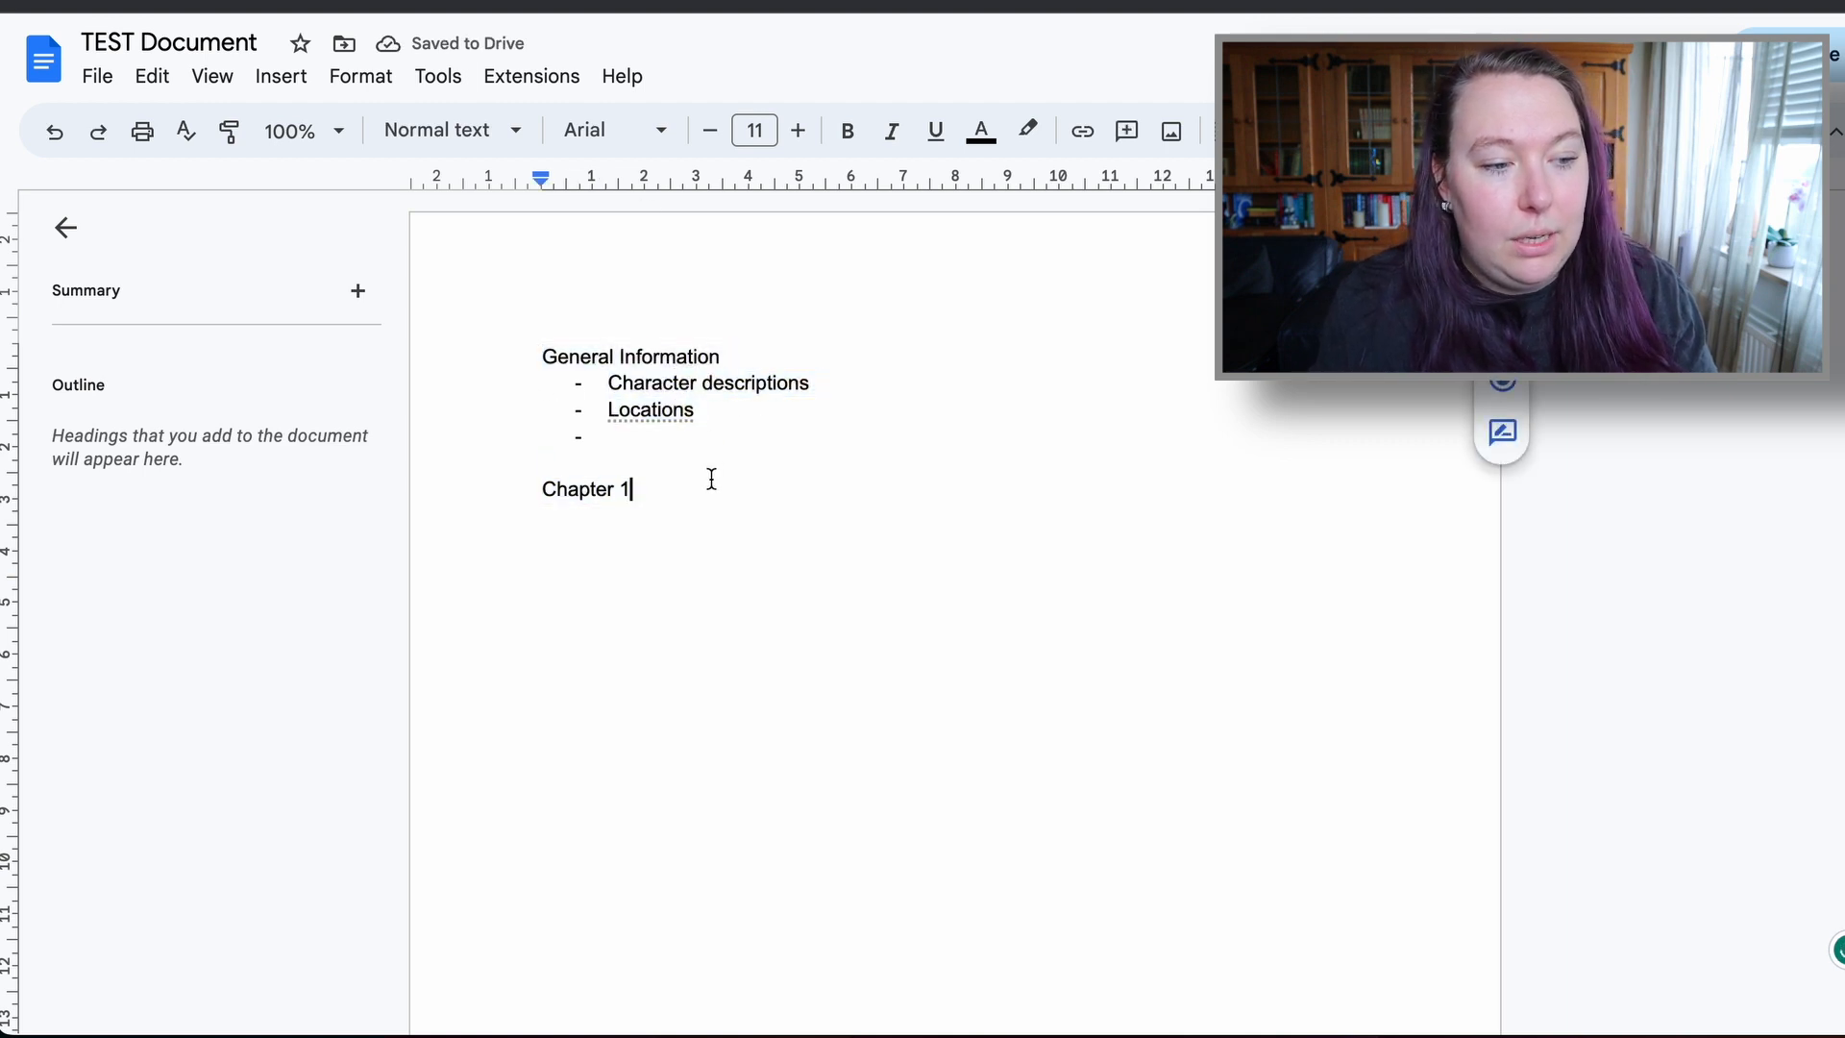
left_click_drag(490, 491, 782, 499)
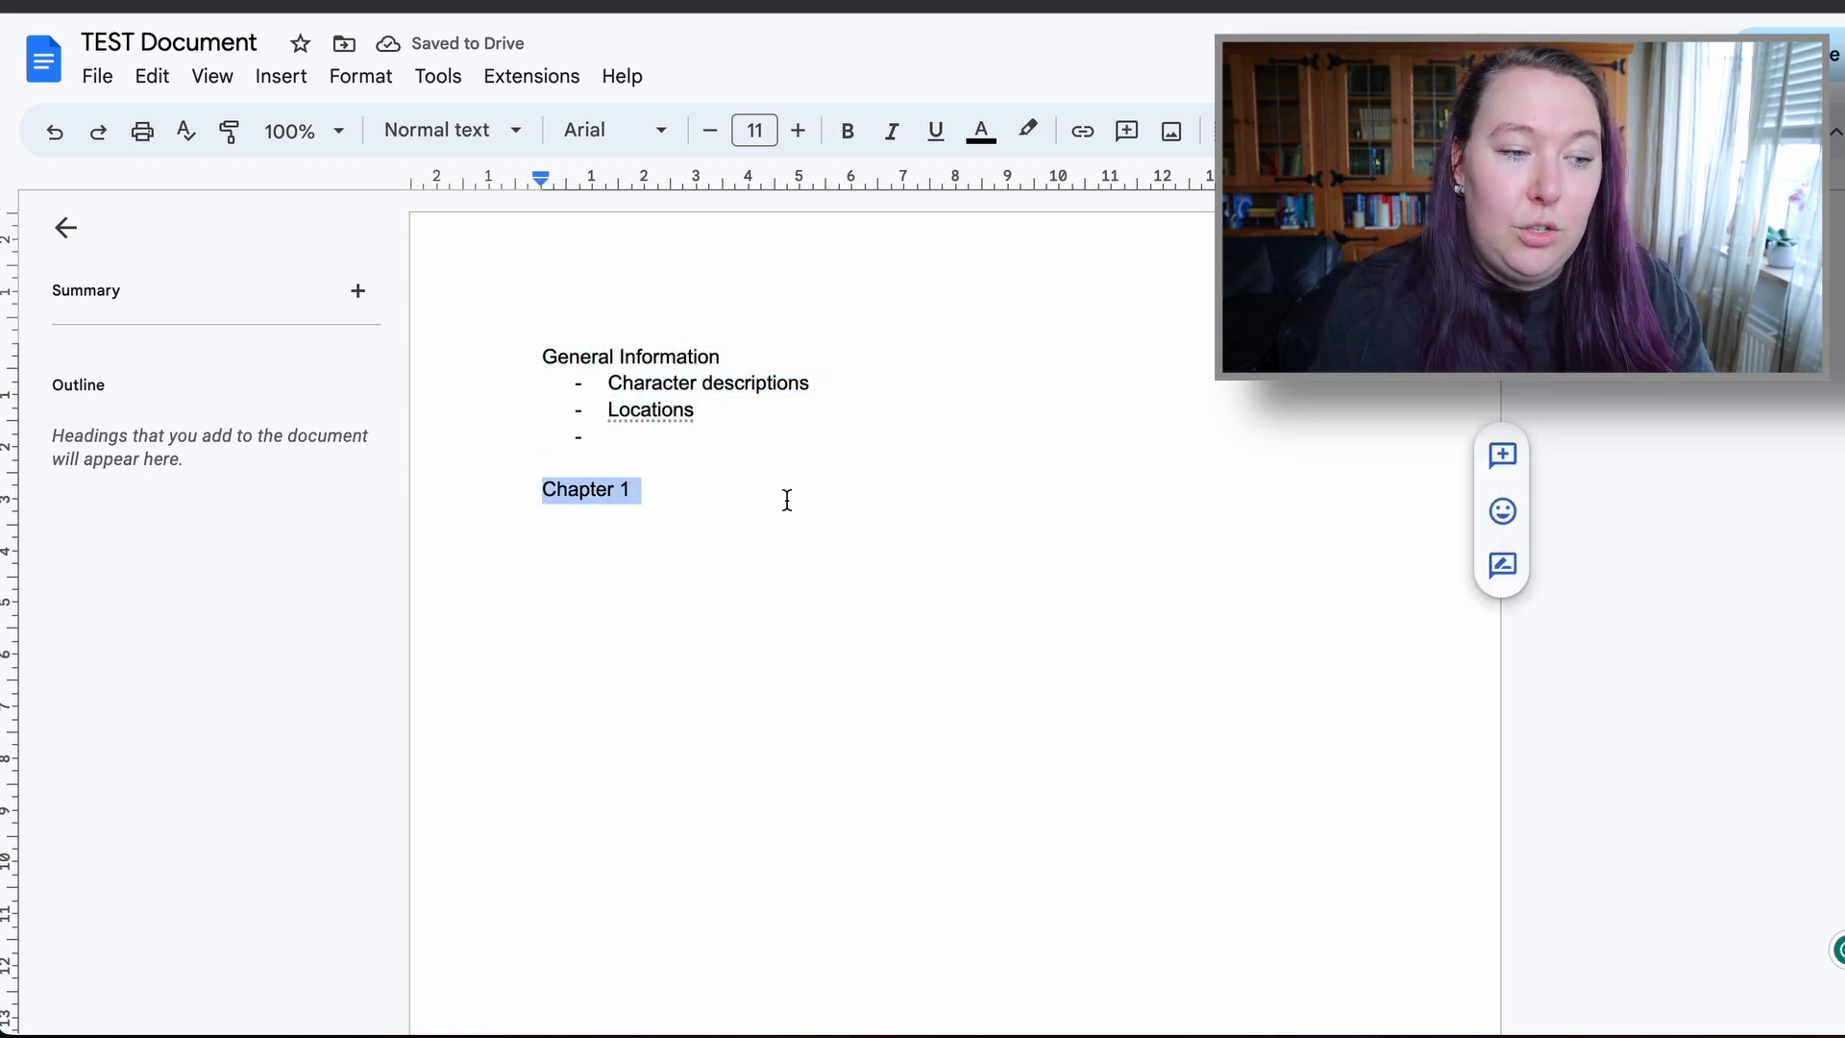
left_click(786, 499)
key("Return")
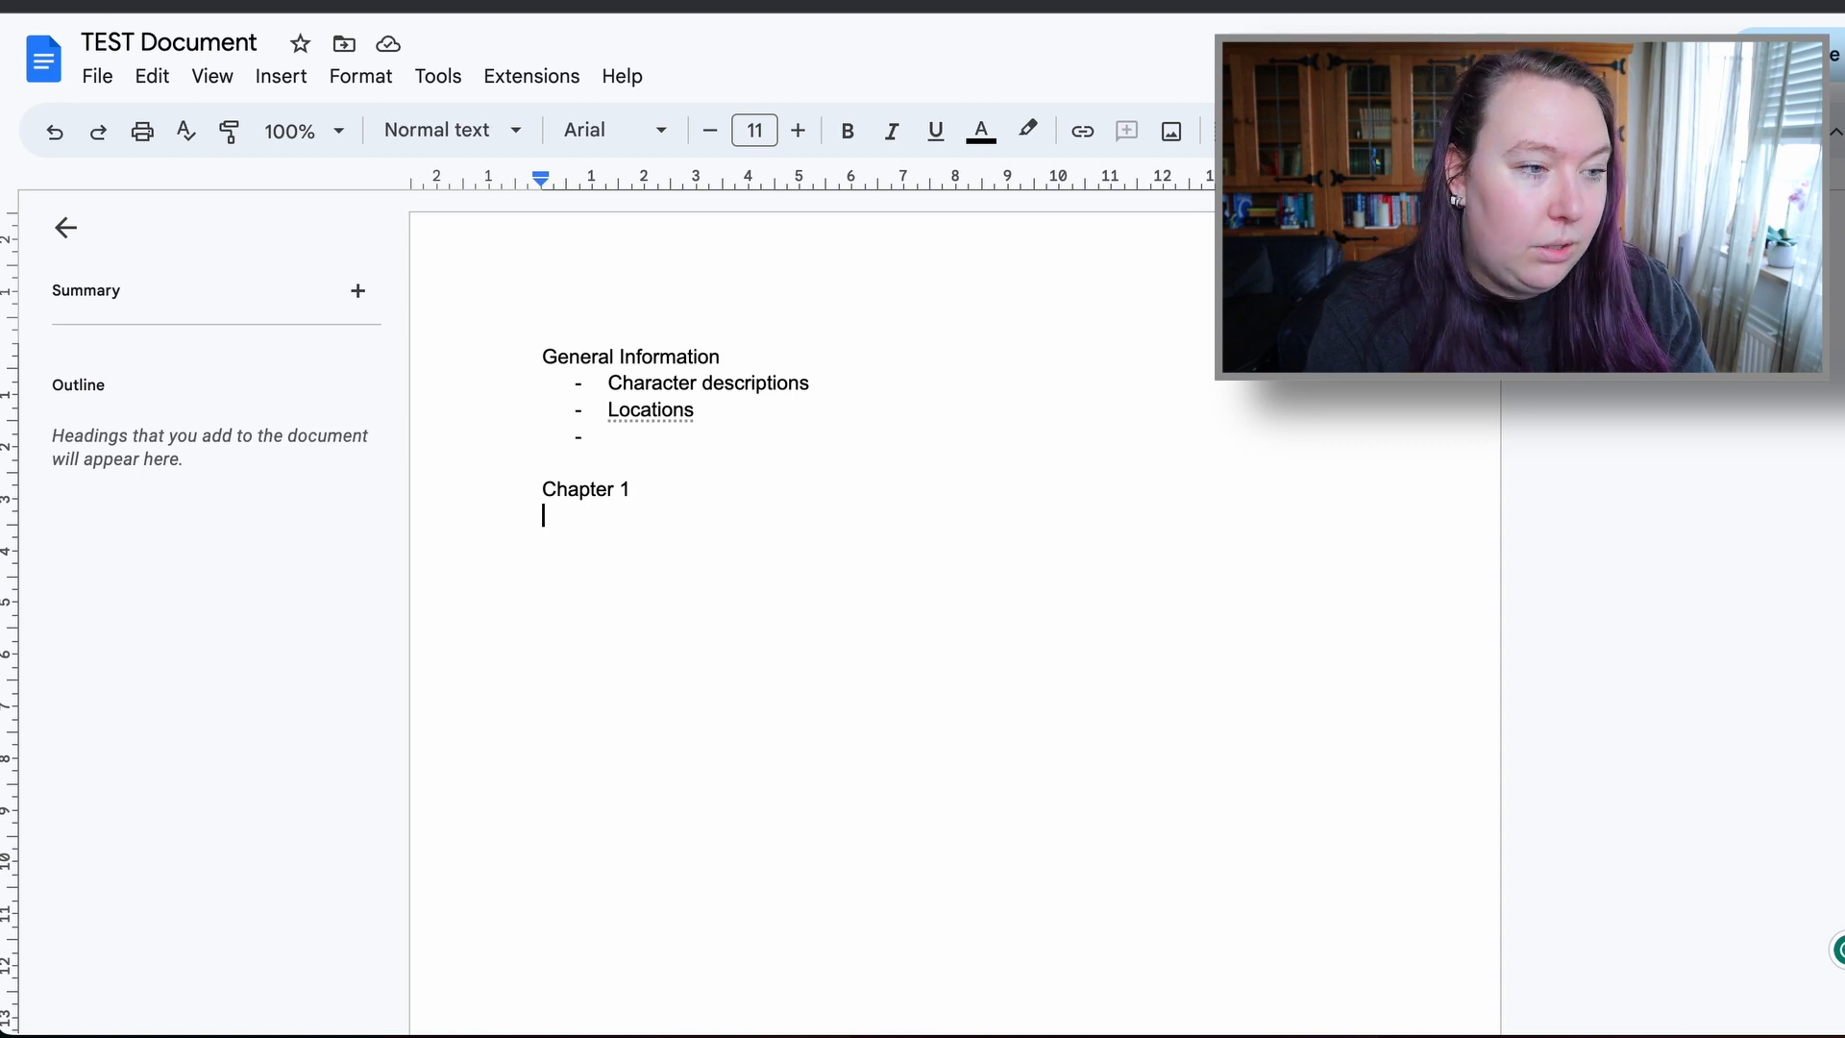
- Search the web for lorem ipsum, then copy two paragraphs of dummy text from the lipsum.com result into the document under Chapter 1
key("ctrl+t")
type("lorem")
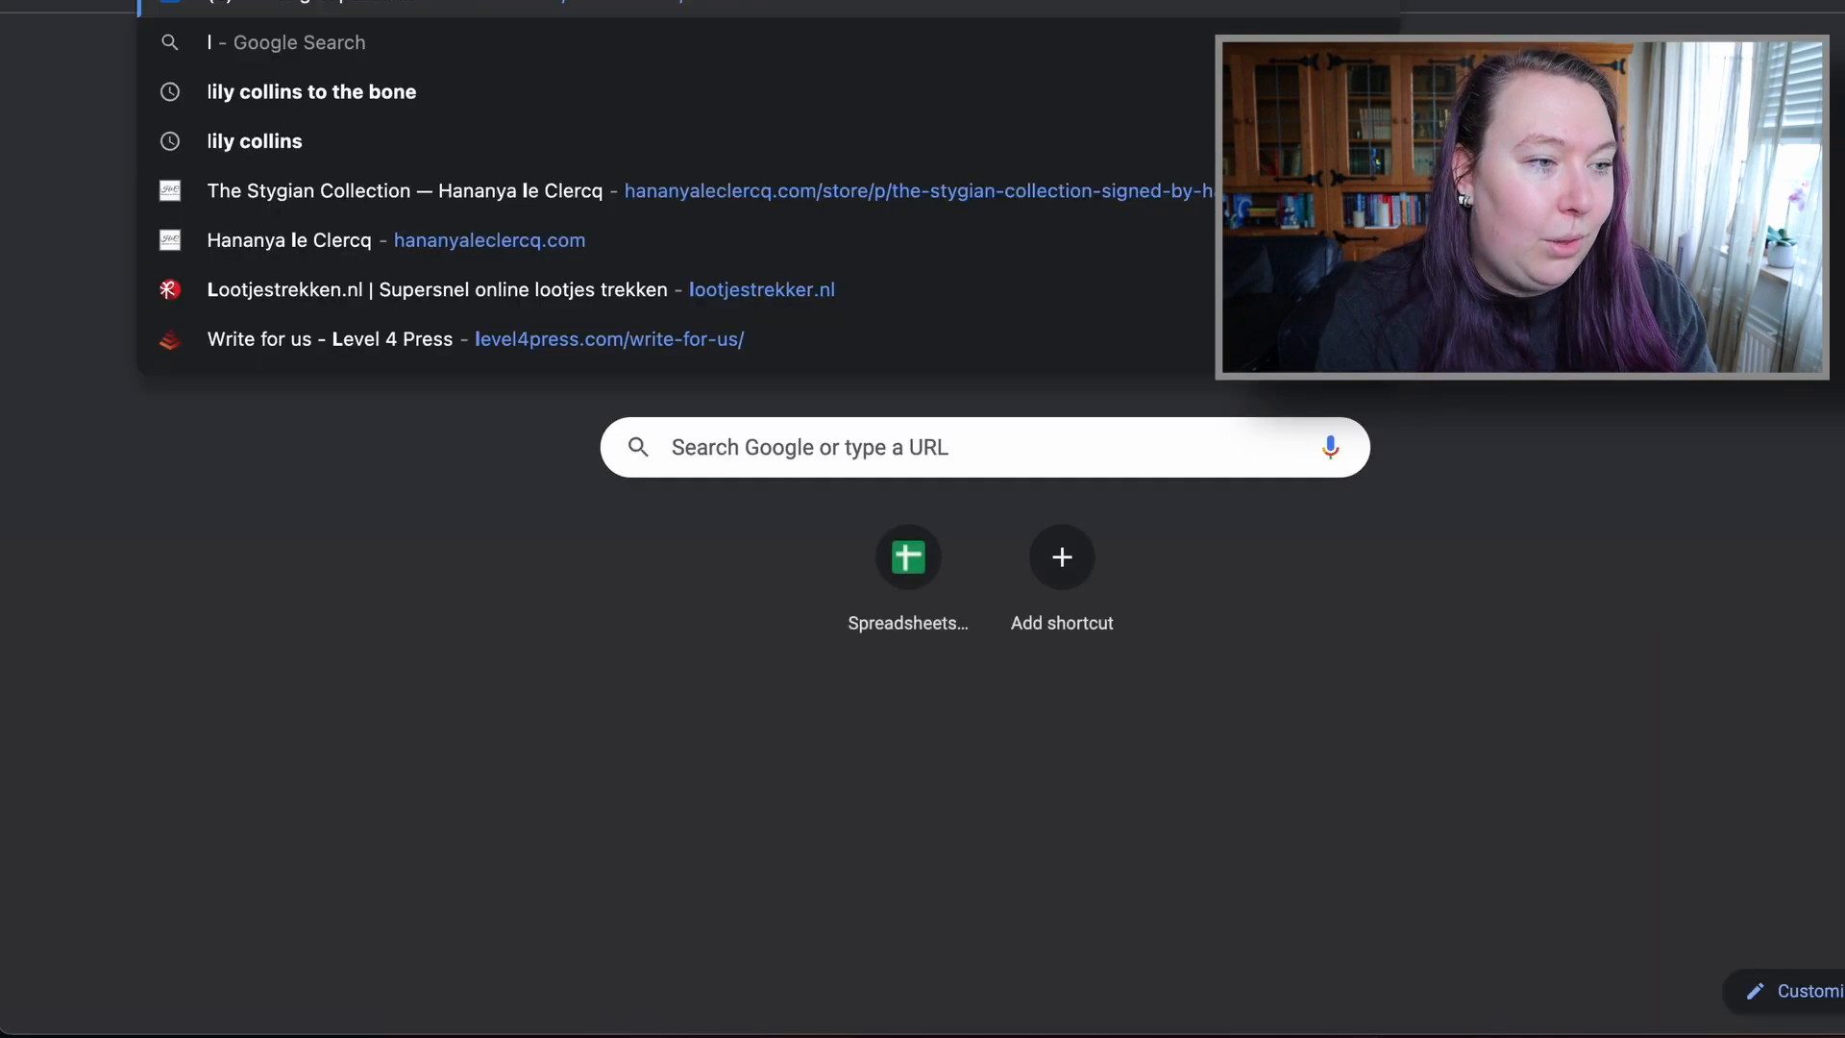
key("Down")
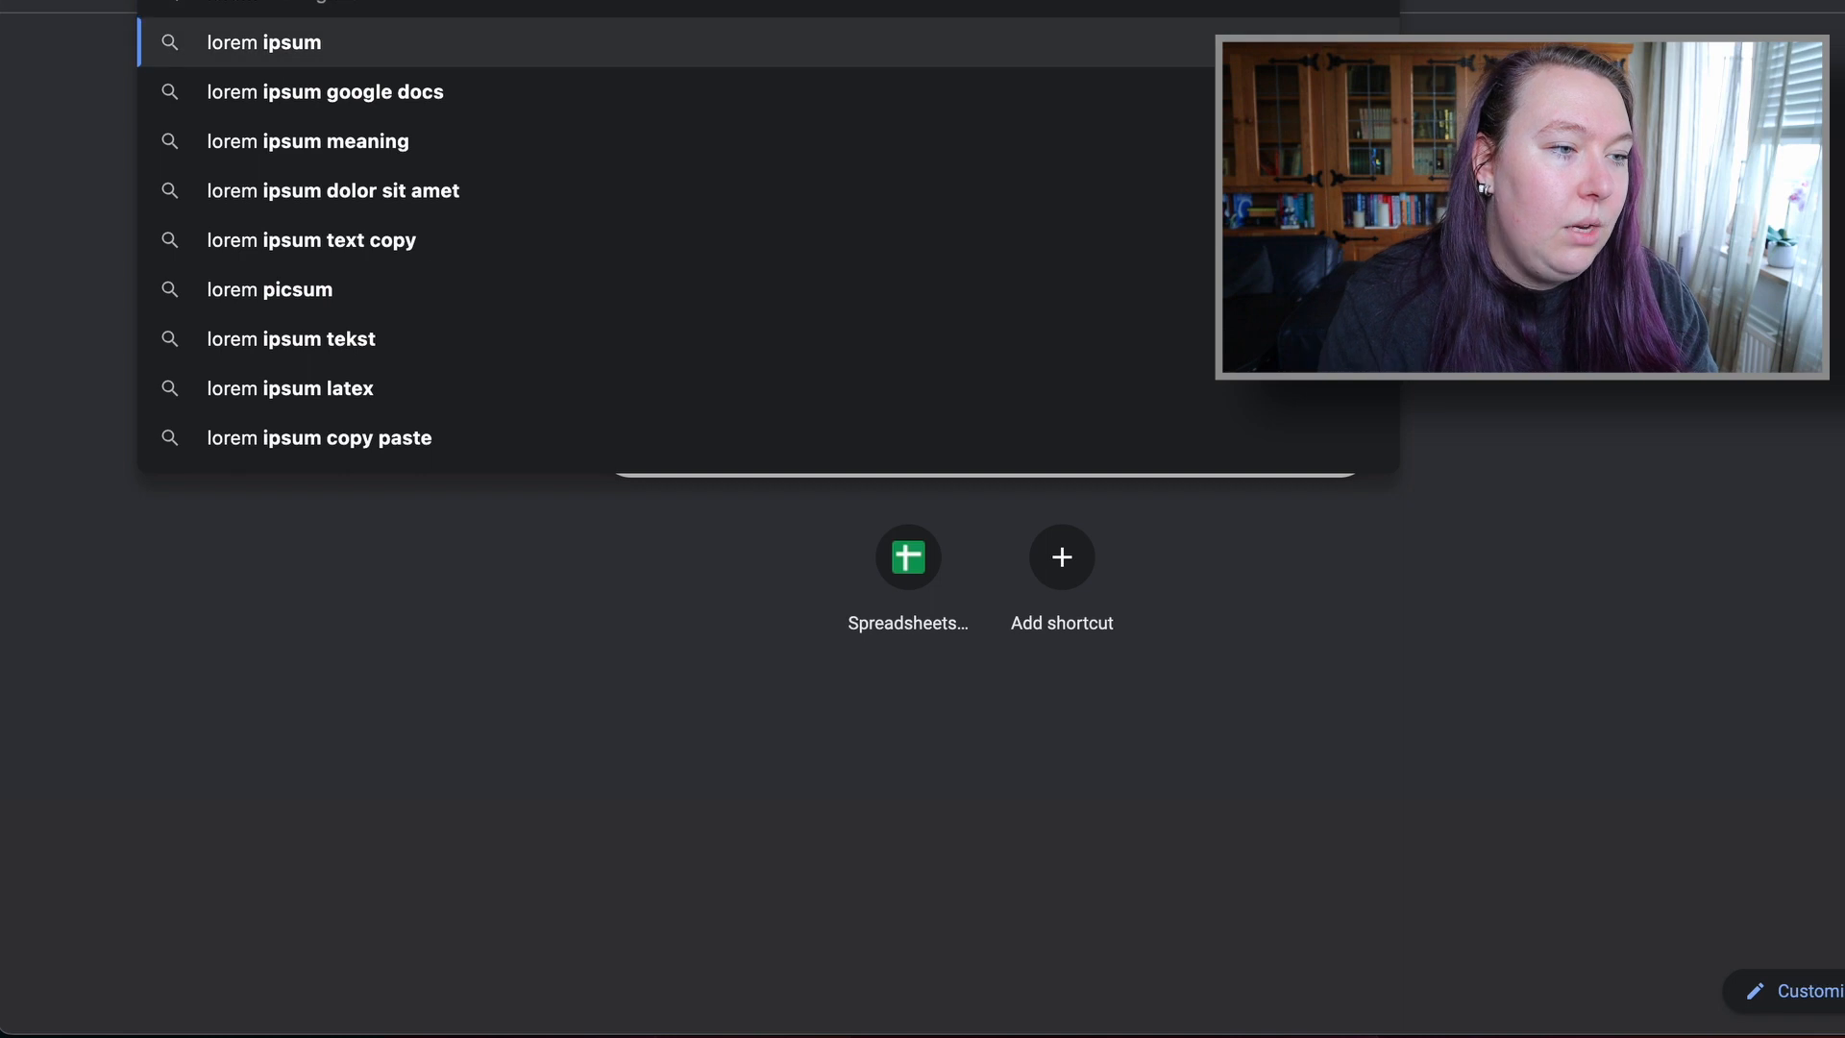
key("Return")
left_click(763, 370)
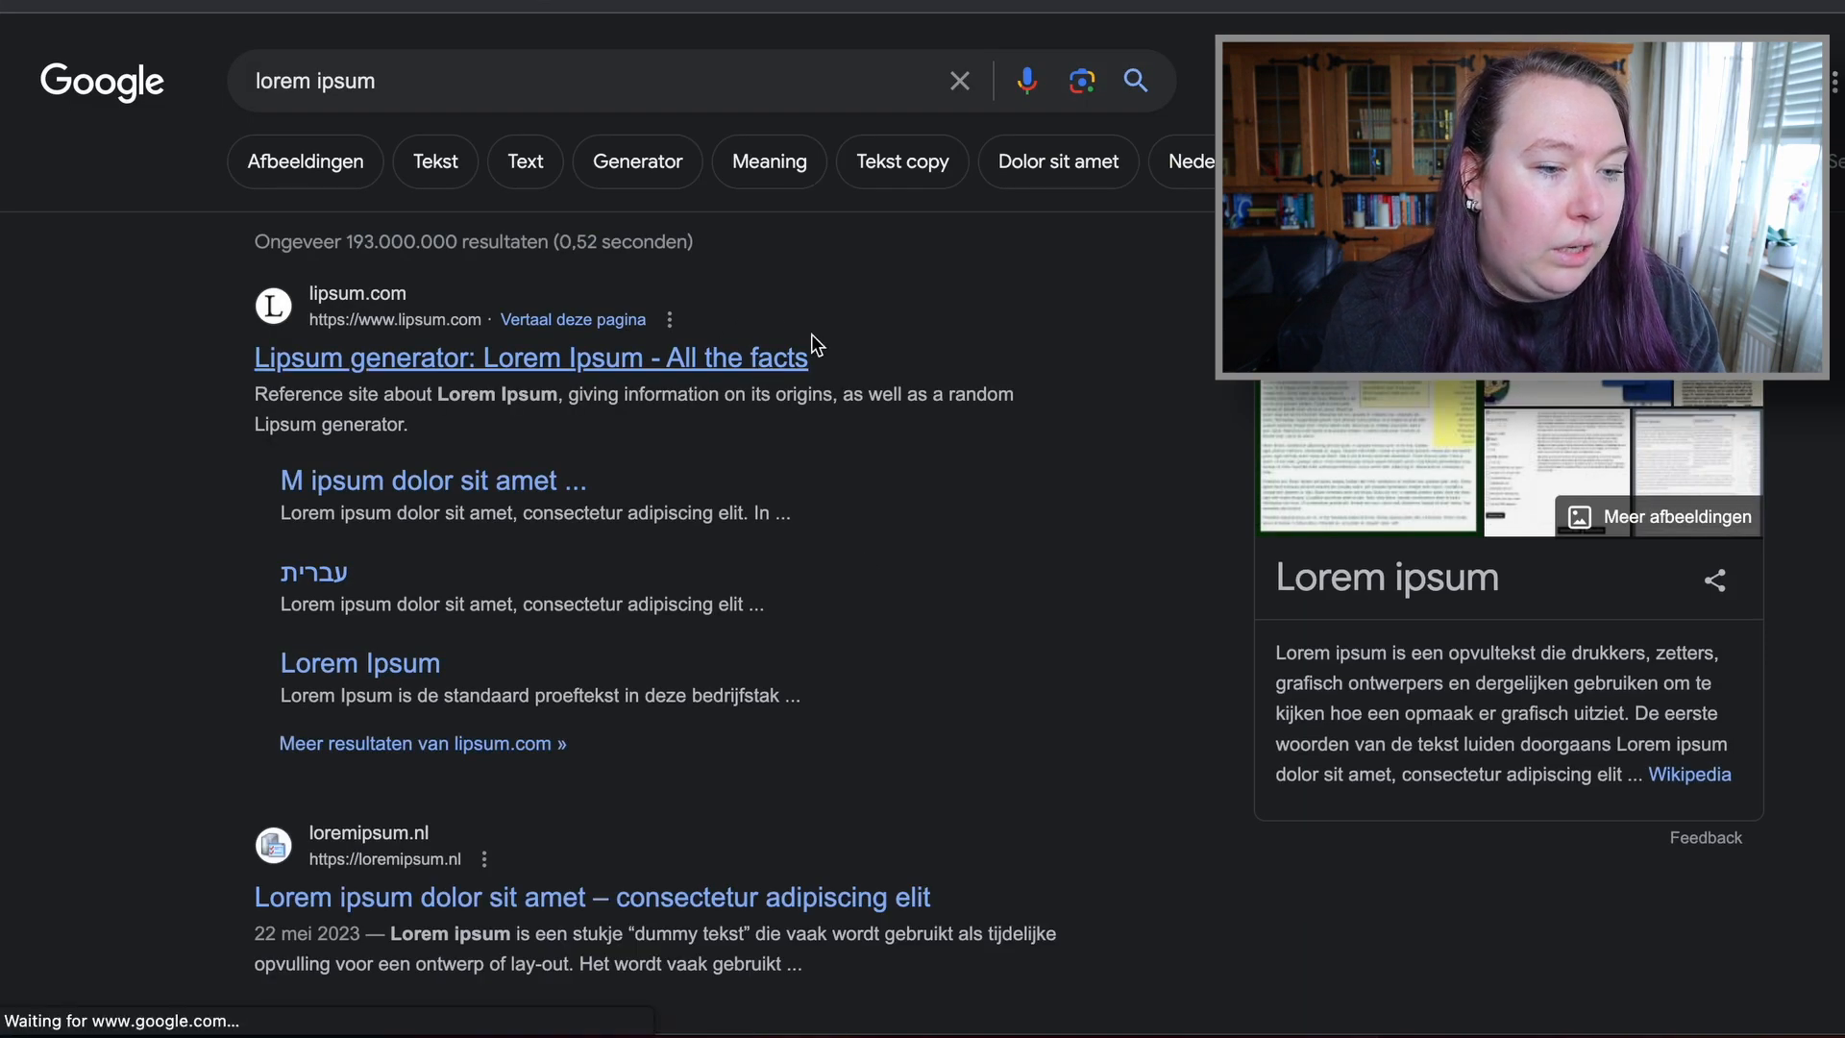
left_click_drag(819, 765, 896, 790)
left_click(896, 789)
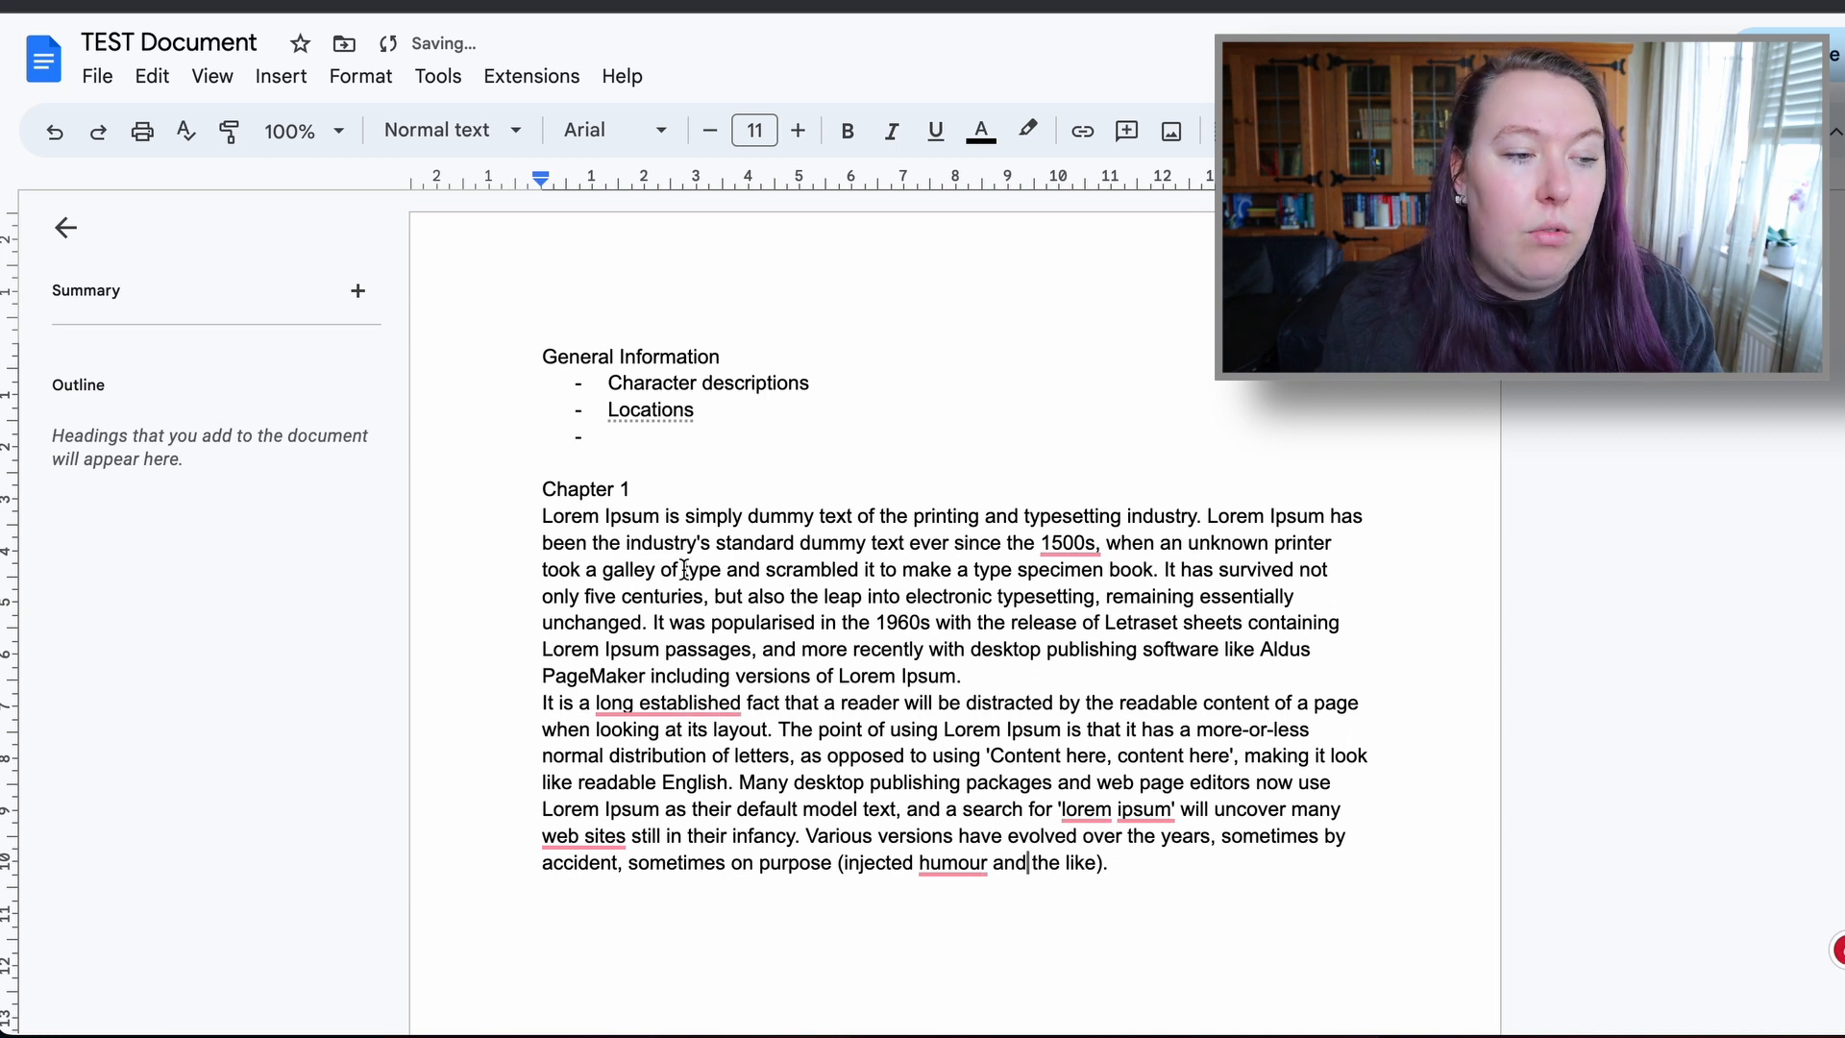
left_click_drag(535, 508, 539, 865)
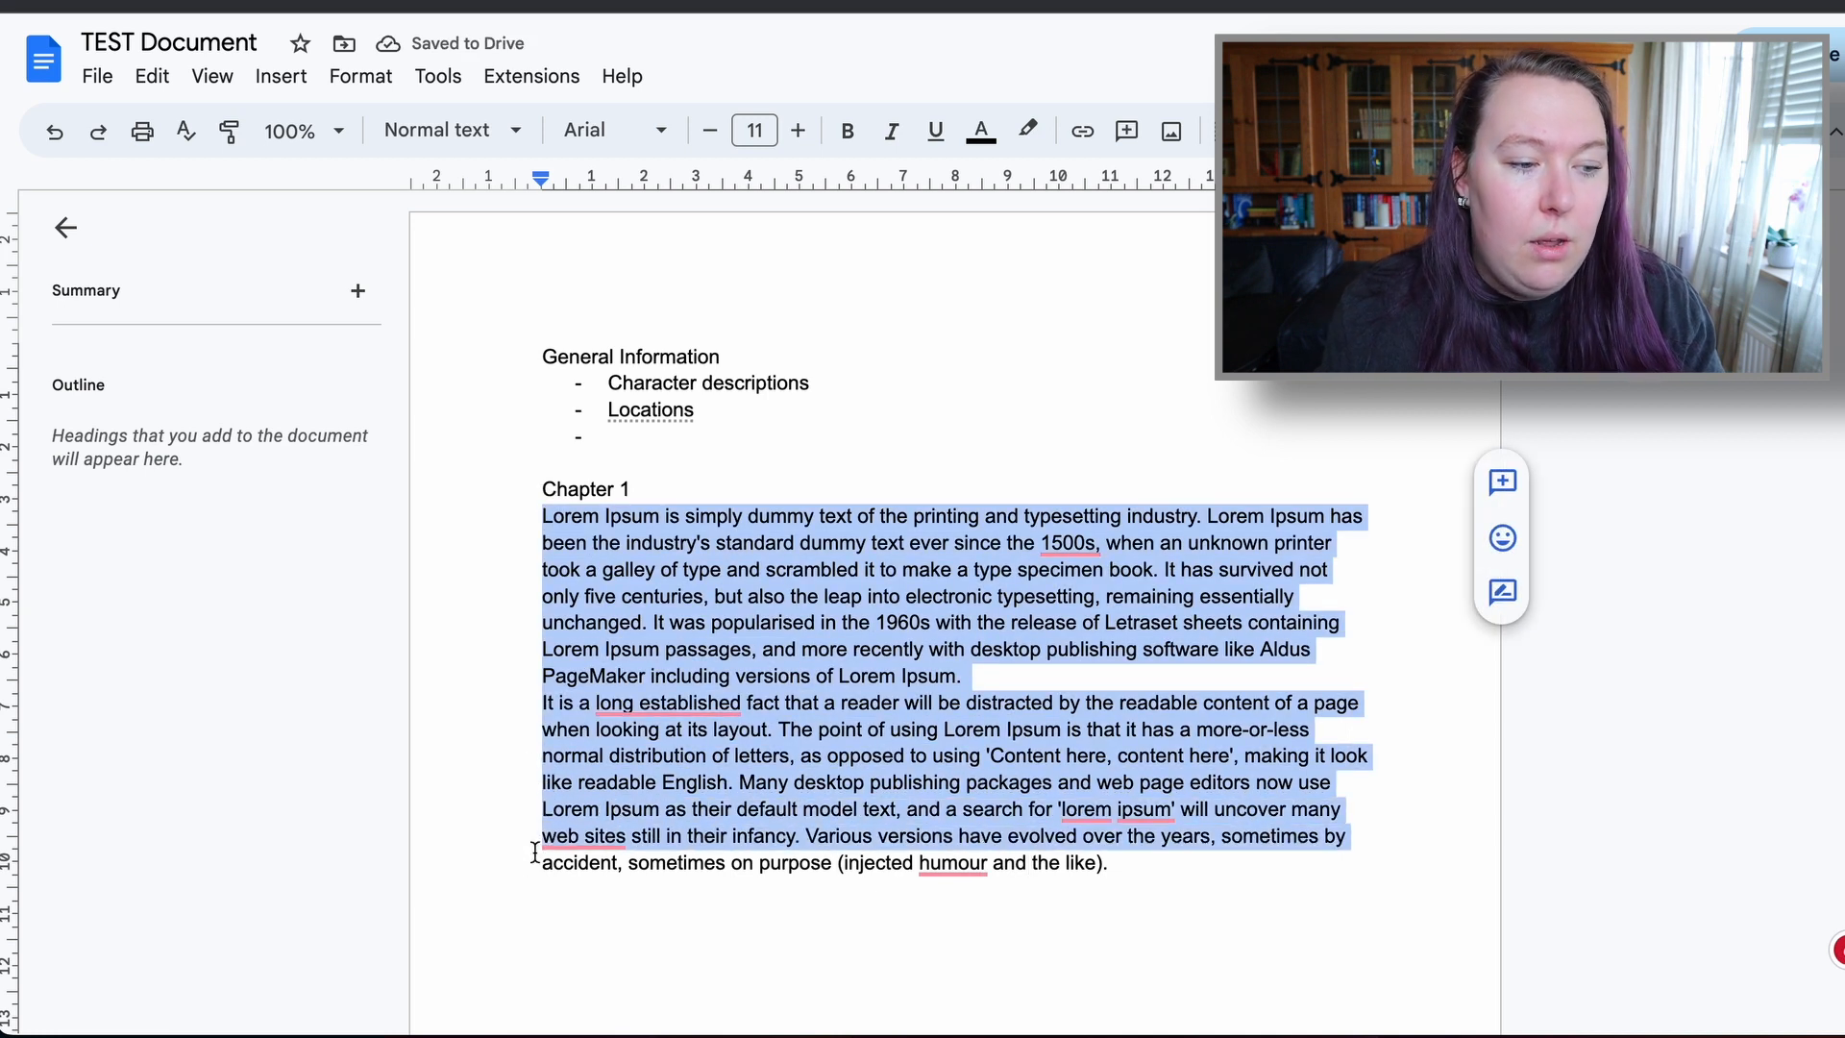
left_click(541, 863)
left_click_drag(1249, 357, 1436, 769)
left_click(1207, 676)
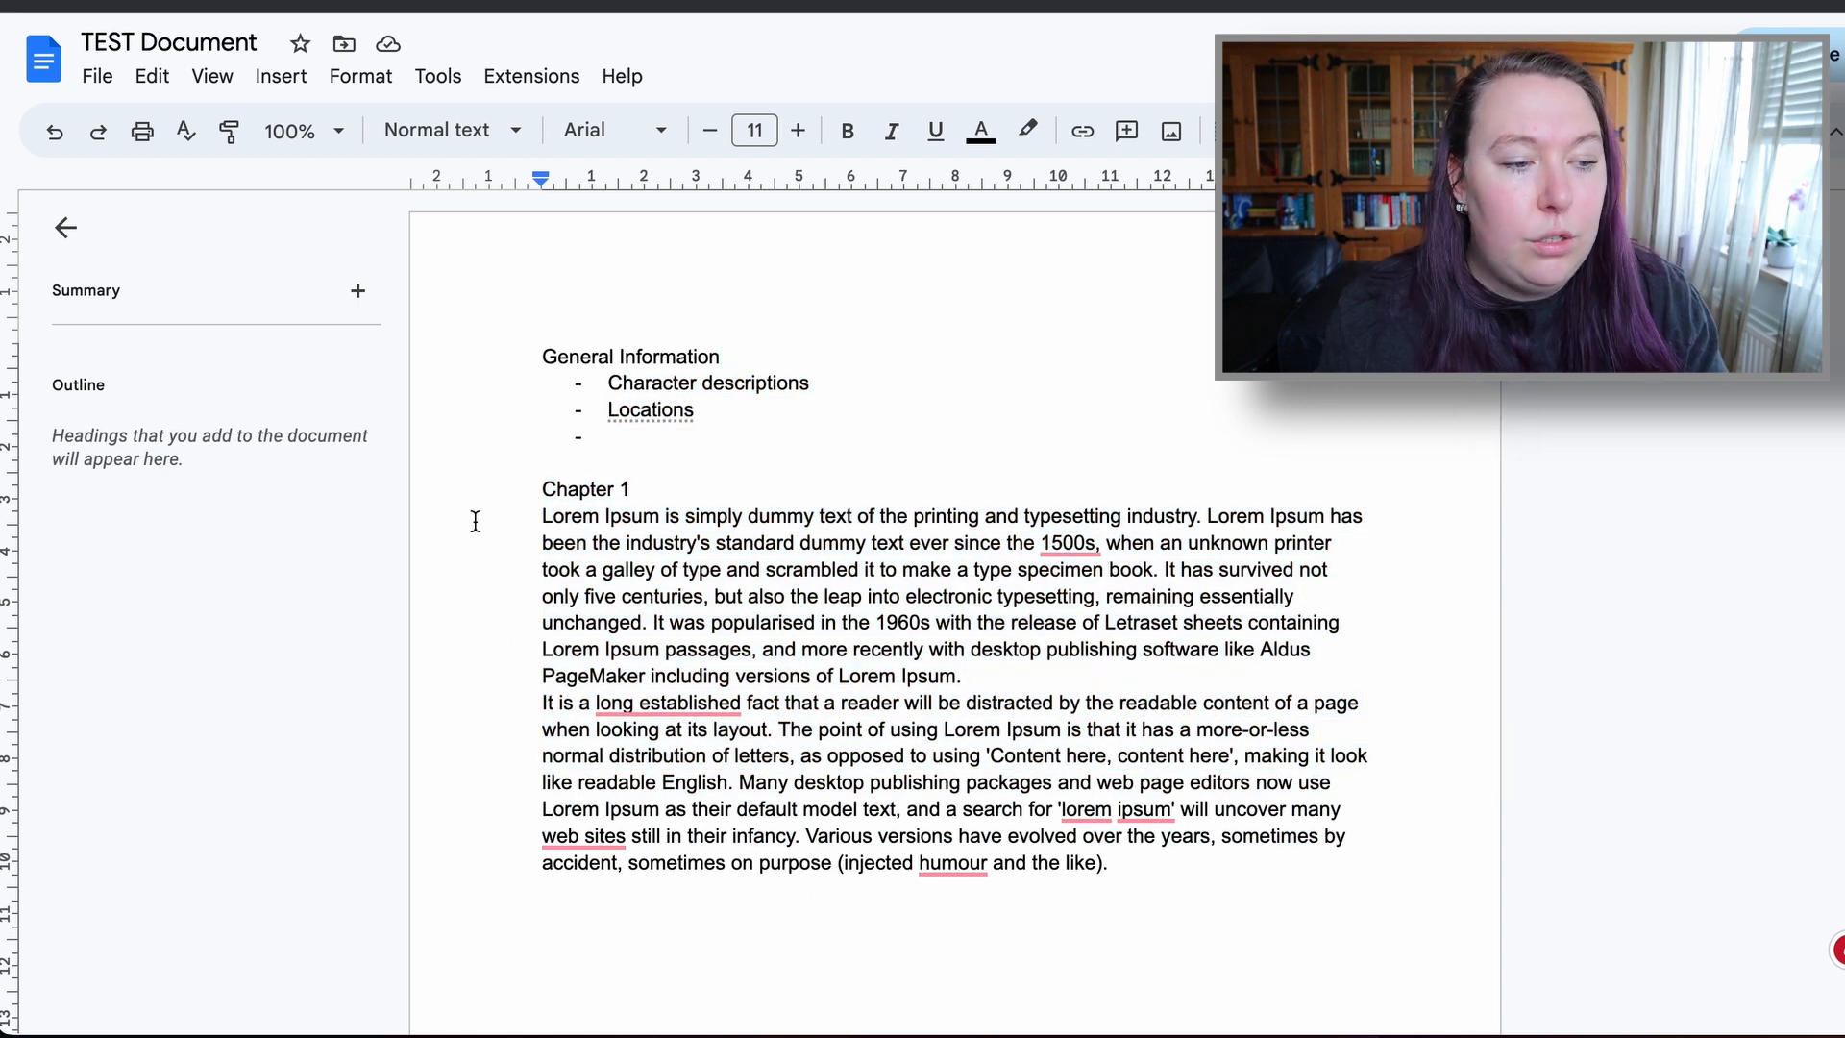
left_click_drag(477, 517, 1167, 882)
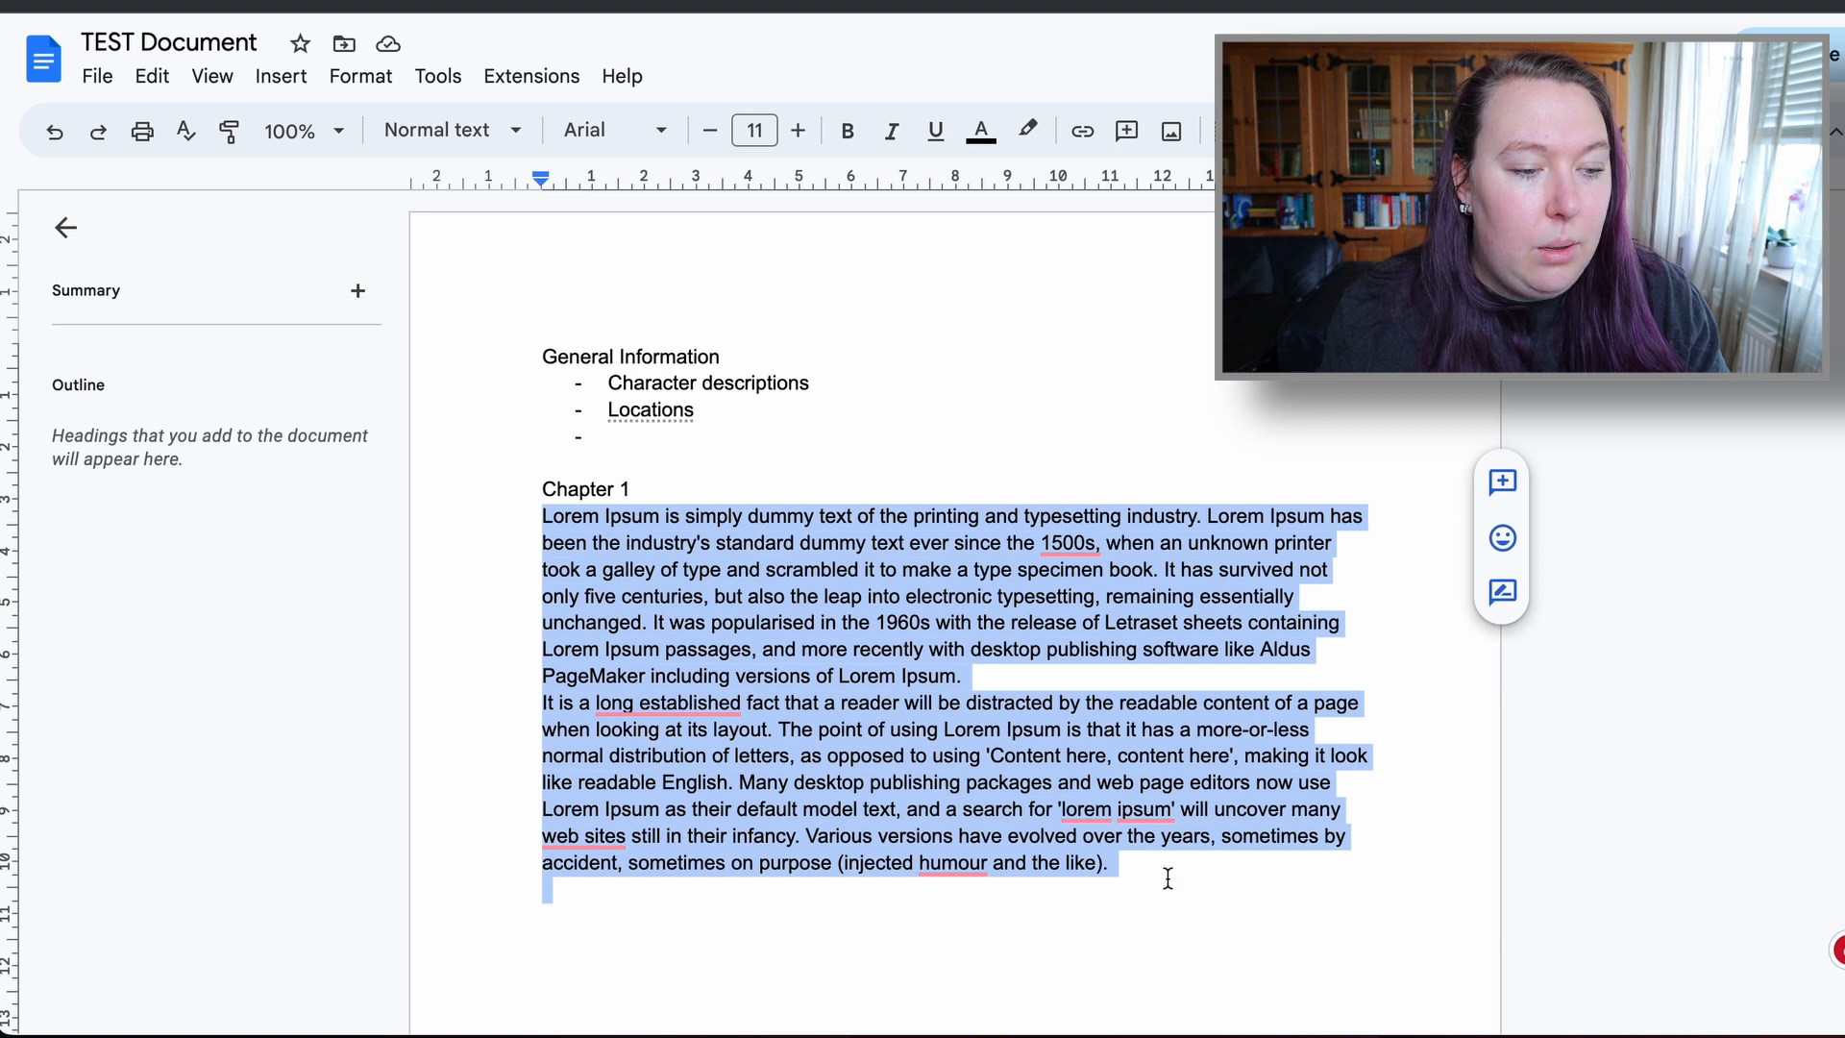
left_click(1167, 880)
left_click(904, 412)
left_click(507, 304)
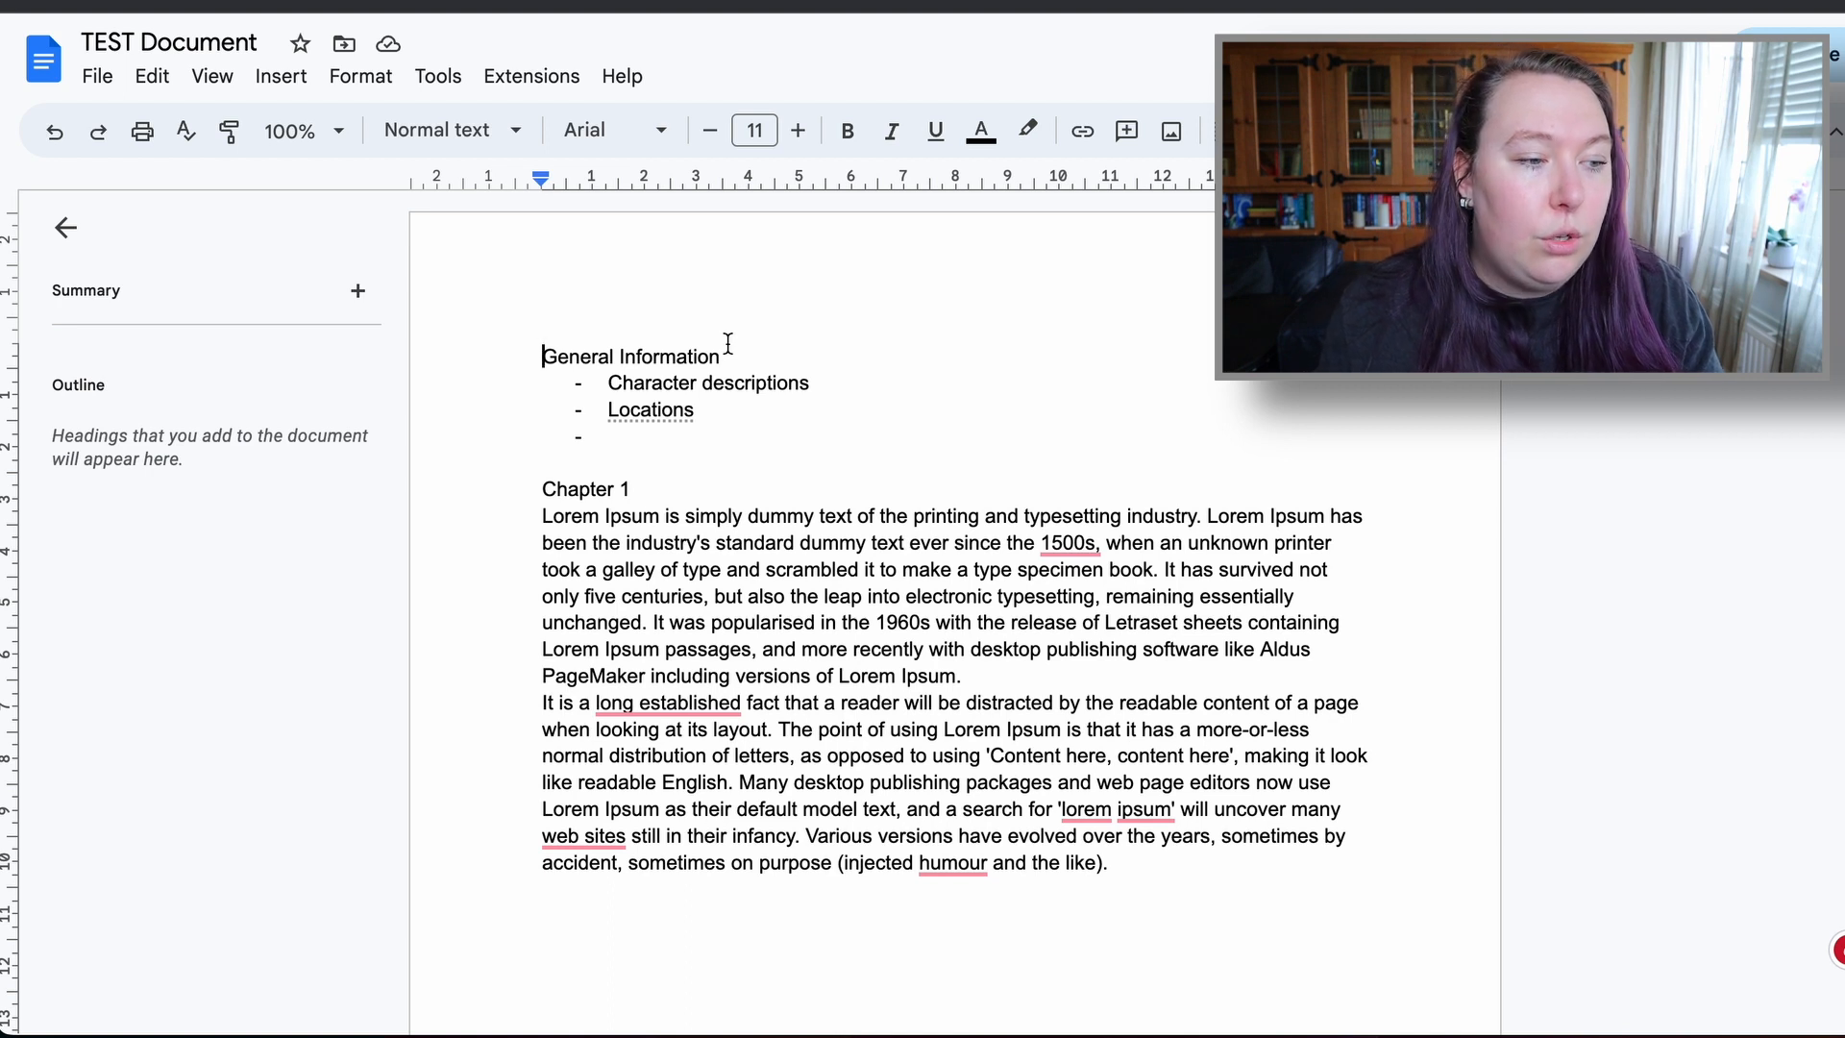
- Collapse and reopen the document outline, and check the Show outline setting in the view options
triple_click(618, 353)
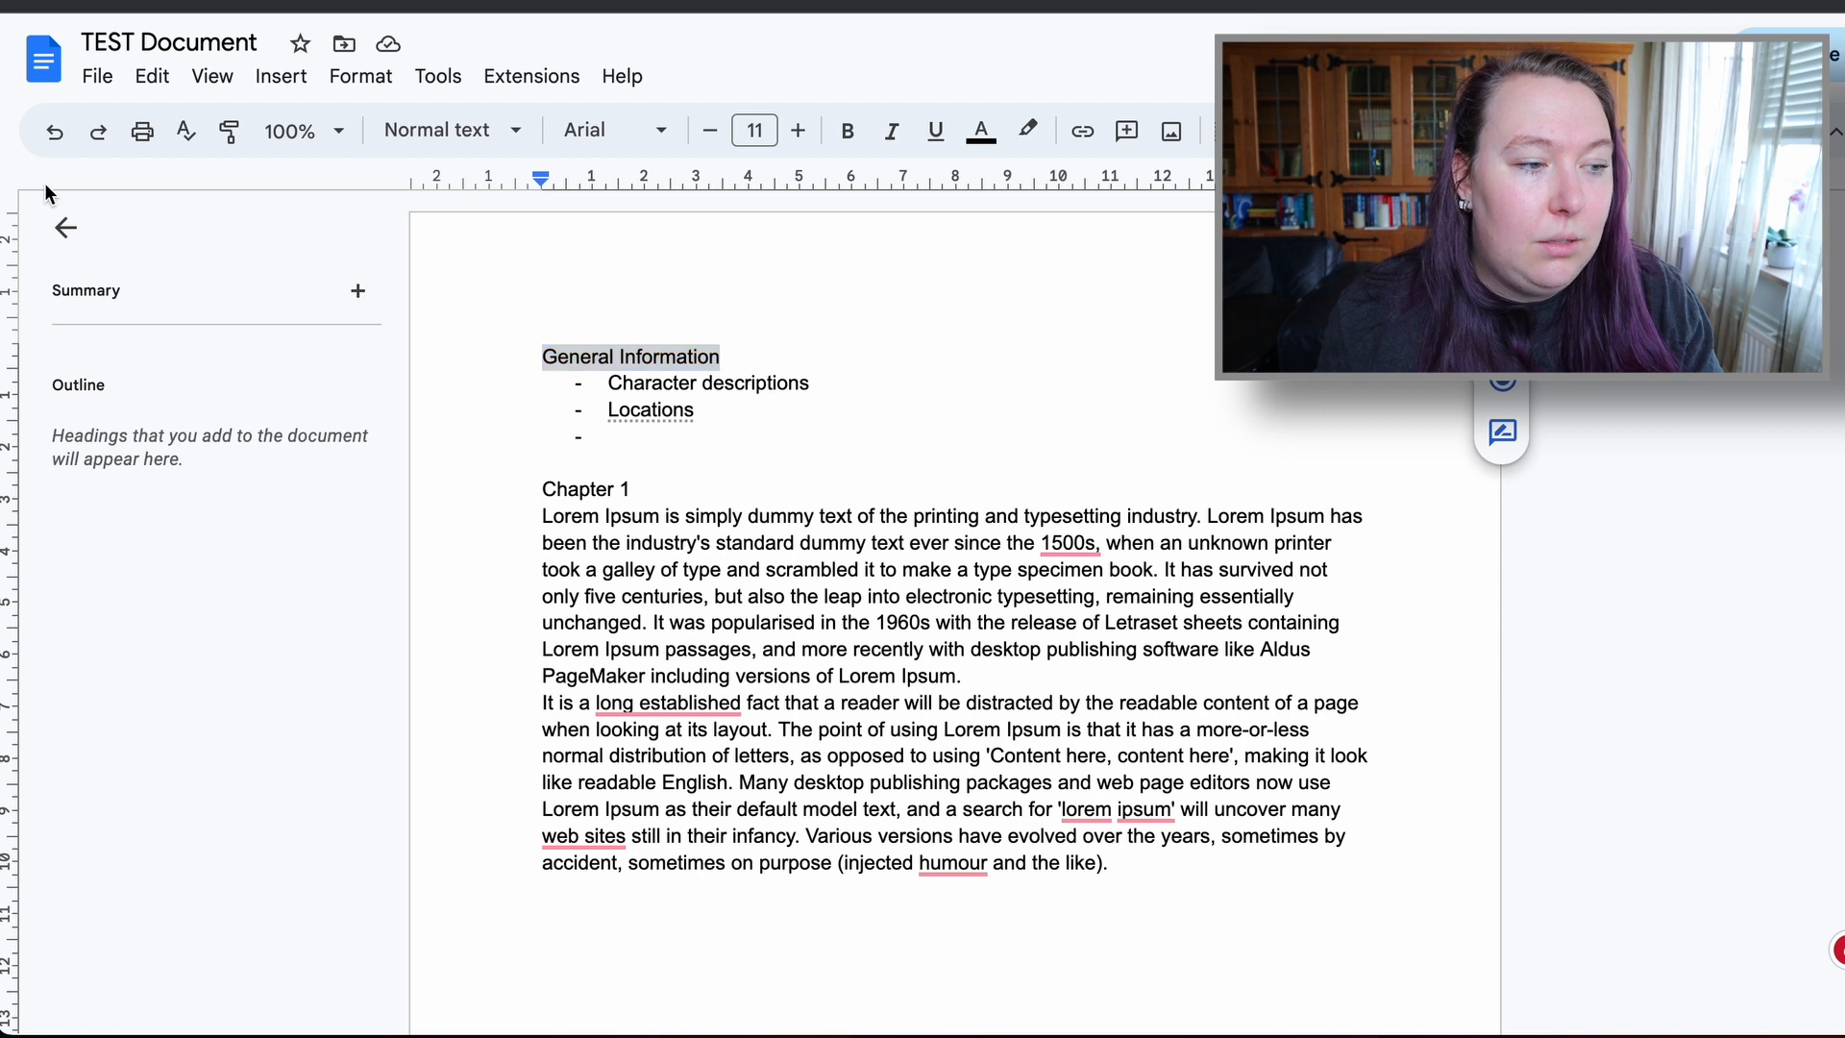
left_click(65, 228)
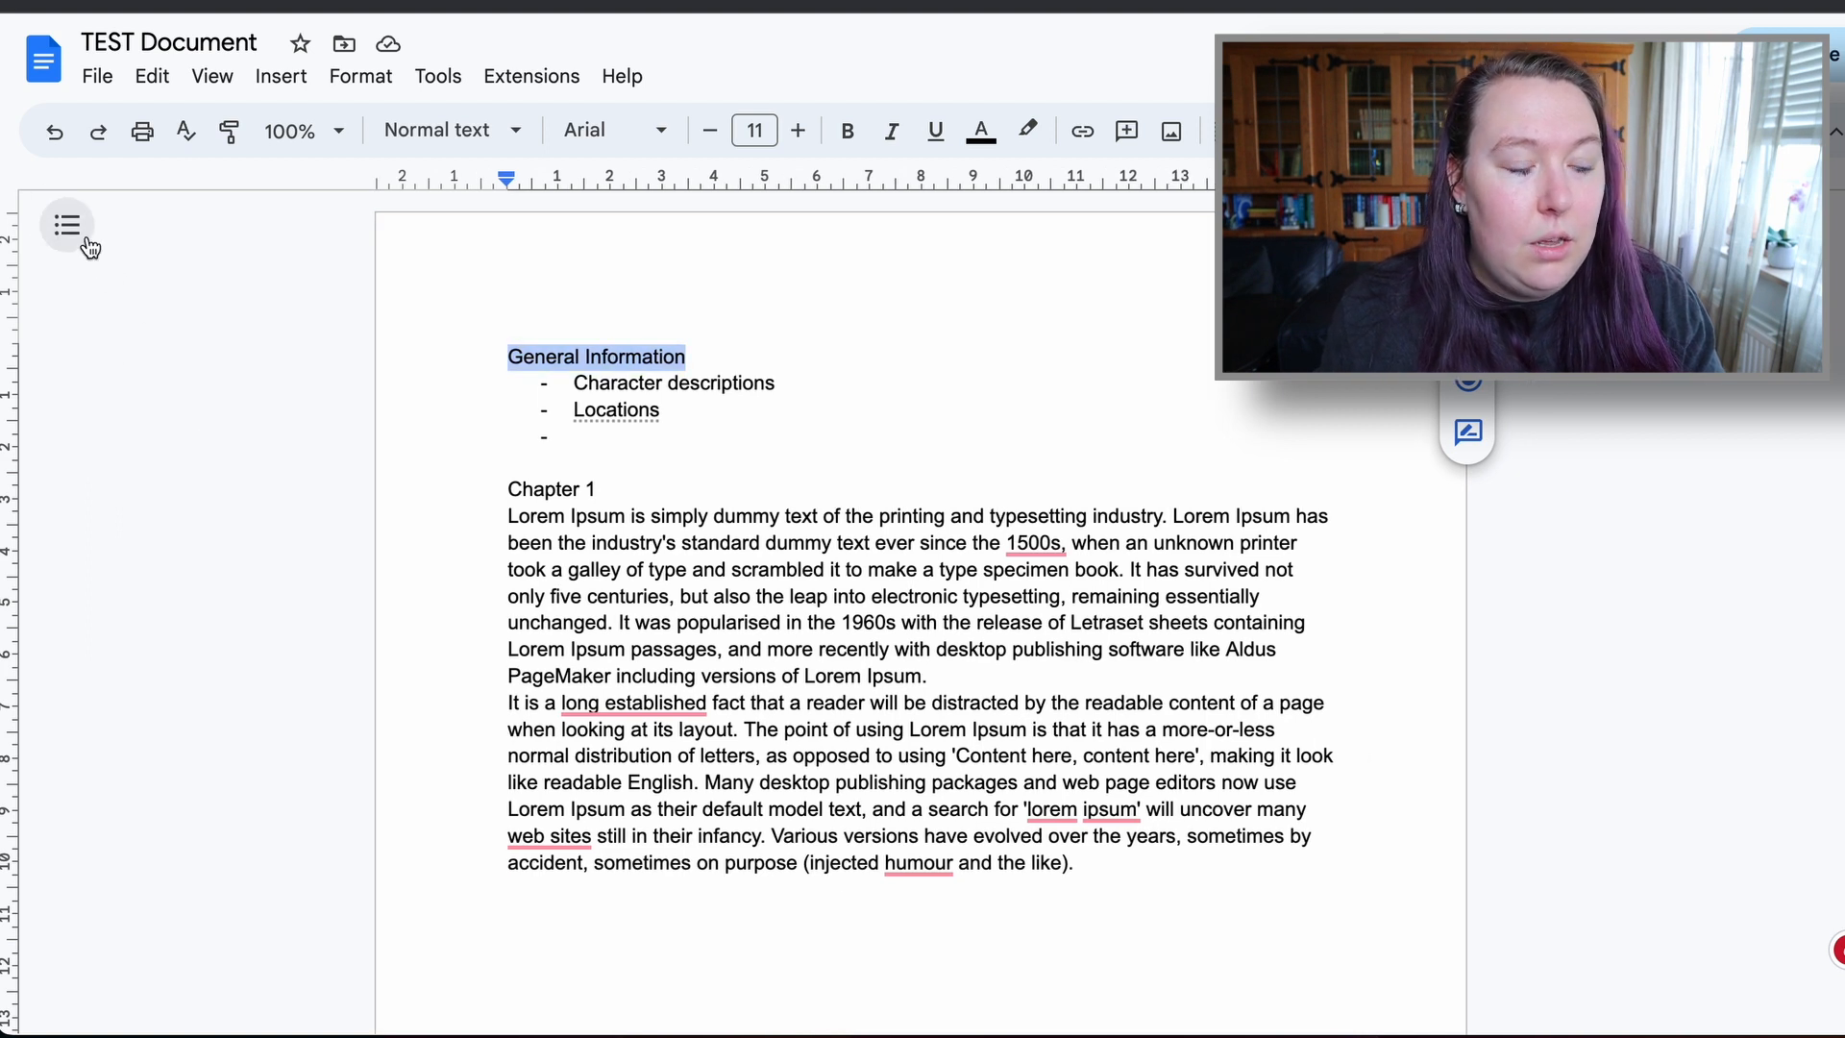
left_click(80, 247)
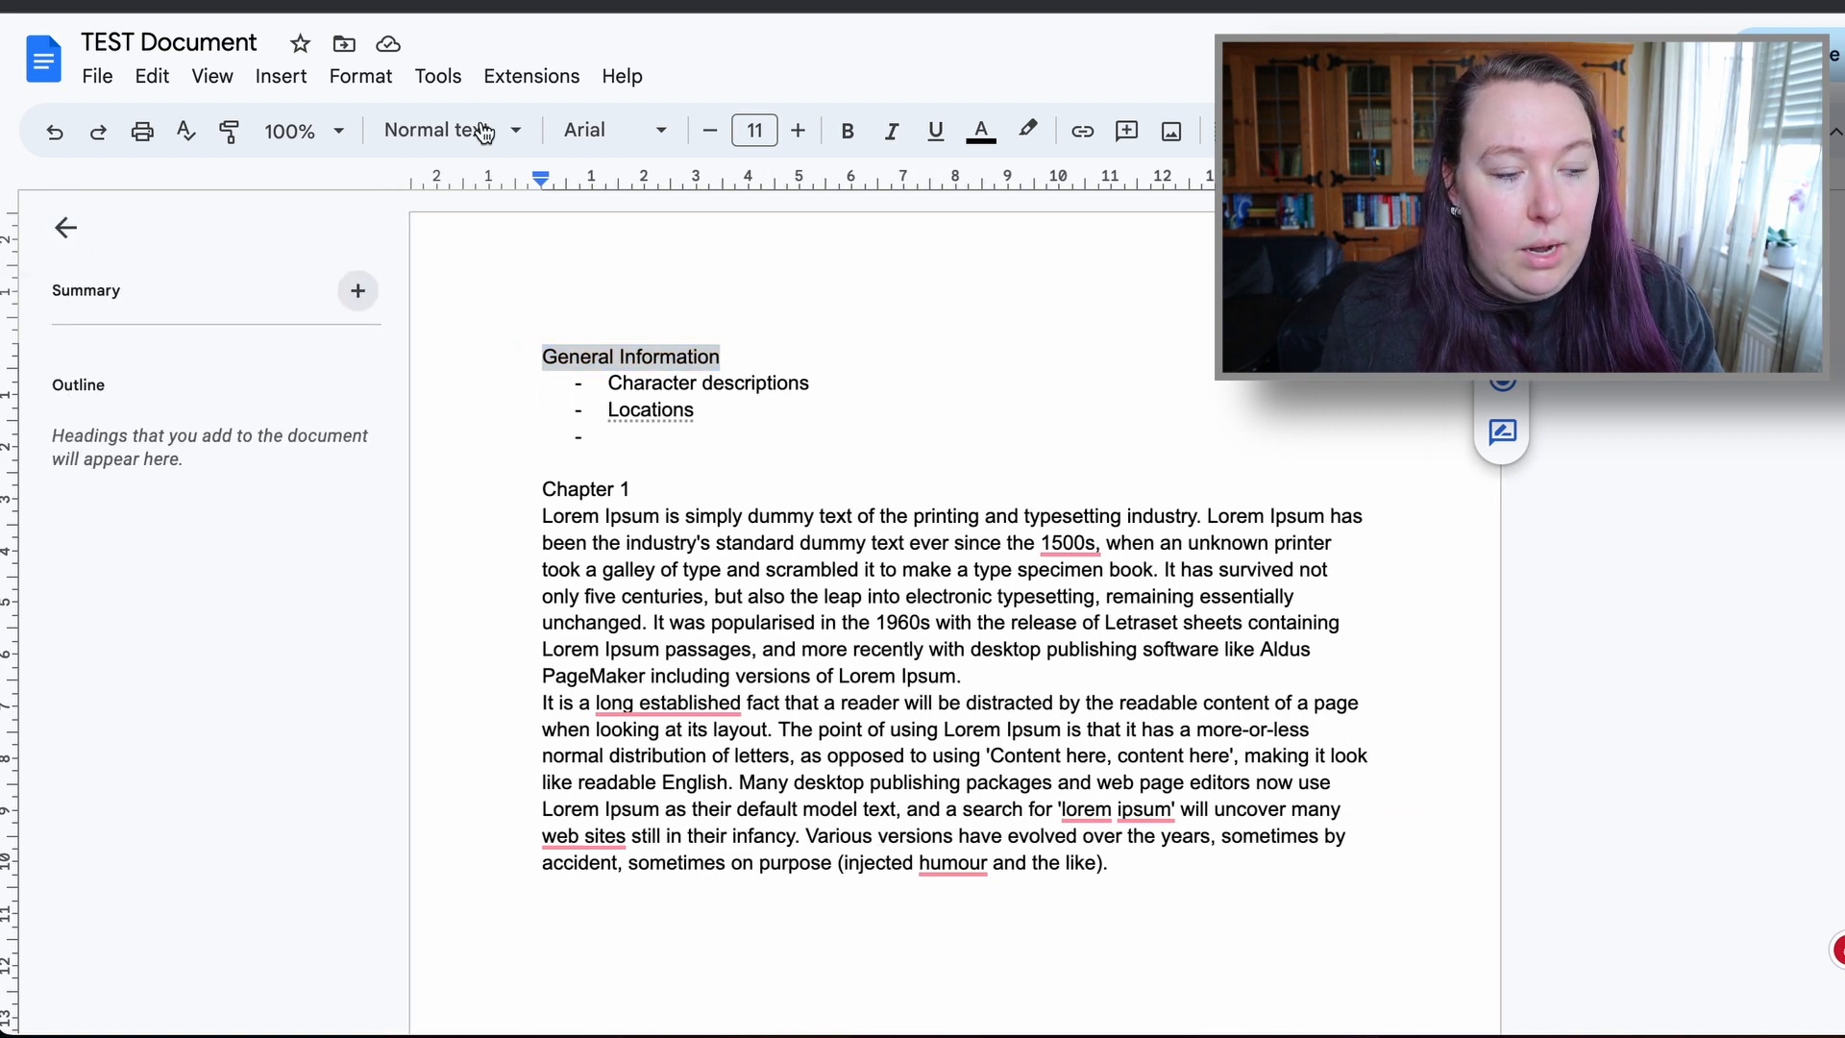
left_click(215, 85)
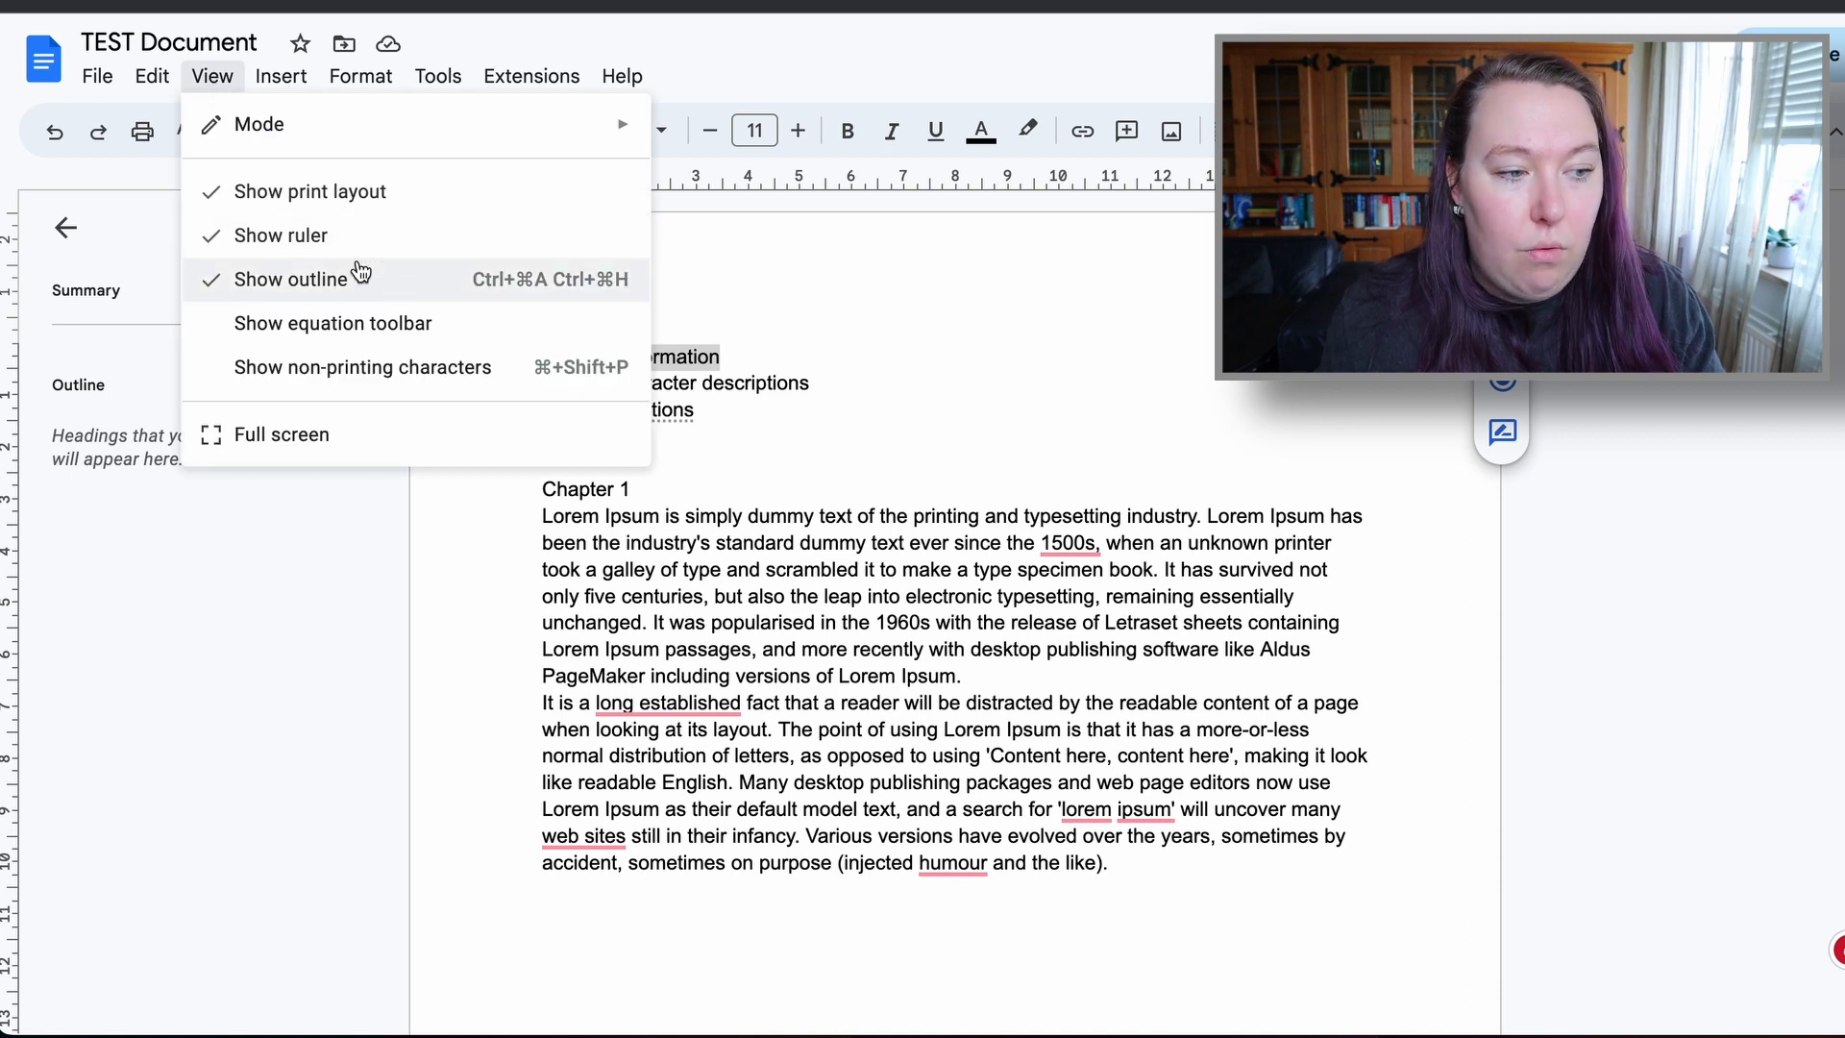
left_click(887, 276)
- Format the General Information line as Heading 1
left_click_drag(490, 362, 931, 345)
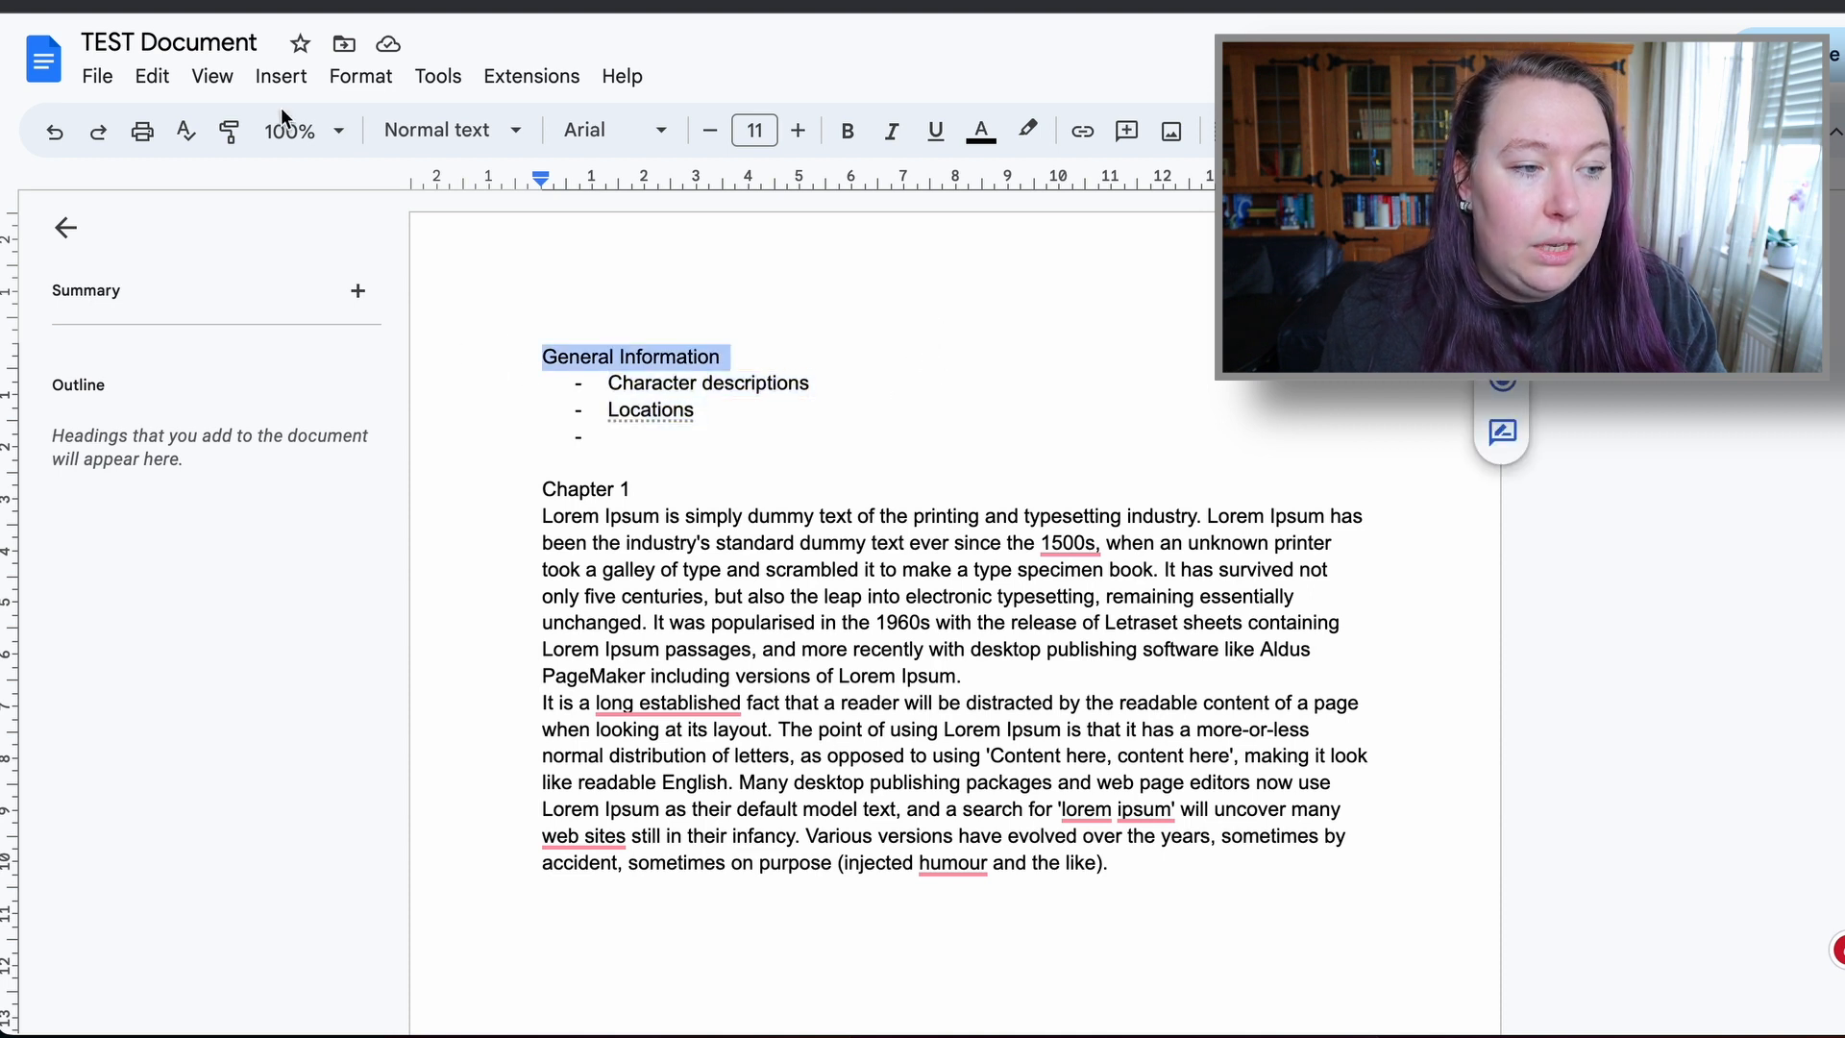
left_click(482, 143)
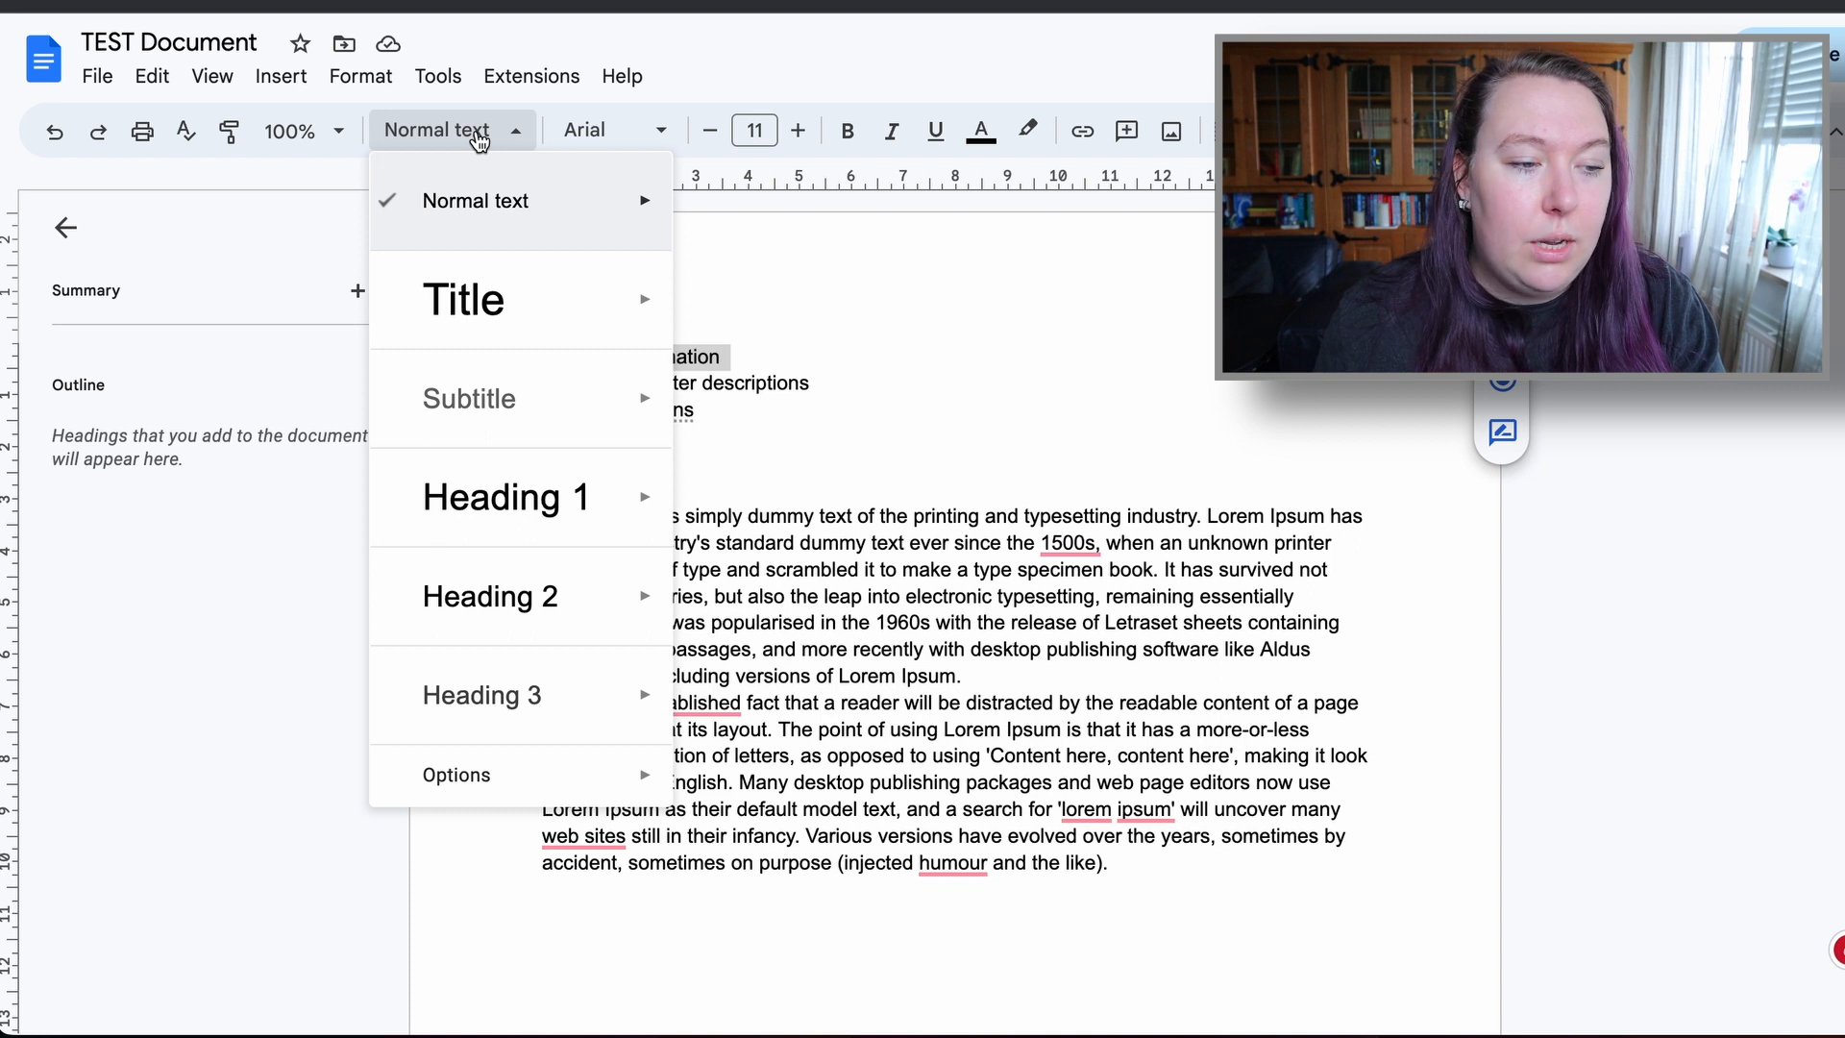
left_click(538, 494)
left_click(882, 407)
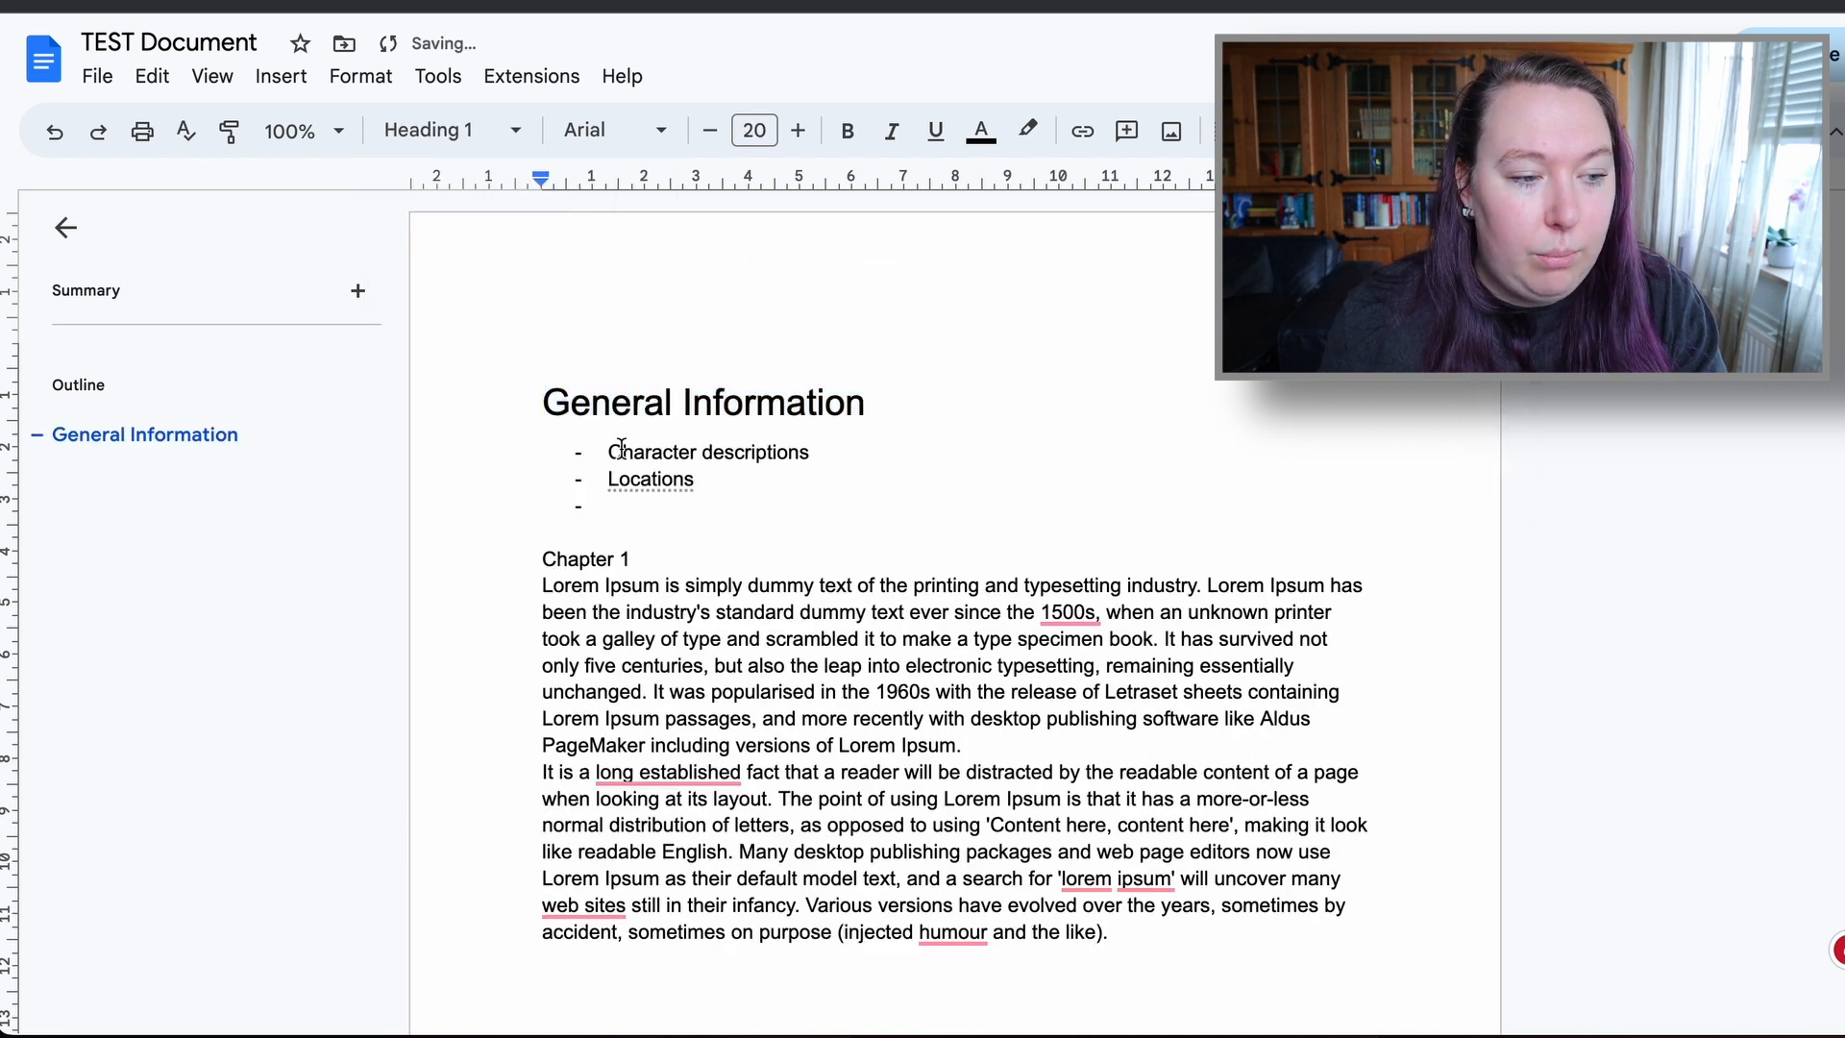
- Format the list items Character descriptions and Locations as Heading 2
left_click_drag(607, 449, 890, 441)
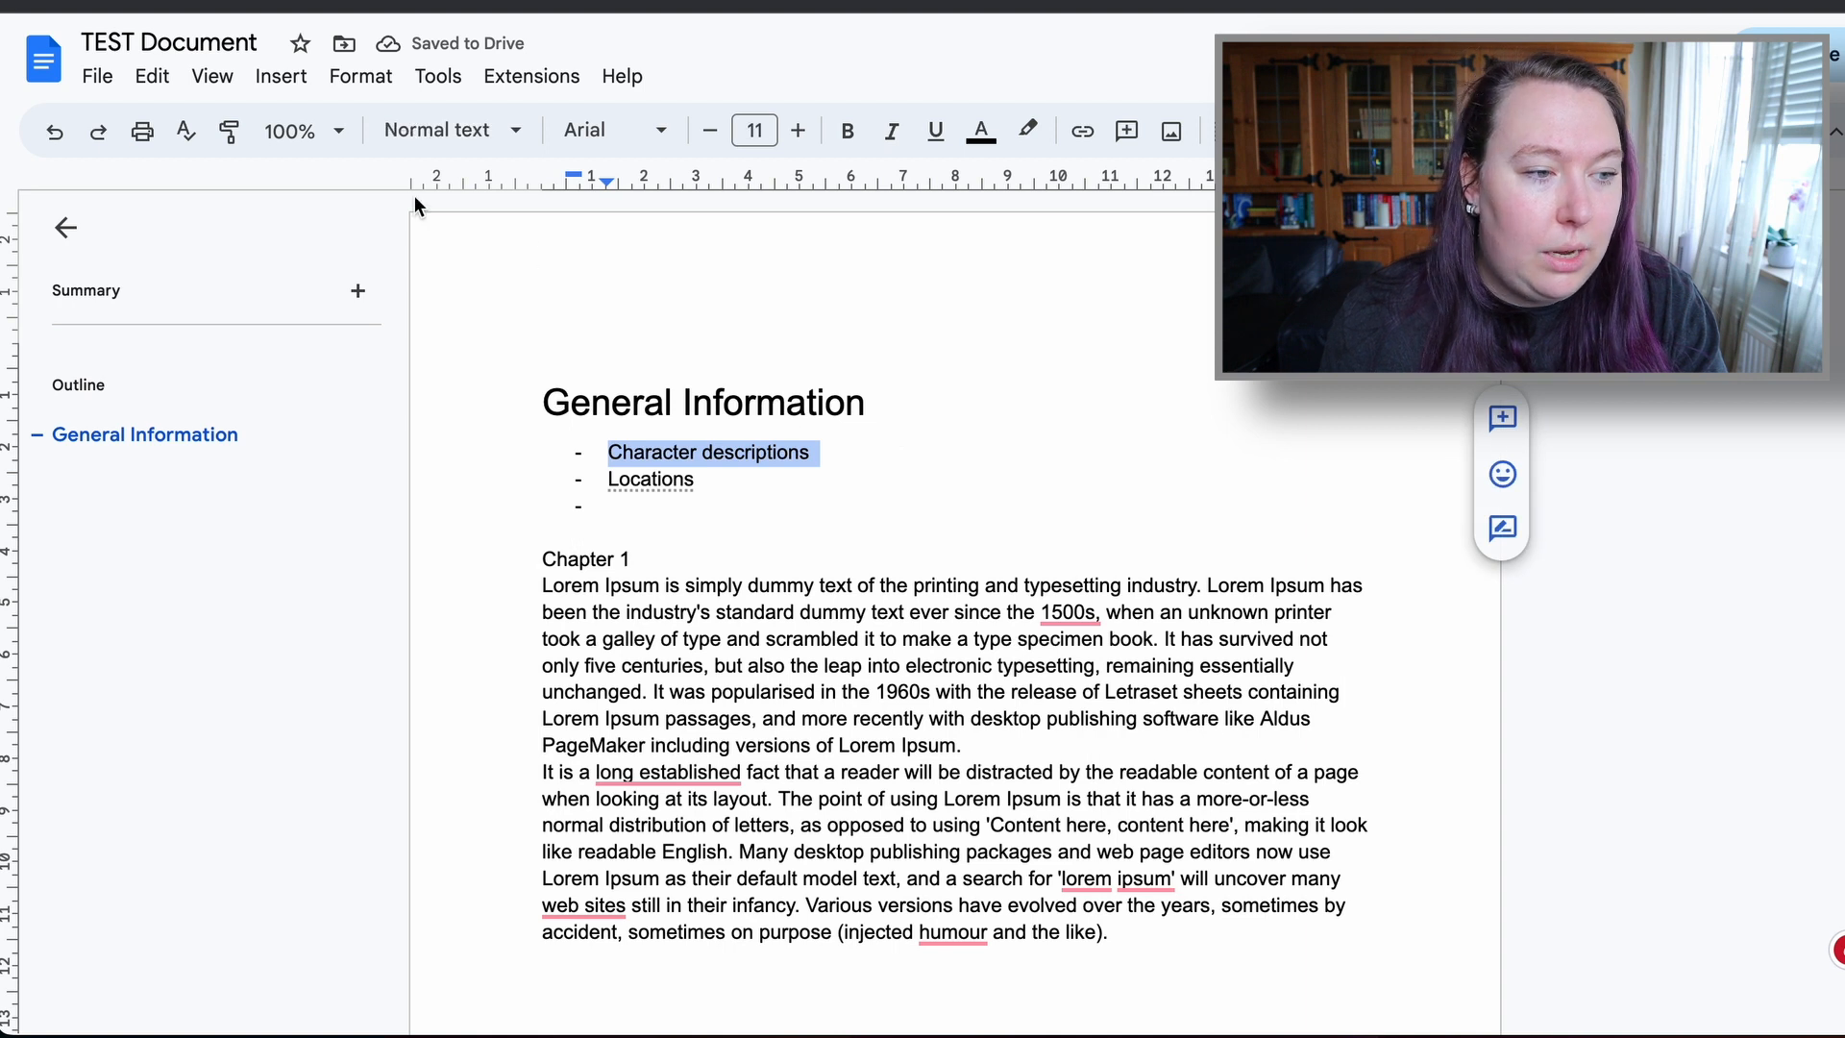
left_click(450, 129)
left_click(548, 597)
double_click(666, 538)
double_click(651, 519)
left_click(461, 130)
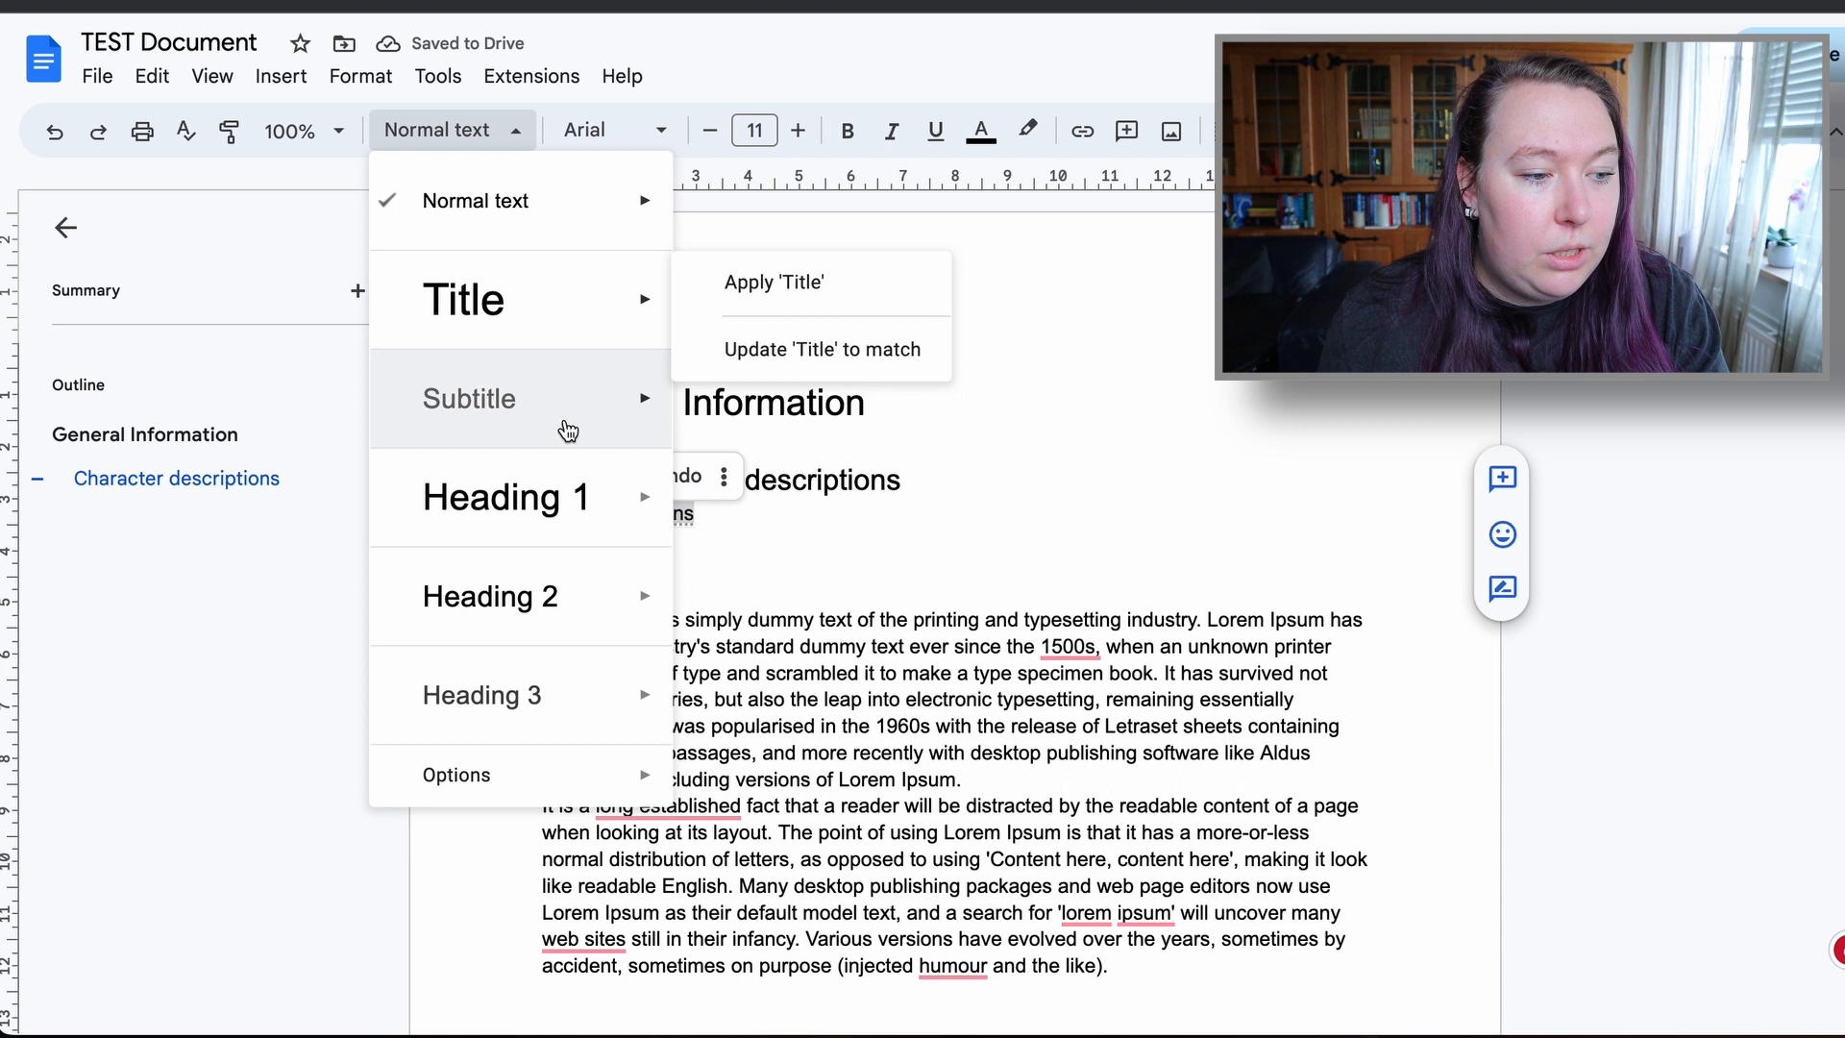
left_click(577, 601)
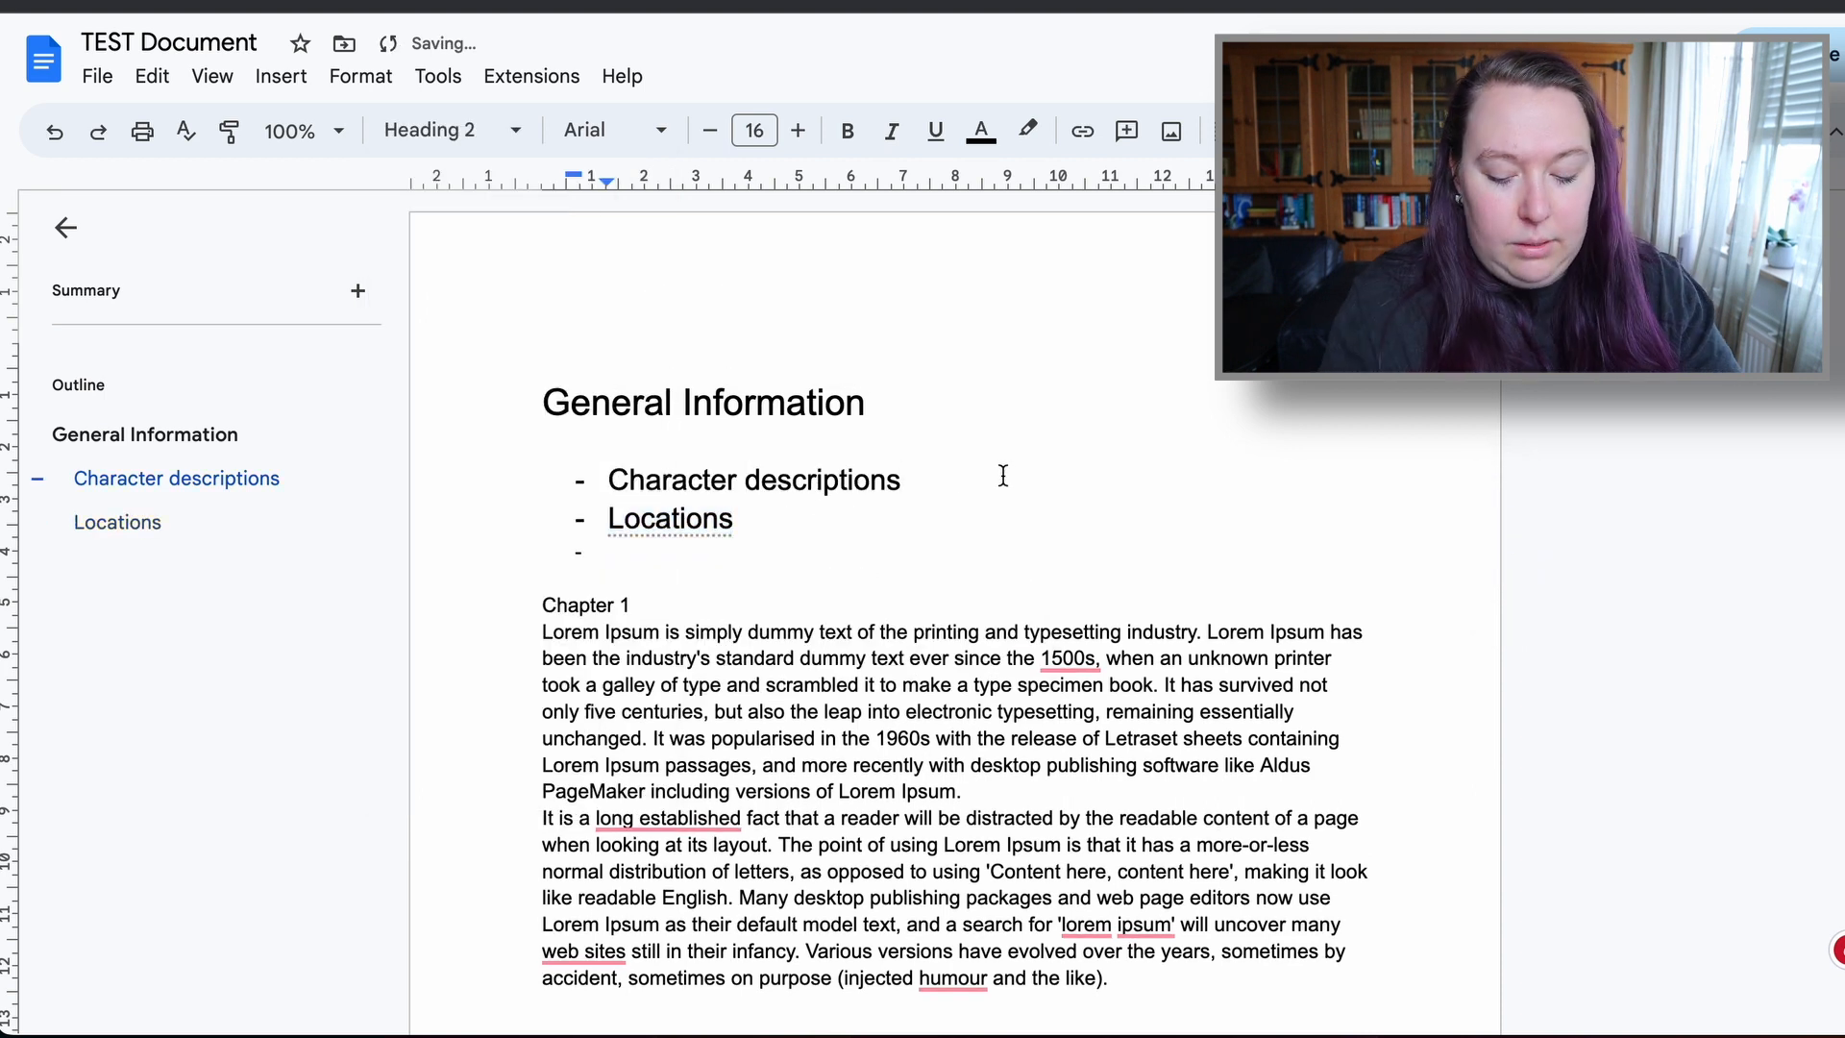
- Add the normal text line "This is text as well." directly below the Character descriptions heading
left_click(1003, 475)
key("Return")
type("thies")
key("BackSpace")
key("BackSpace")
key("BackSpace")
key("BackSpace")
type("th")
key("BackSpace")
key("BackSpace")
key("BackSpace")
type("Thjis")
key("BackSpace")
key("BackSpace")
key("BackSpace")
type("is is text as well")
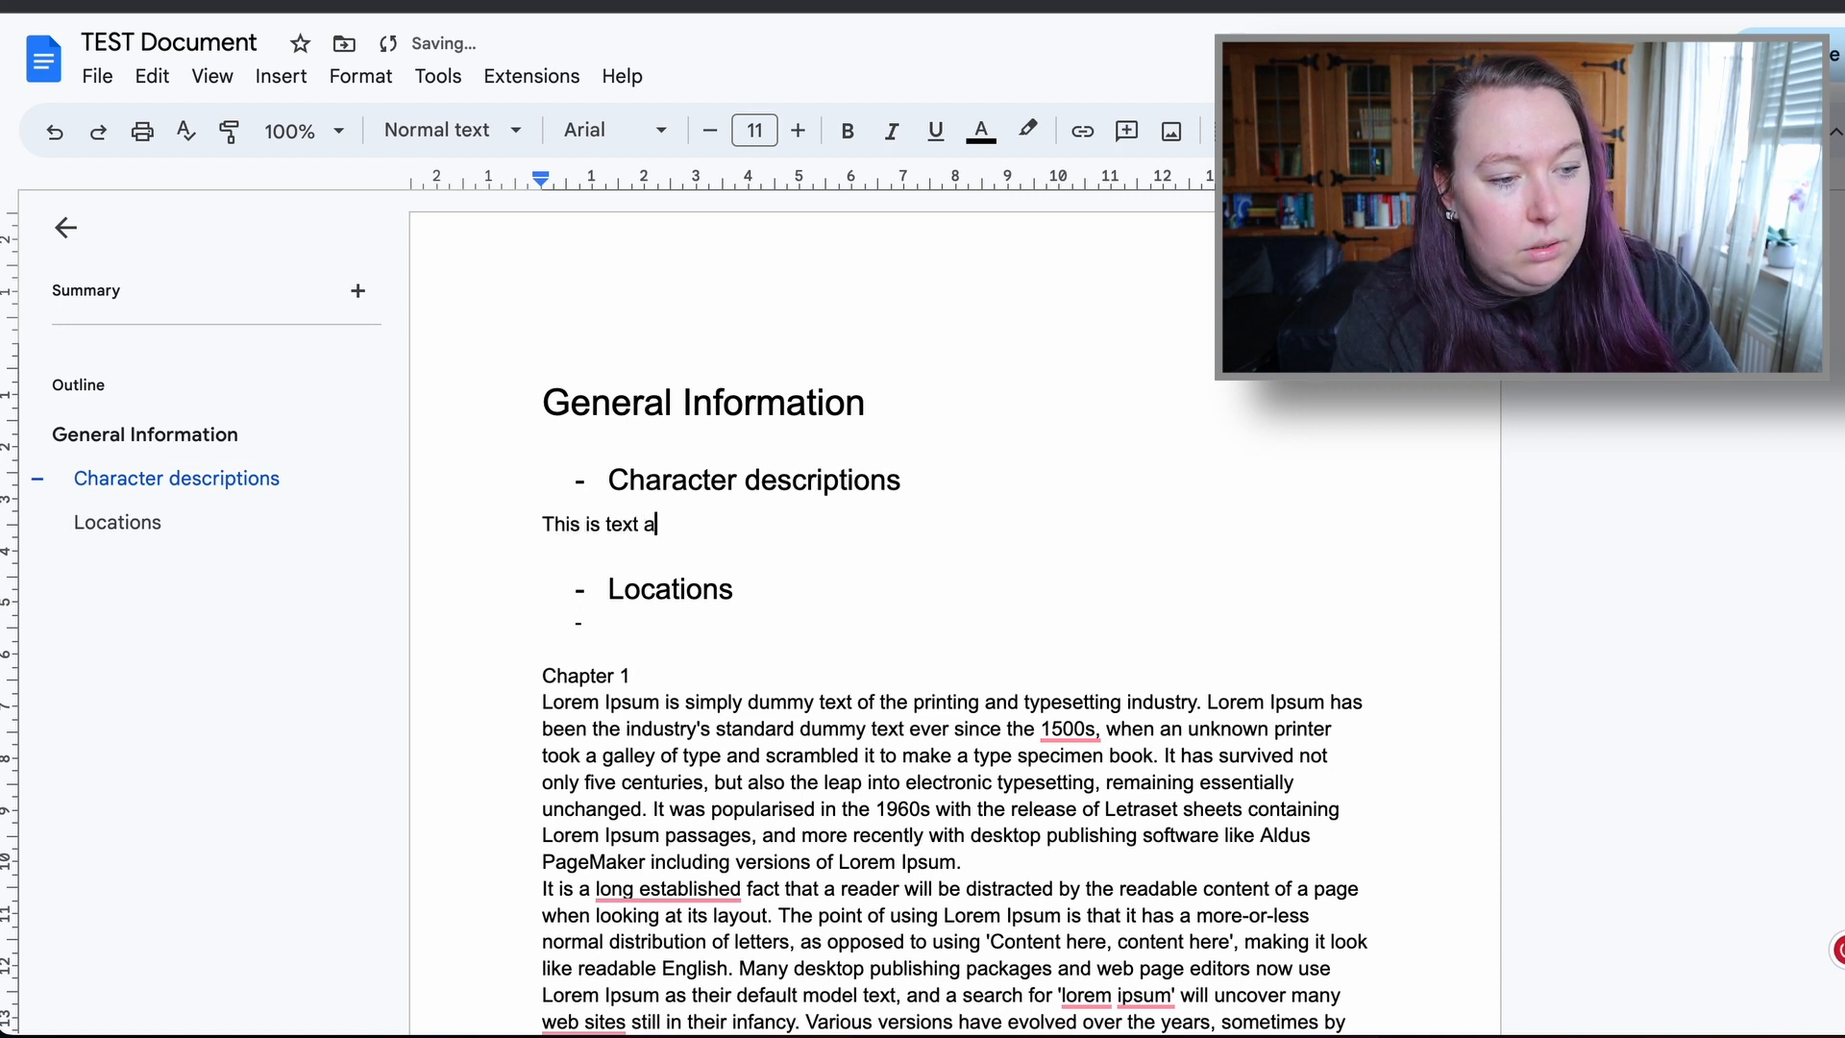
- Remove the empty bullet below the Locations heading
left_click(1039, 410)
left_click(842, 467)
left_click_drag(513, 454, 815, 527)
left_click(815, 526)
left_click_drag(563, 618, 539, 609)
left_click(645, 620)
left_click(531, 626)
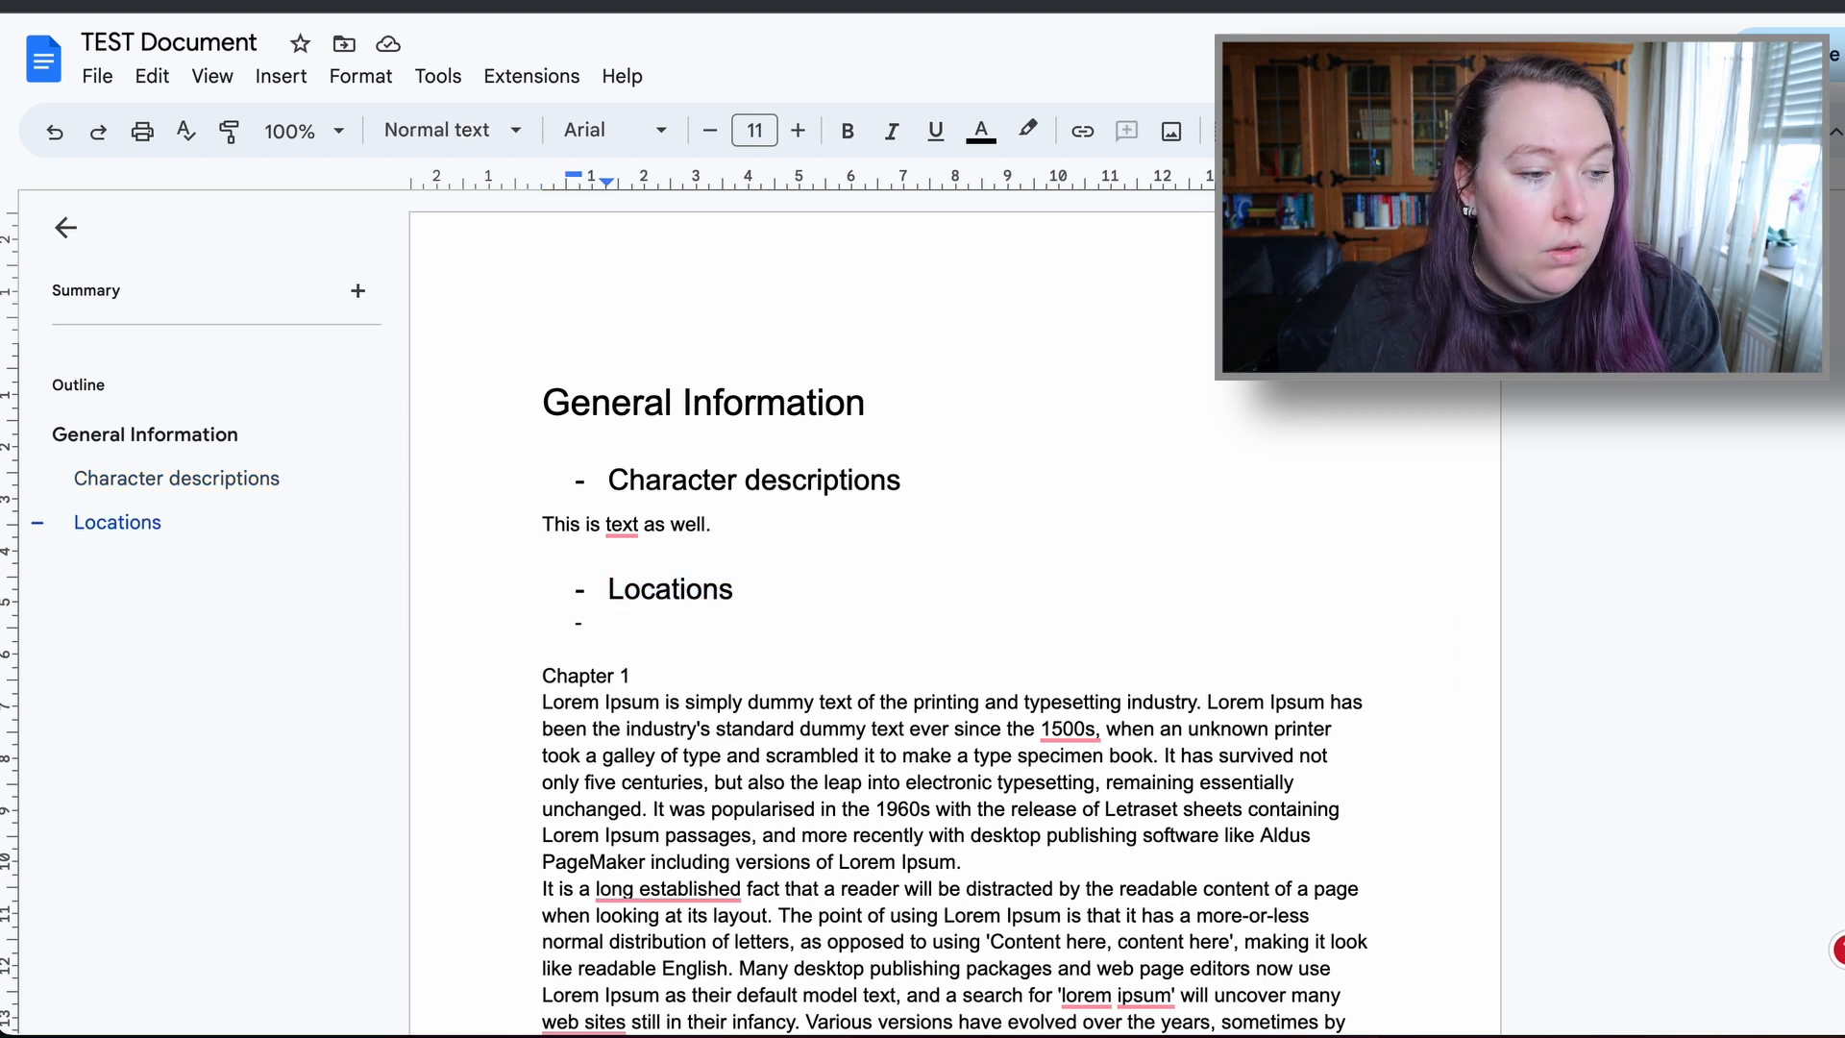
key("BackSpace")
- Format the Chapter 1 line as Heading 1
triple_click(592, 687)
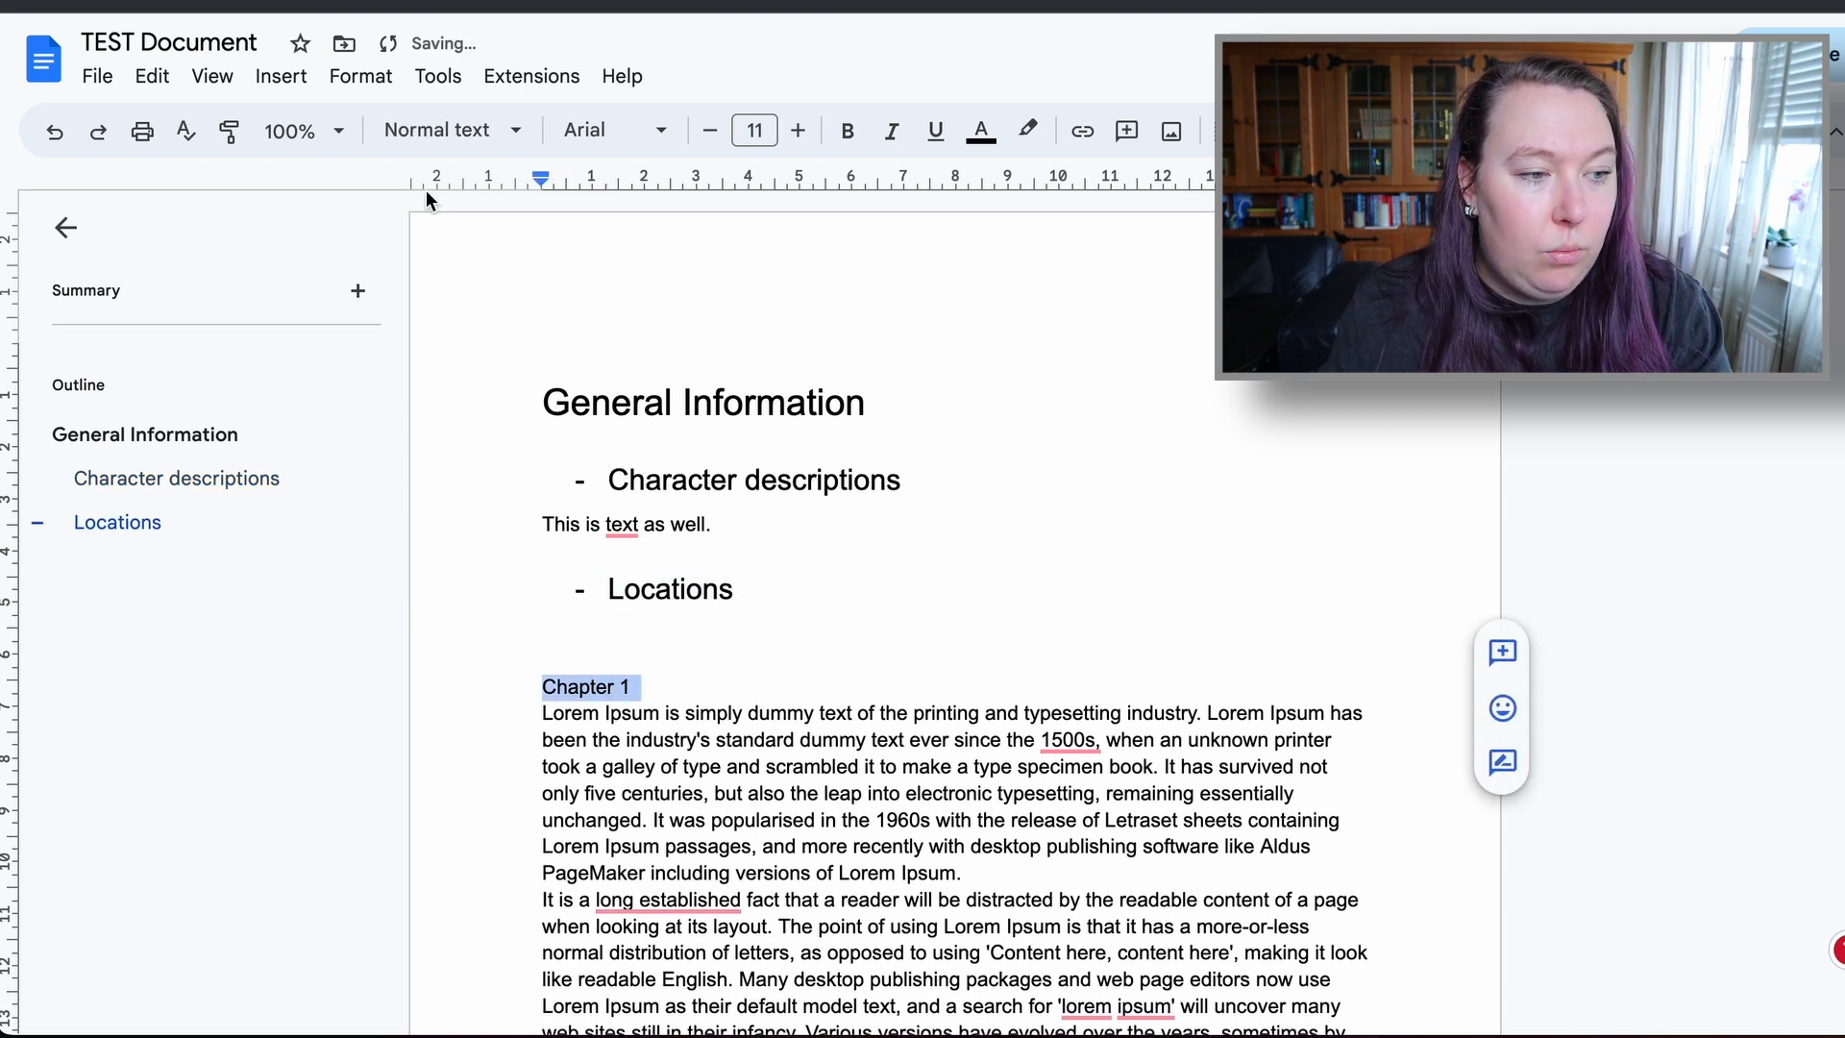
left_click(404, 130)
mouse_move(557, 357)
mouse_move(567, 496)
left_click(871, 473)
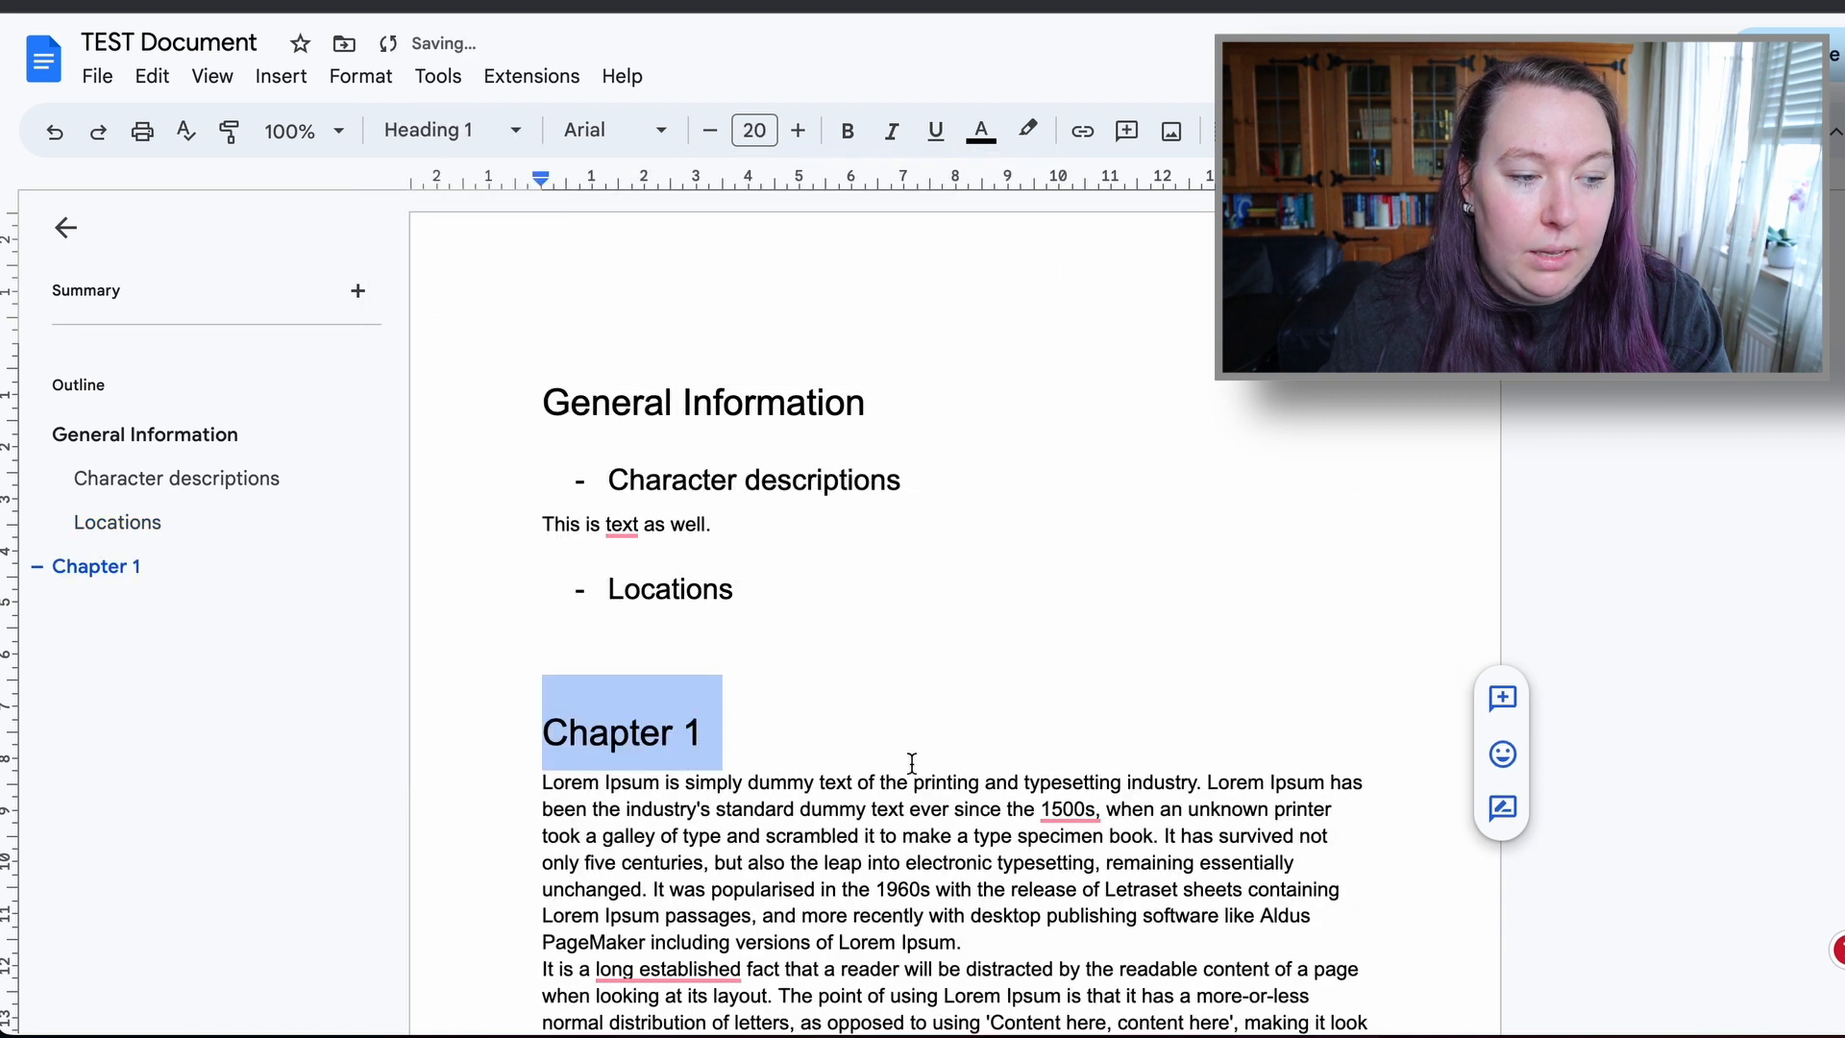
- Copy the Chapter 1 heading with its two paragraphs and paste the copy below the existing chapter text
scroll(918, 716, "down", 1)
left_click(828, 697)
scroll(897, 622, "down", 3)
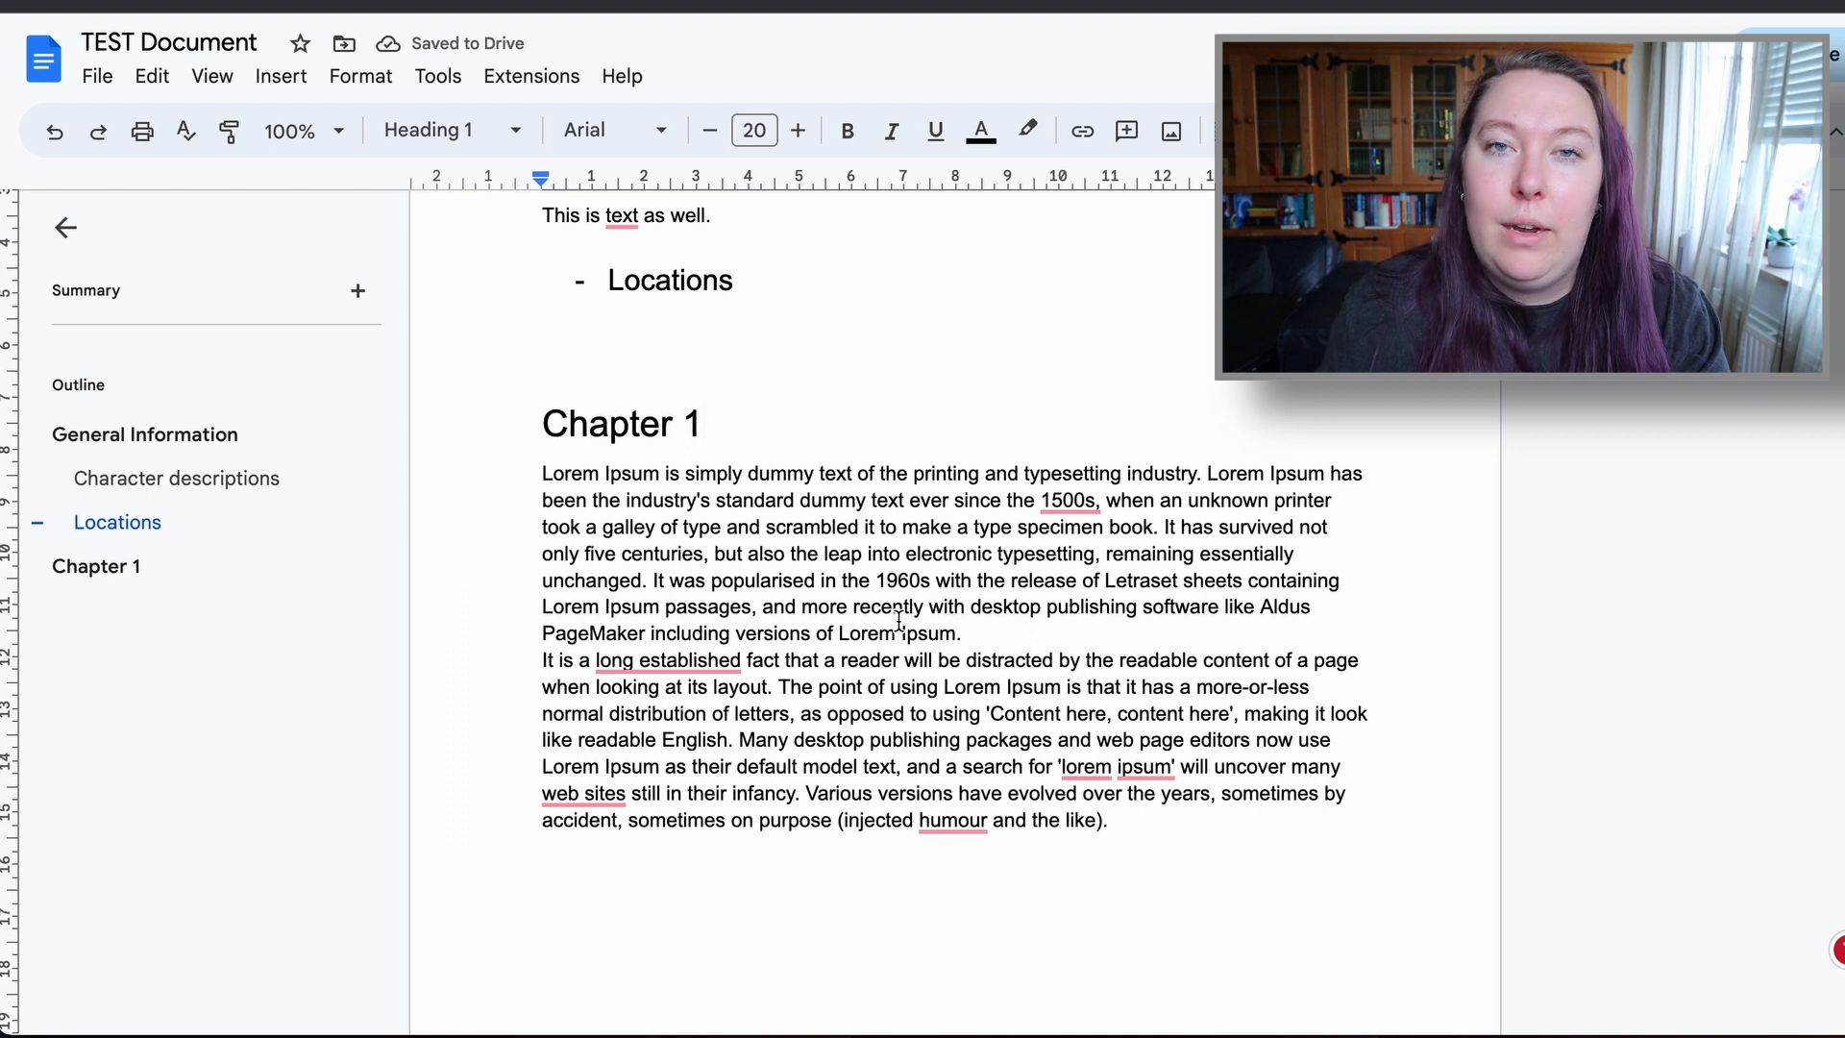
scroll(899, 622, "down", 5)
scroll(750, 556, "up", 9)
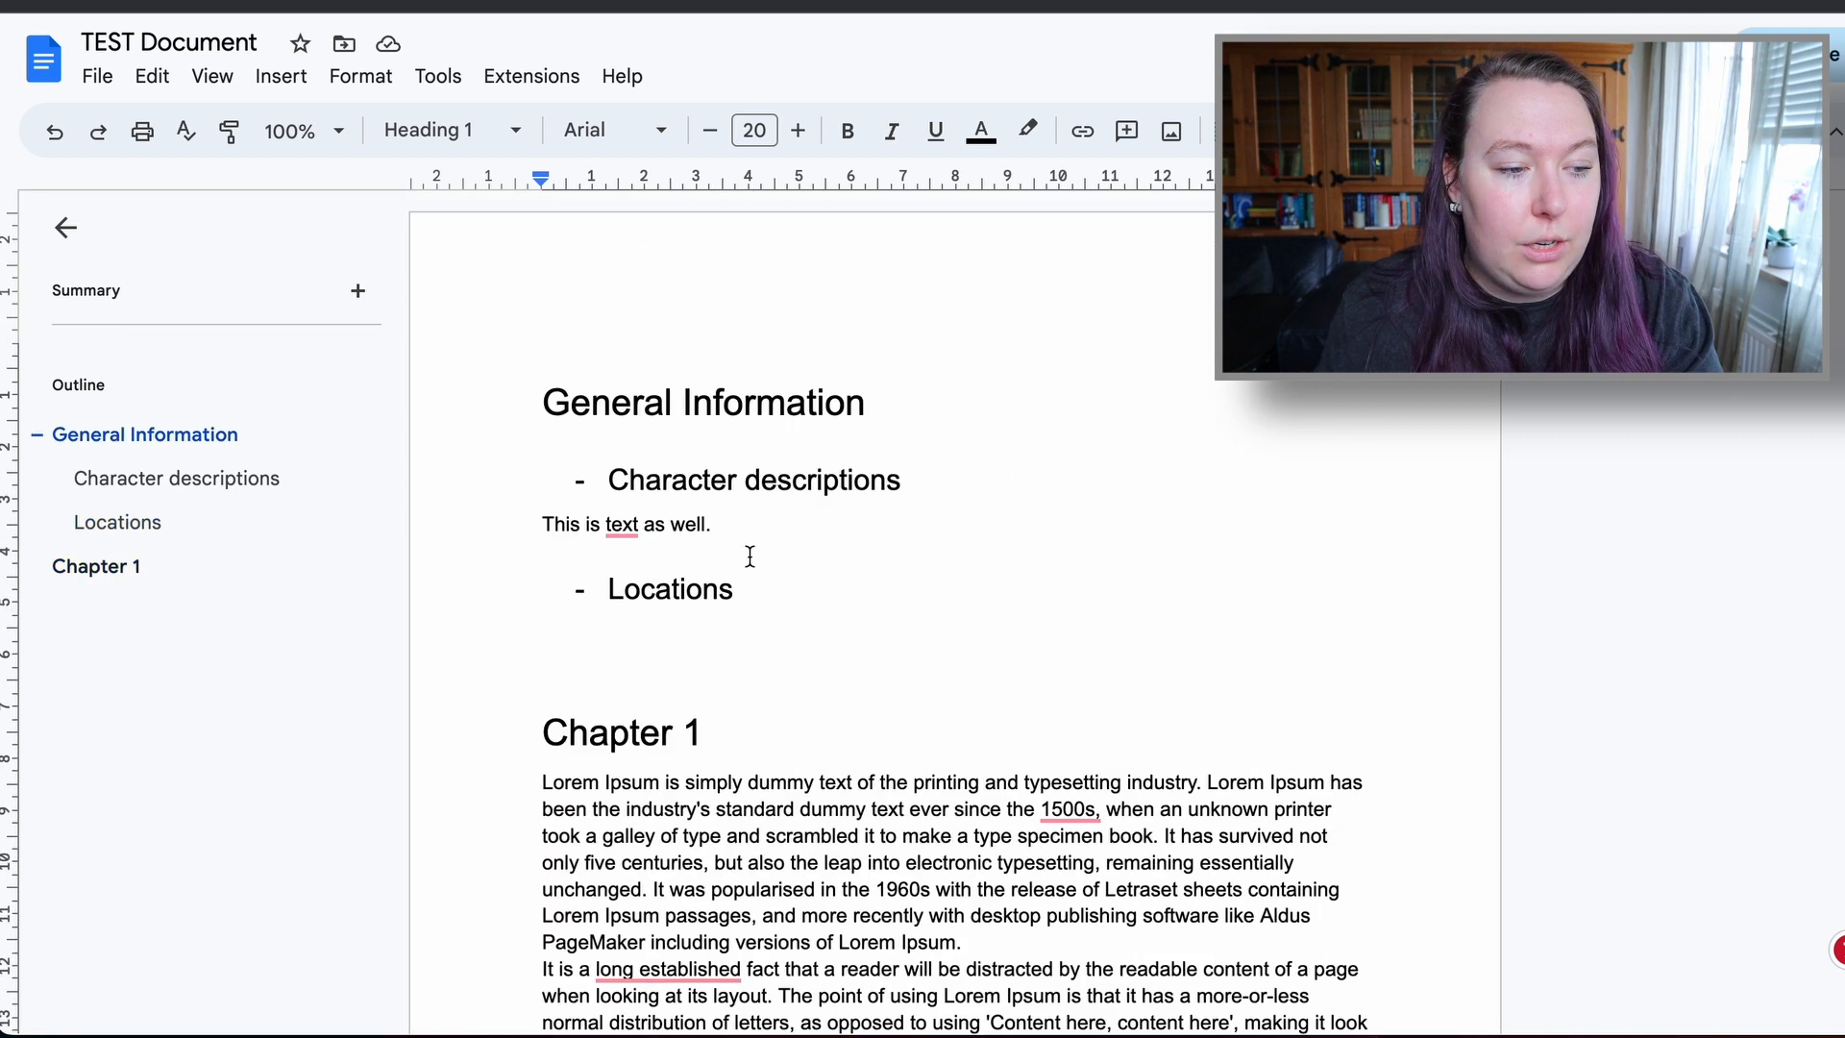
scroll(494, 651, "down", 3)
left_click_drag(499, 420, 1302, 867)
key("ctrl+c")
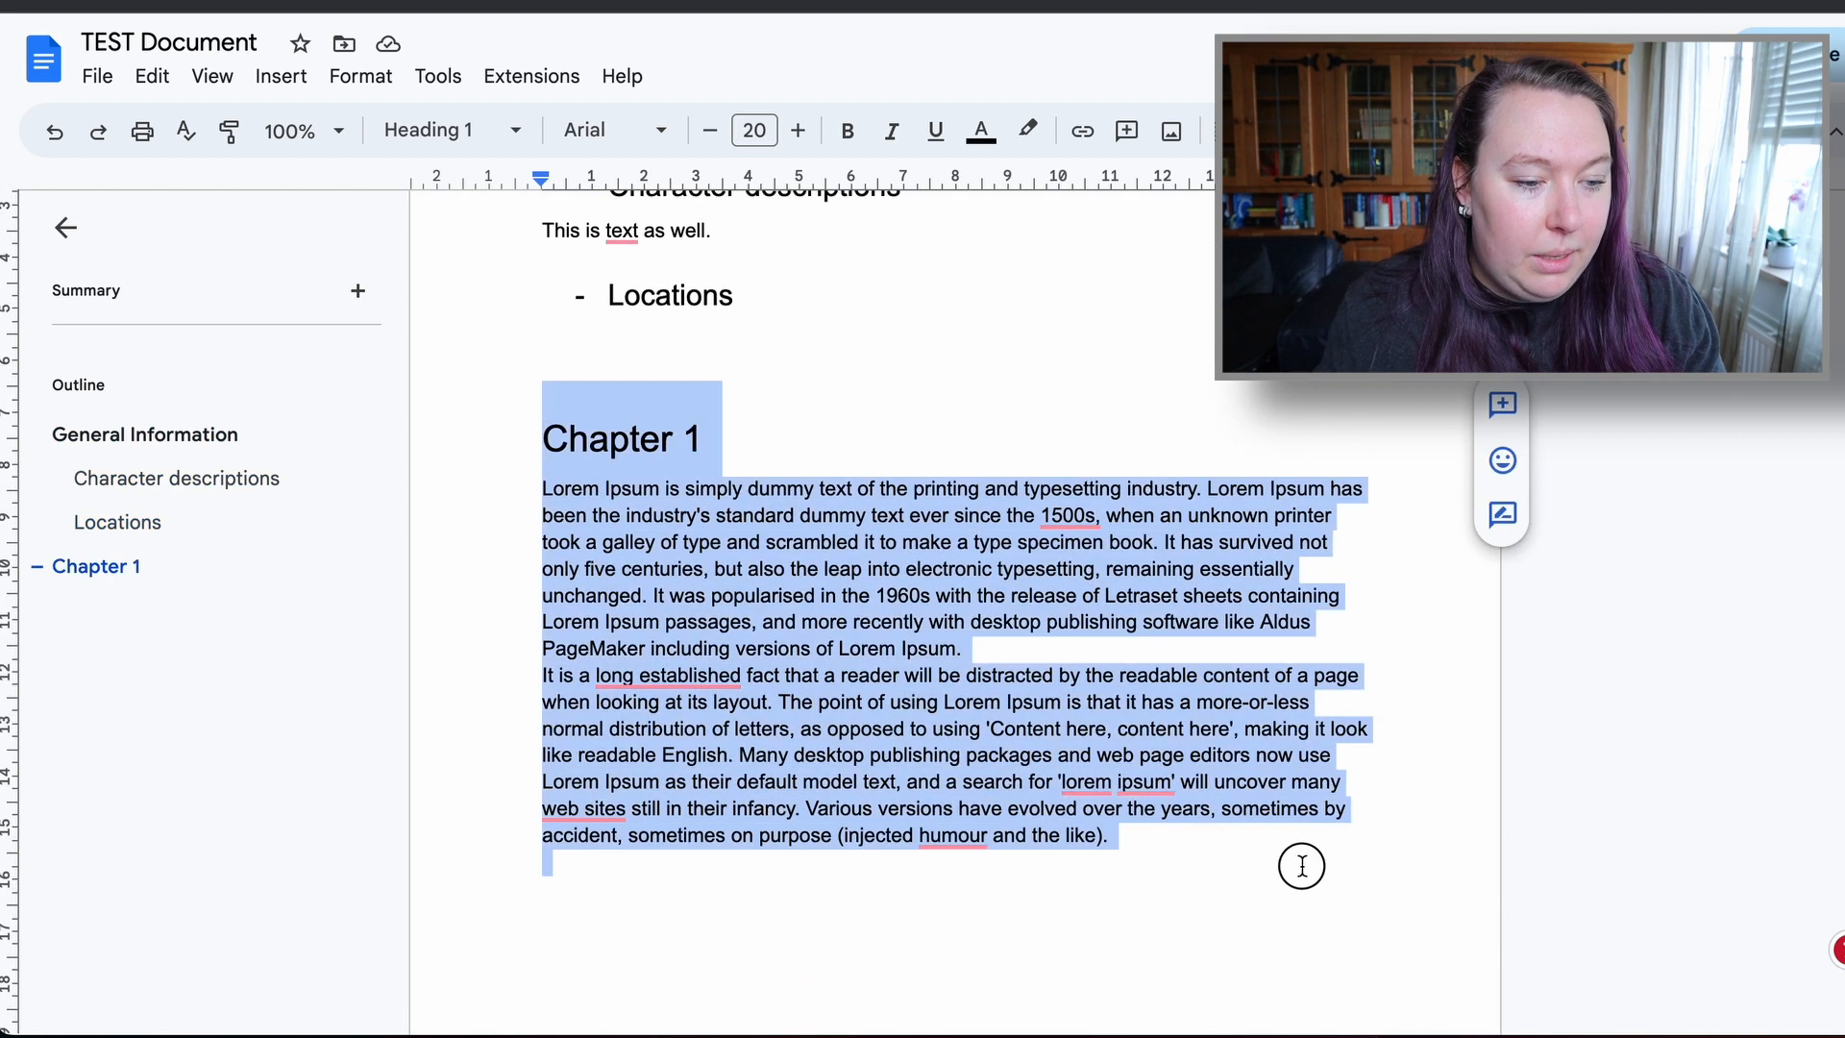
left_click(1067, 970)
key("ctrl+v")
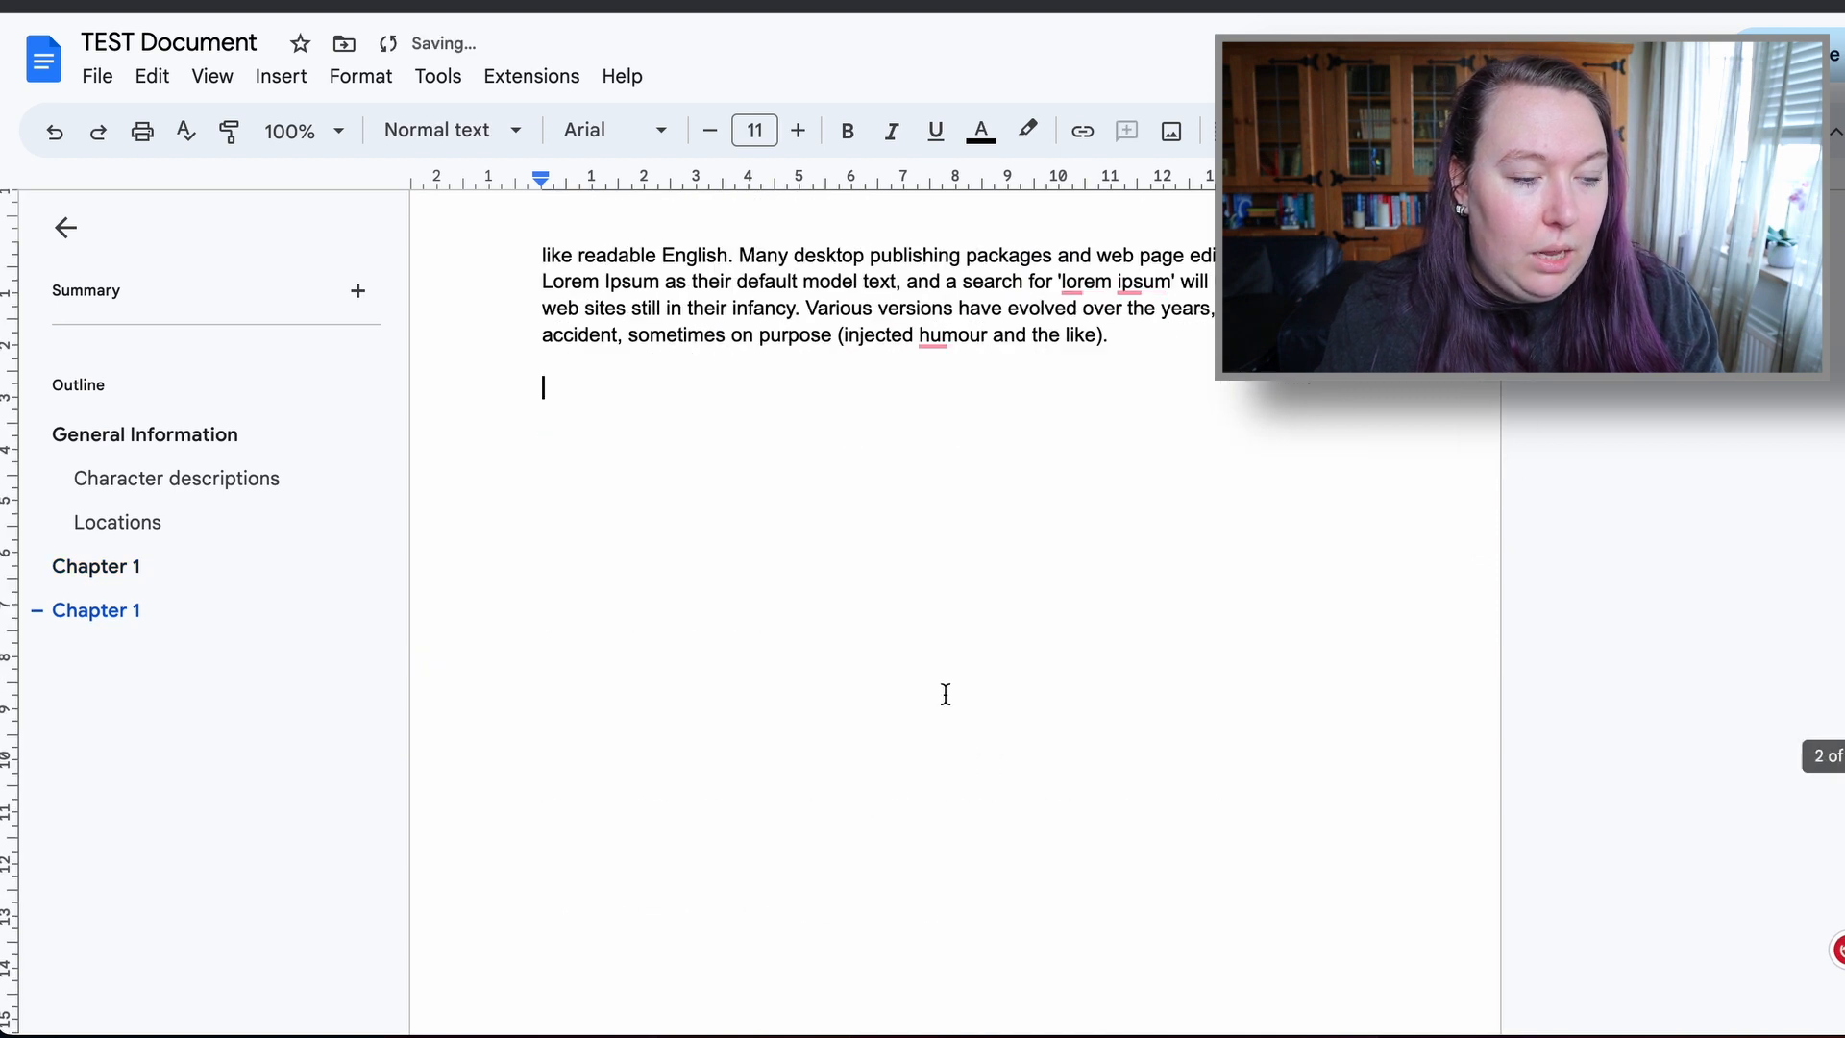
- Rename the duplicated chapter heading as Chapter 2
left_click(725, 624)
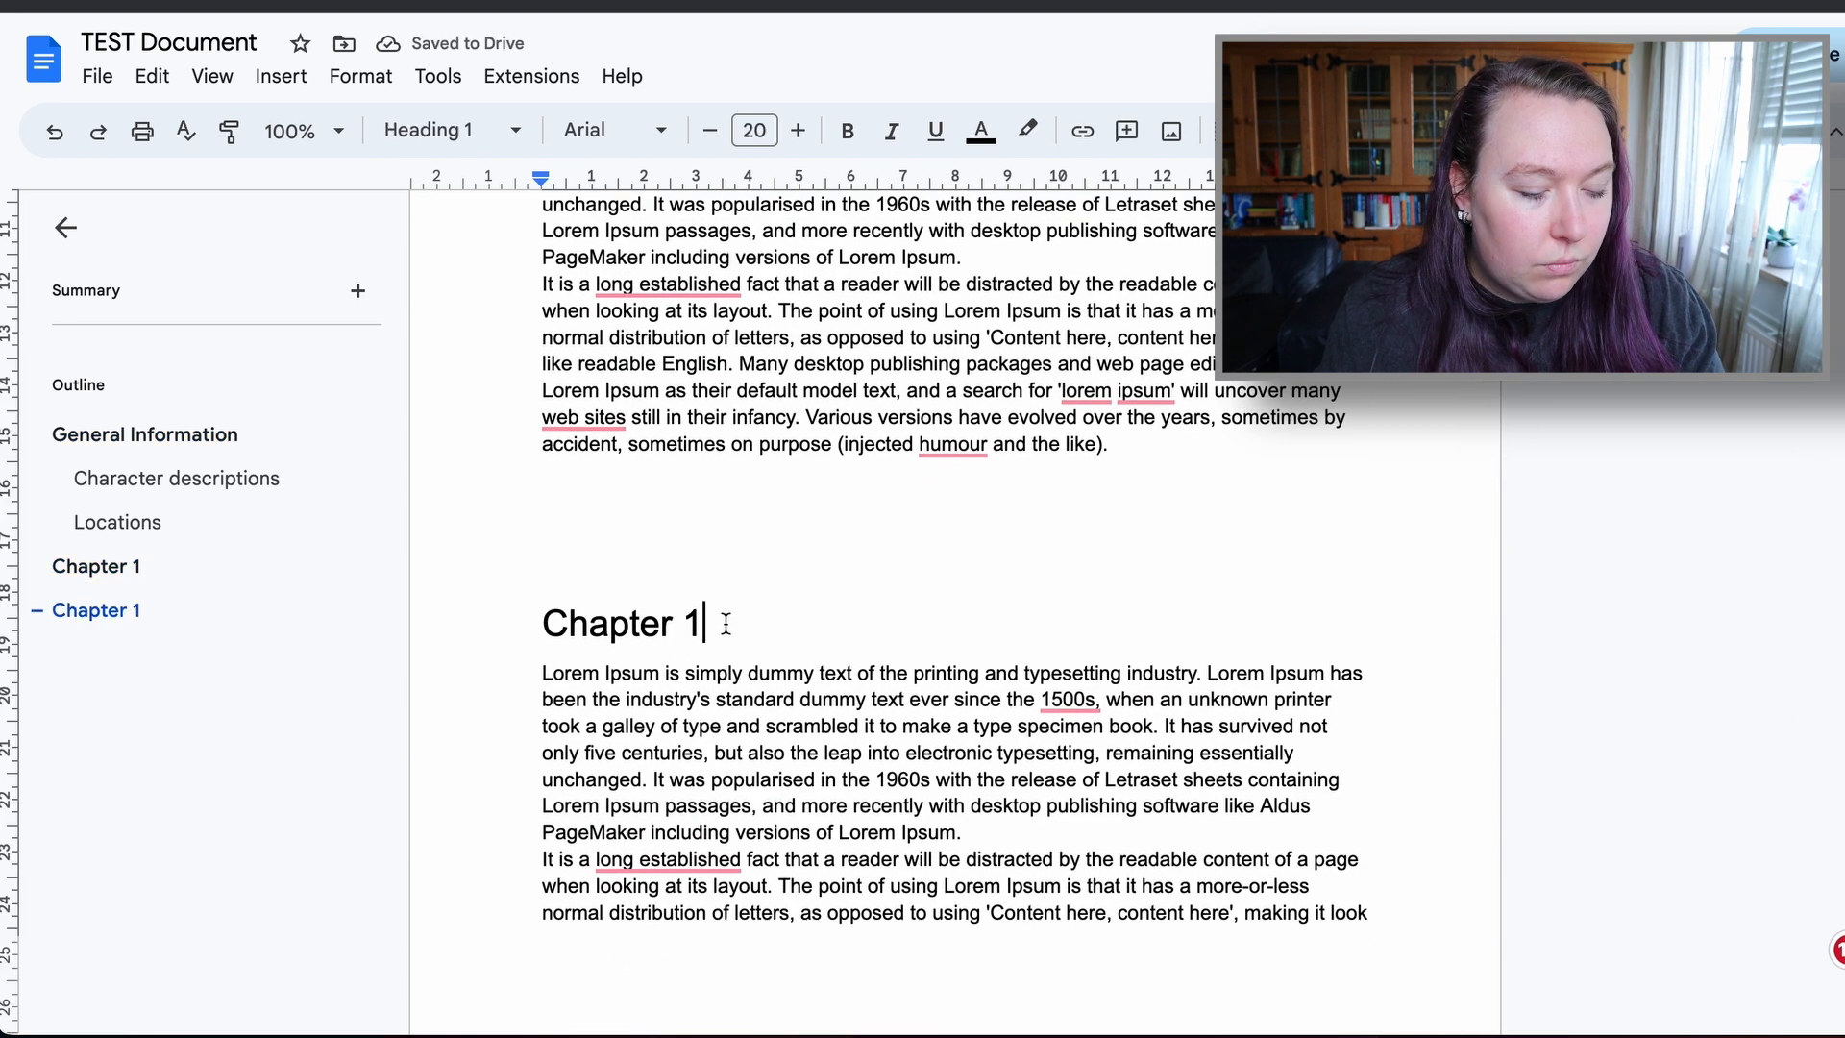
key("BackSpace")
type("2")
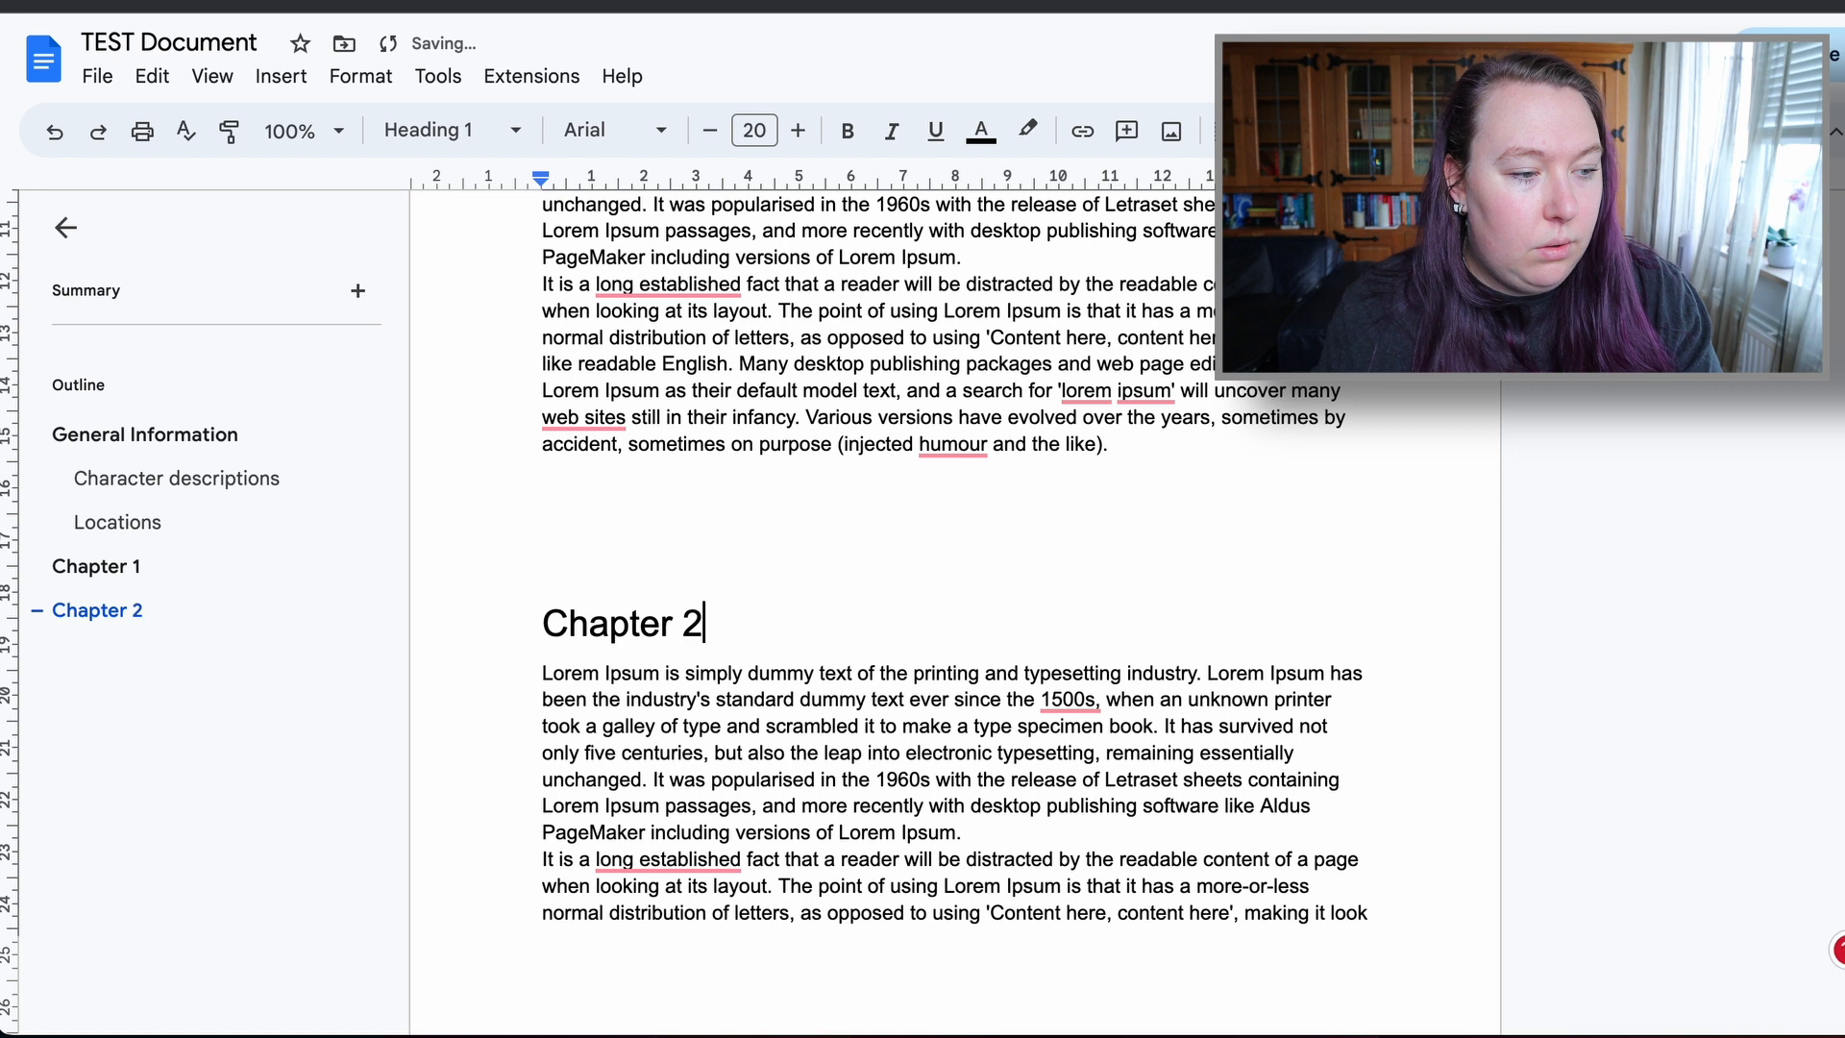
- Insert a page break directly before the Chapter 2 heading
left_click(956, 423)
left_click_drag(730, 497, 634, 624)
left_click(798, 511)
left_click(540, 624)
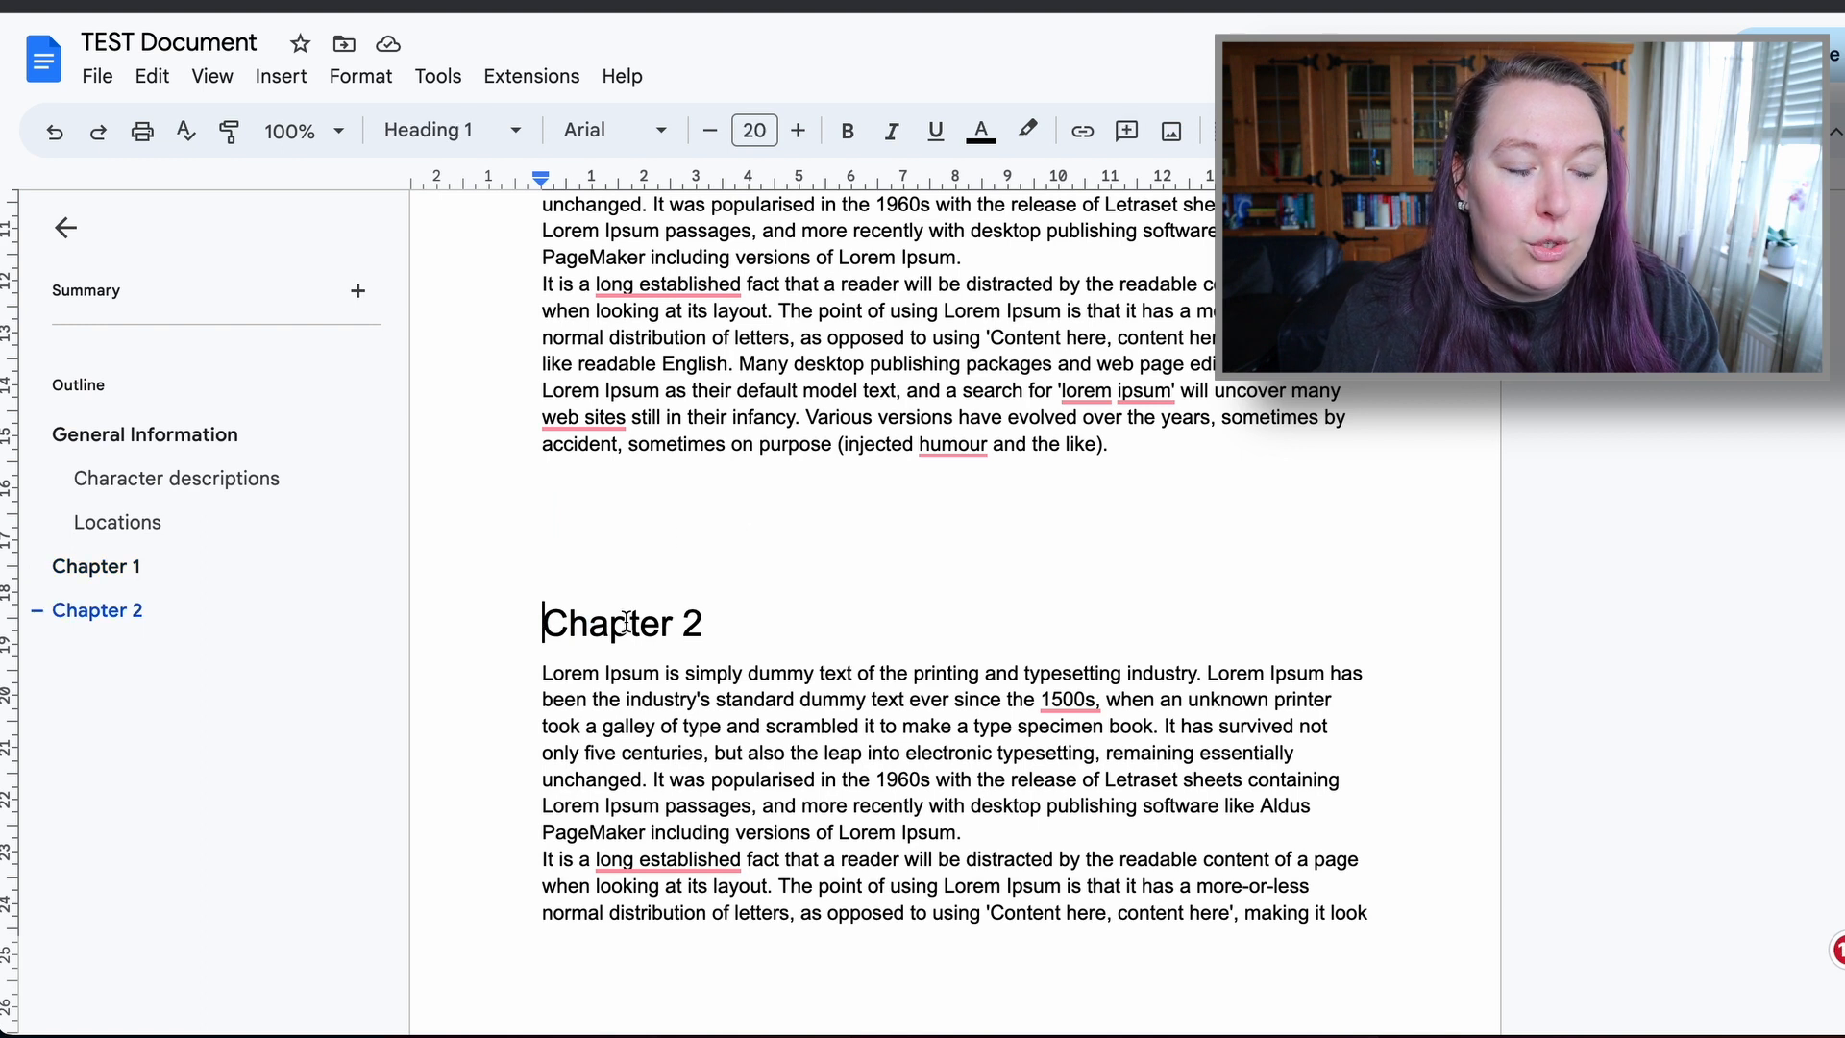
scroll(625, 604, "down", 1)
scroll(626, 603, "down", 1)
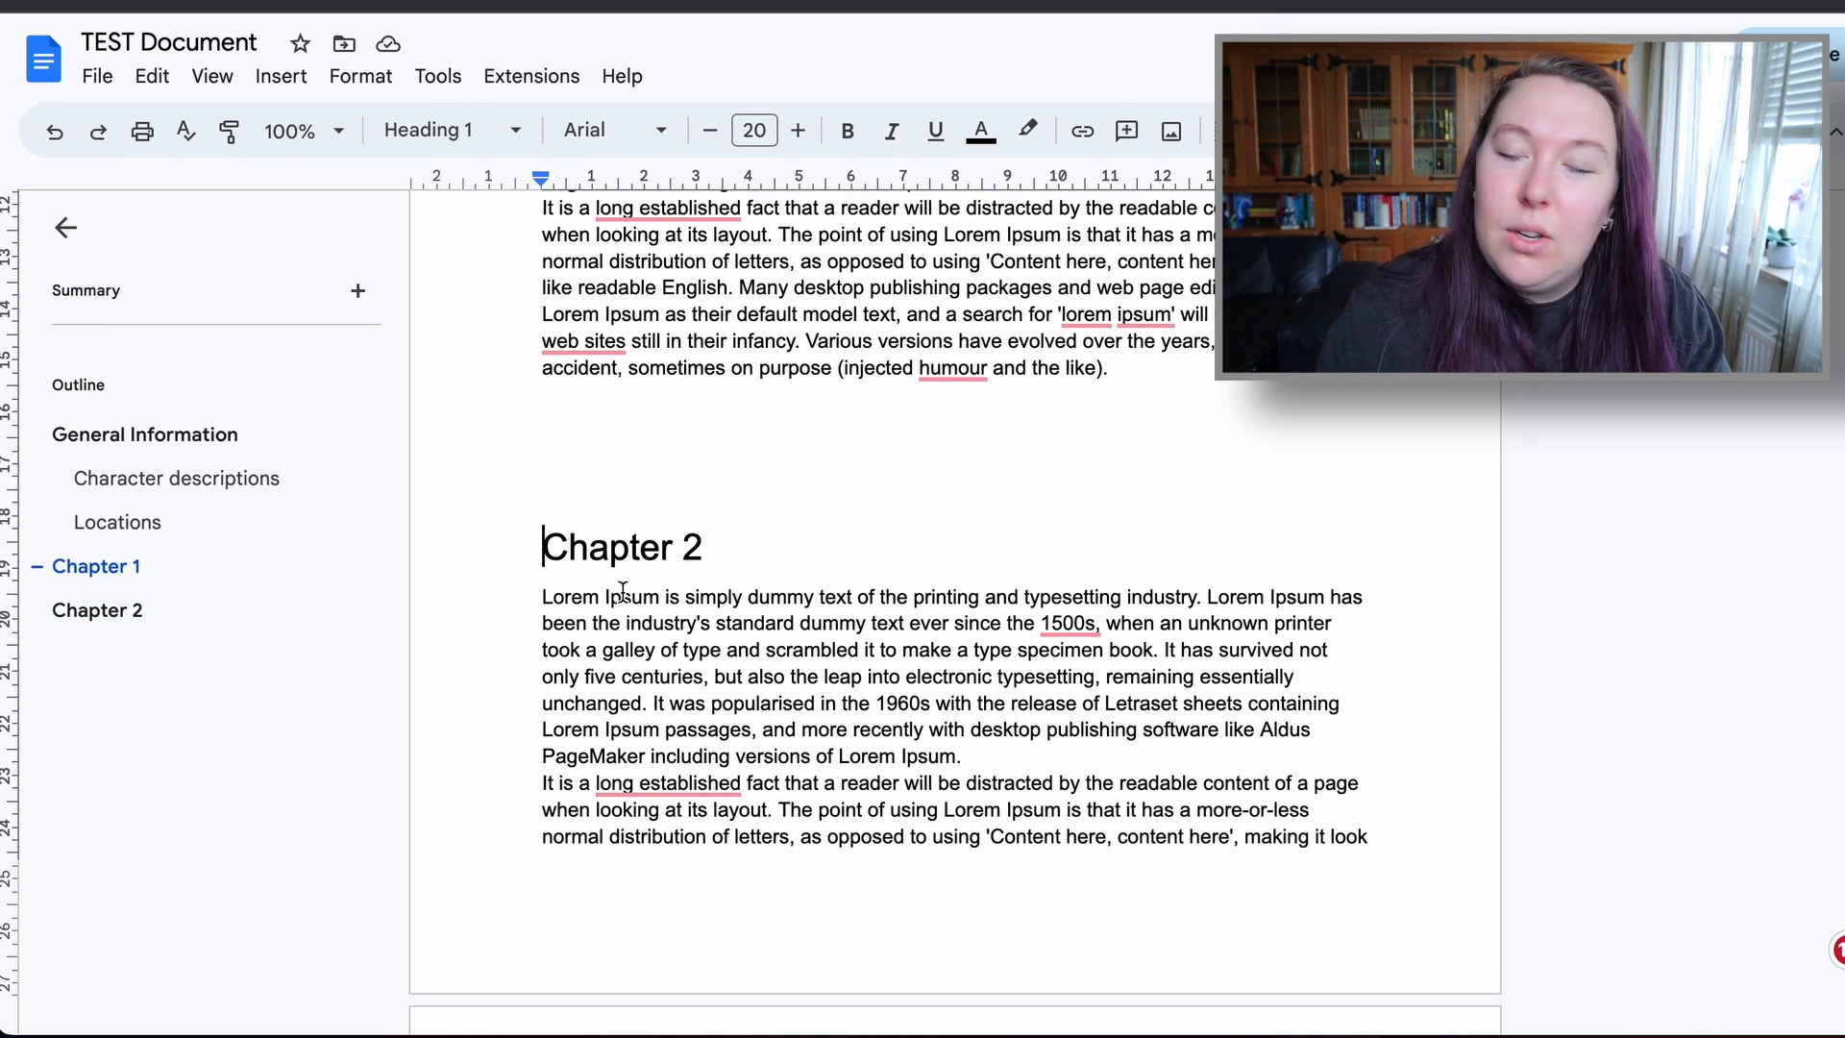
key("ctrl+Return")
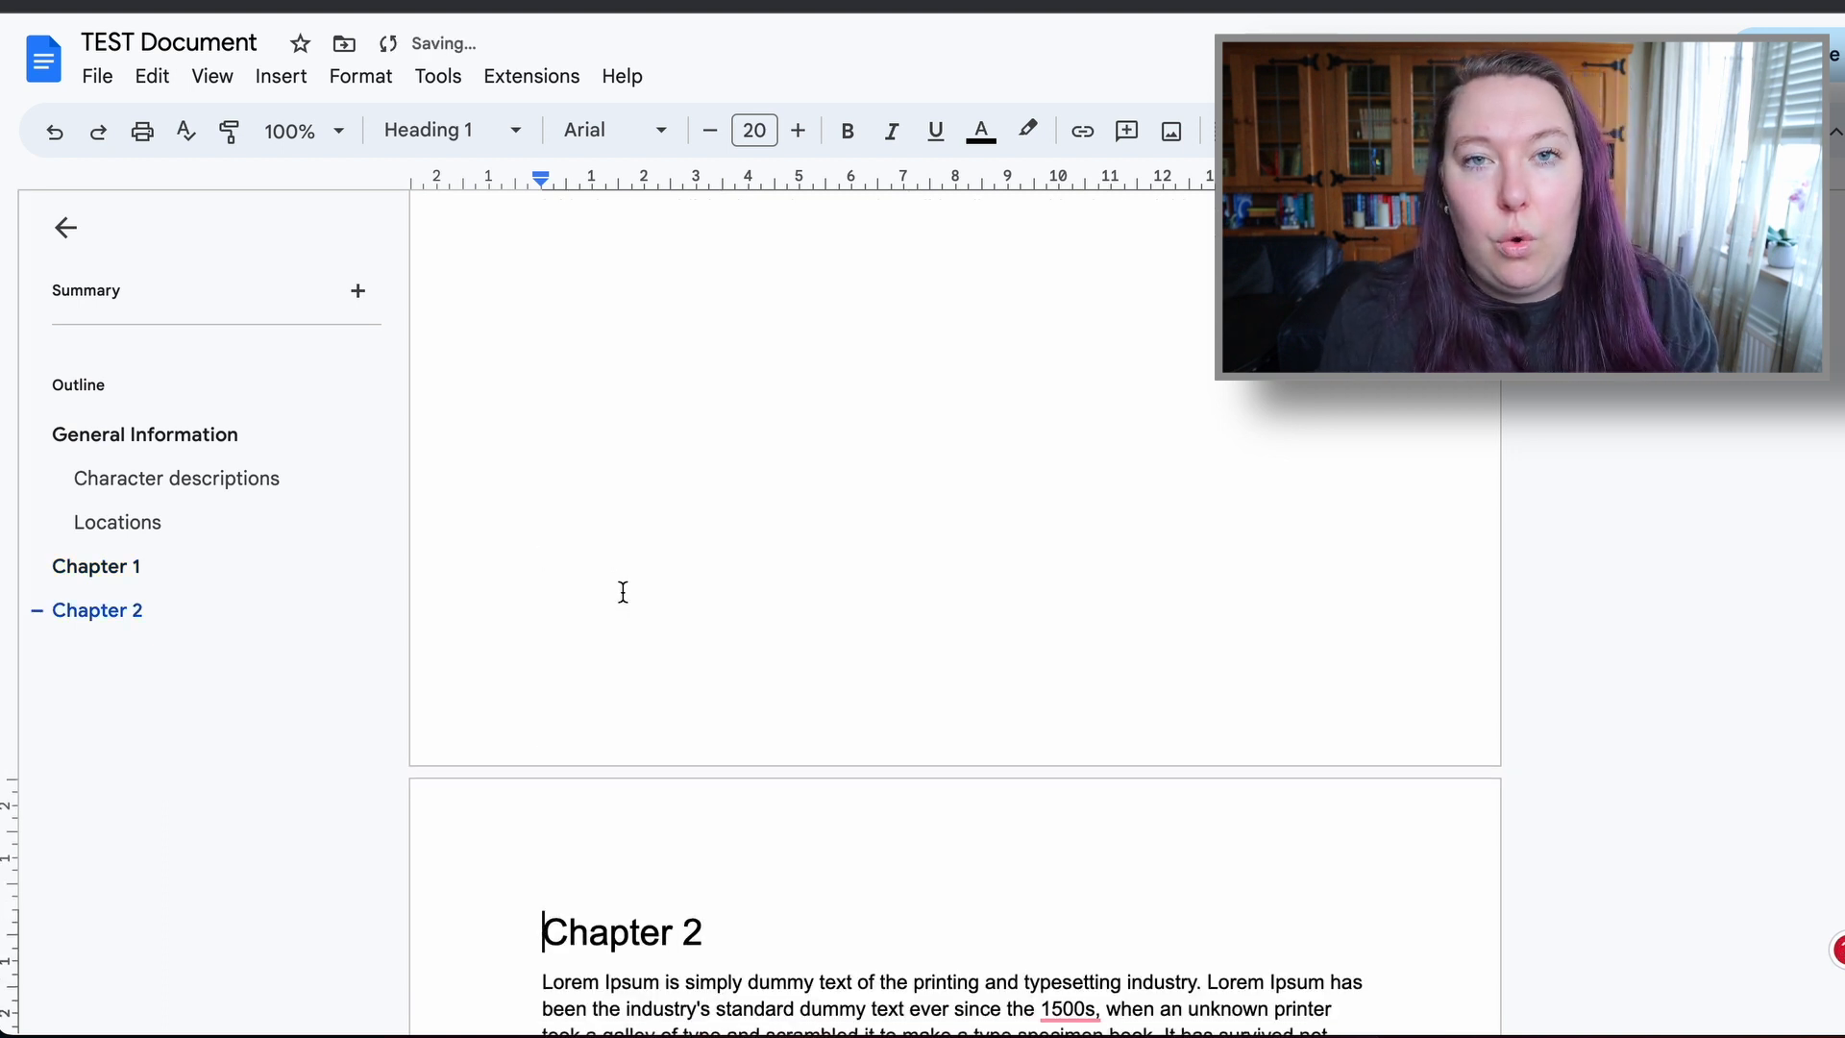
- Insert a page break directly before the Chapter 1 heading
scroll(622, 592, "down", 1)
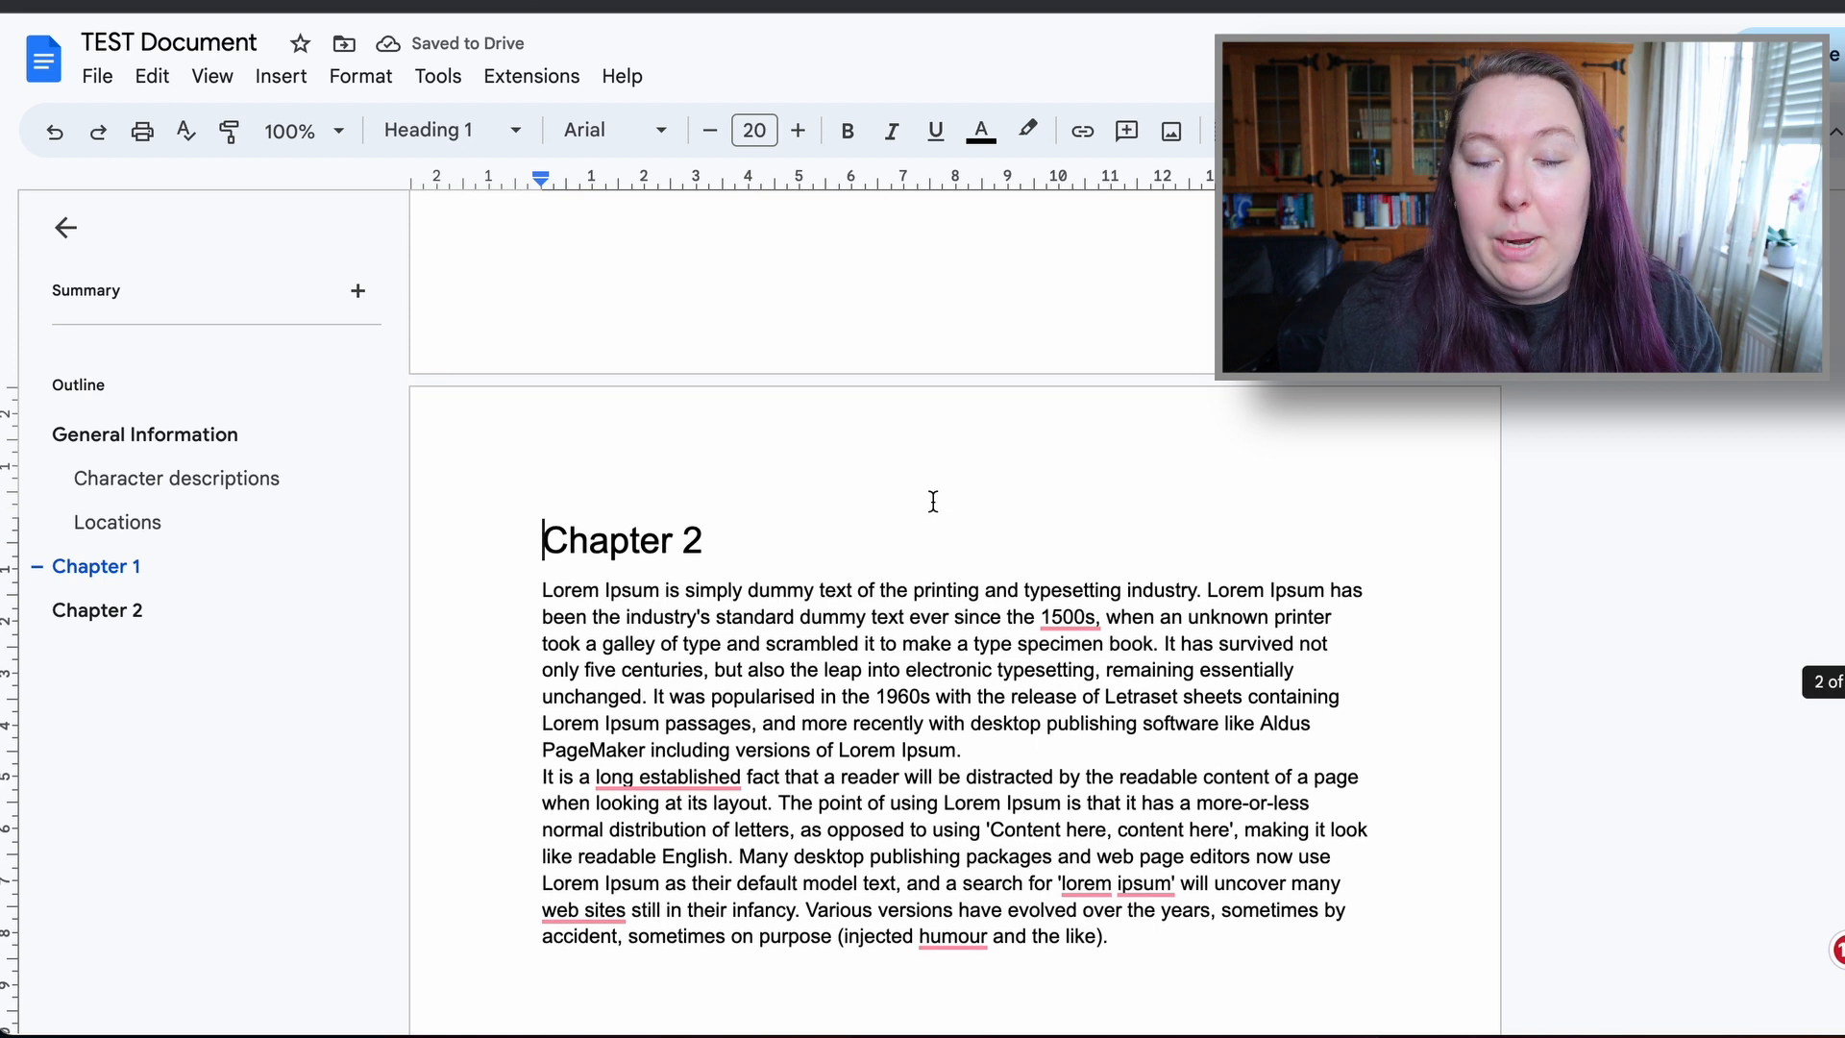
scroll(865, 638, "down", 5)
scroll(865, 638, "up", 5)
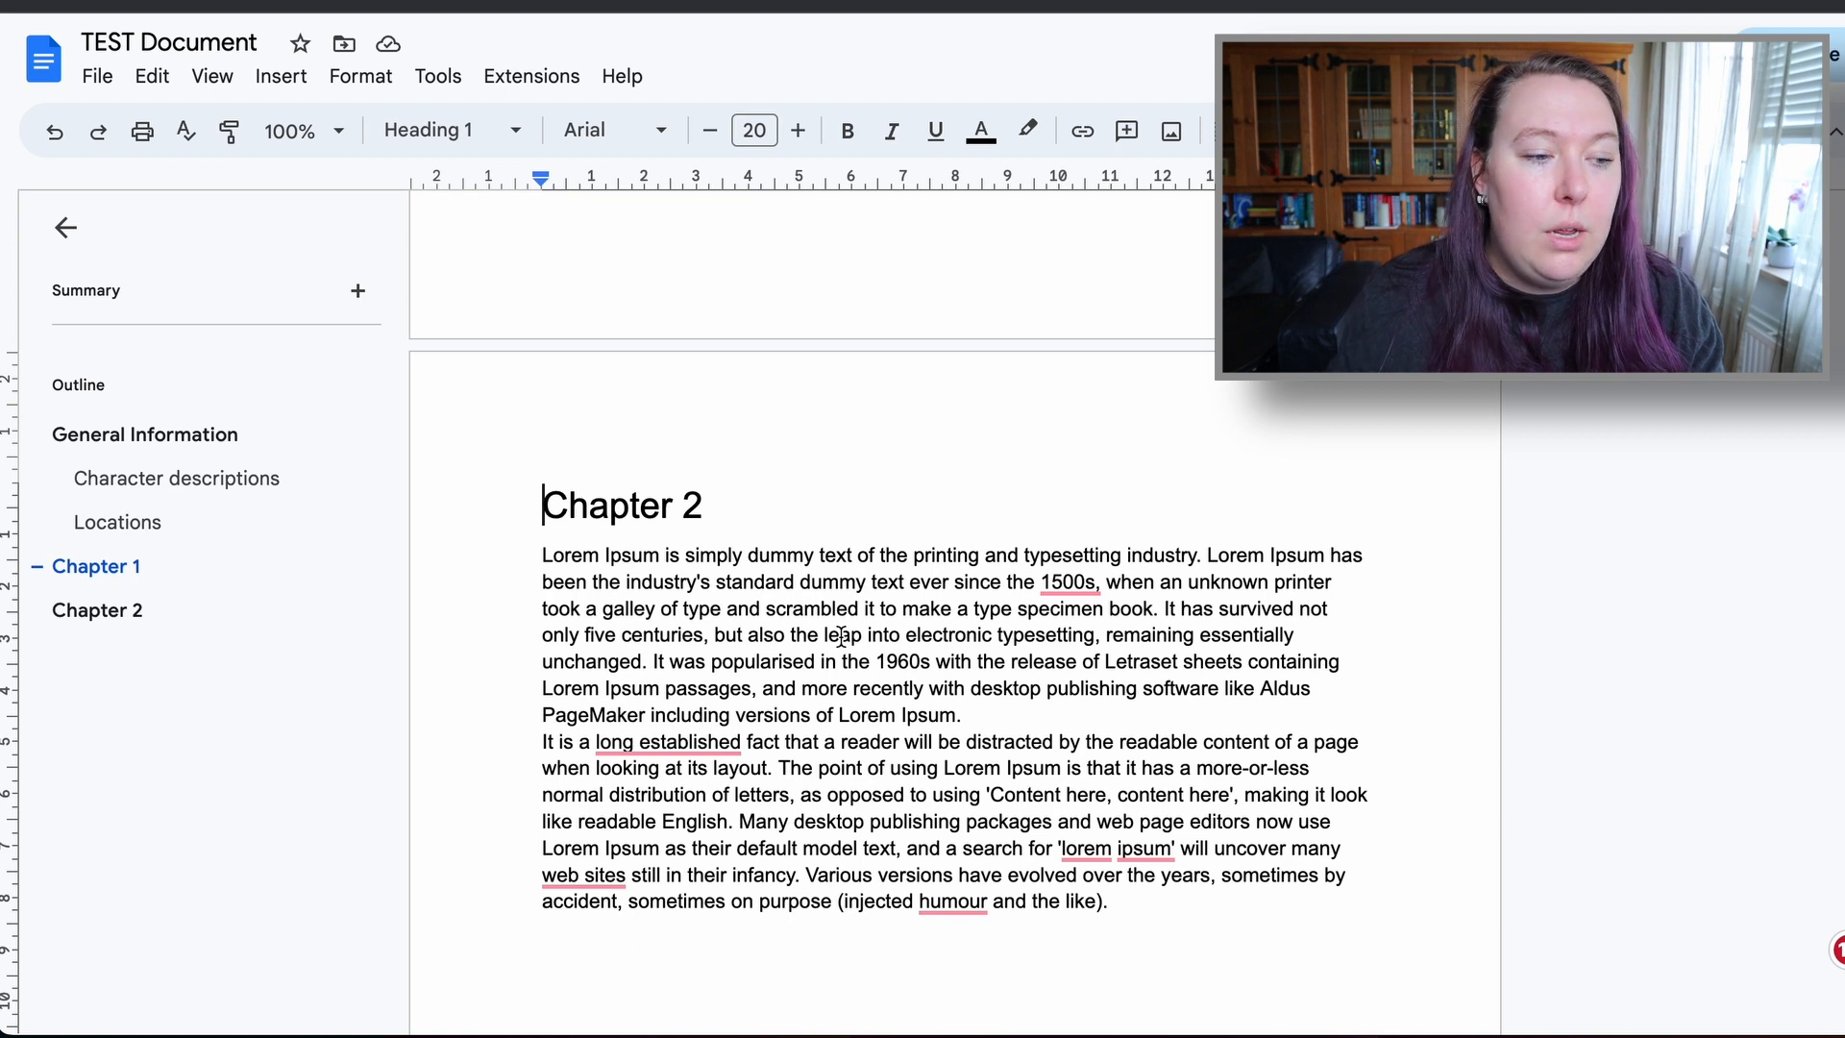
scroll(840, 636, "down", 4)
scroll(840, 591, "up", 9)
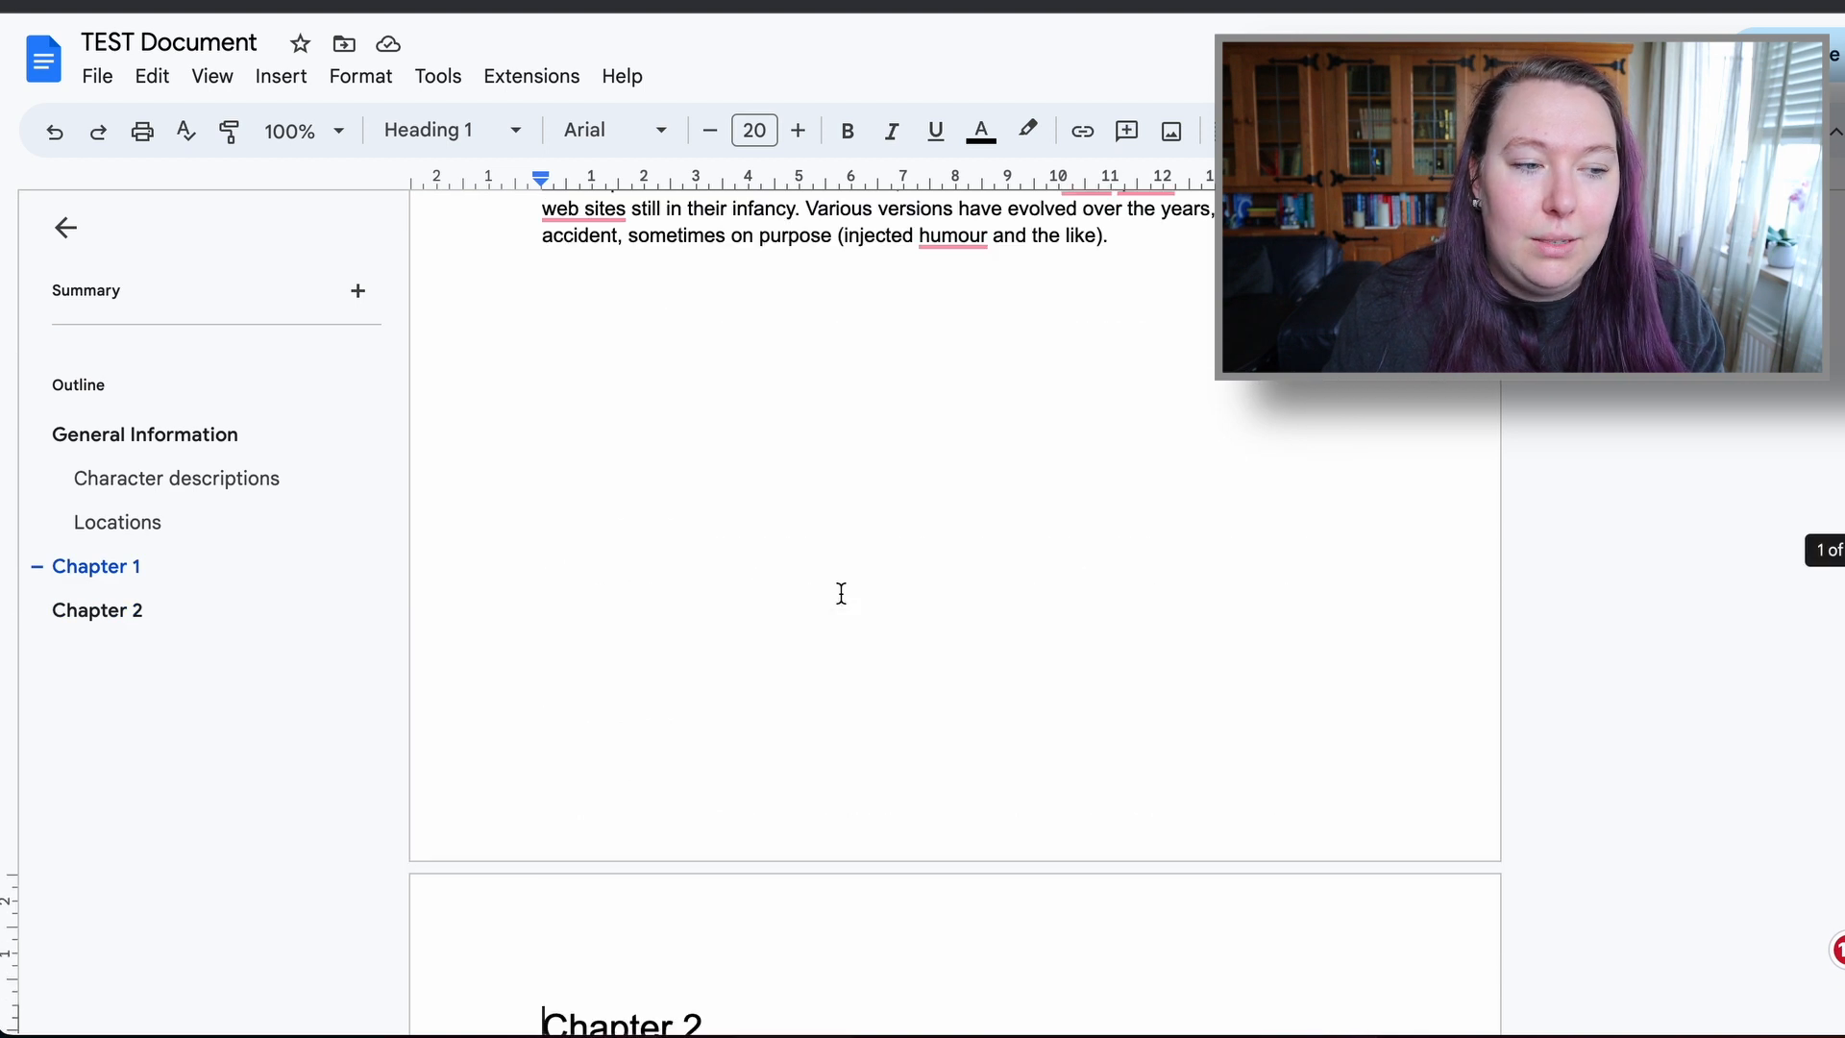
scroll(841, 591, "up", 3)
left_click(712, 551)
scroll(712, 552, "up", 6)
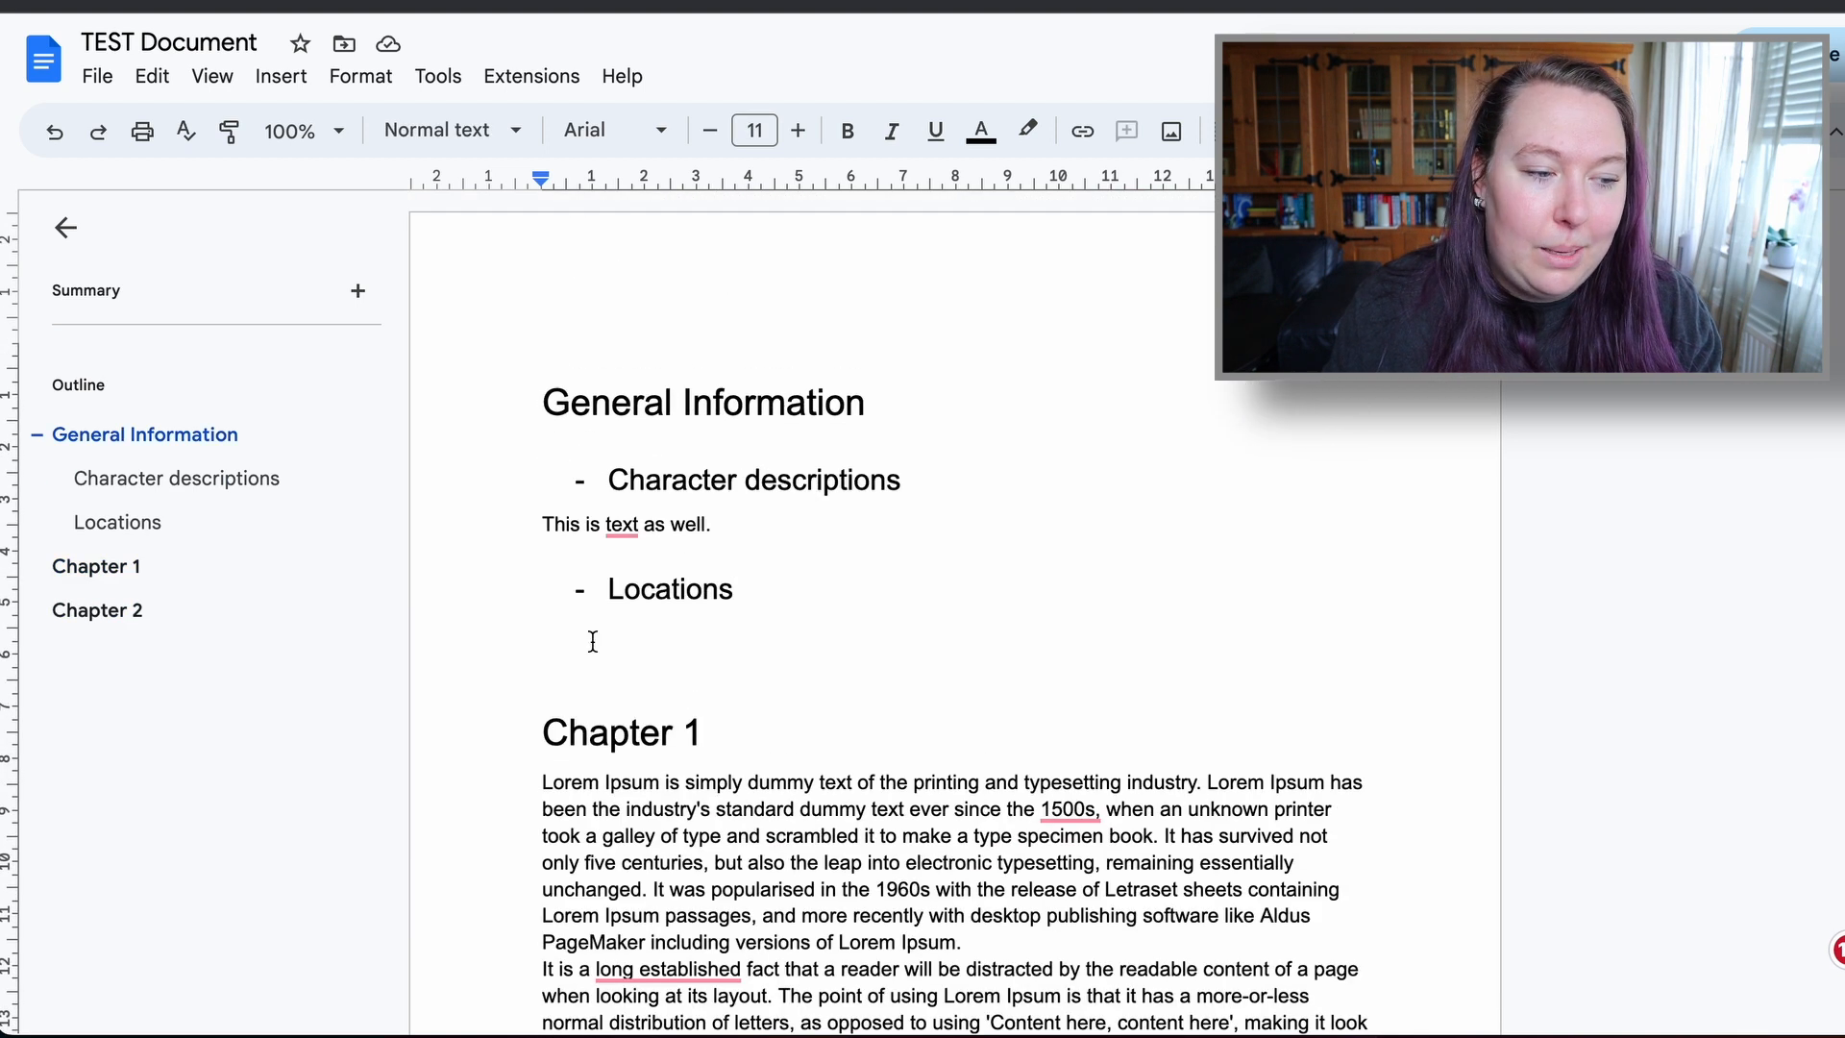
left_click(515, 716)
key("ctrl+Return")
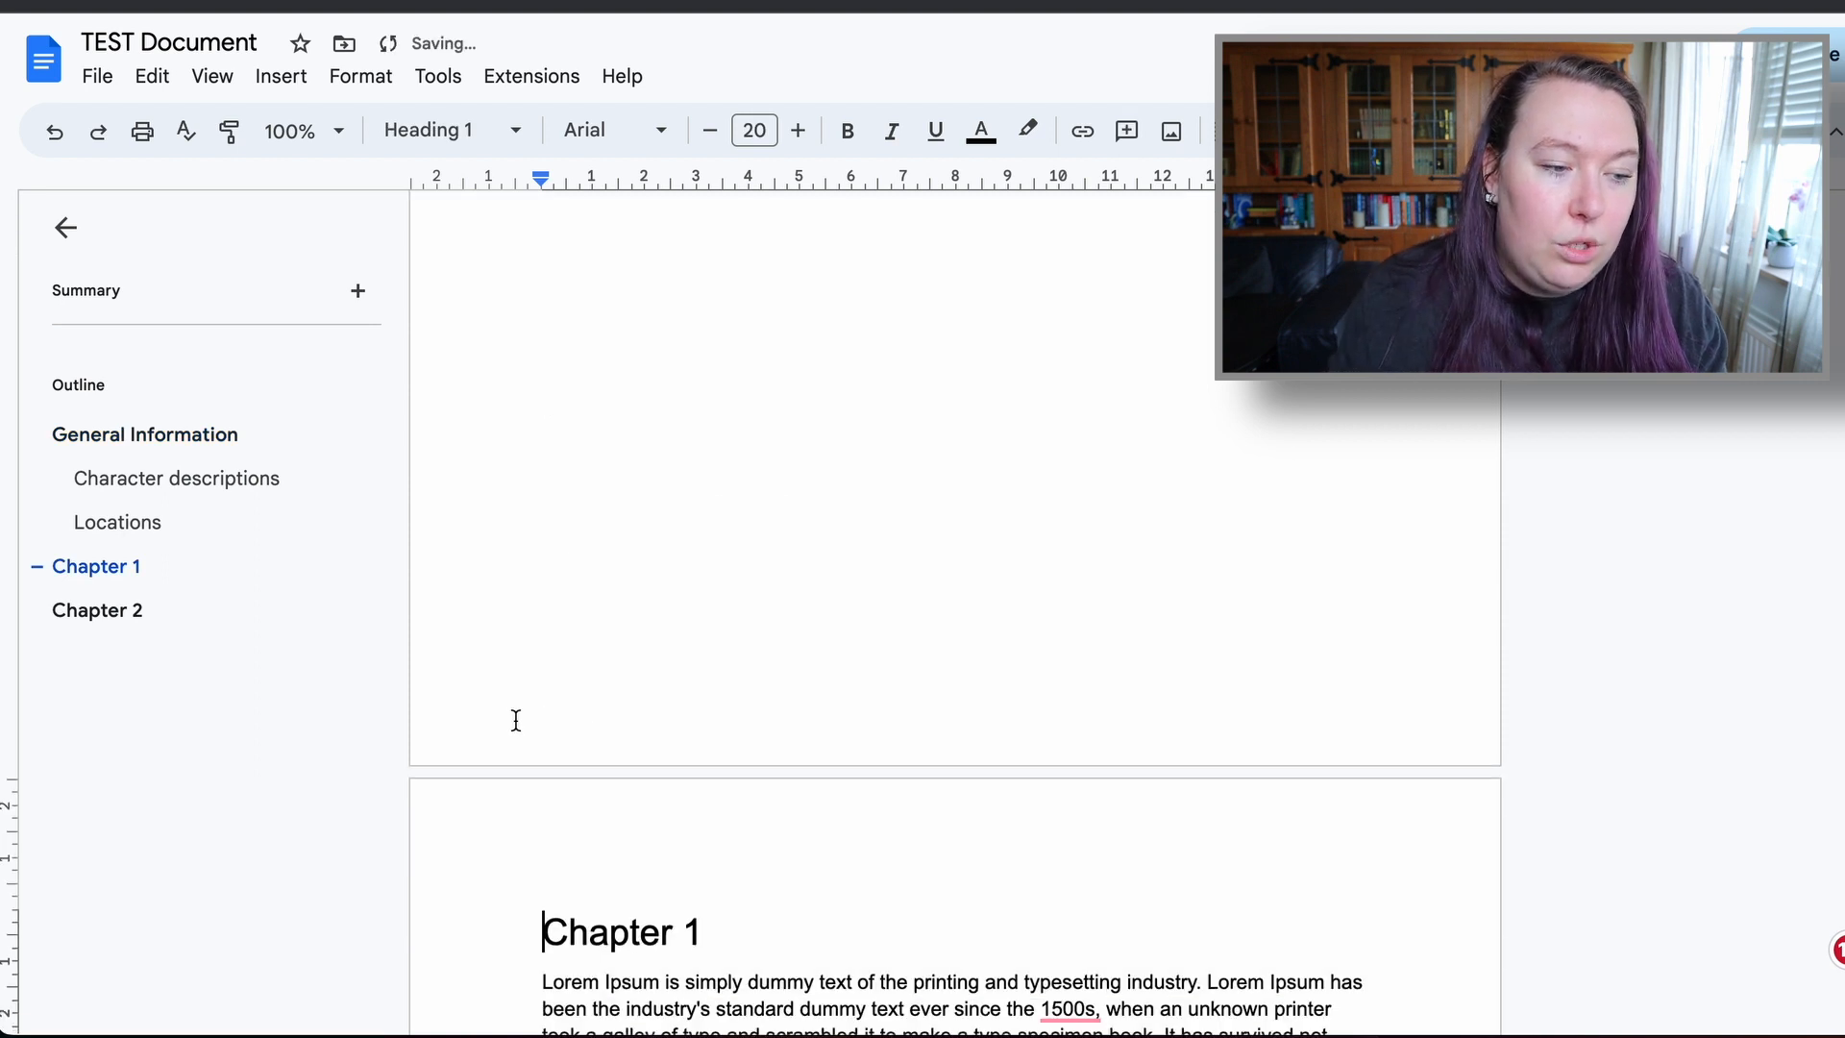
- Remove the dash from the Locations heading and insert a page break before it
scroll(820, 436, "down", 10)
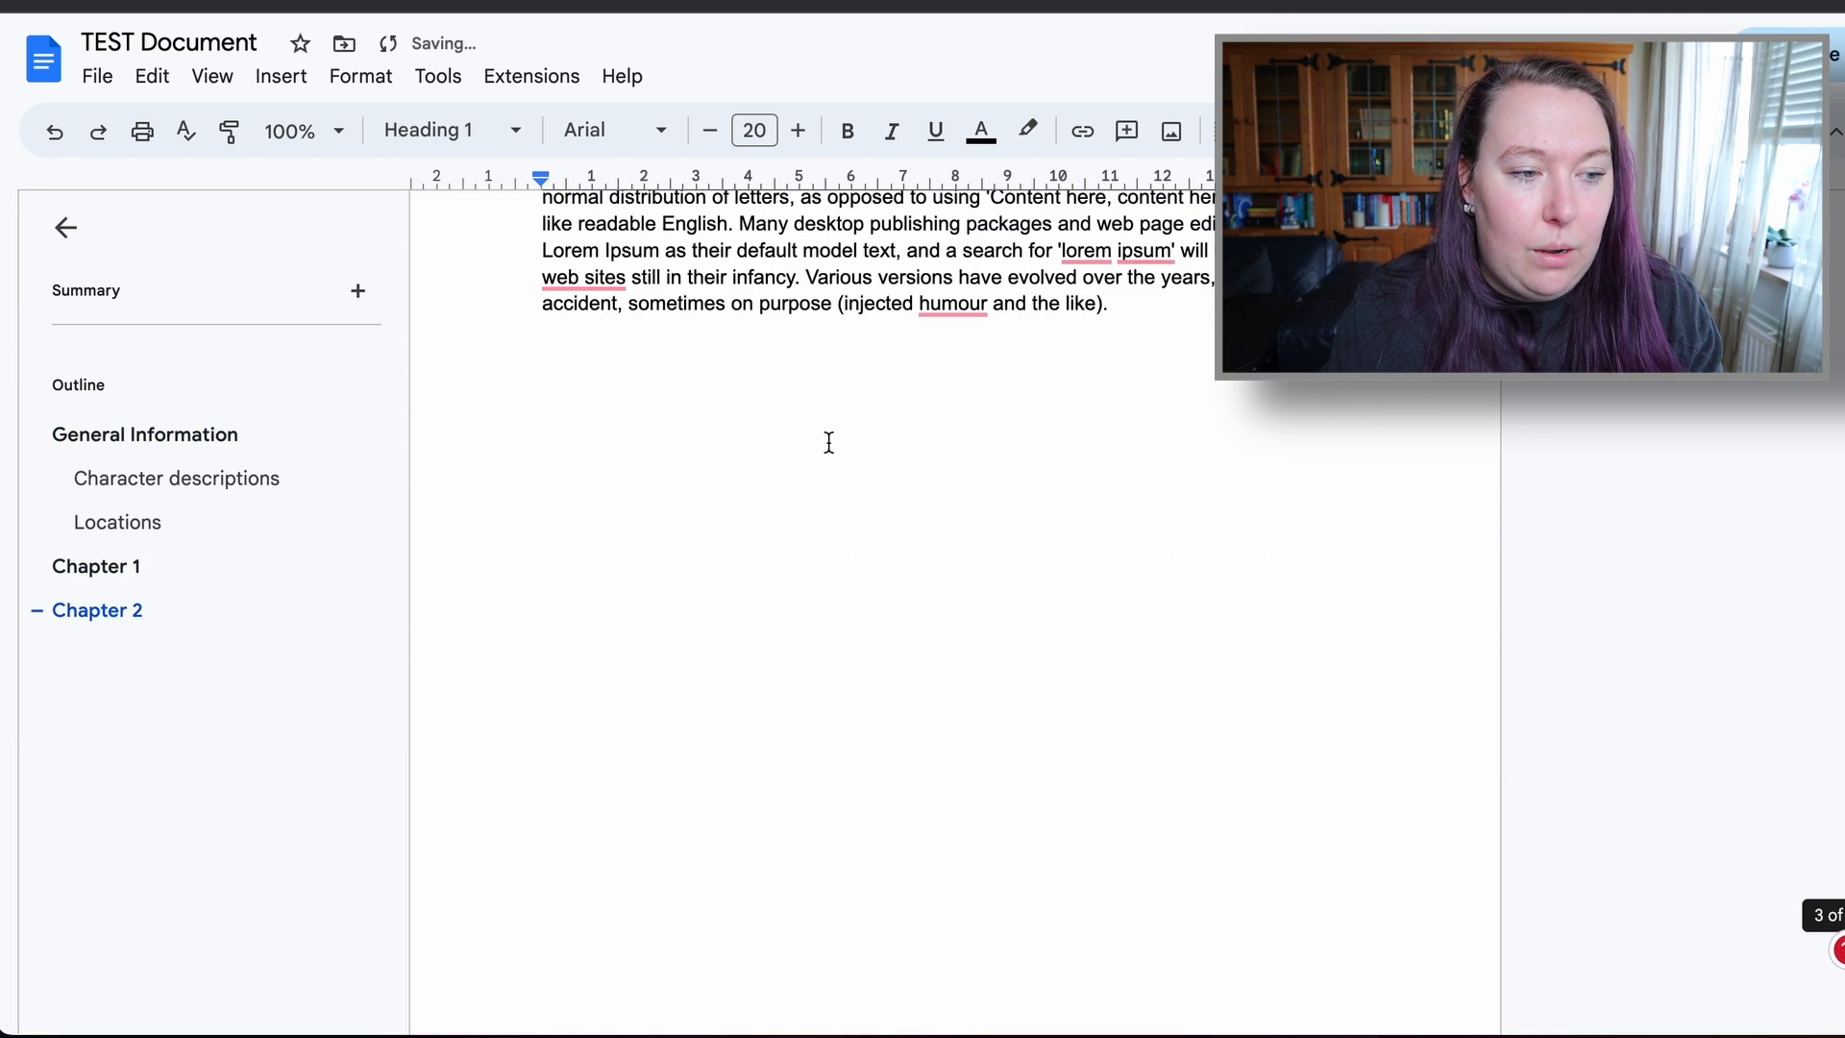
scroll(828, 442, "up", 10)
left_click(837, 520)
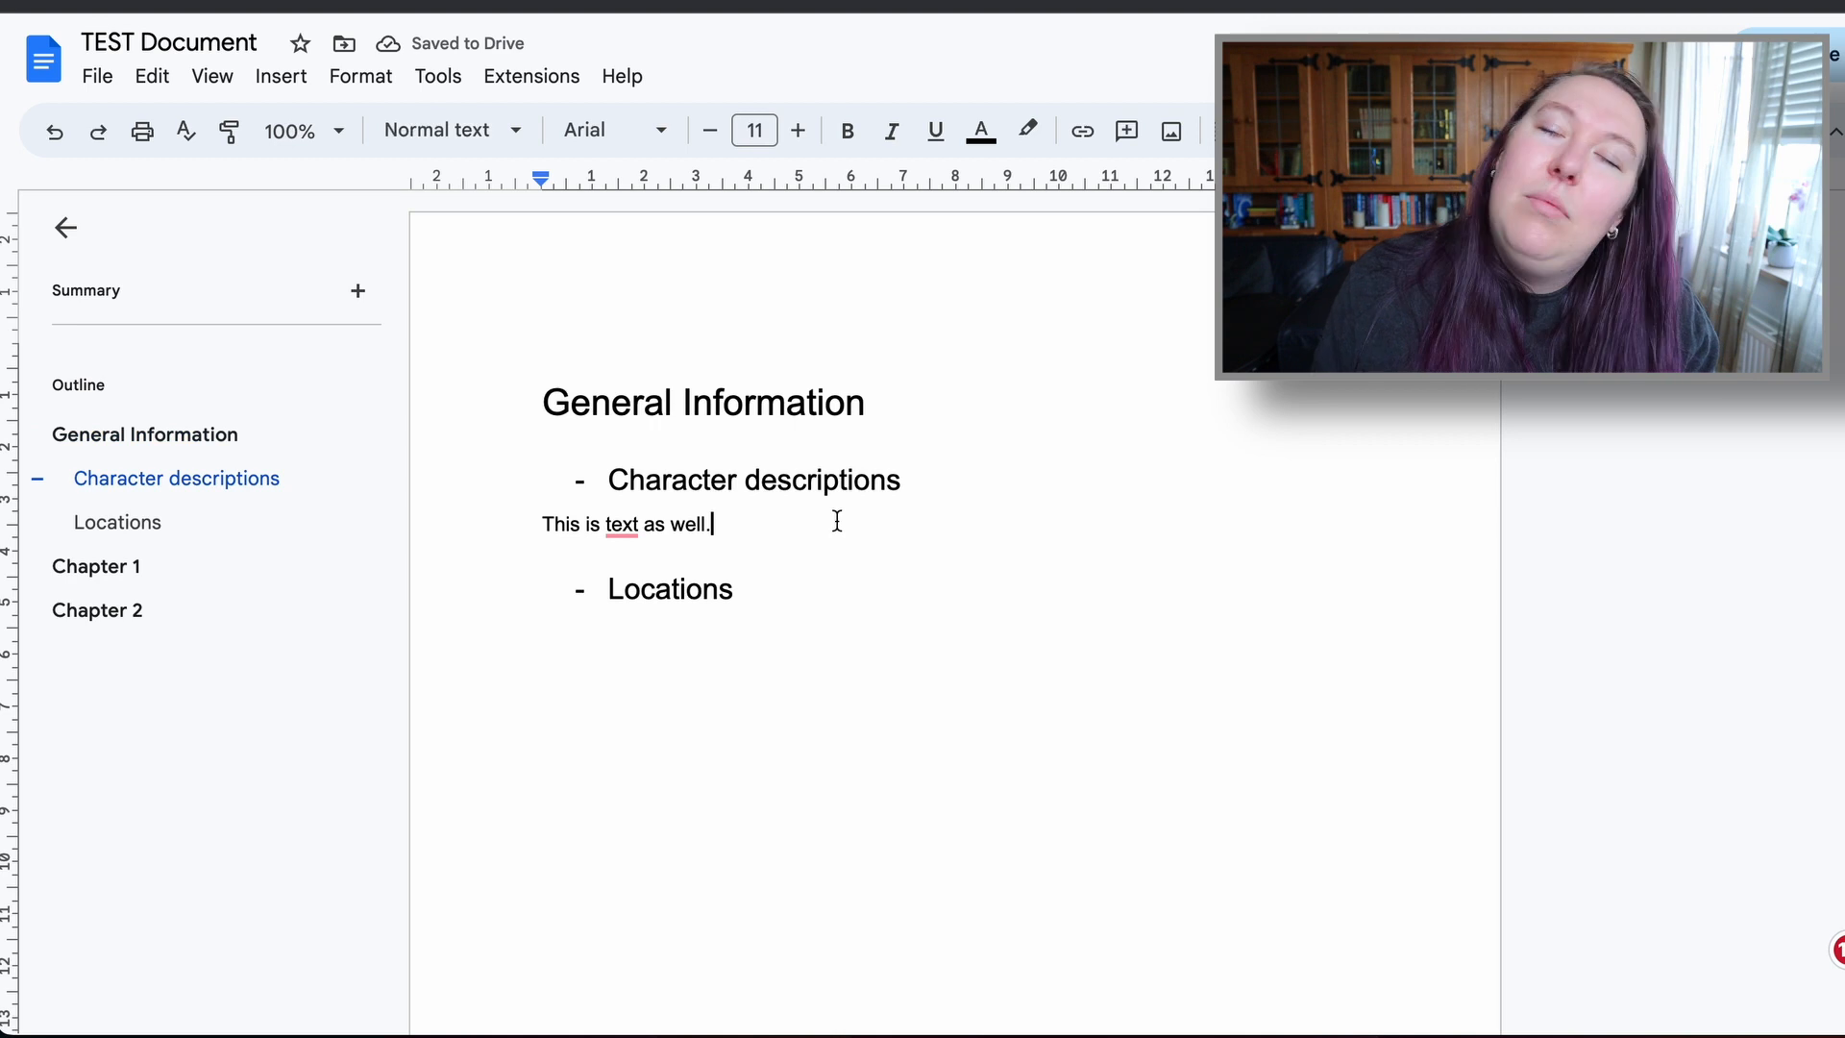
left_click(527, 589)
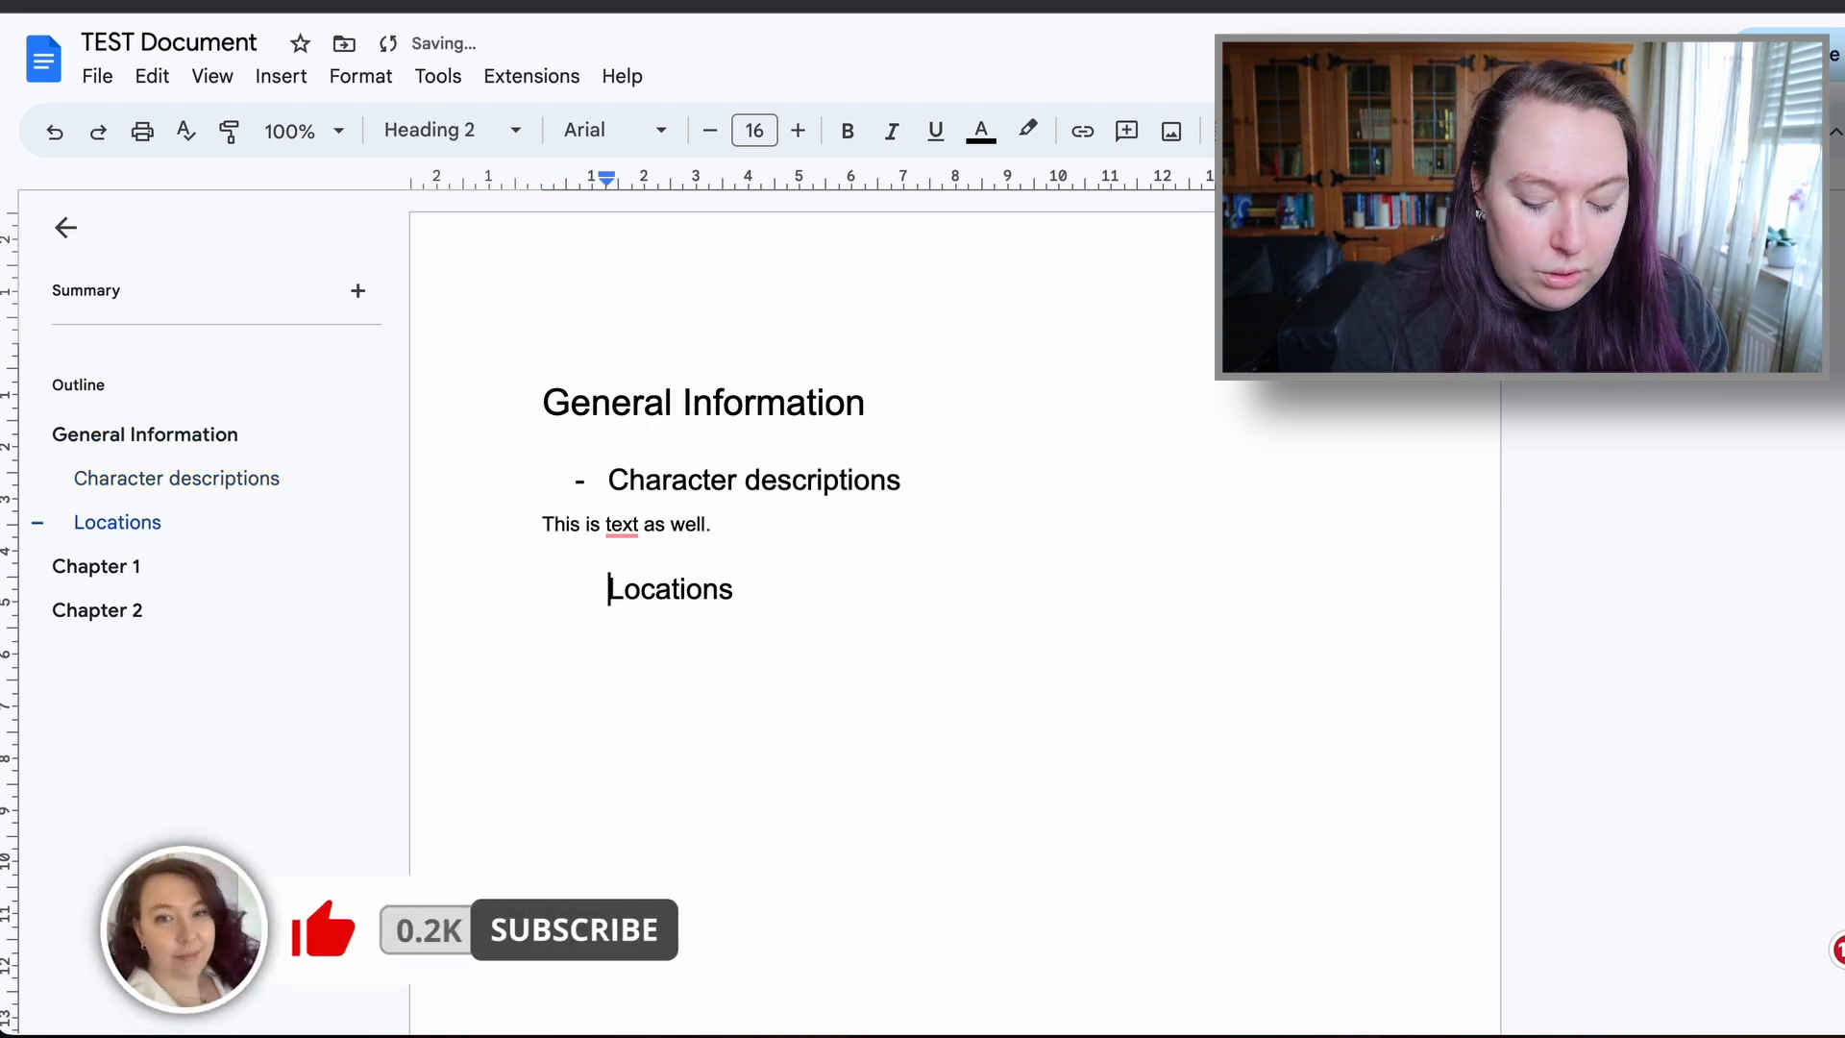
key("ctrl+Return")
scroll(628, 626, "down", 12)
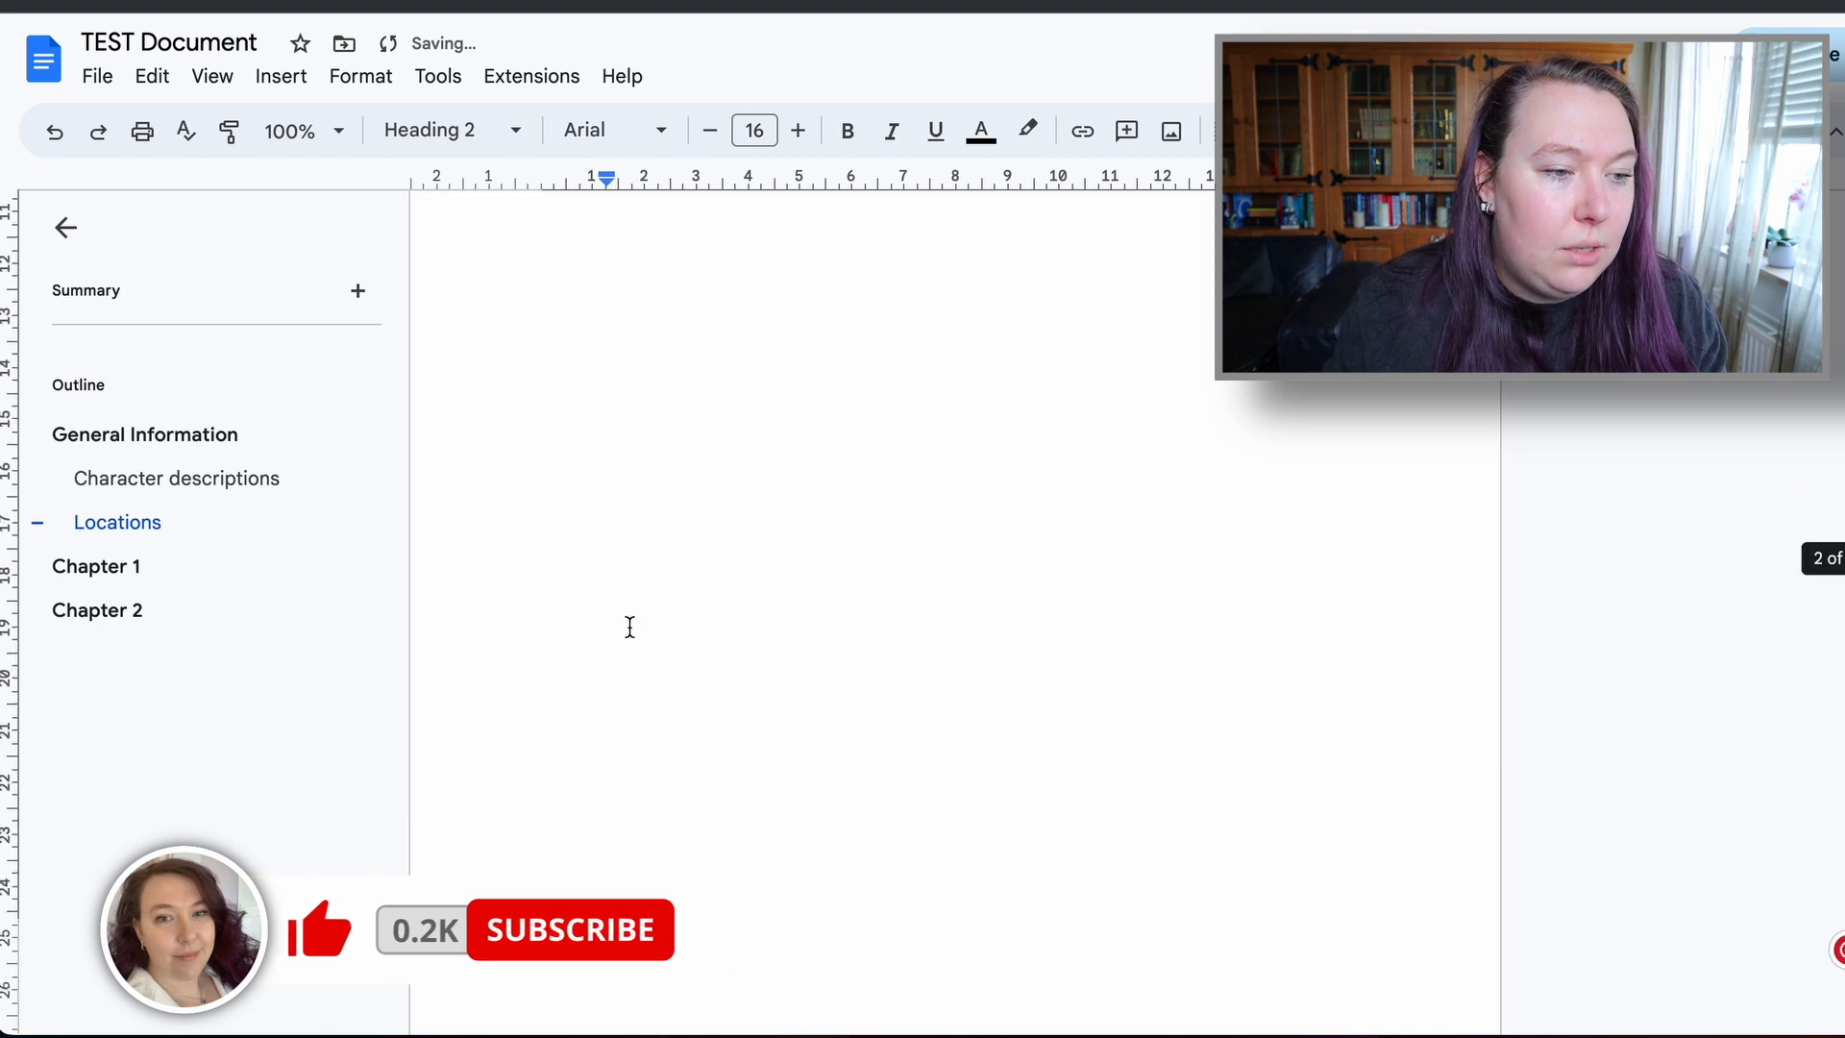
- Insert a page break before the Character descriptions heading and remove its dash
scroll(628, 627, "up", 20)
left_click(617, 476)
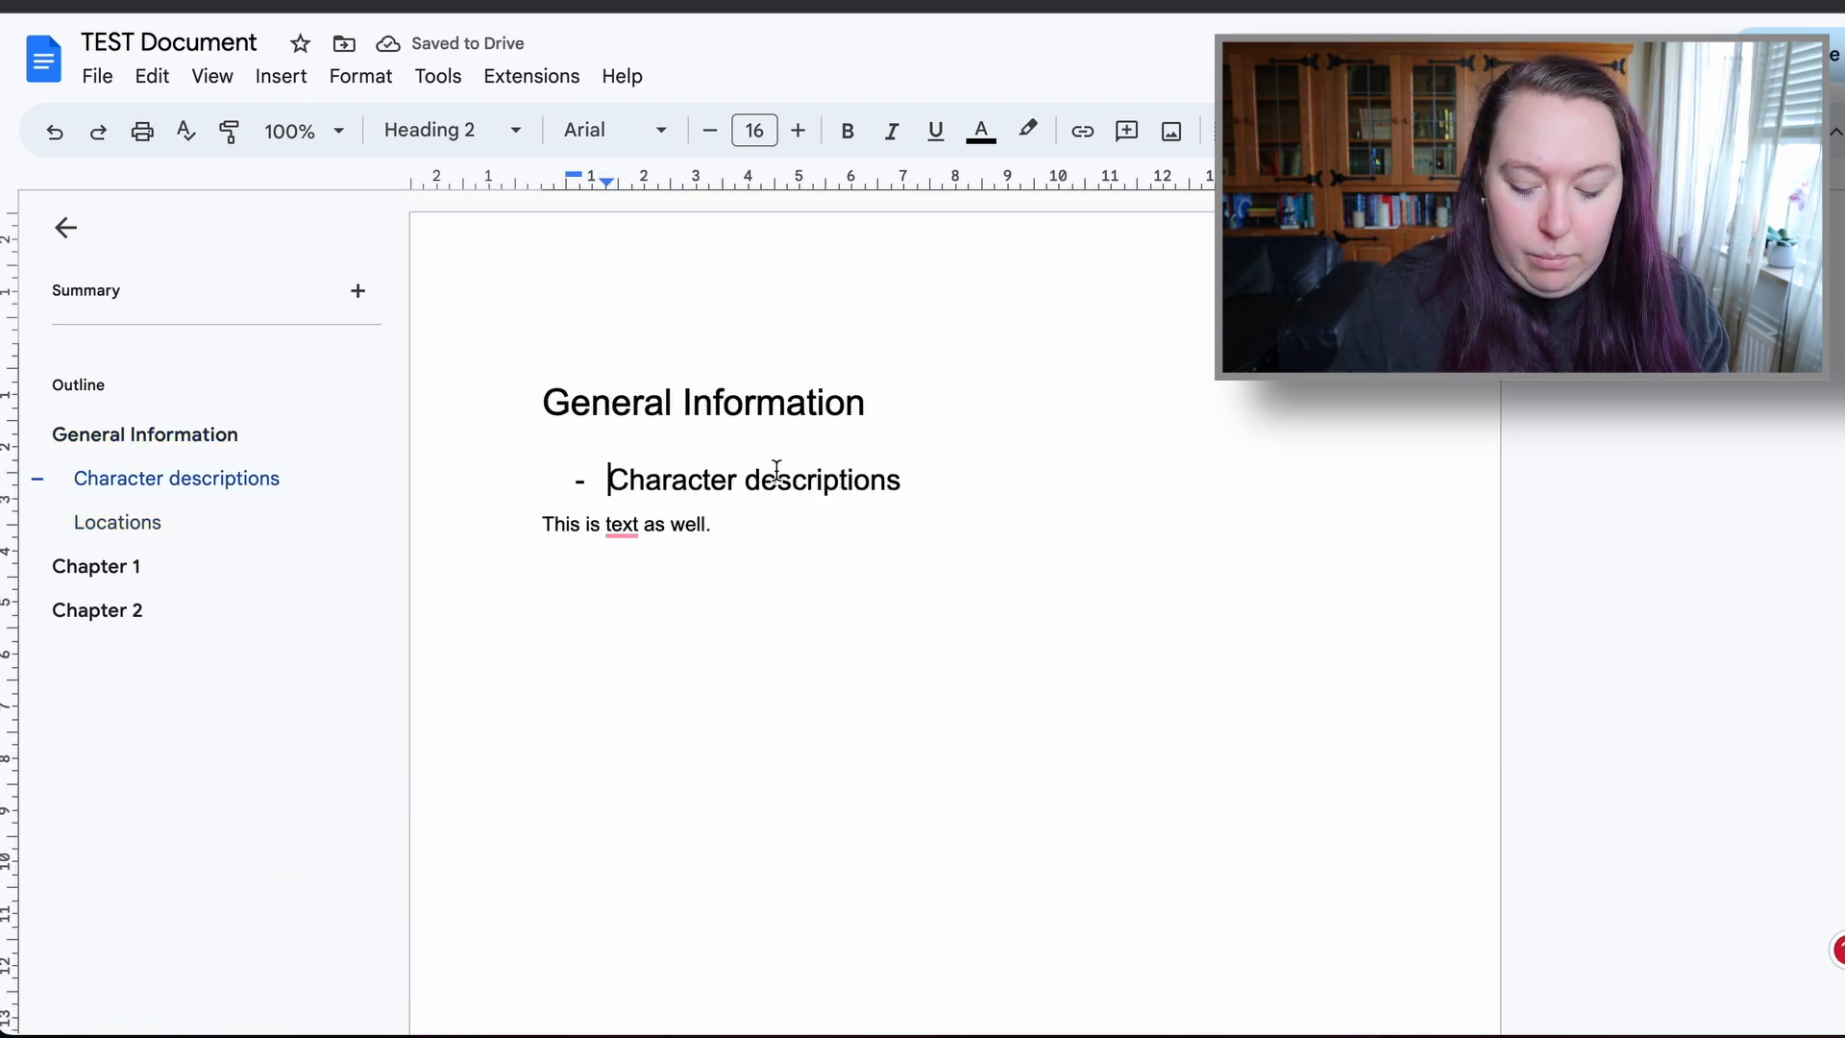
key("ctrl+Return")
scroll(827, 370, "down", 3)
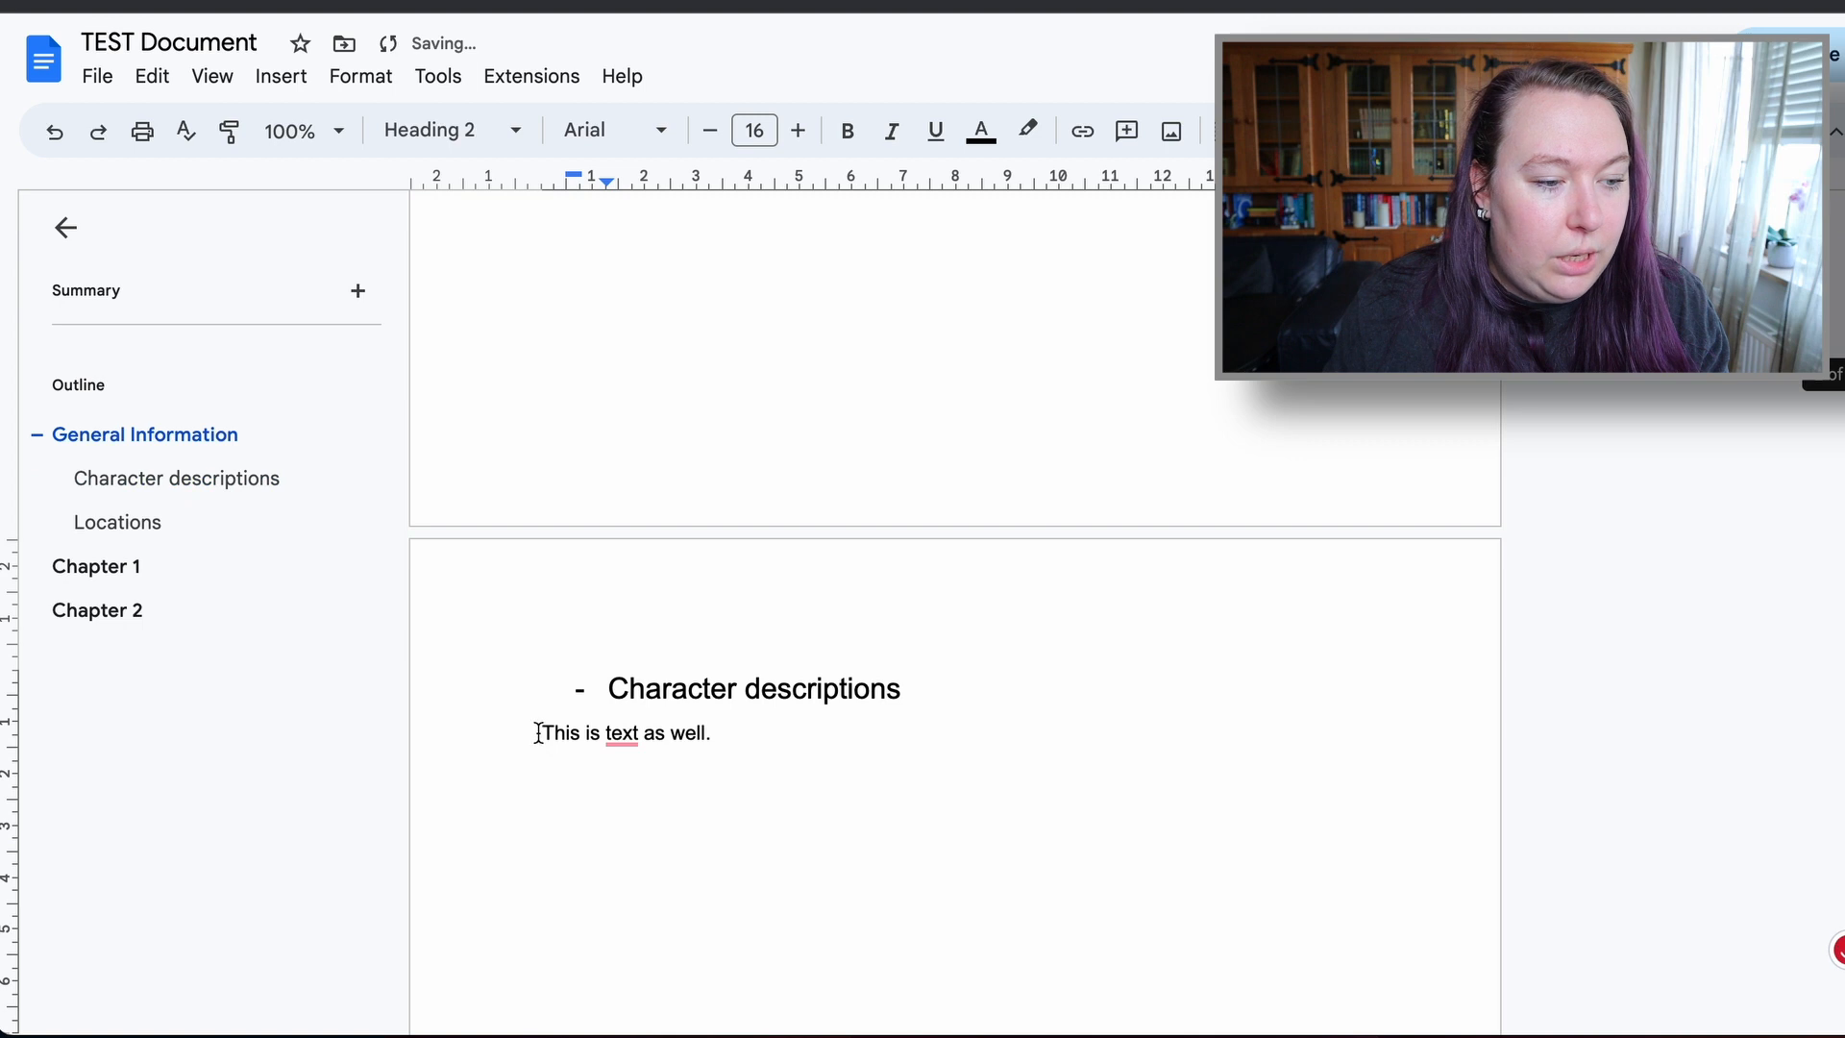
key("BackSpace")
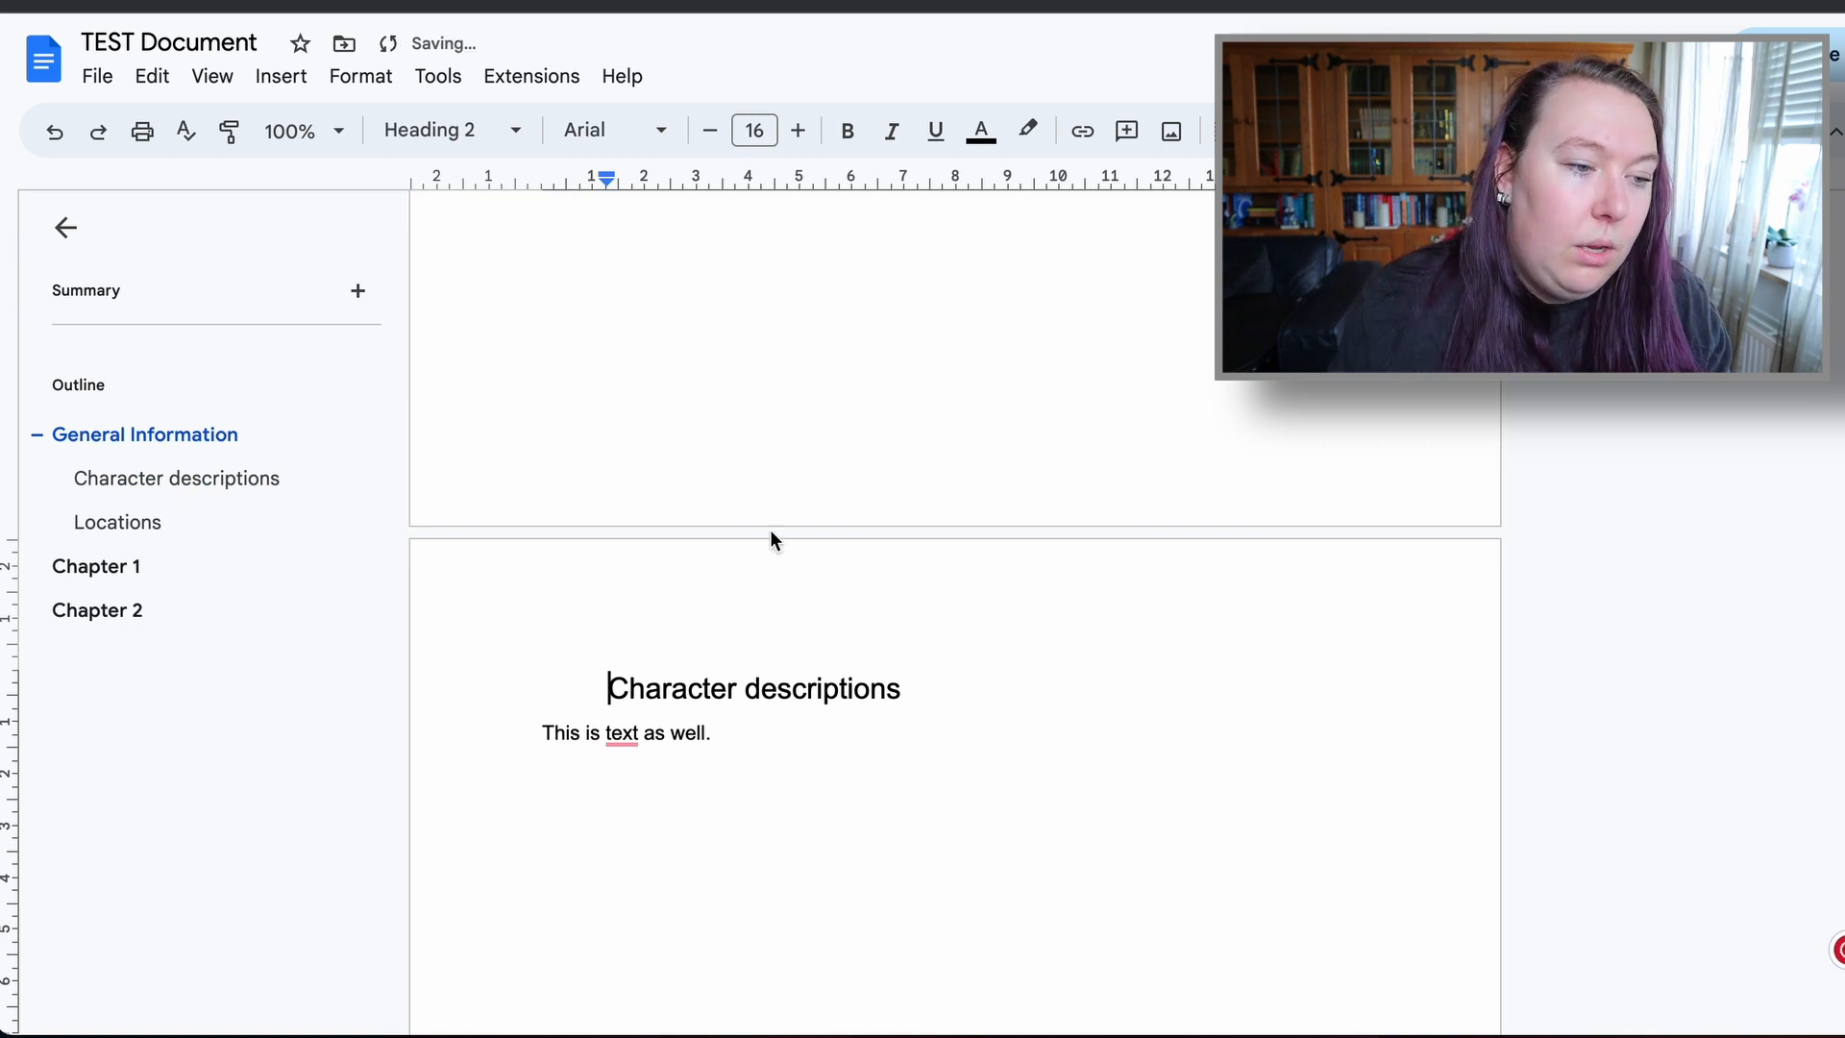
- Delete the leftover dash under General Information and reinsert the page break before Character descriptions
scroll(701, 595, "up", 10)
left_click(821, 472)
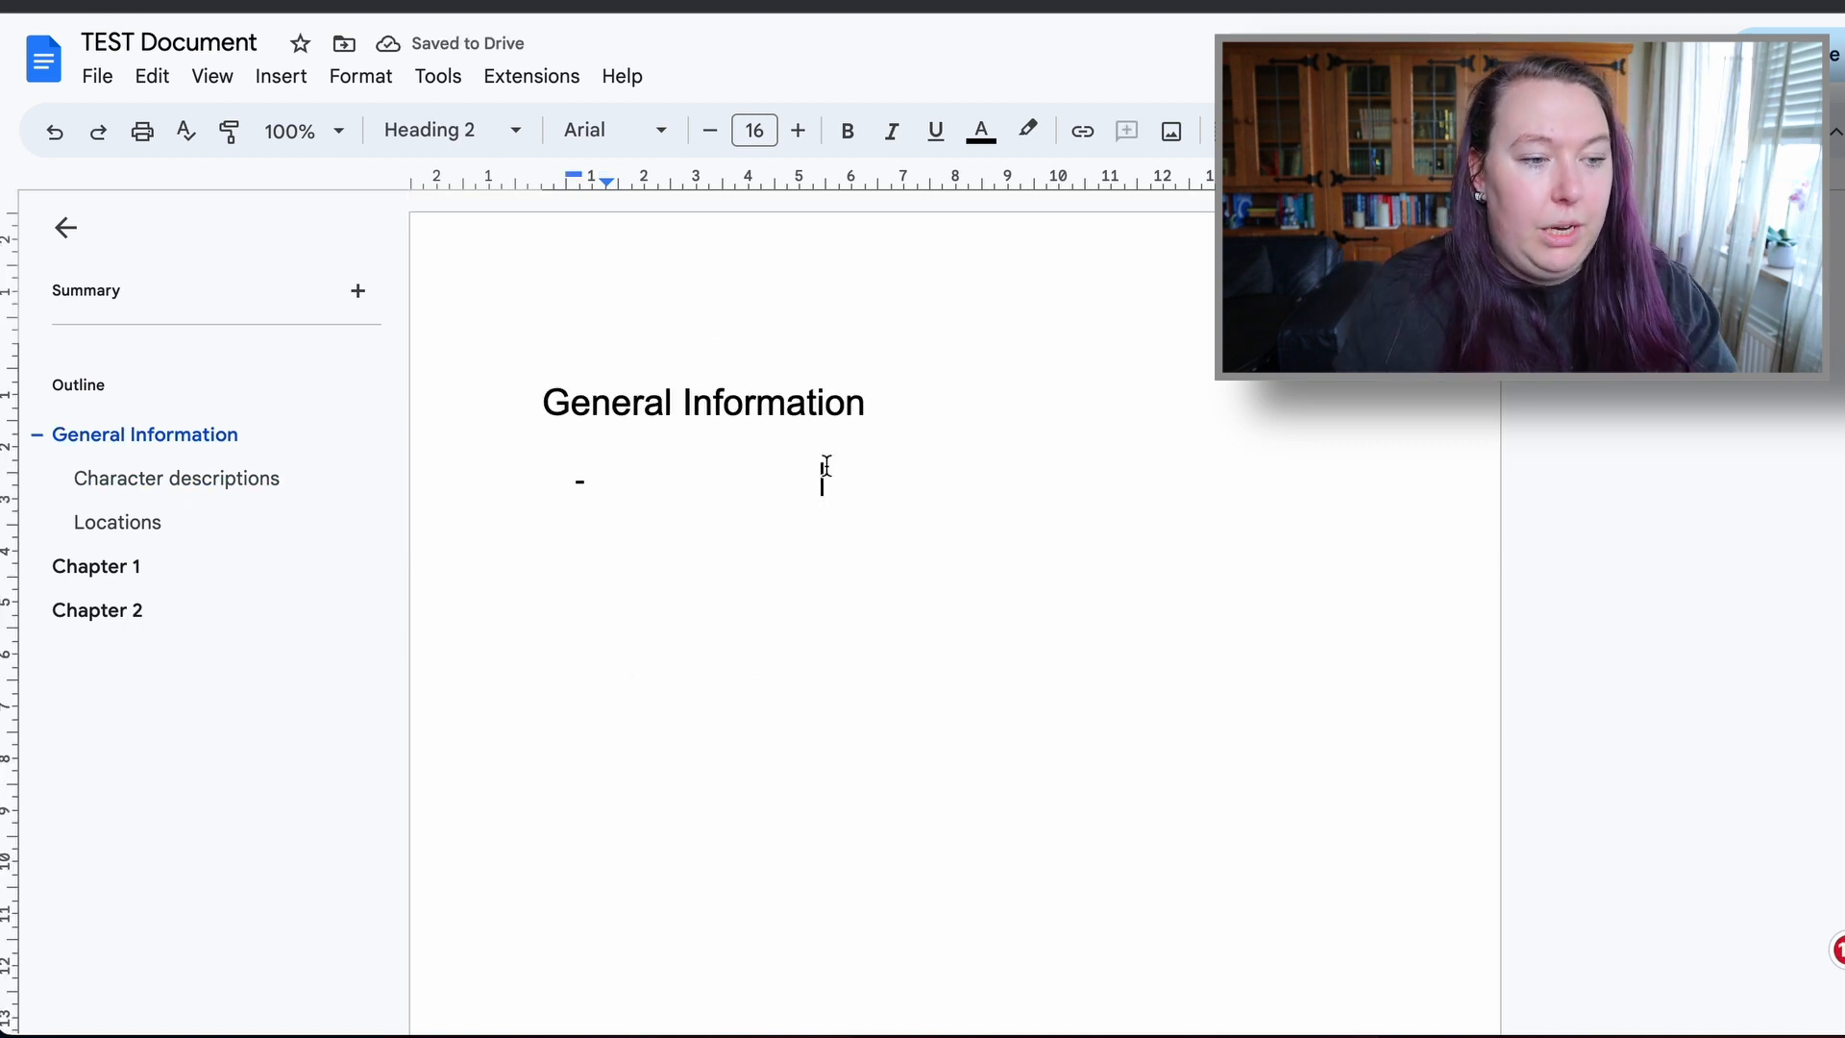
key("BackSpace")
key("BackSpace")
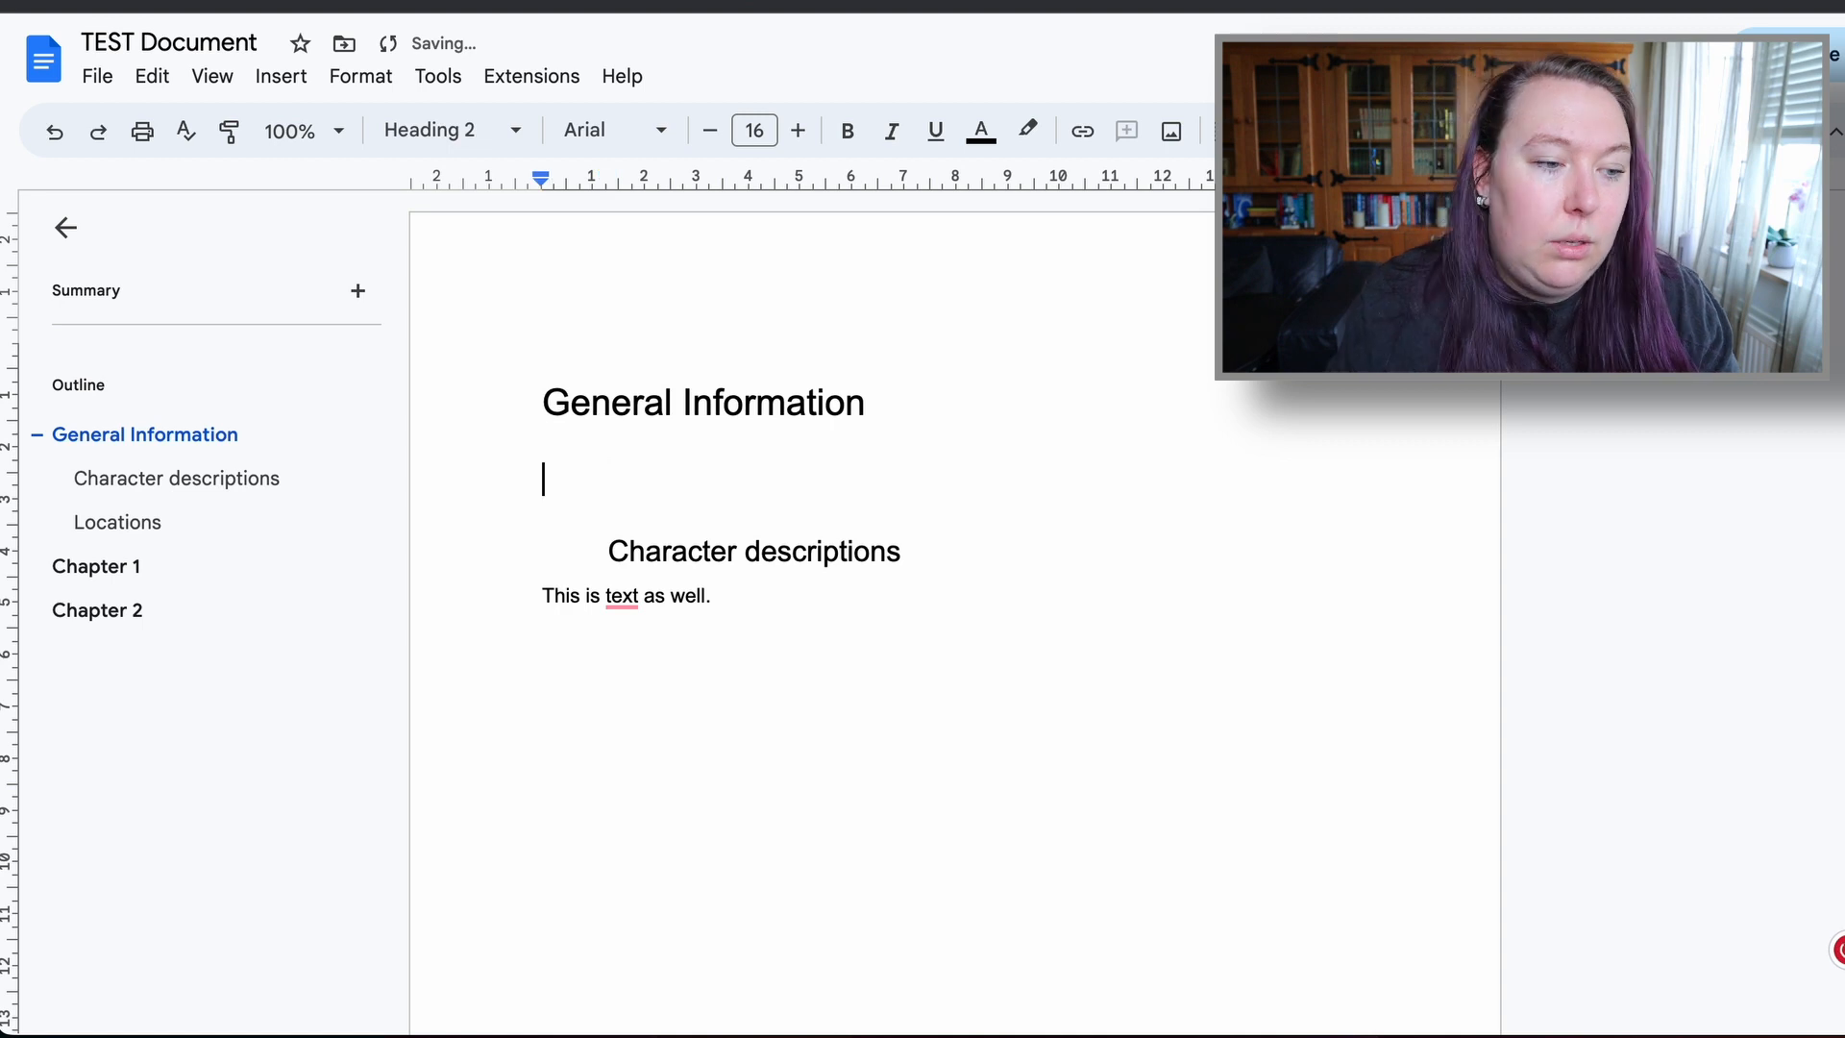
left_click(589, 551)
key("ctrl+Return")
- Start a sentence beneath the General Information heading with "This is just some information on the book in"
scroll(592, 539, "up", 2)
scroll(593, 539, "up", 6)
left_click(911, 445)
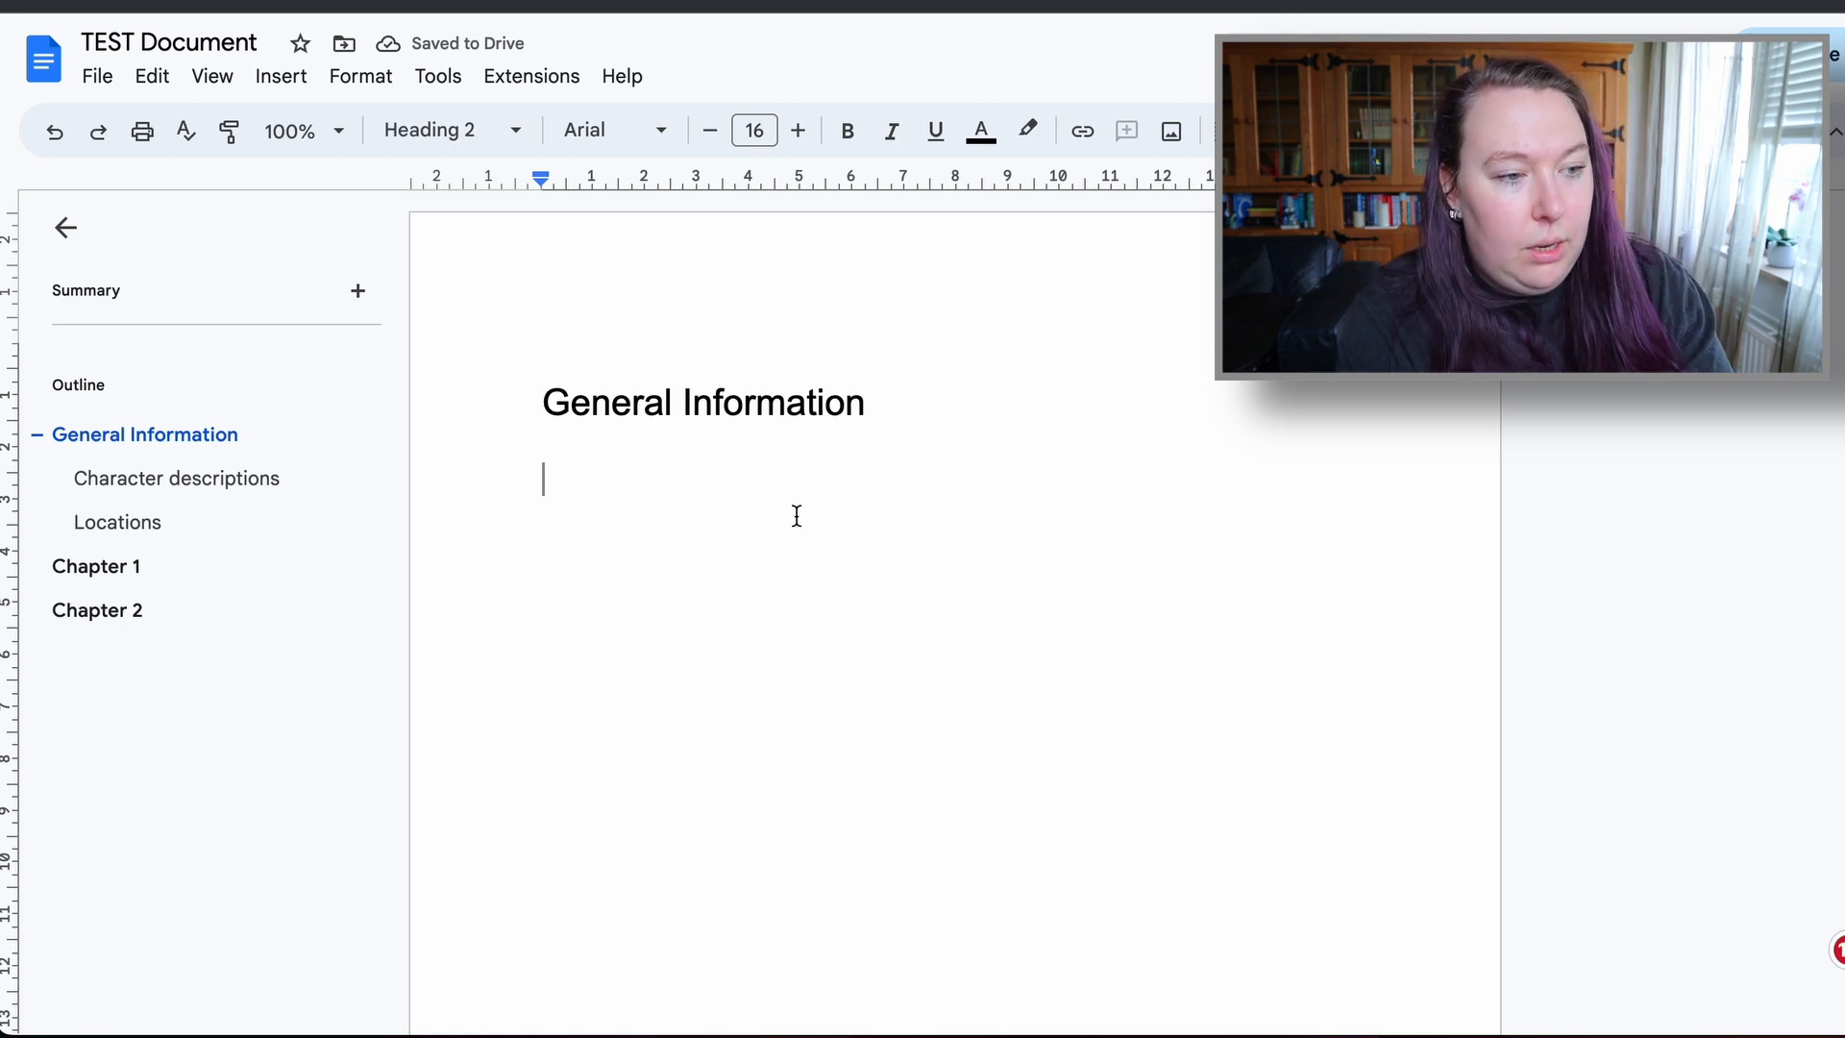
type("This is just some information on th")
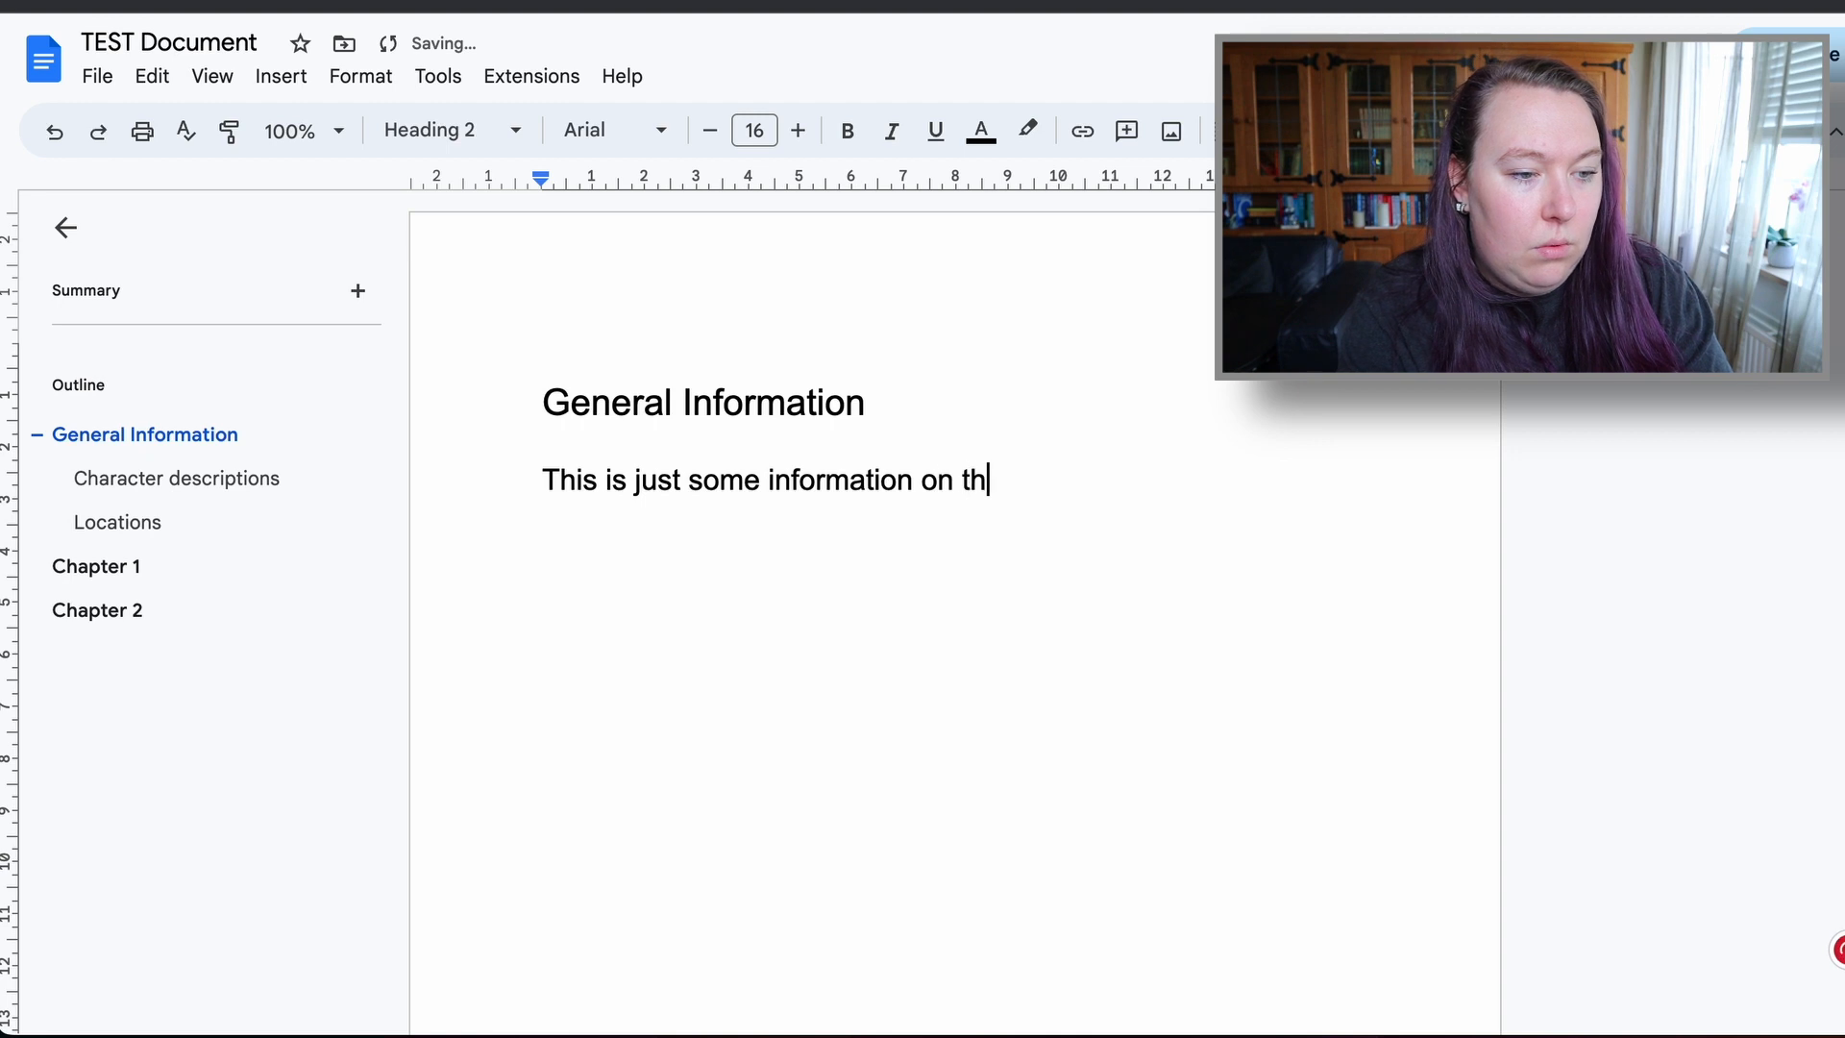
type("e book in gneerael")
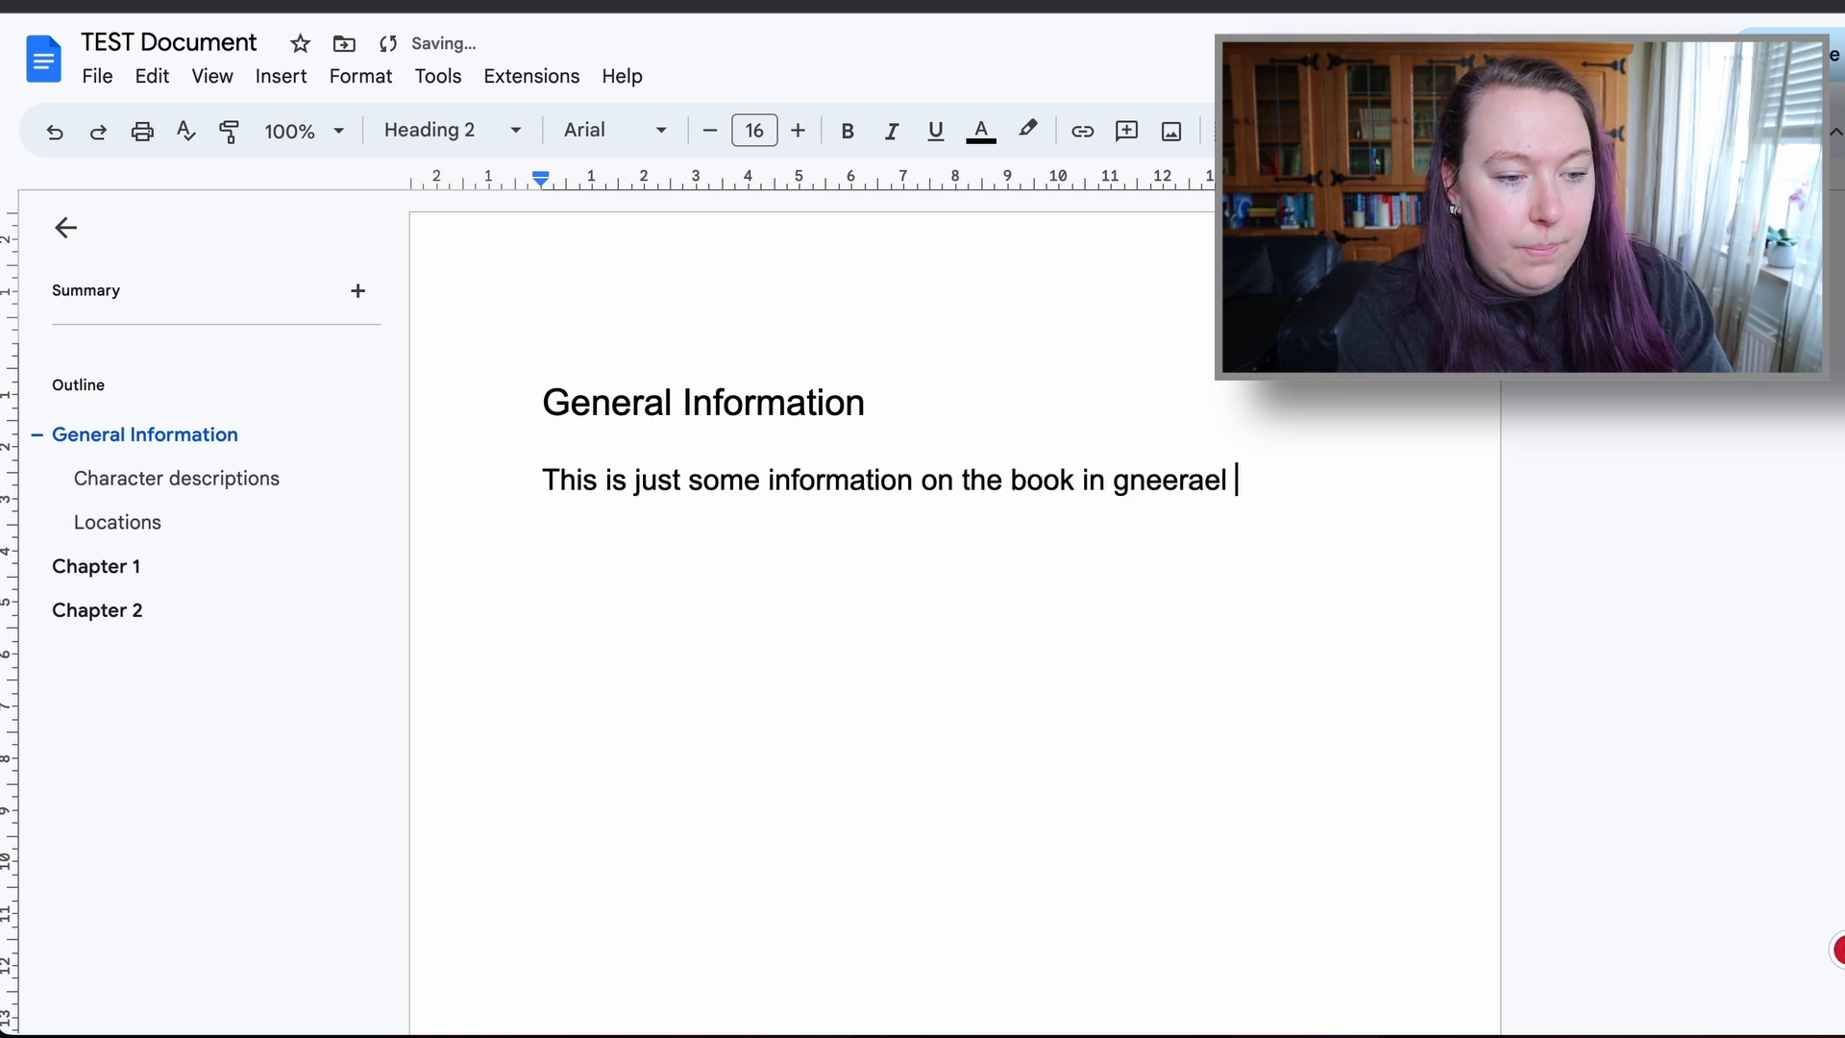
- Correct the misspelled last word and finish the sentence with "general, maybe a reminder of why I wanted to write the book in the first place."
key("BackSpace")
key("BackSpace")
key("BackSpace")
key("BackSpace")
key("BackSpace")
key("BackSpace")
key("BackSpace")
key("BackSpace")
type("ene")
type("ral, maybe a reminder of")
type(" why I wanted to writ")
type("e the book in the fir")
type("st place.")
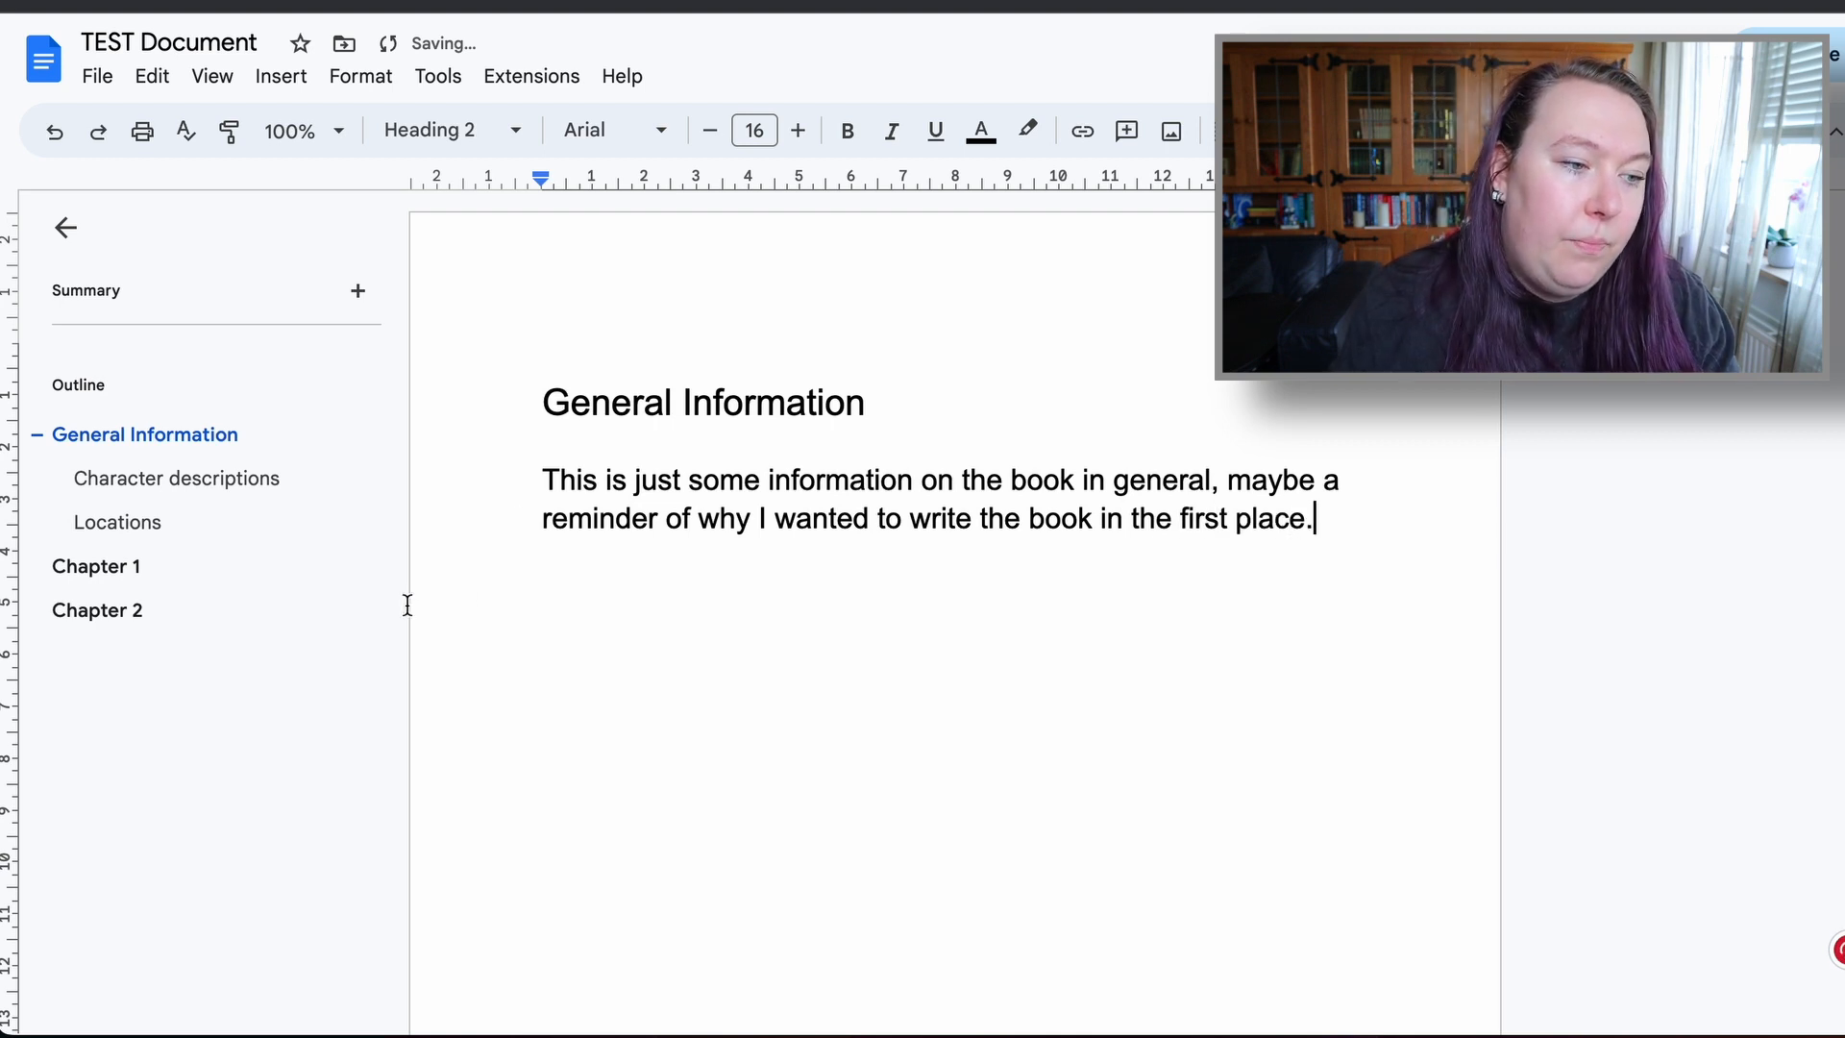
- Apply the Normal text style to the paragraph beneath the General Information heading
triple_click(527, 499)
left_click(450, 130)
mouse_move(488, 197)
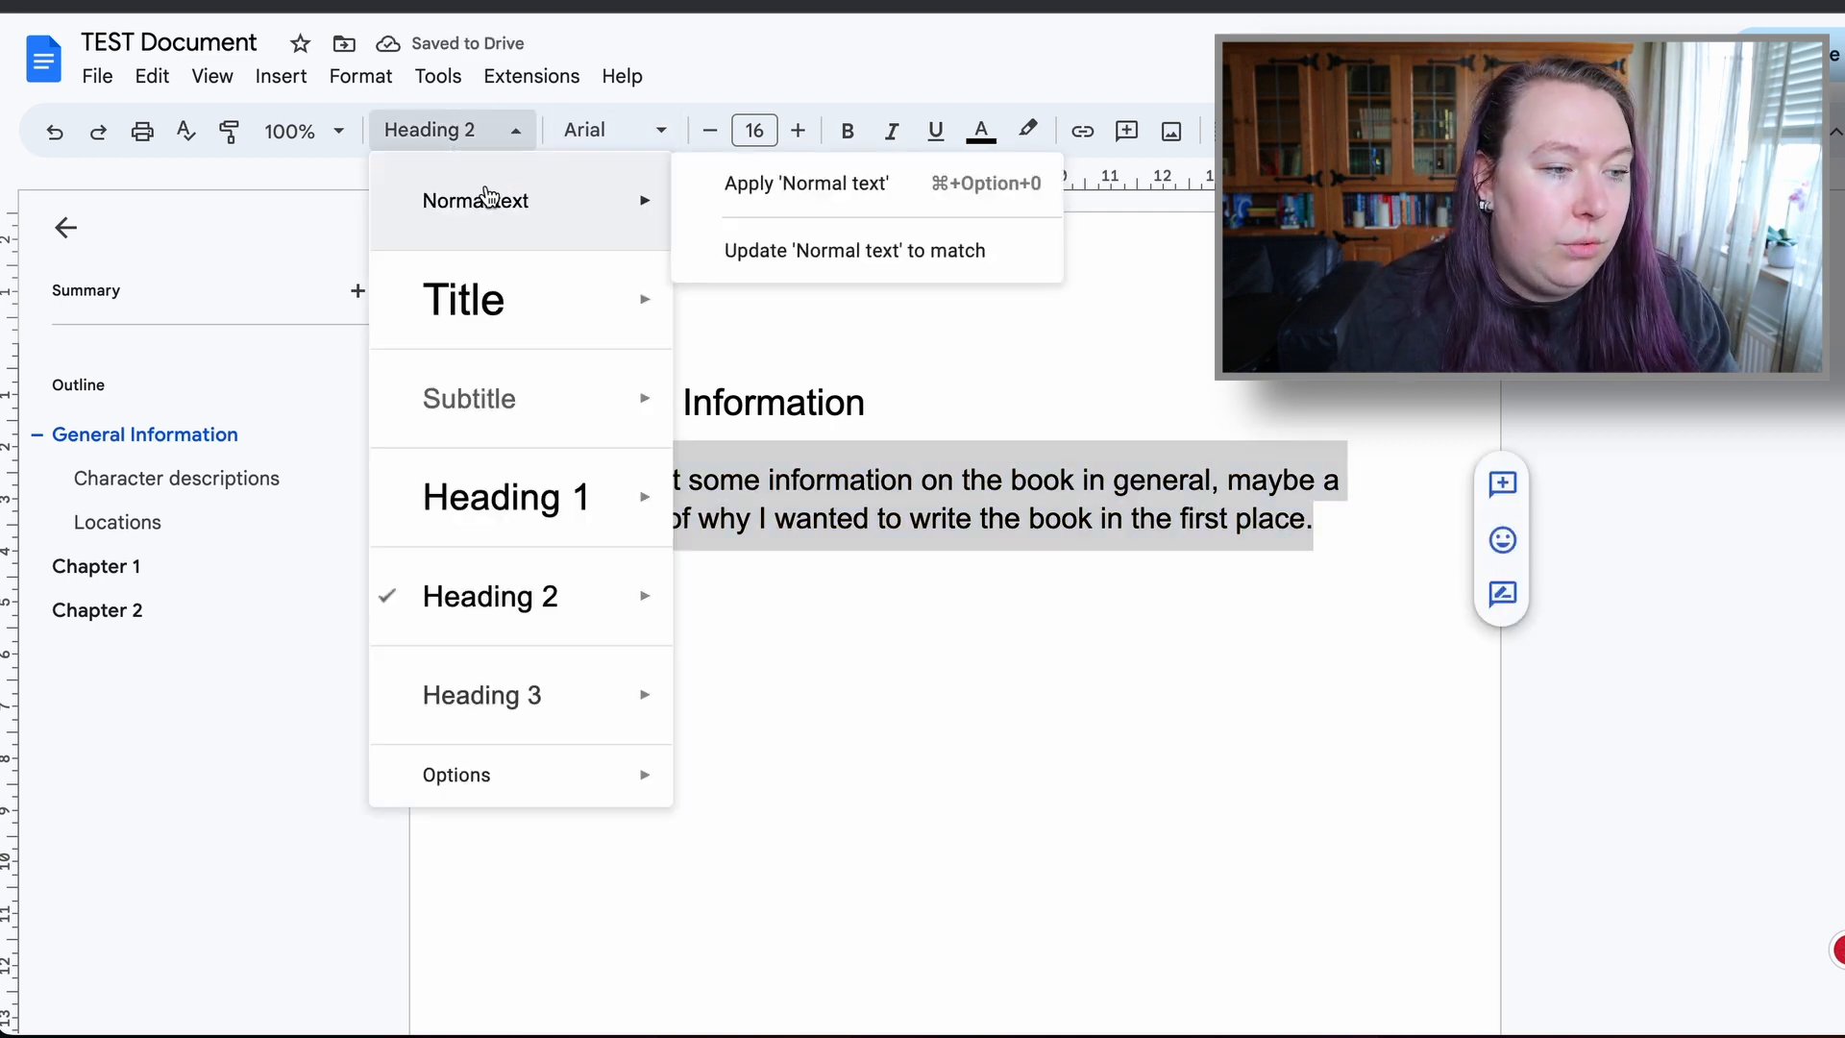
left_click(527, 223)
left_click(1079, 632)
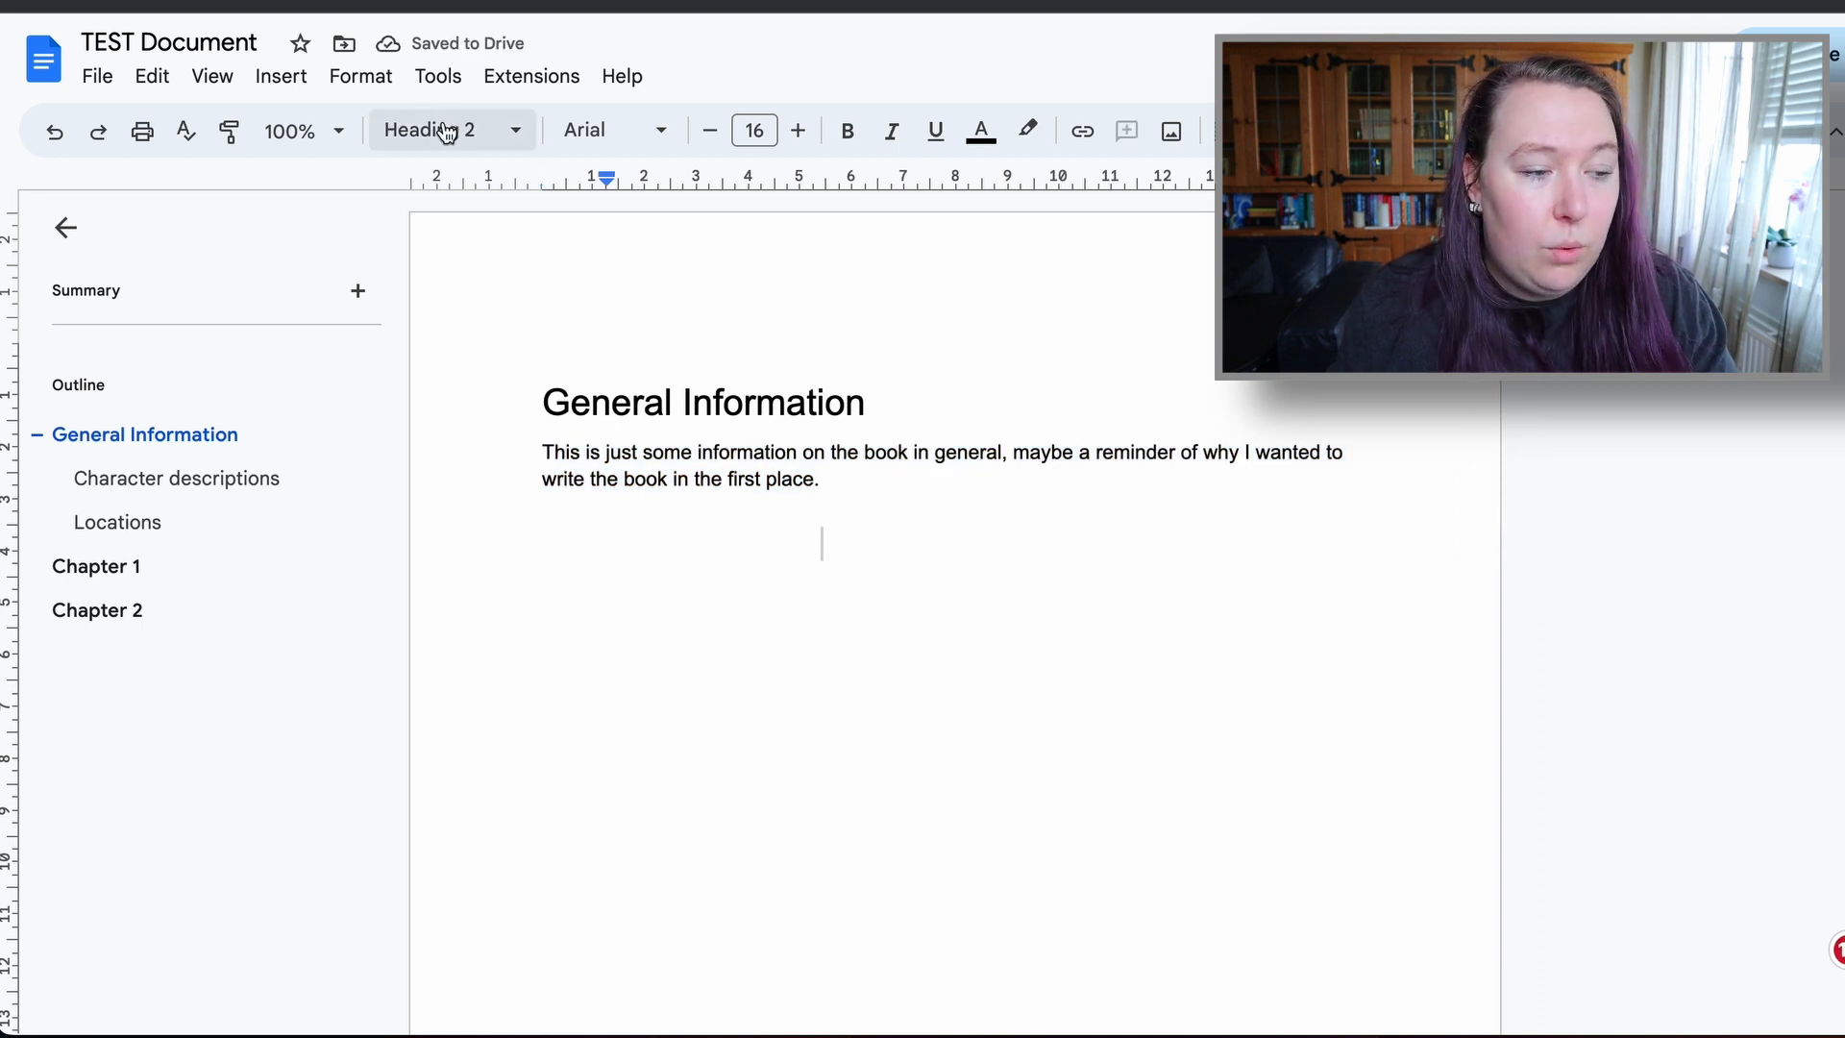
left_click(516, 422)
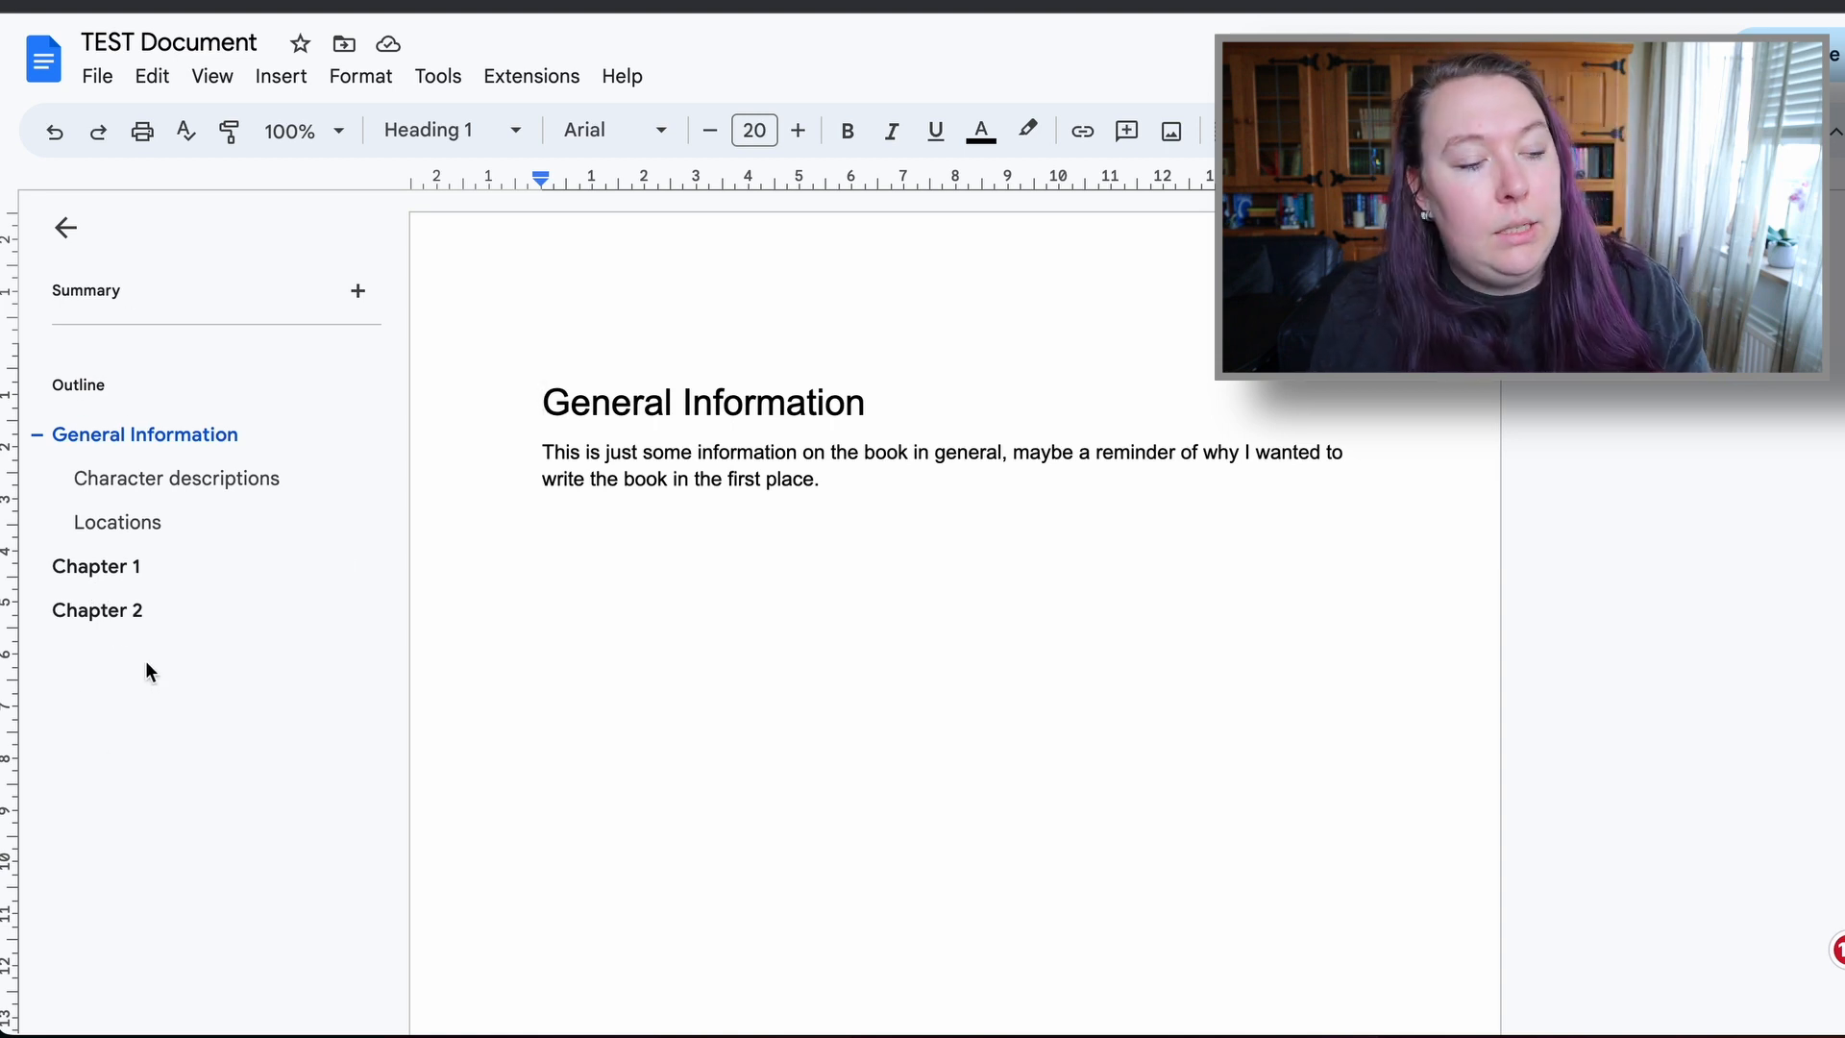
- Use the document outline to visit Chapter 2, Character descriptions and Chapter 1
left_click(140, 621)
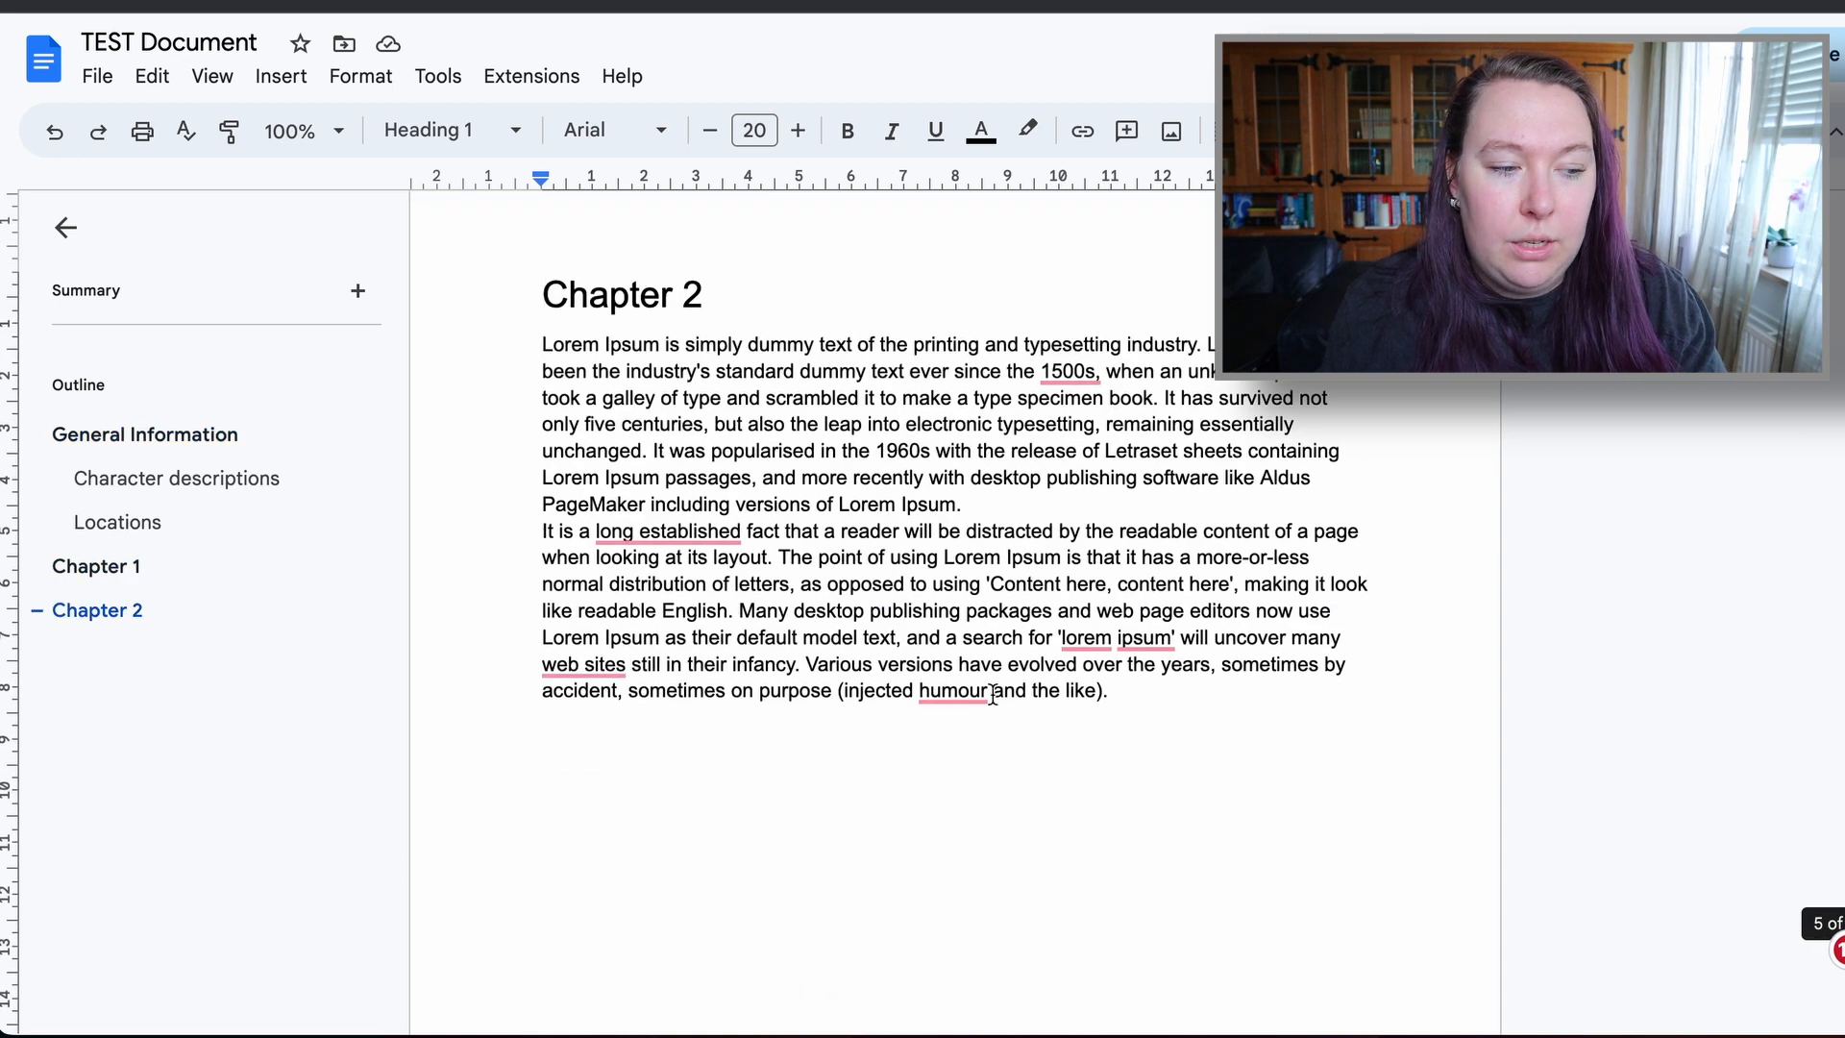
left_click(136, 502)
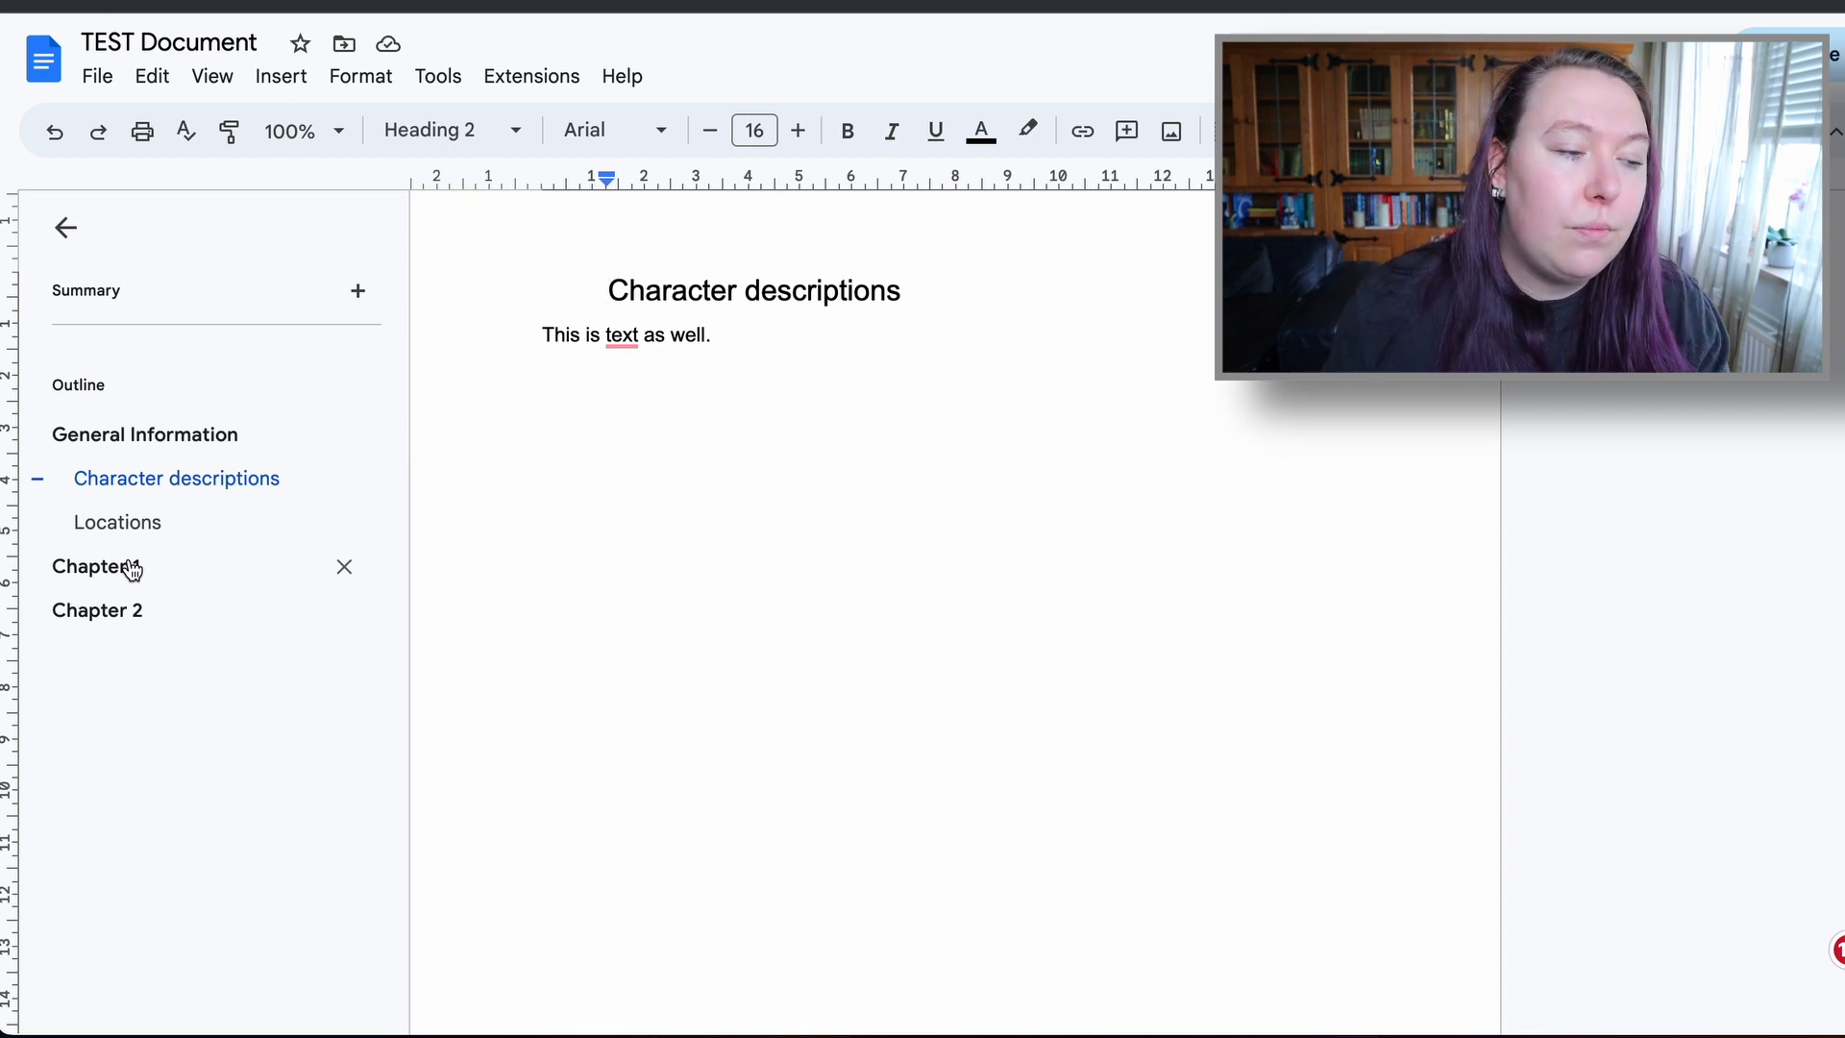
left_click(169, 578)
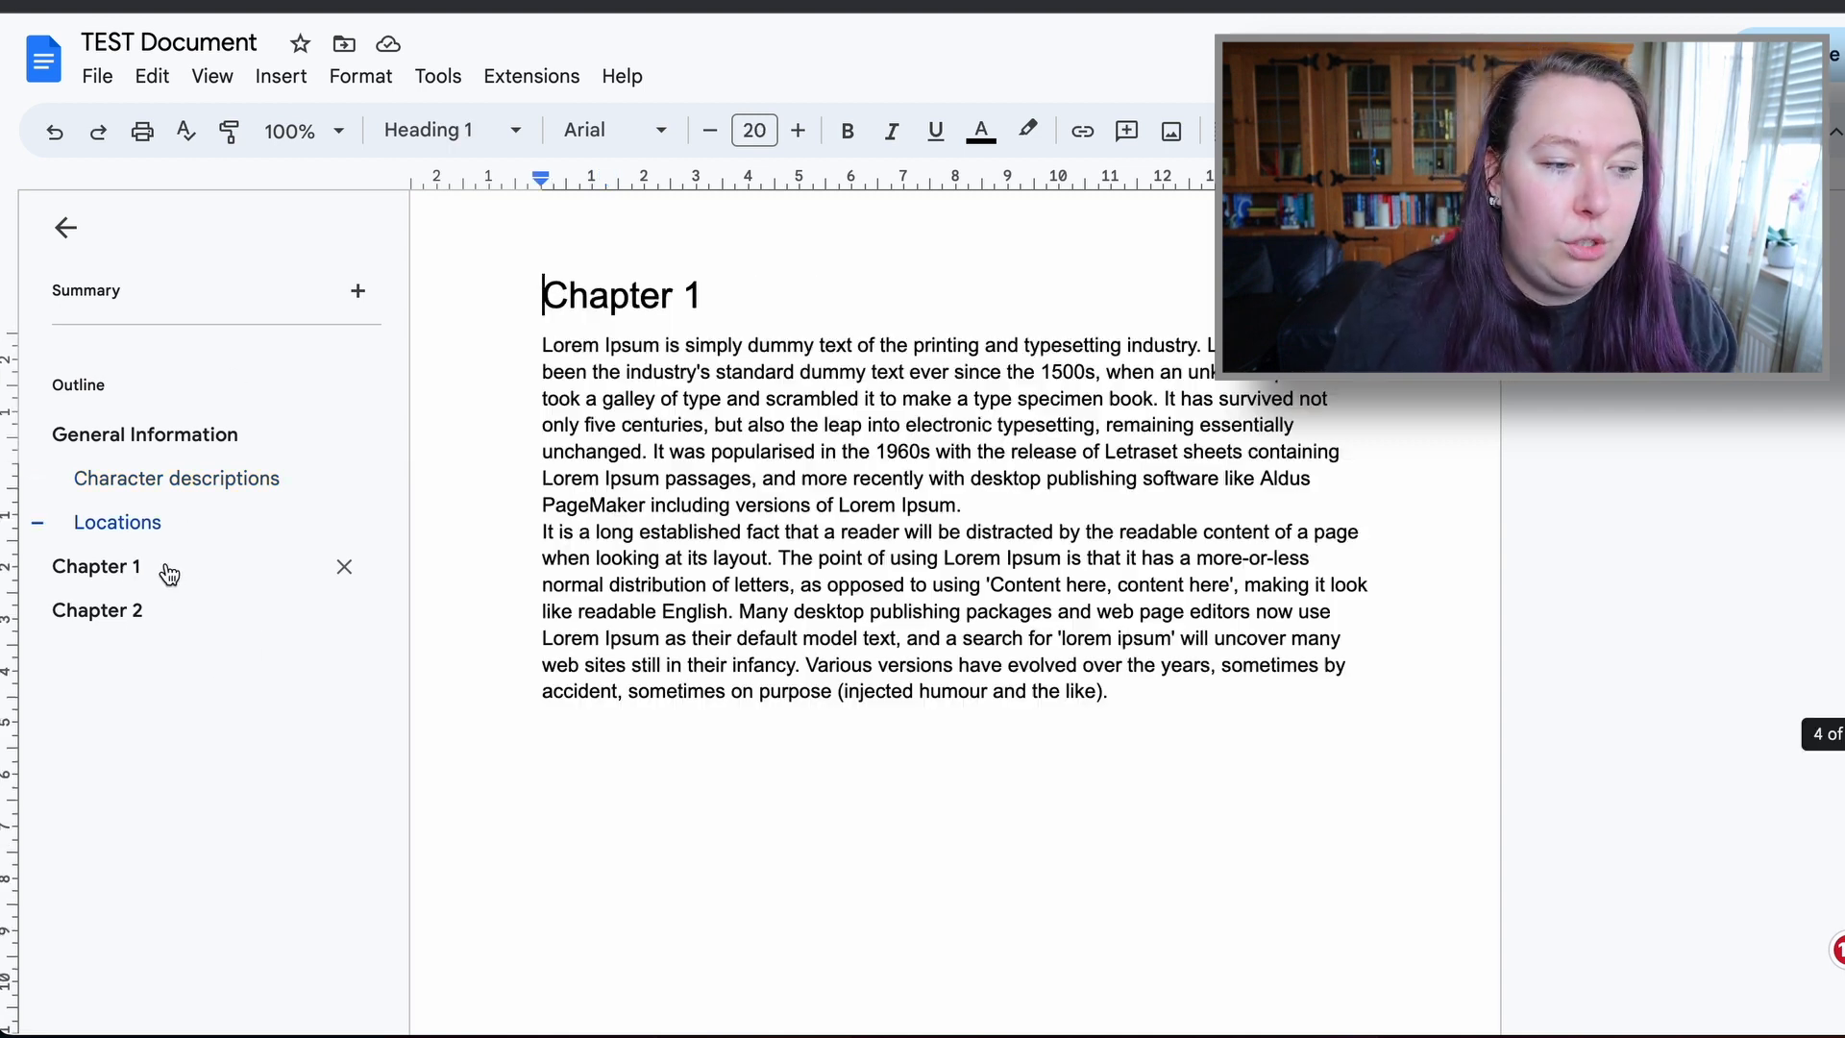
- Select both body paragraphs of Chapter 1 and open their indentation options
left_click(626, 347)
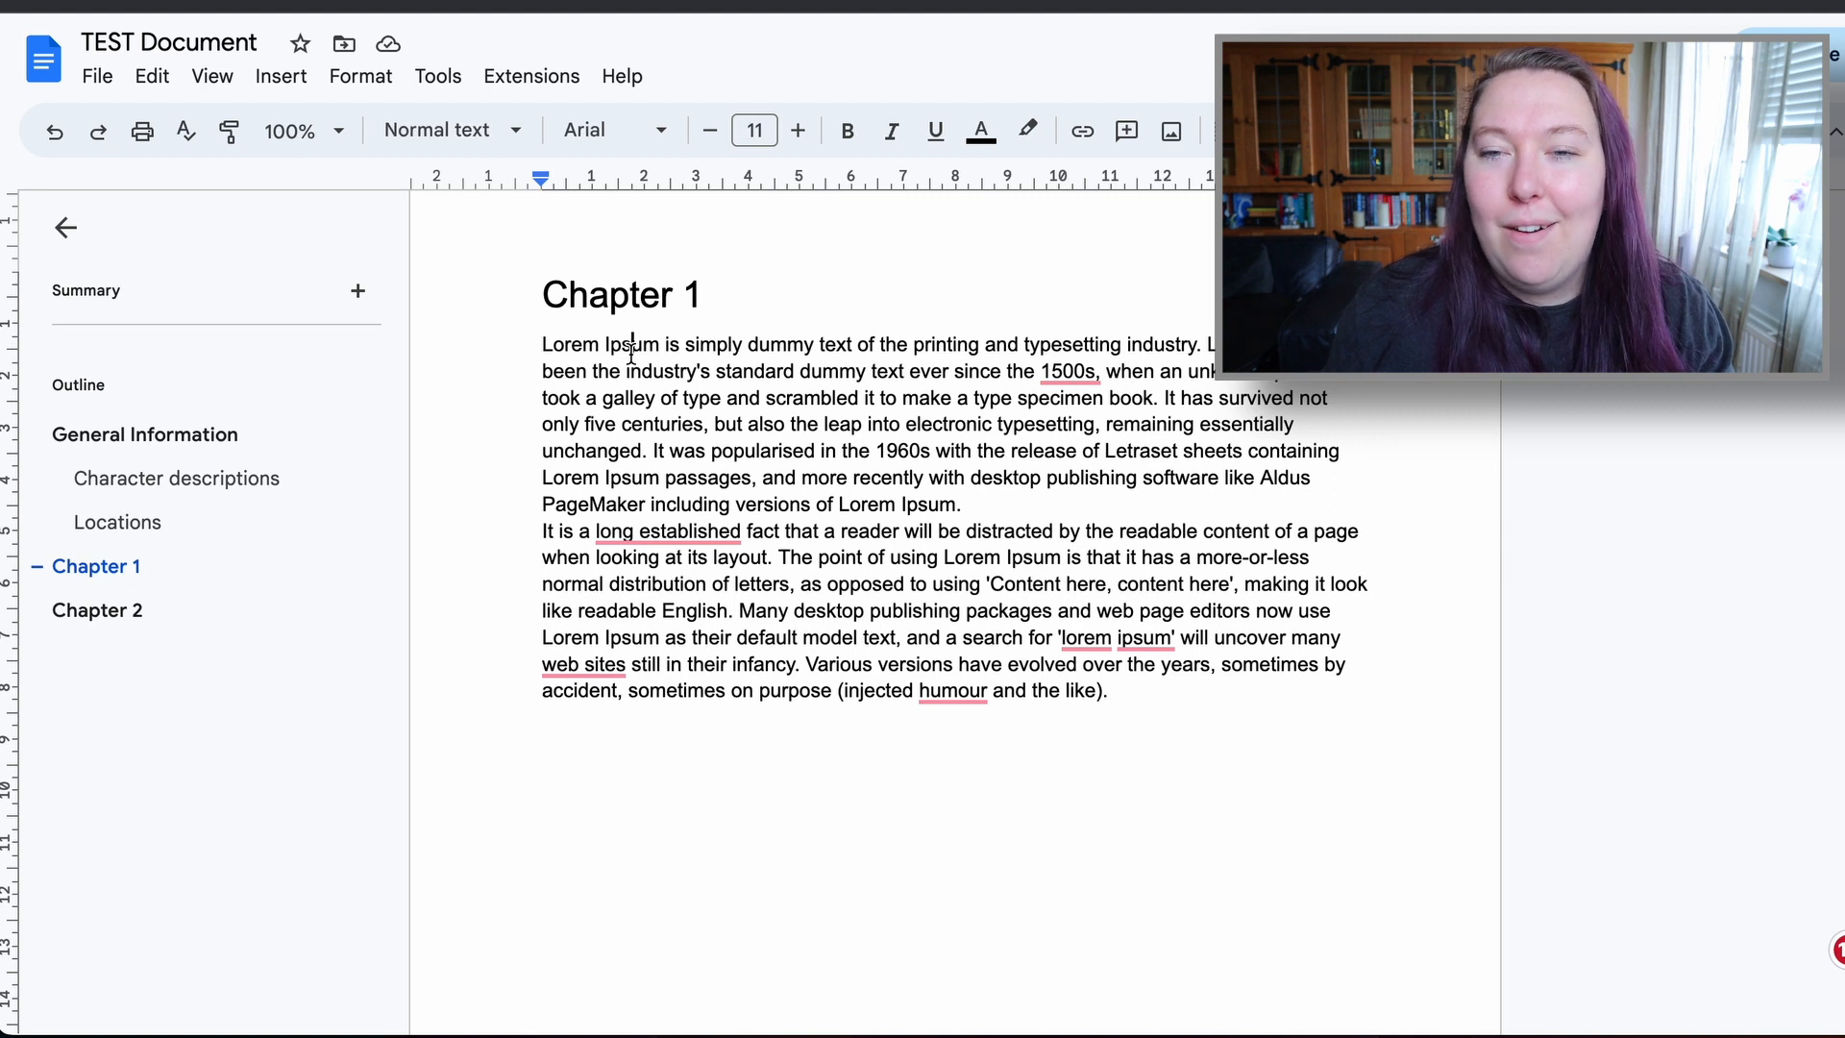
left_click_drag(544, 344, 1252, 688)
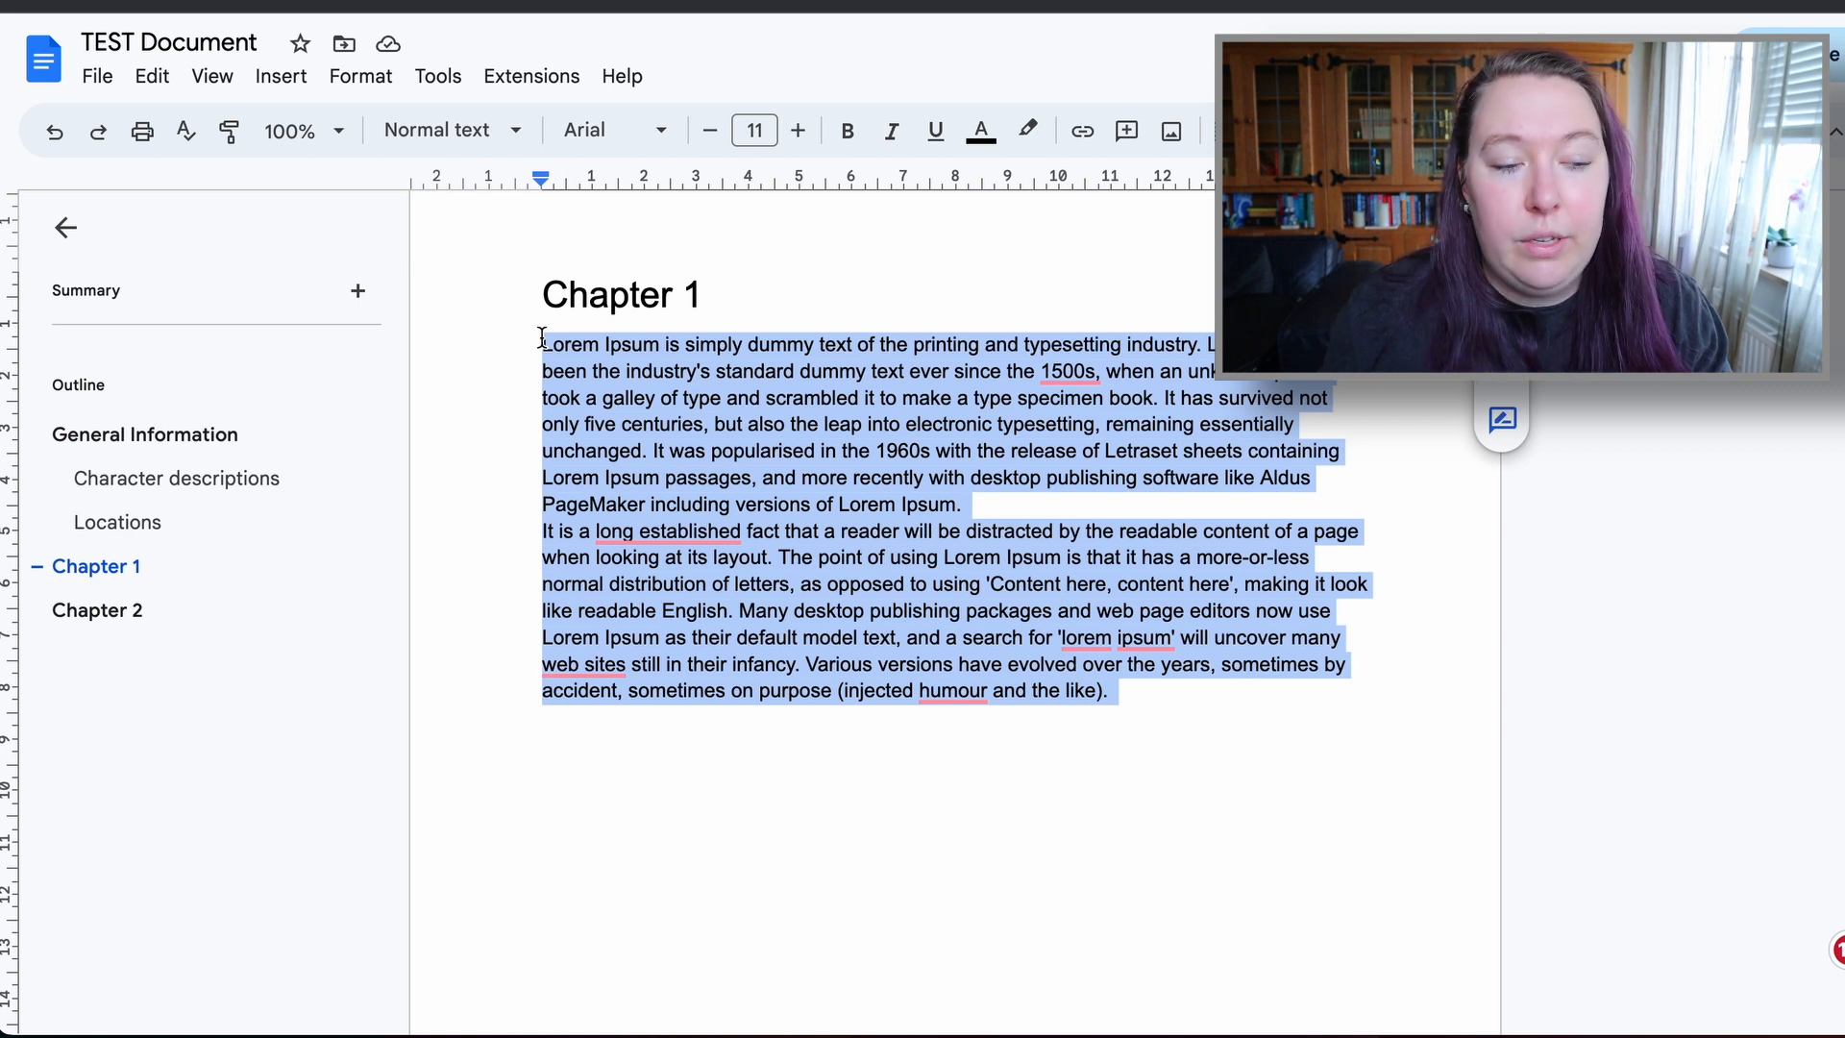
left_click(281, 76)
mouse_move(397, 85)
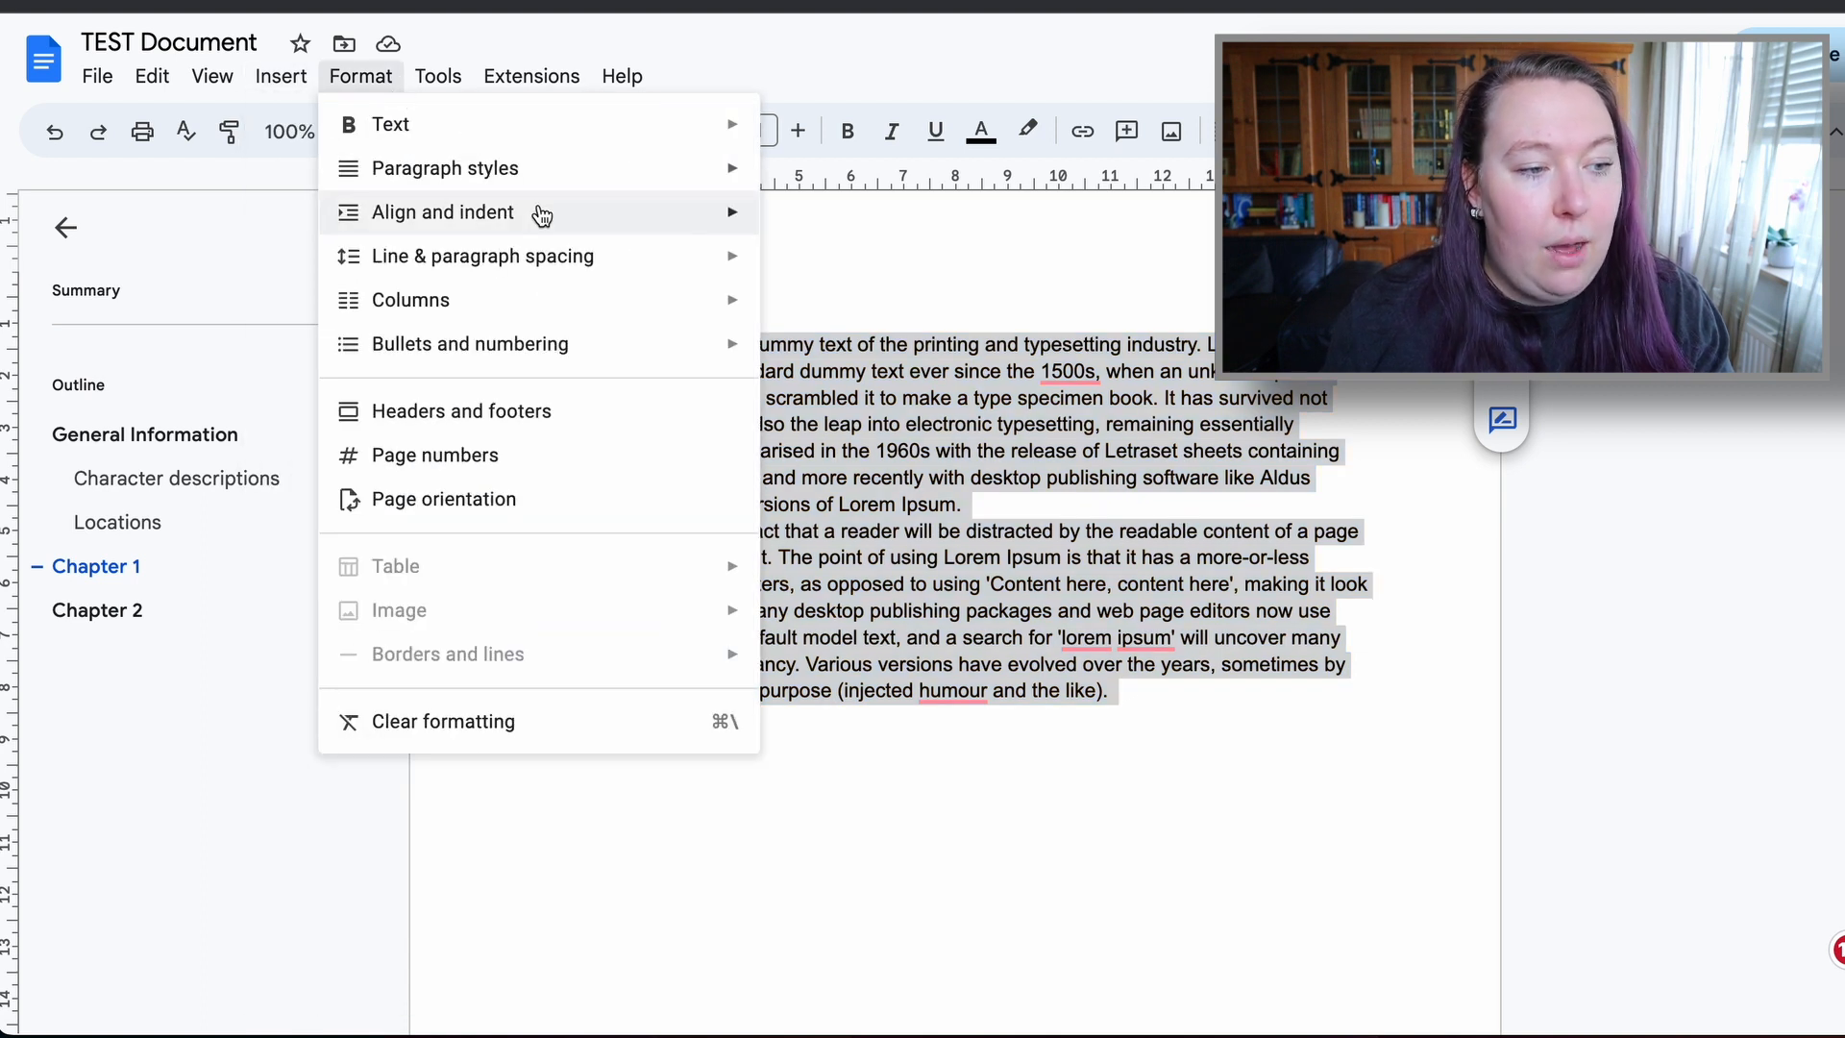
mouse_move(541, 216)
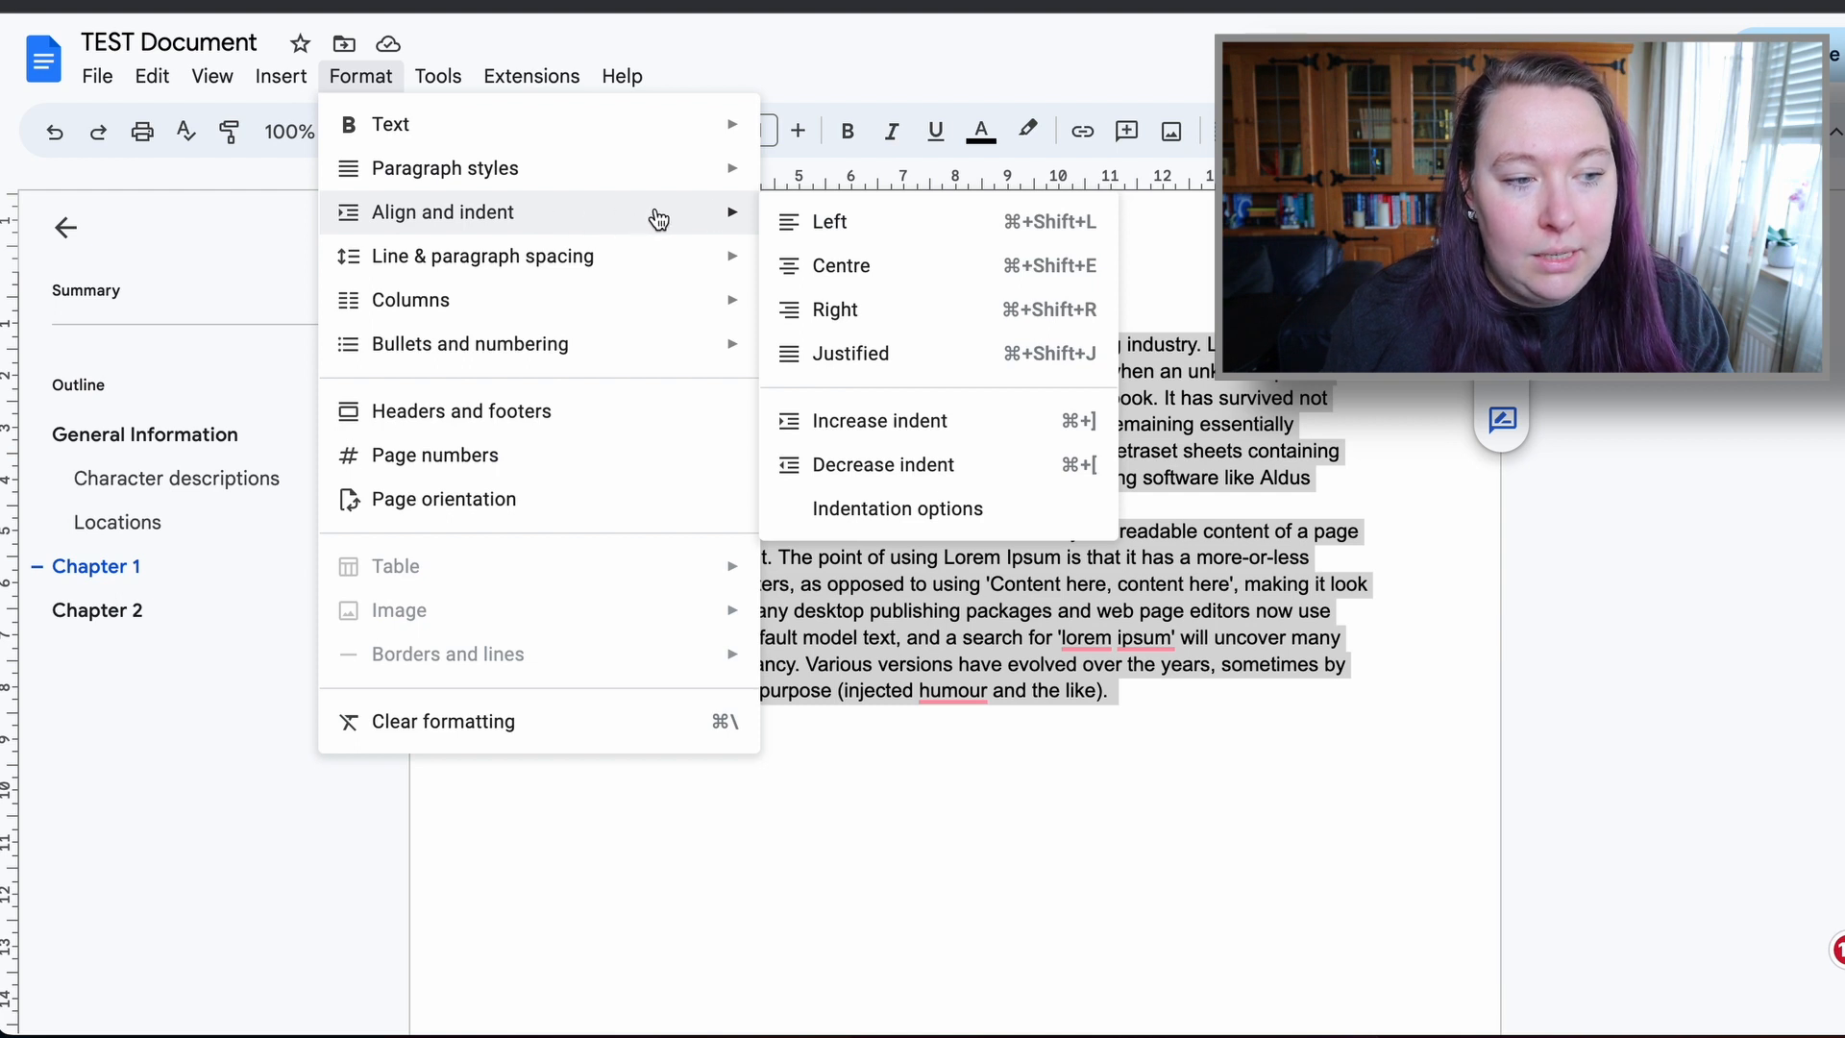
left_click(1005, 528)
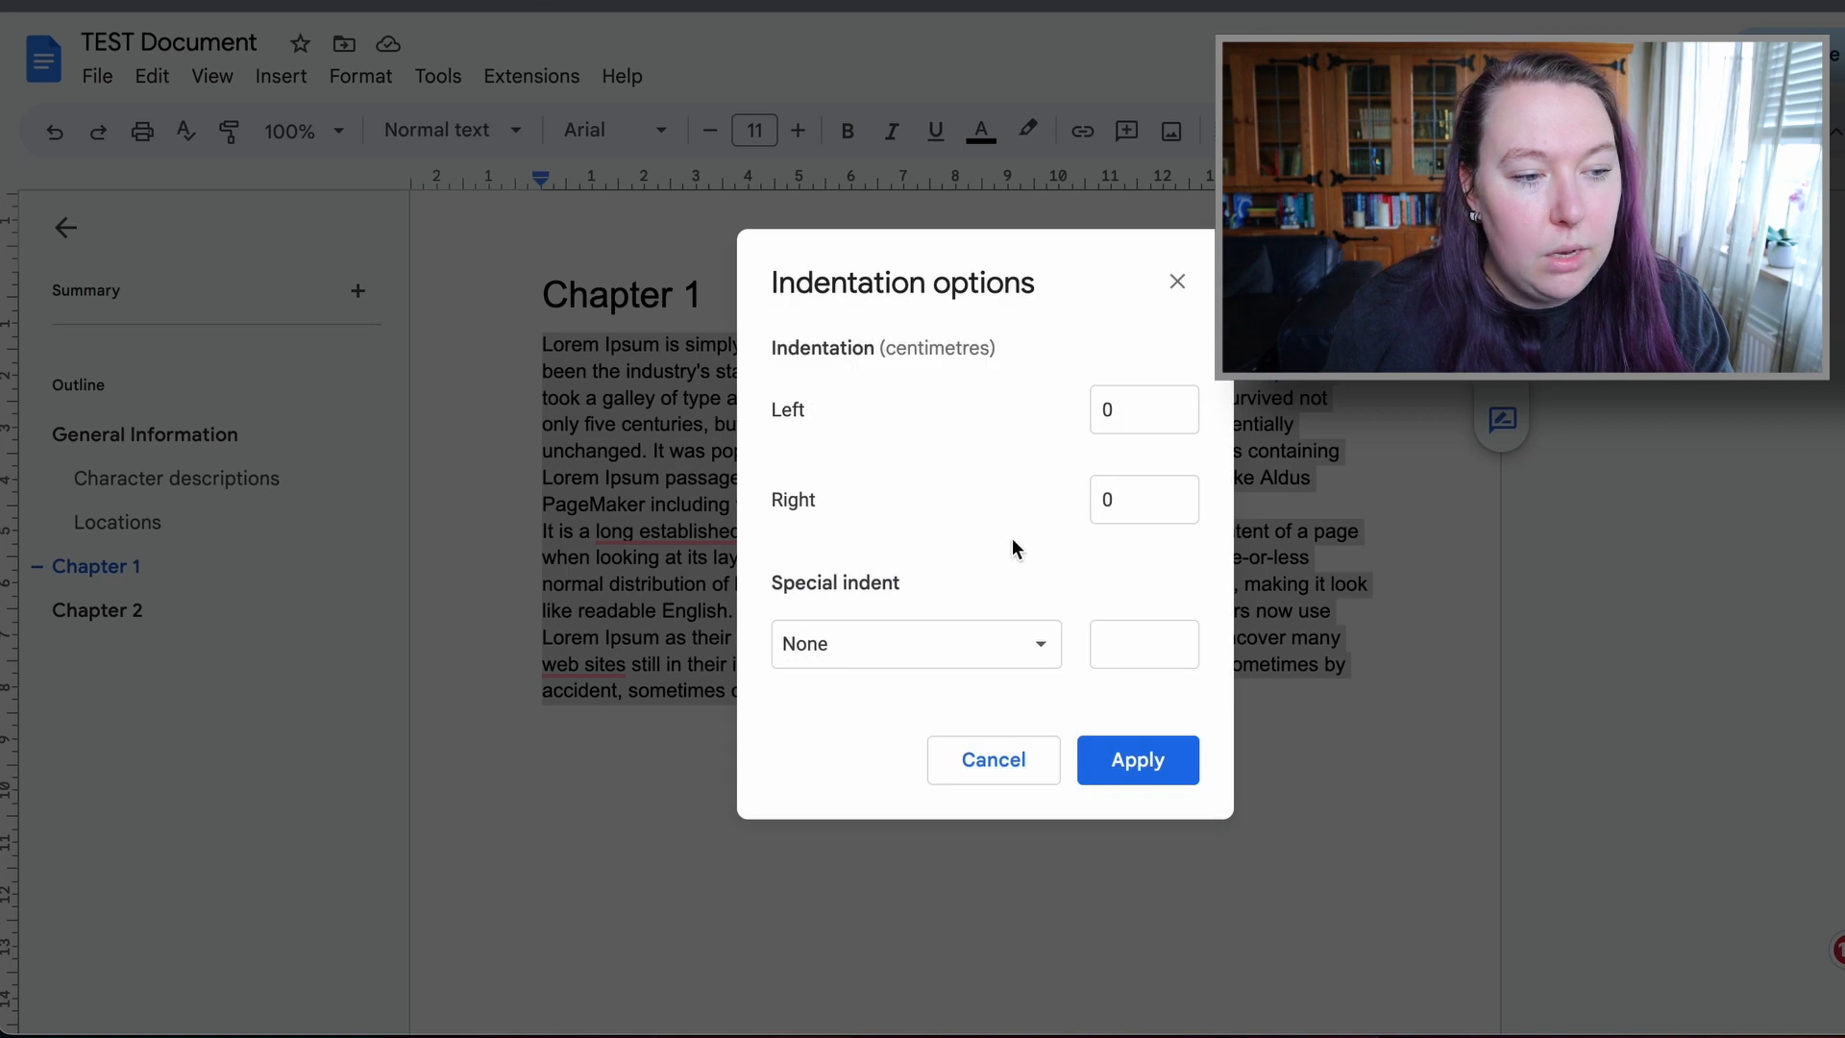
- Set the left indentation of the Chapter 1 paragraphs to 0.75 cm
left_click(1129, 408)
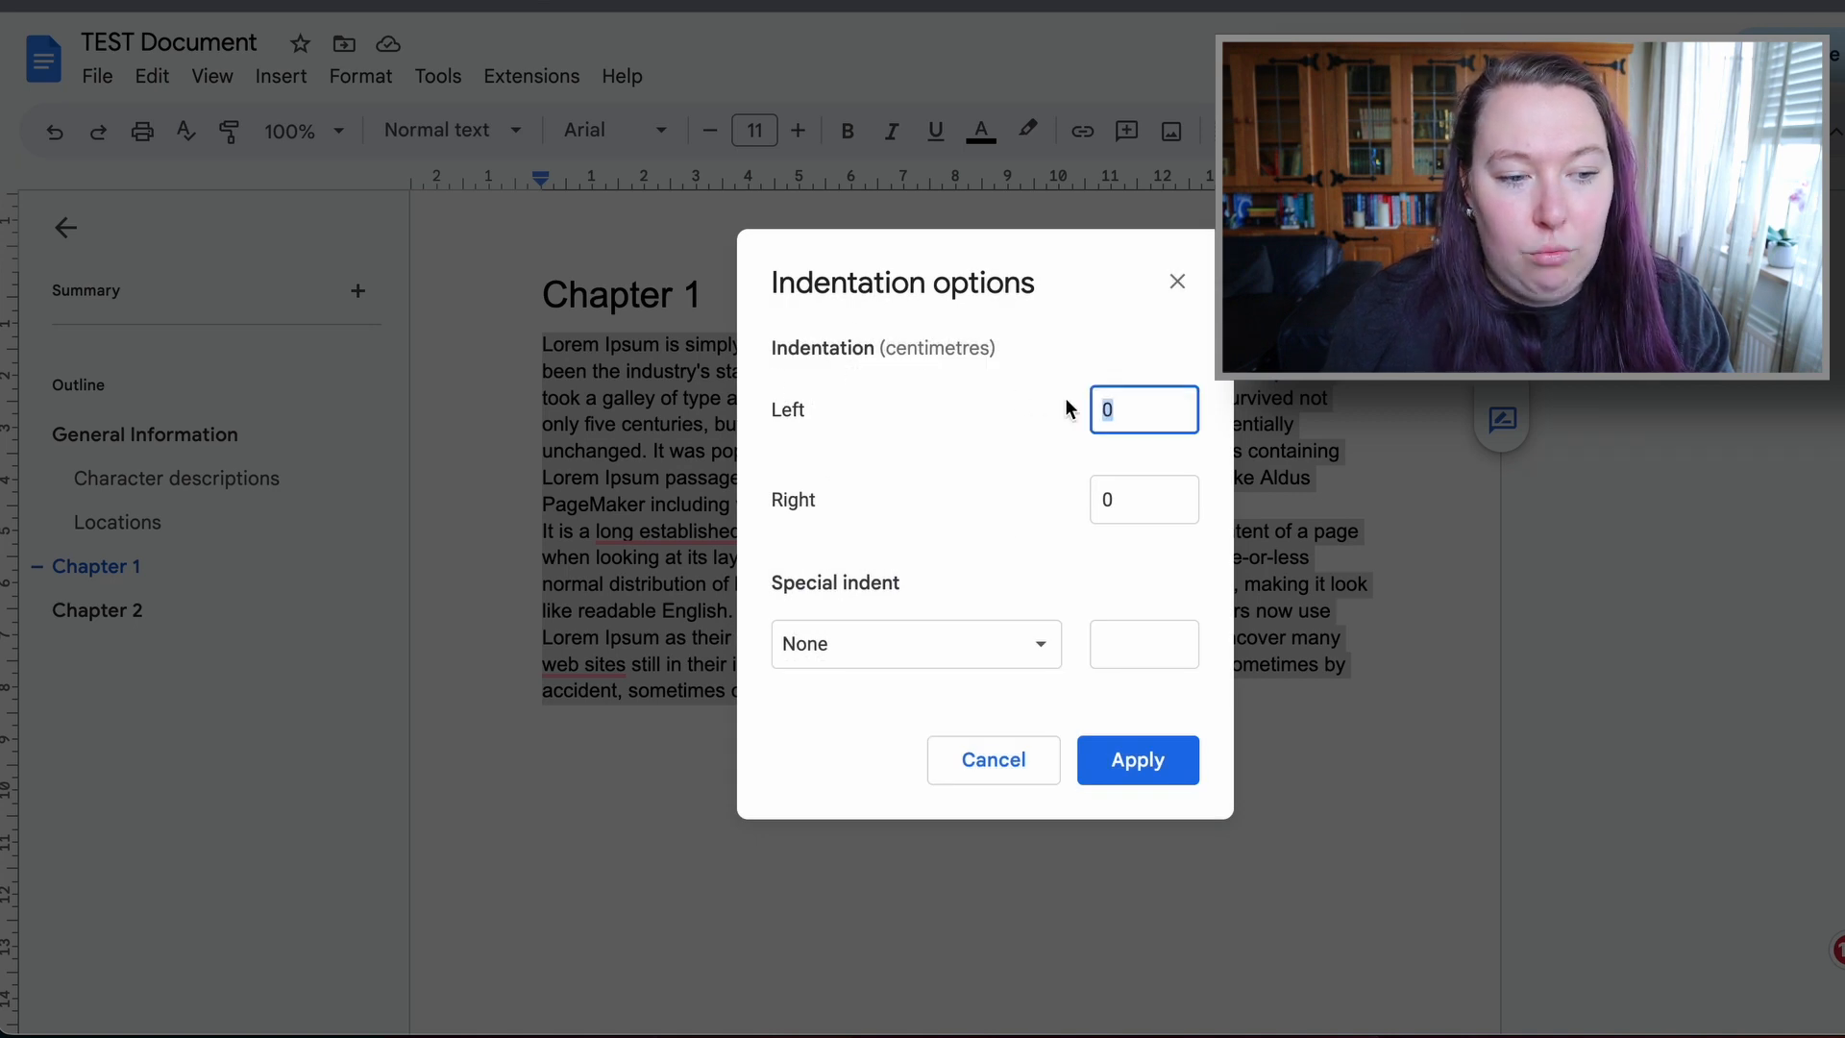
type(",75")
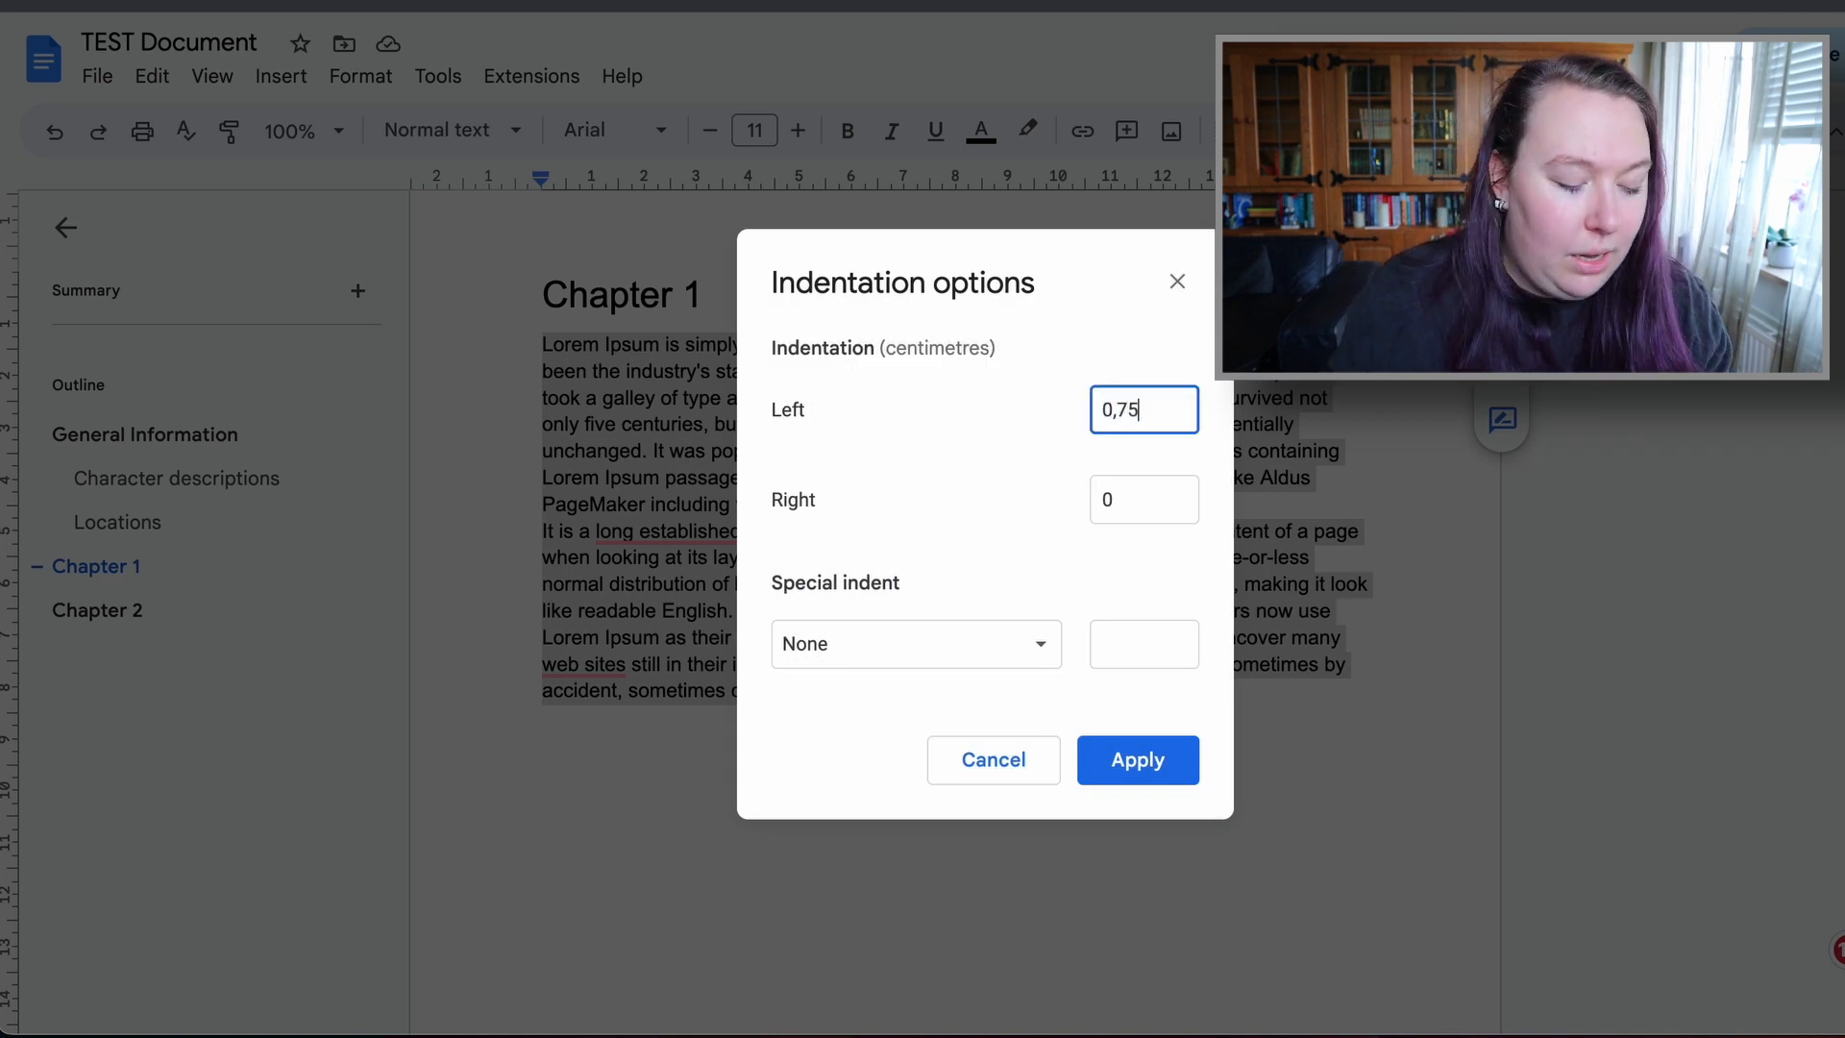
key("Tab")
left_click(1115, 409)
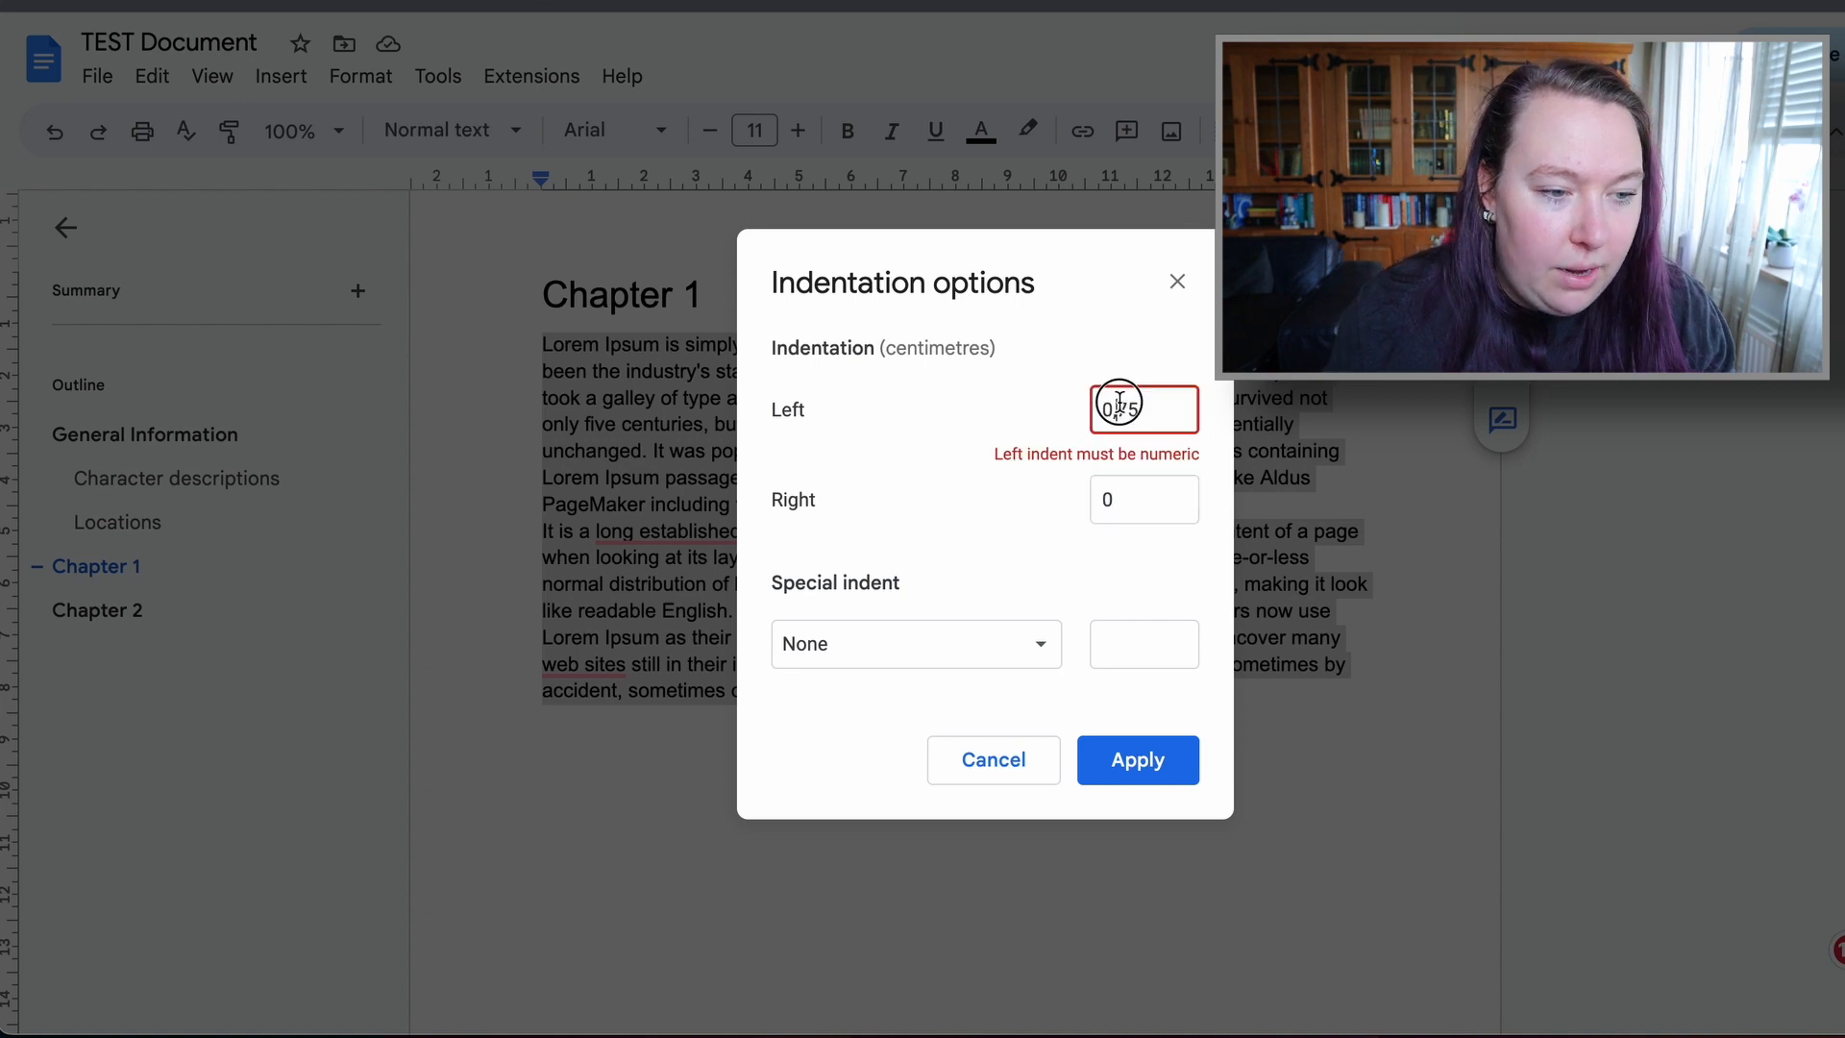
key("Delete")
type(".")
key("Tab")
- Choose a first line special indent of 0.75 cm for the Chapter 1 paragraphs
left_click(950, 663)
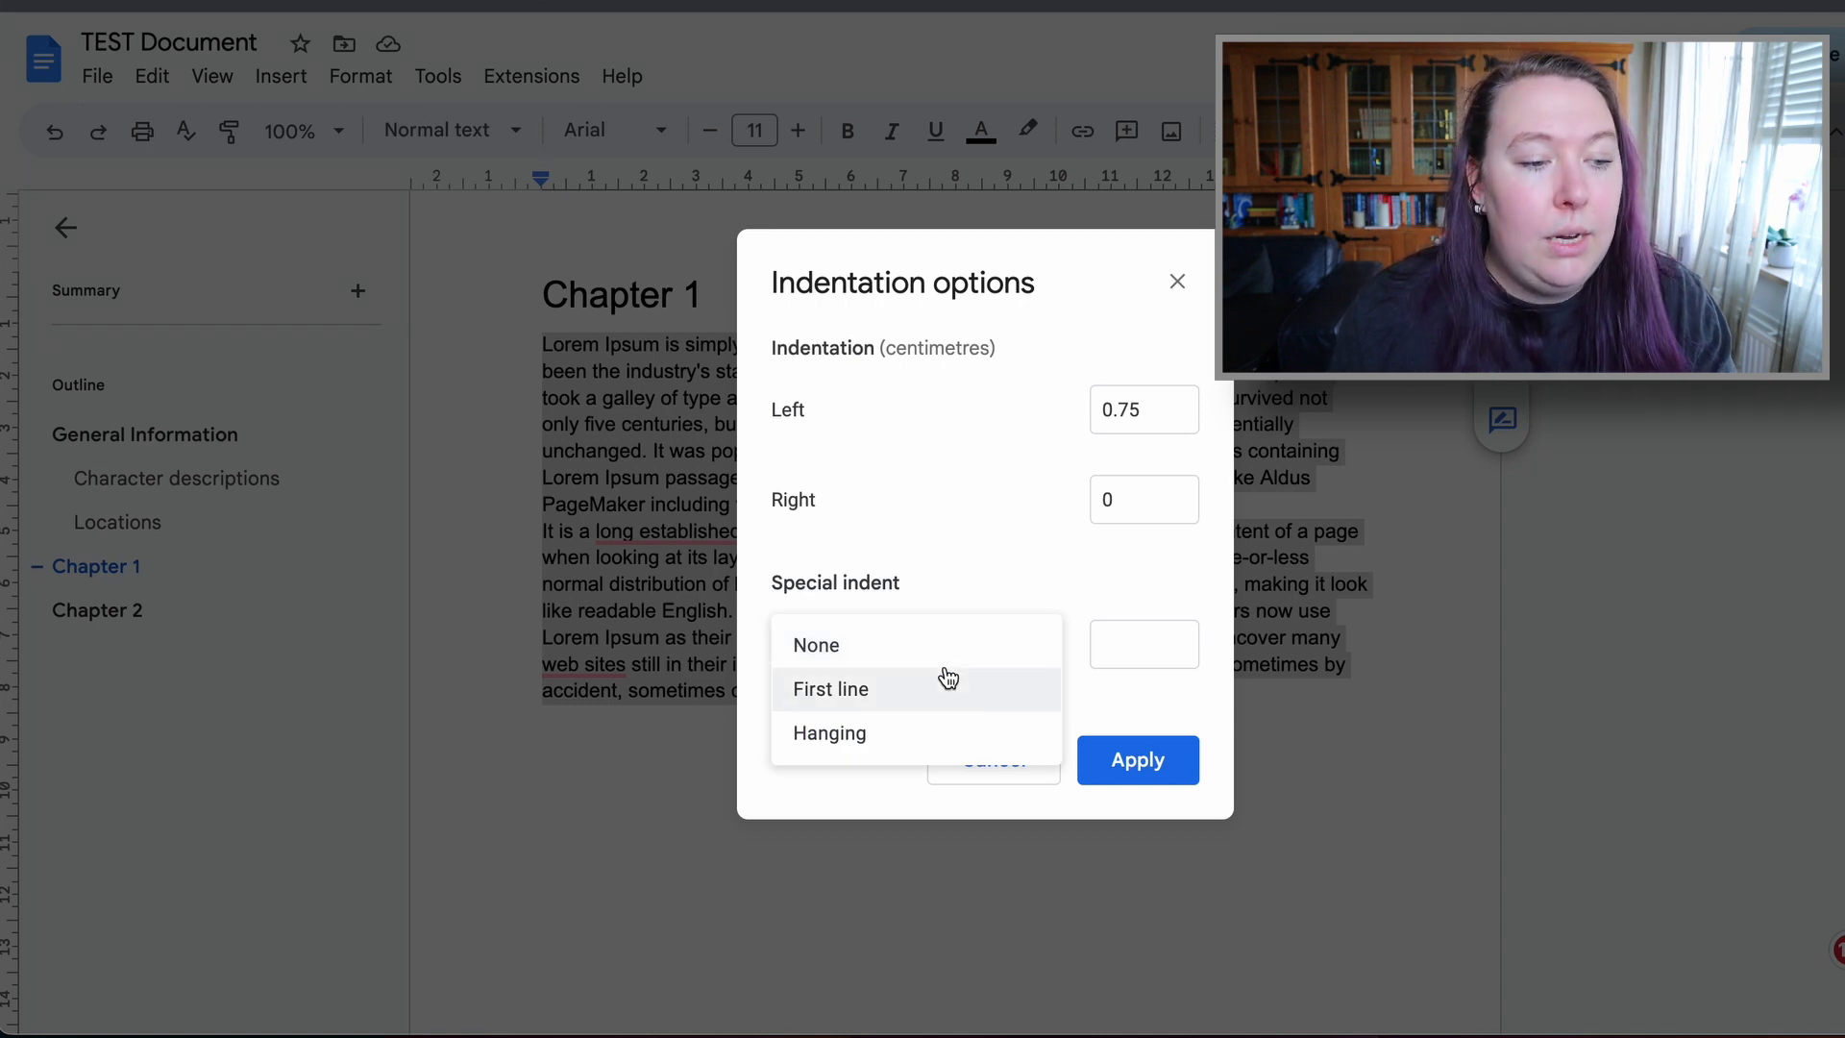
left_click(944, 681)
left_click(1161, 643)
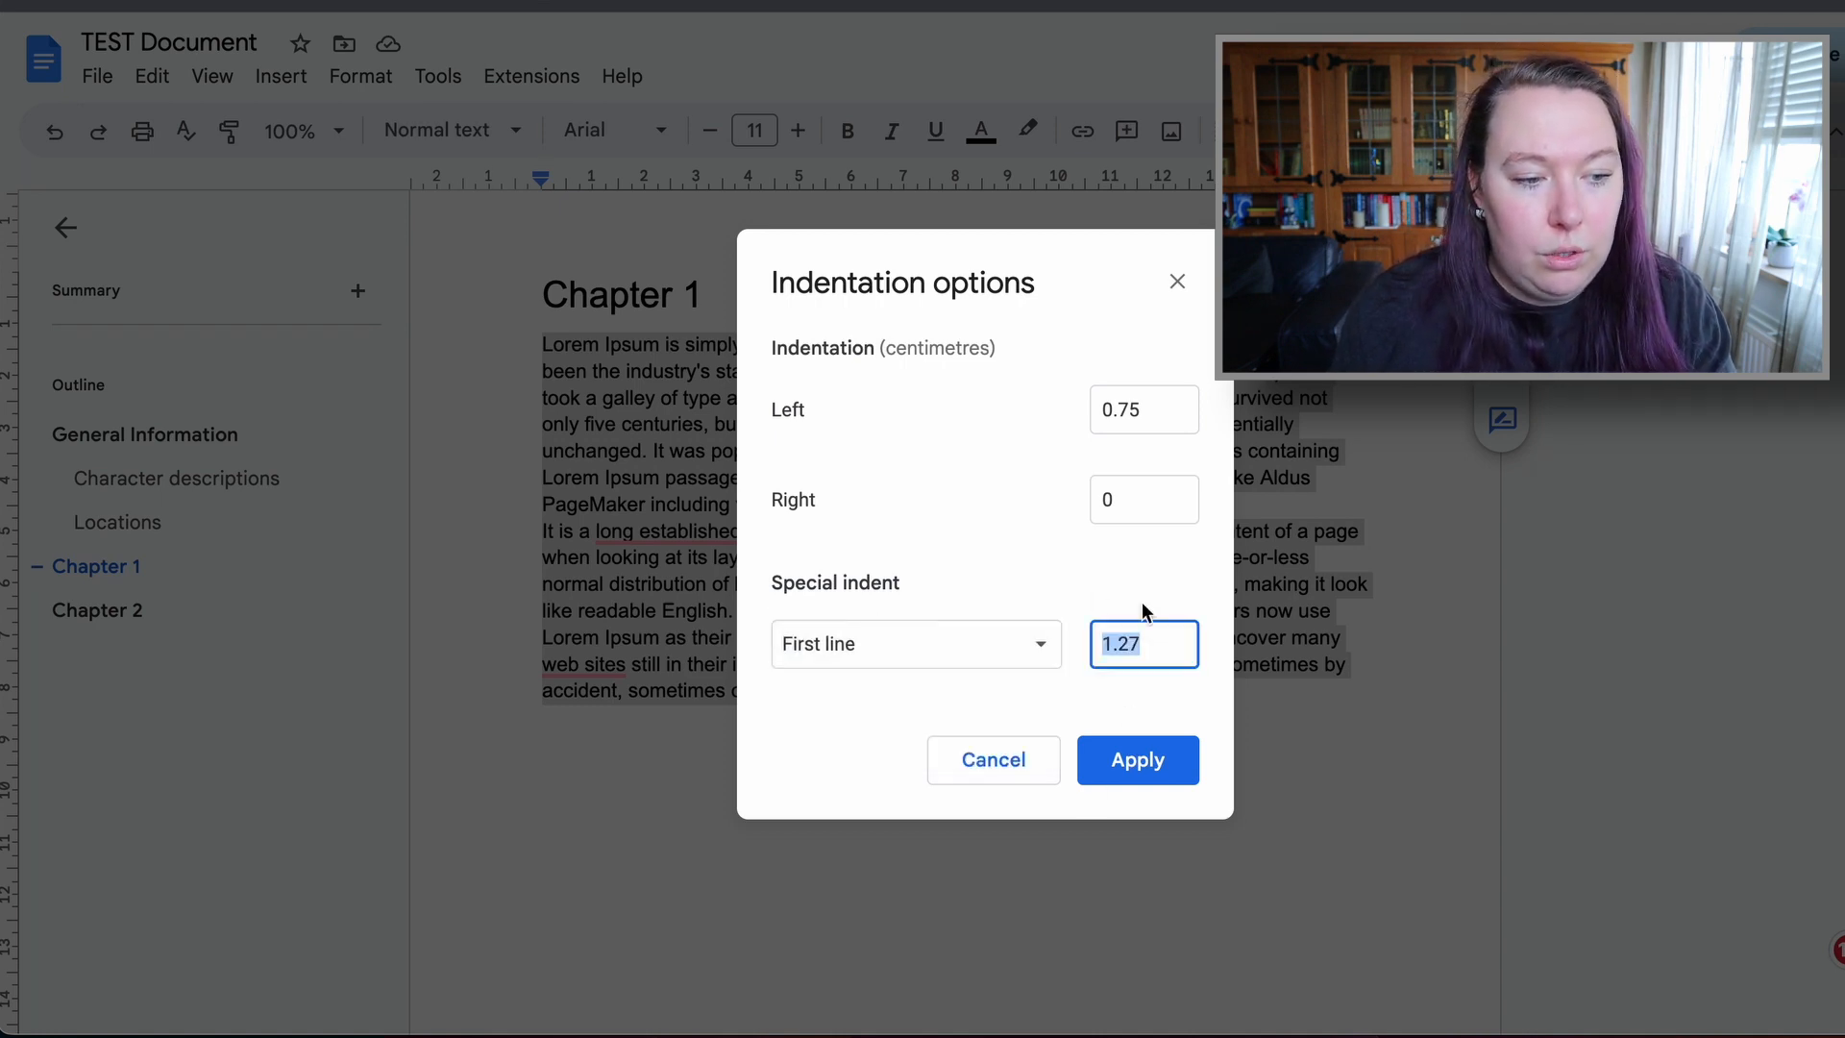
type("0")
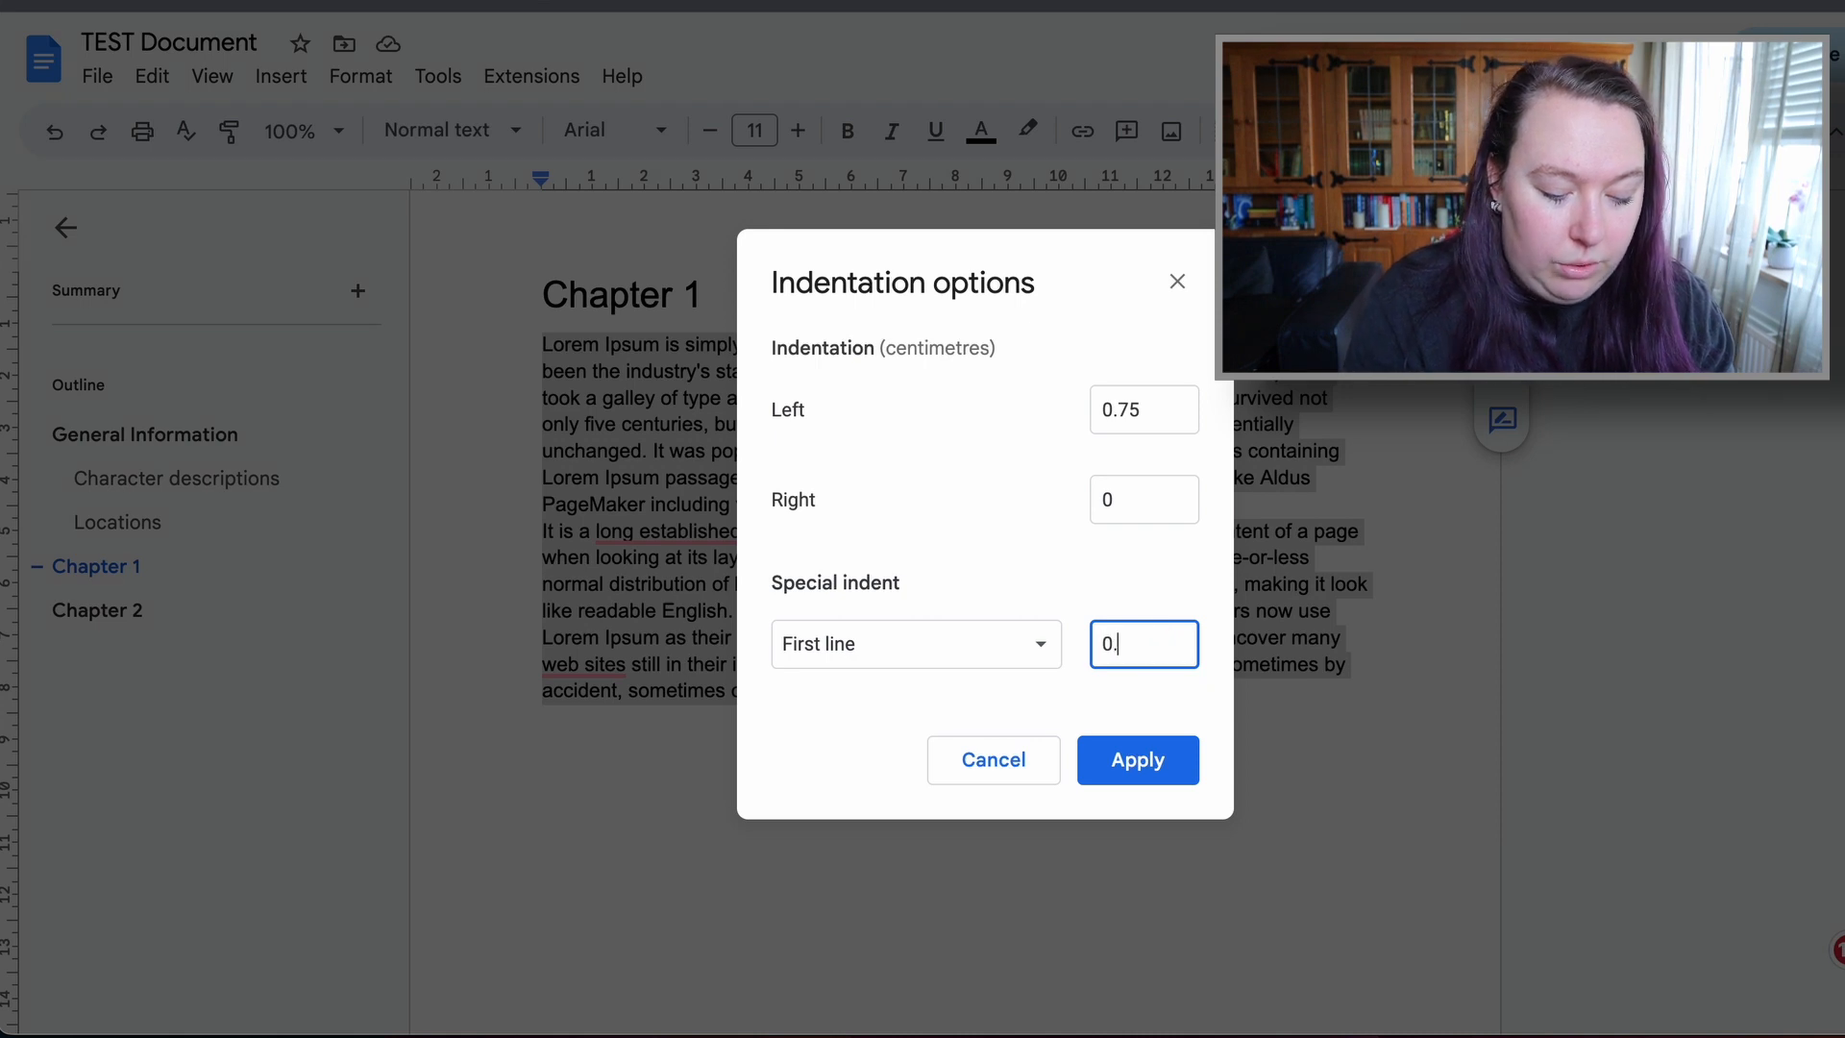
type(".75")
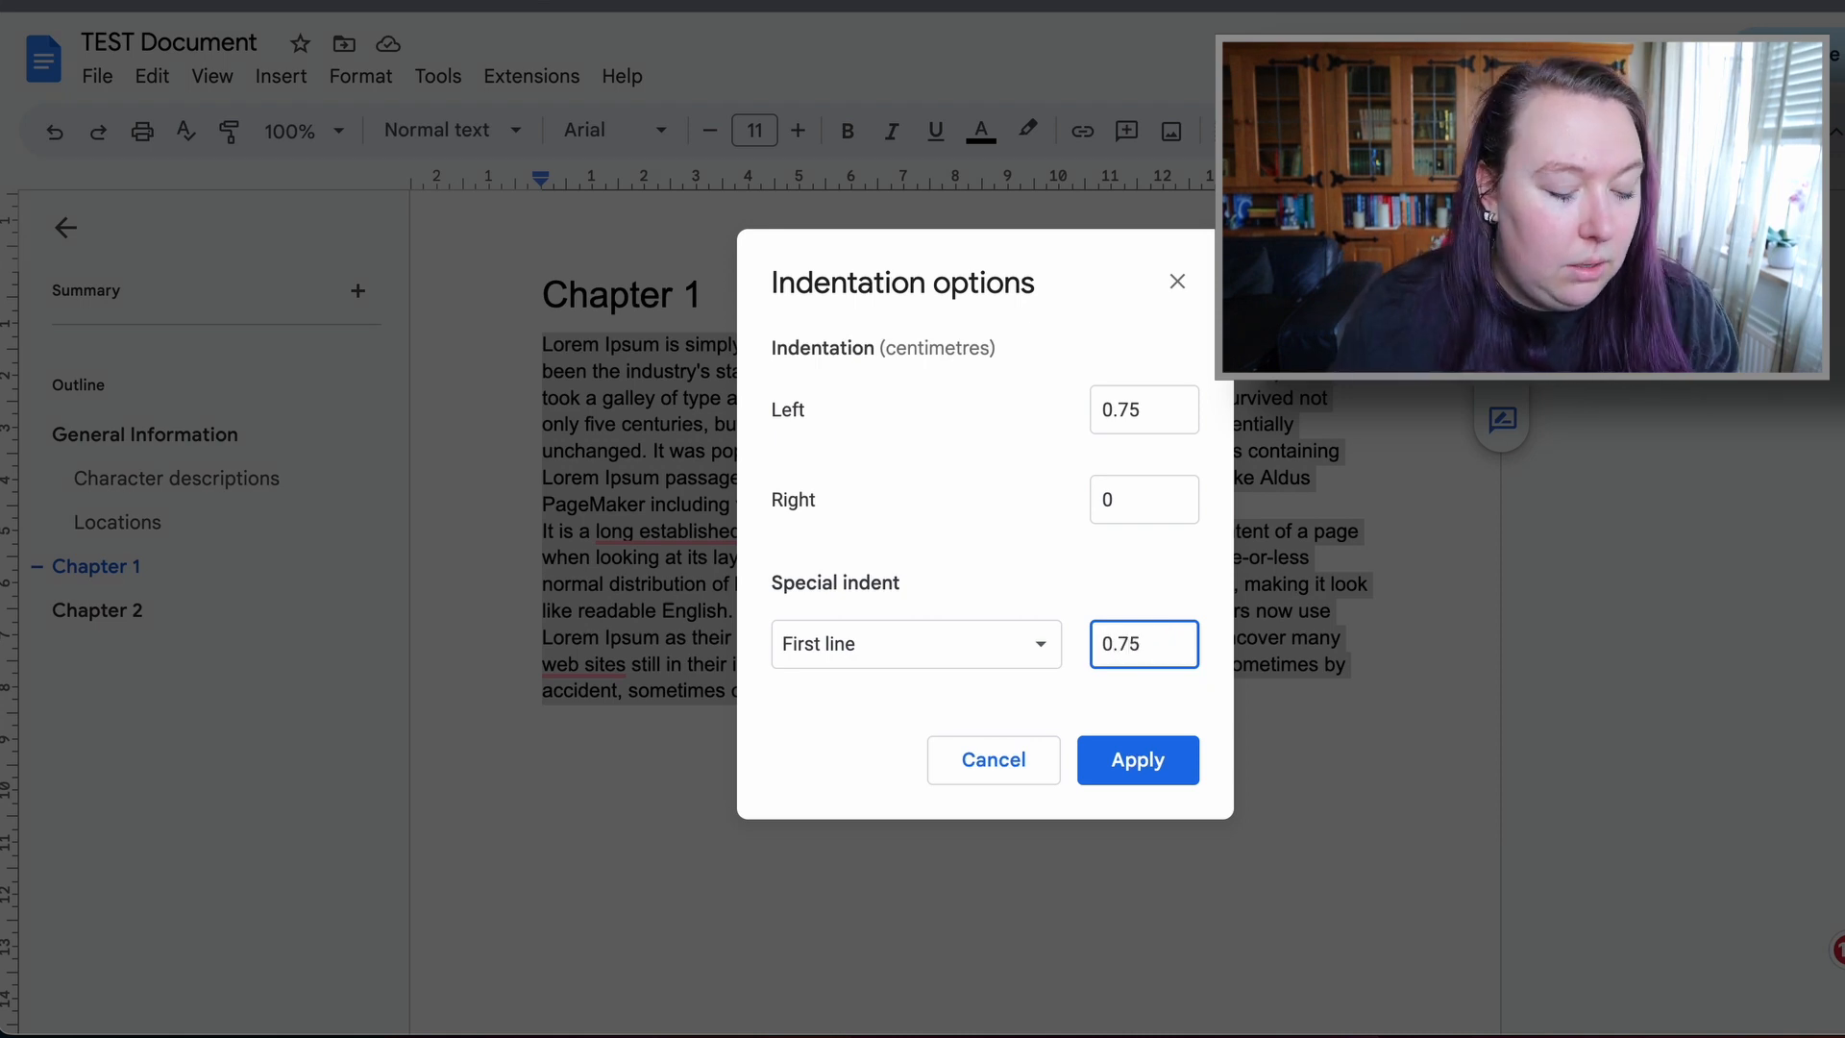
- Set the left indentation to 0 and apply the indentation settings to the Chapter 1 paragraphs
left_click(1153, 421)
type("0")
key("Tab")
left_click(956, 474)
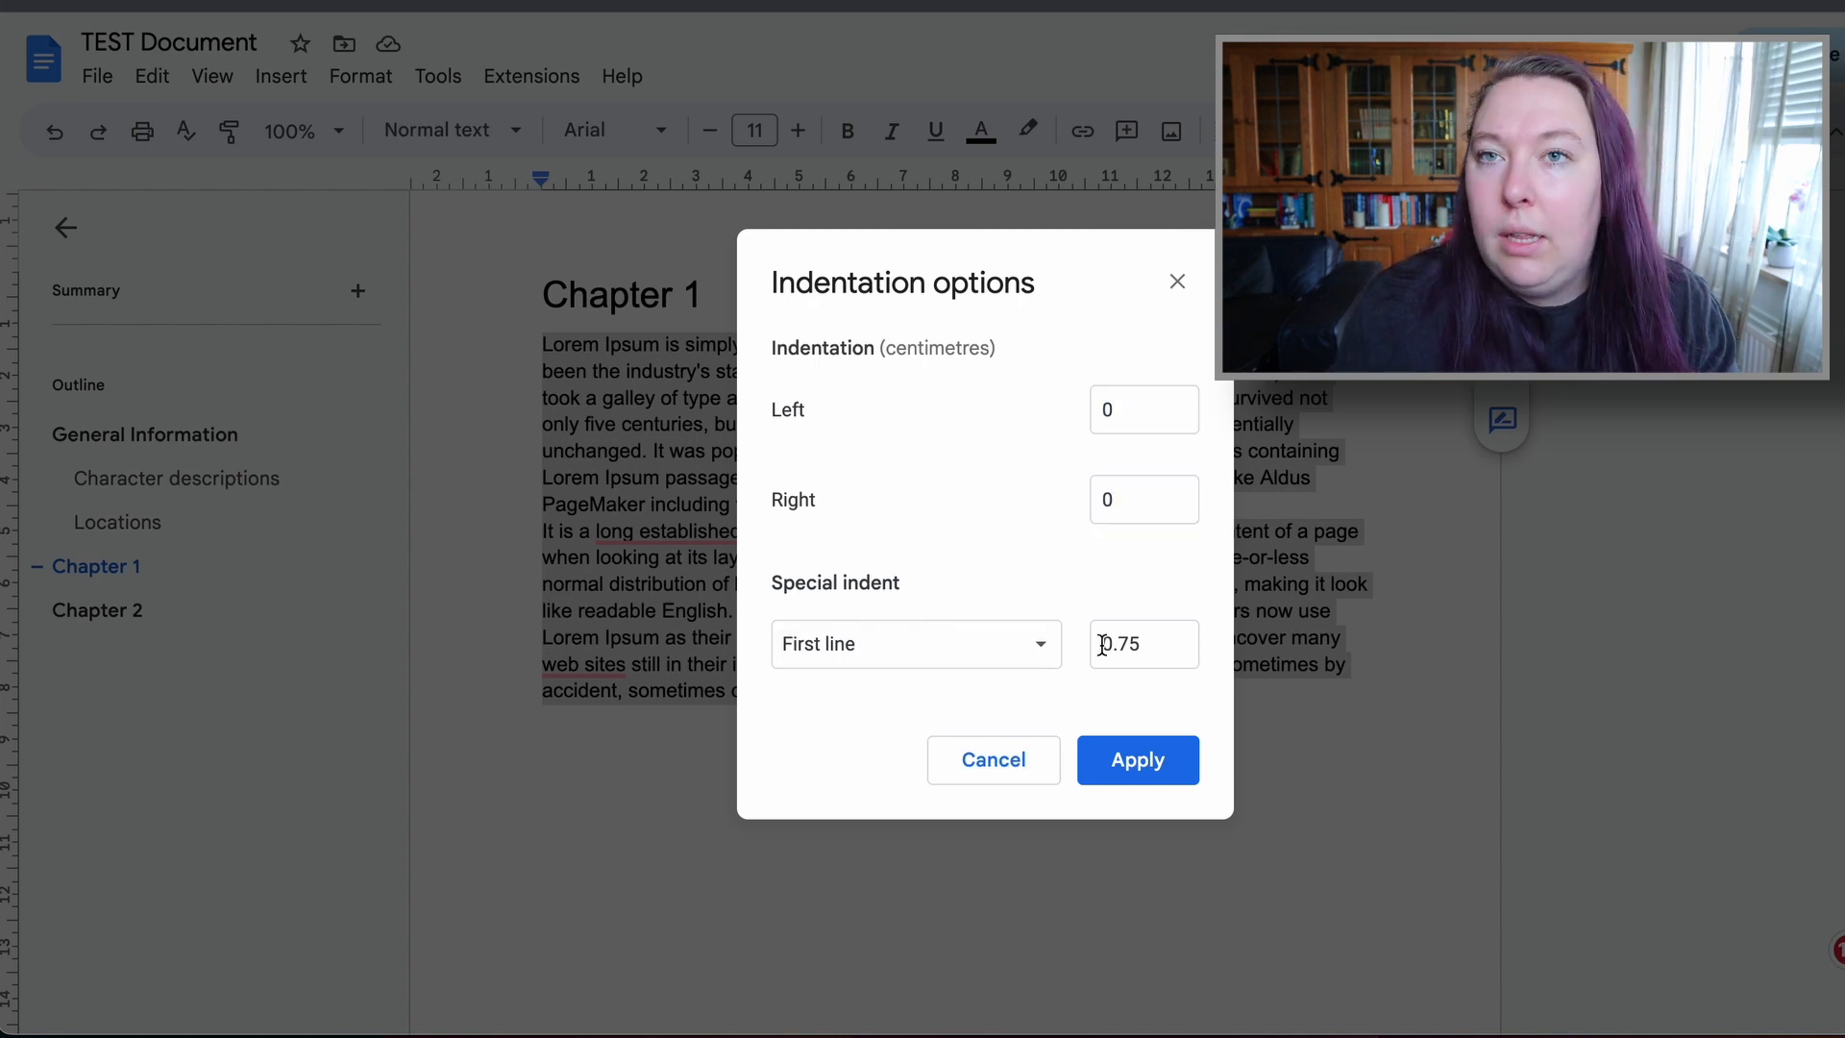
left_click(1129, 756)
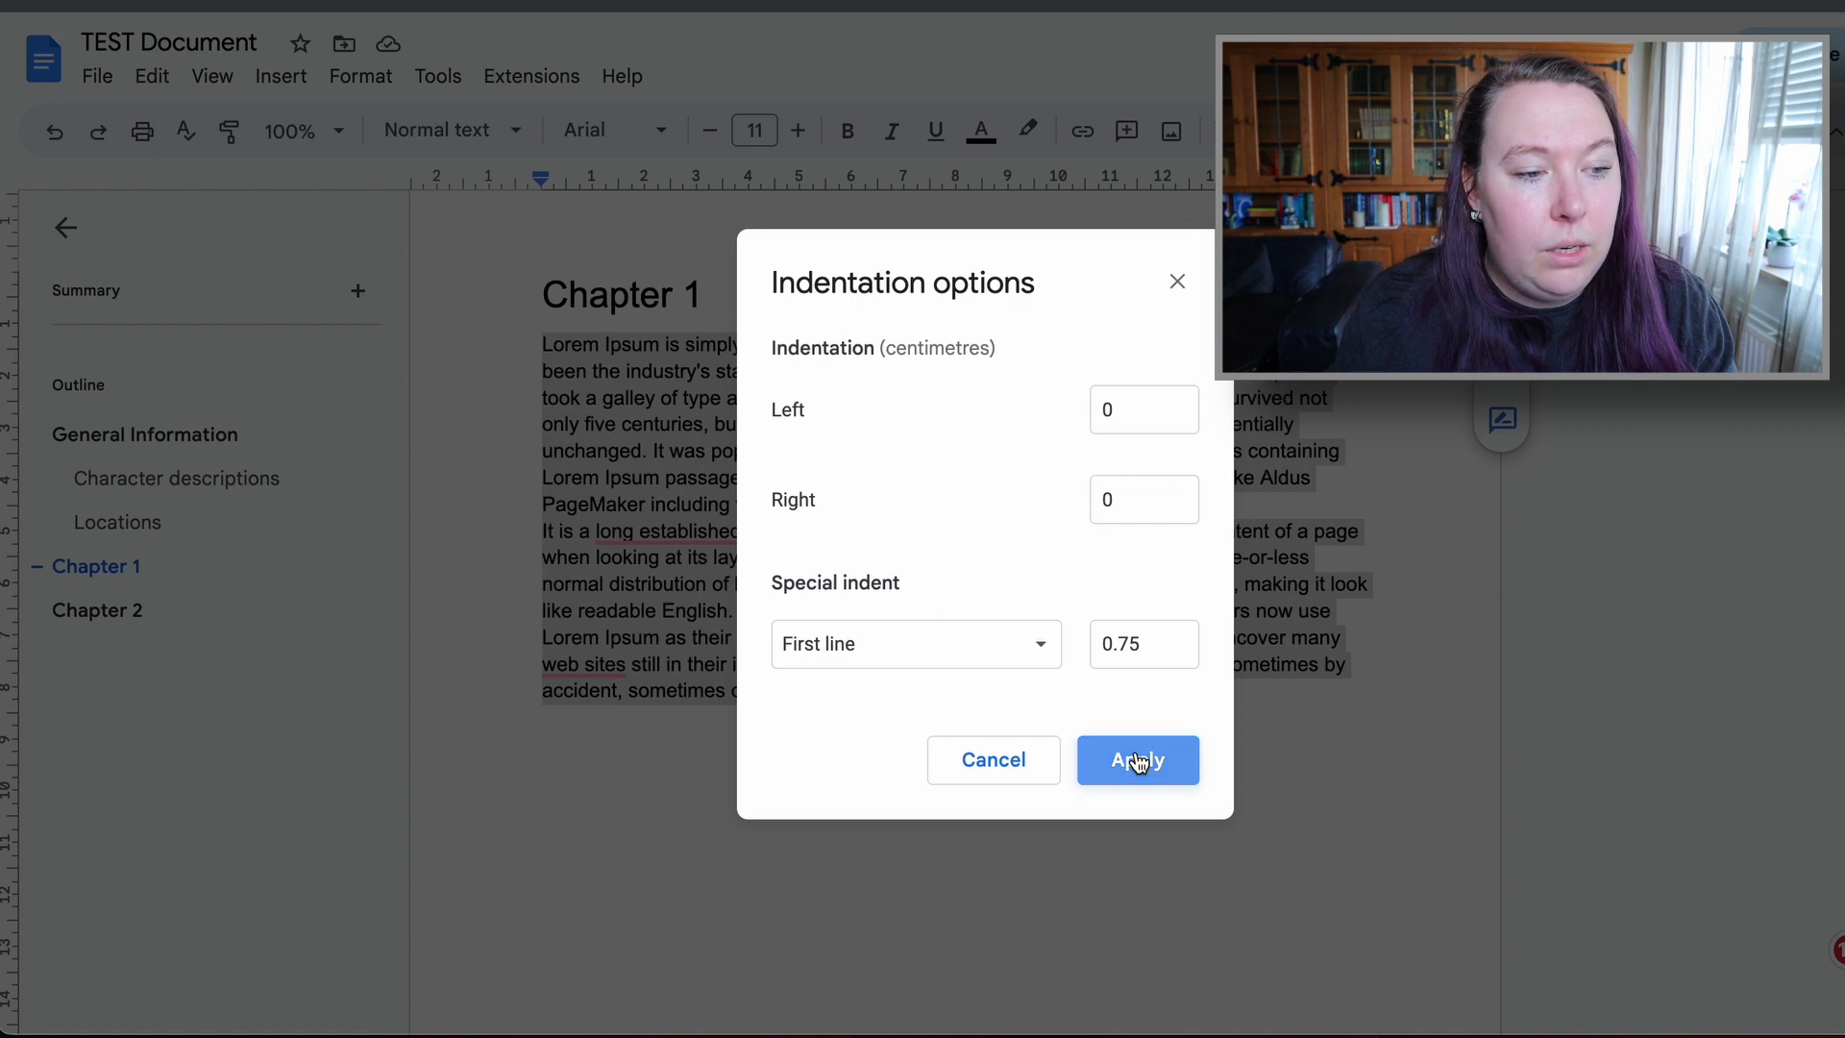
left_click(593, 478)
left_click(533, 345)
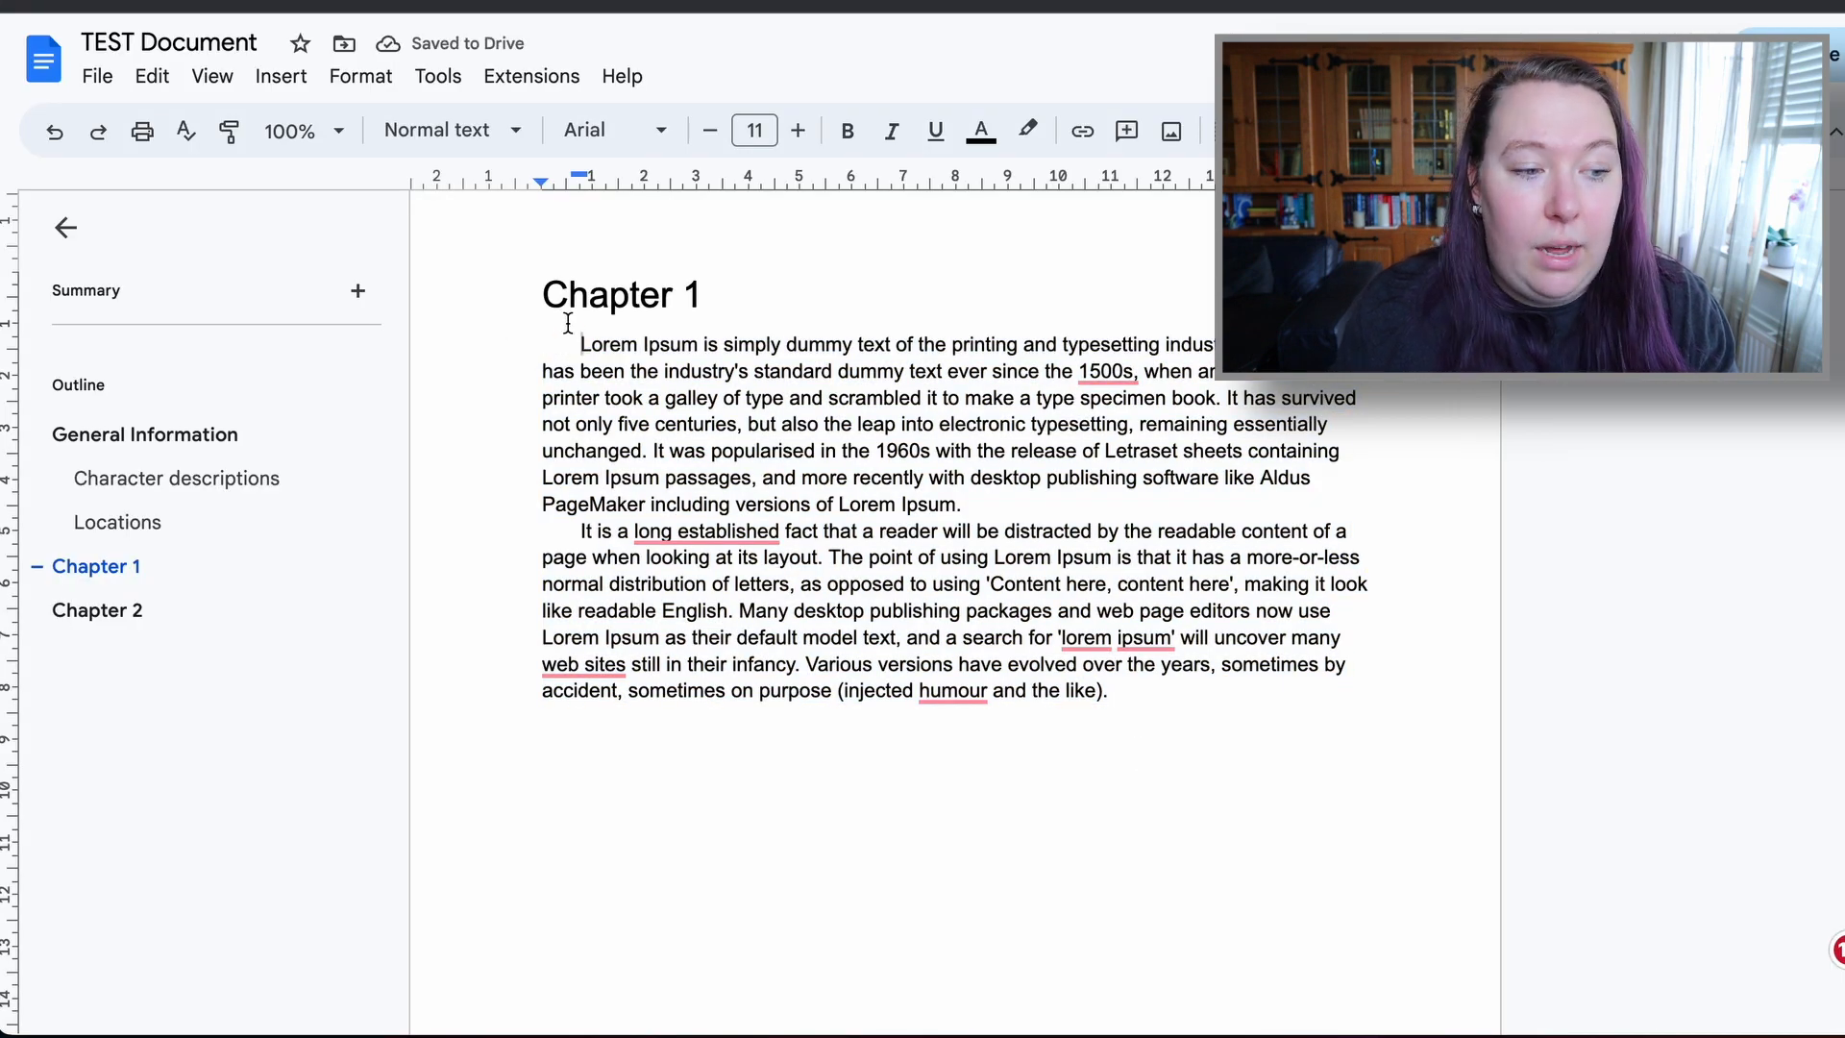
- Increase the line spacing of both Chapter 1 body paragraphs
left_click_drag(567, 347, 1261, 719)
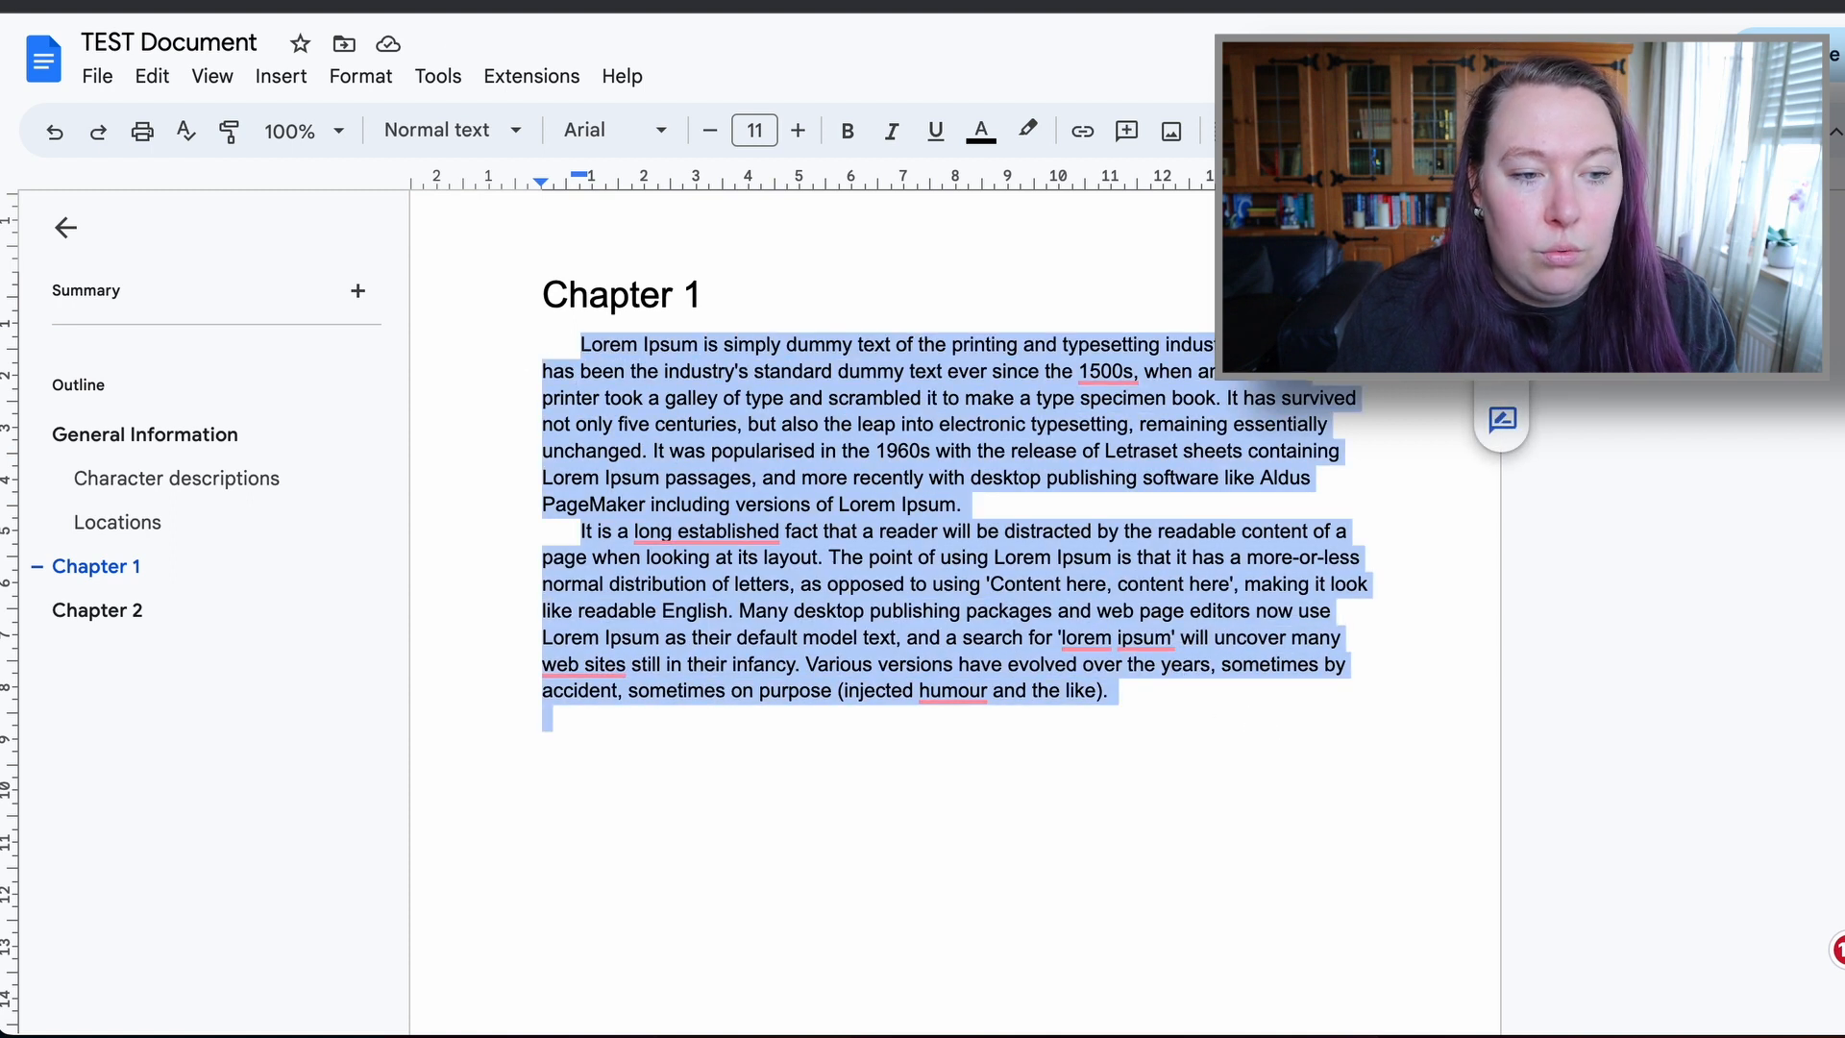
left_click(1280, 130)
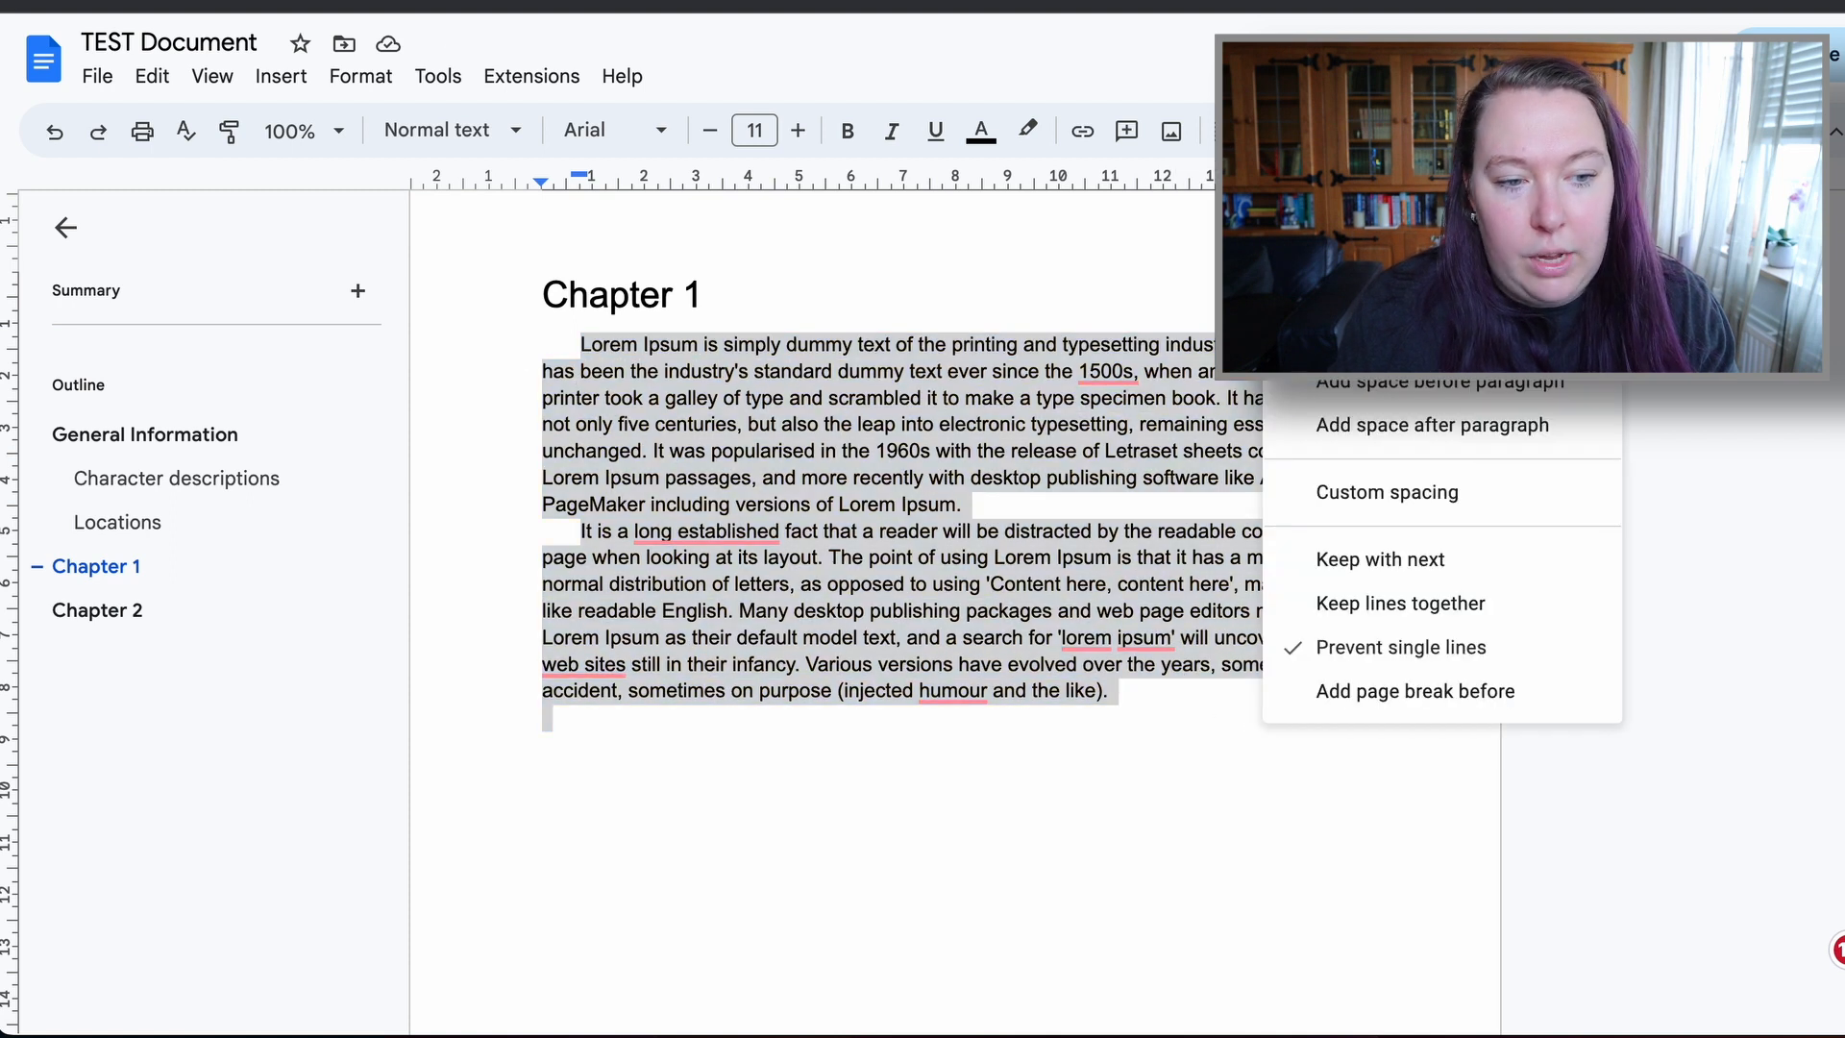
left_click(1330, 270)
left_click(1021, 408)
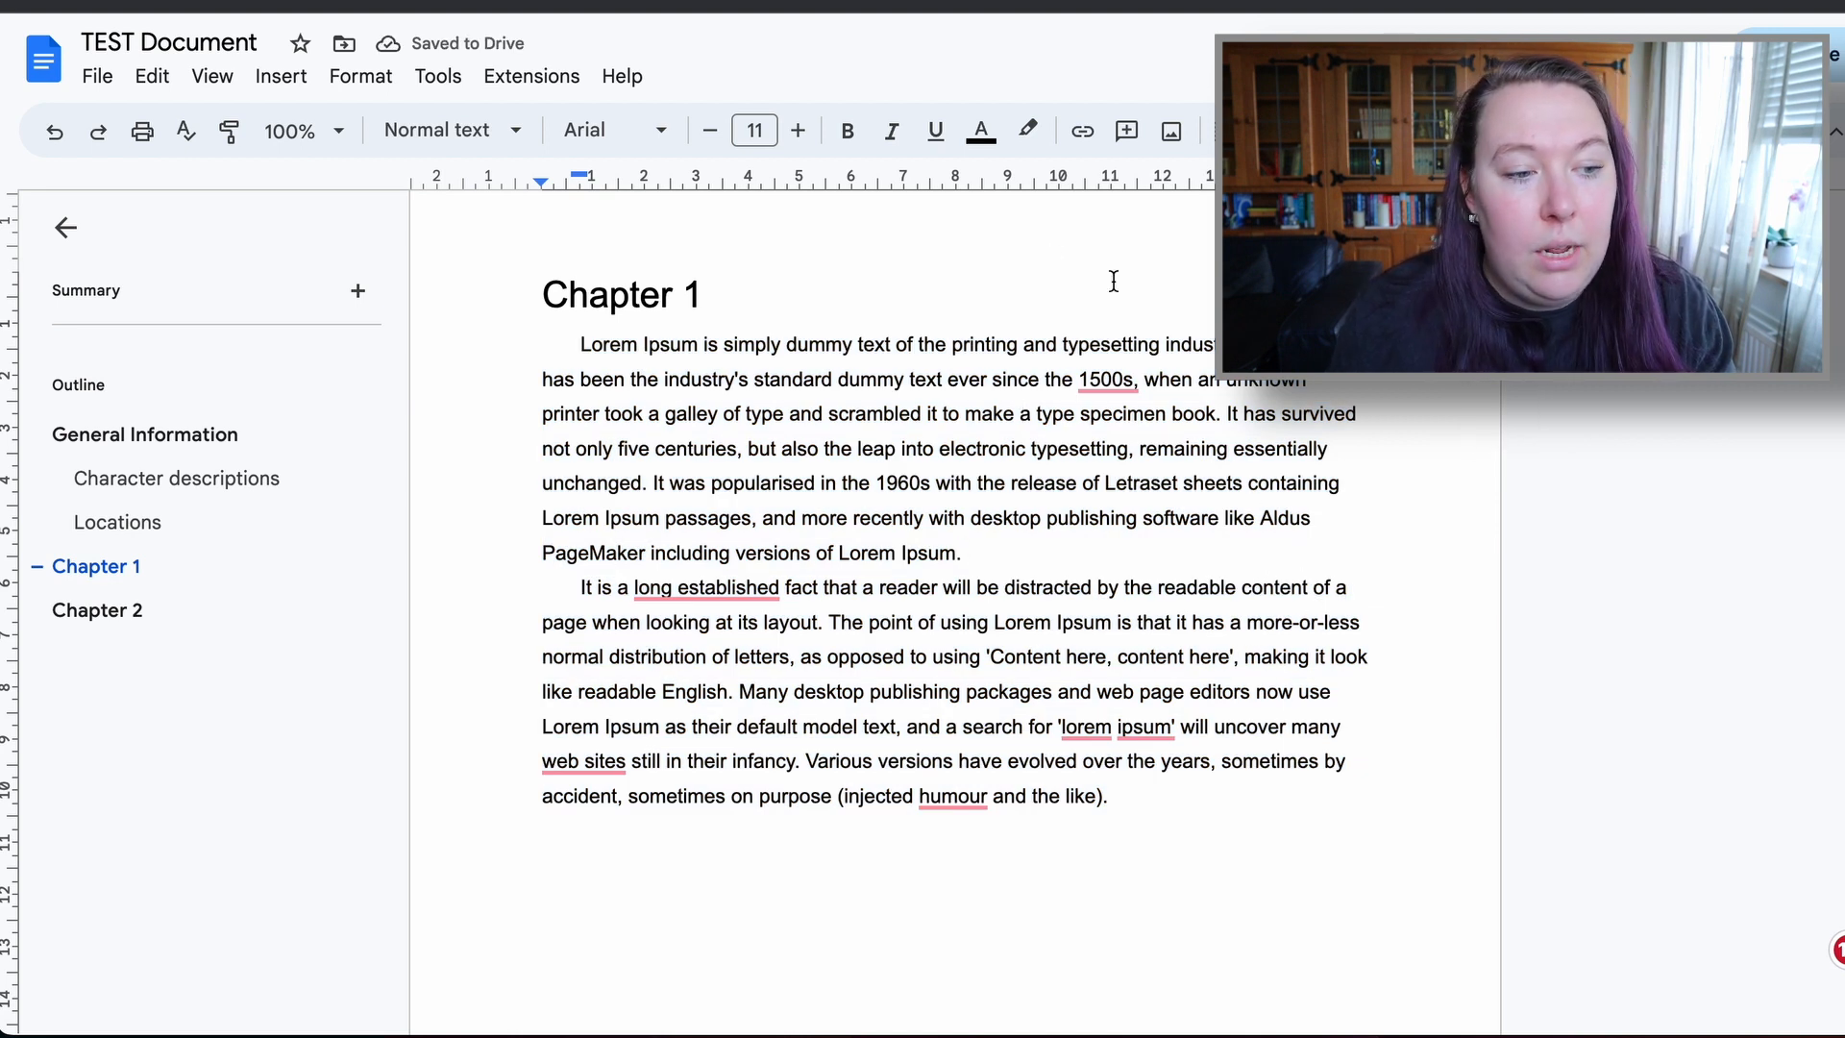
- Compare the indentation and line spacing of the Chapter 1 body text with the unformatted Chapter 2 text
left_click_drag(865, 281, 1067, 704)
left_click(1067, 705)
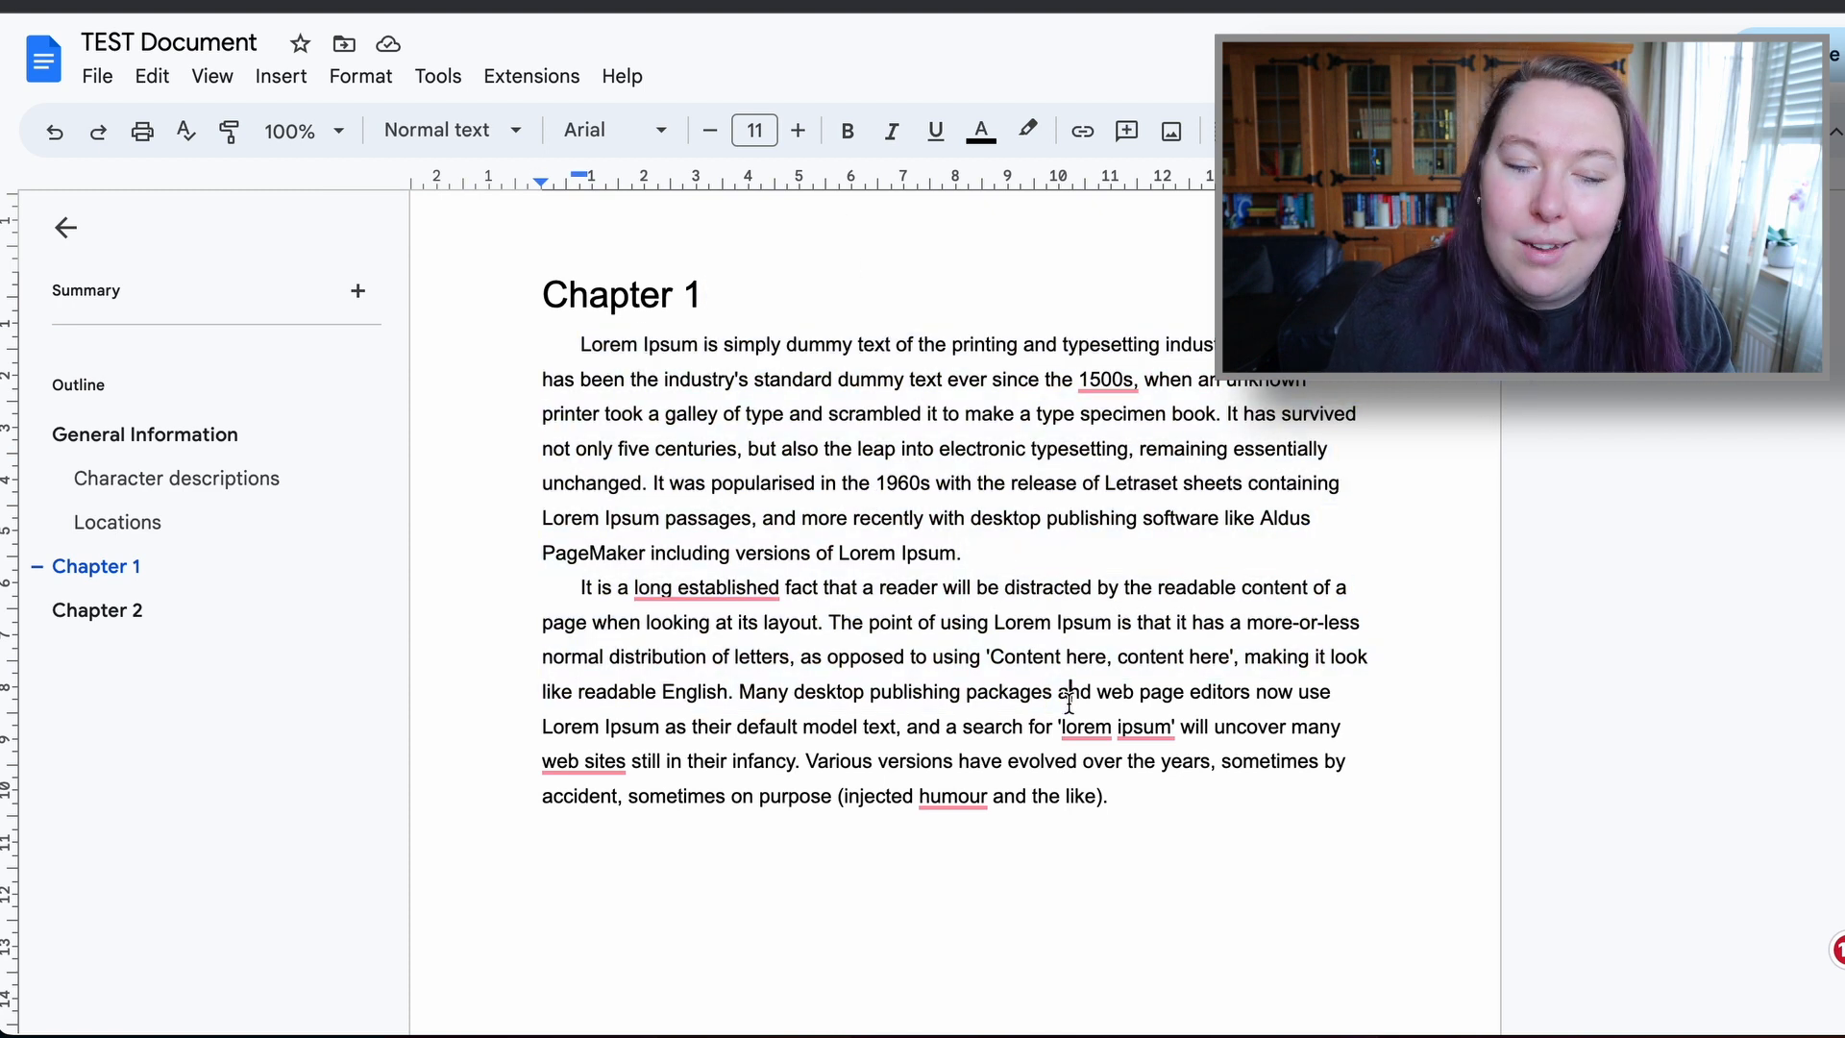
scroll(1067, 705, "down", 16)
scroll(631, 372, "up", 16)
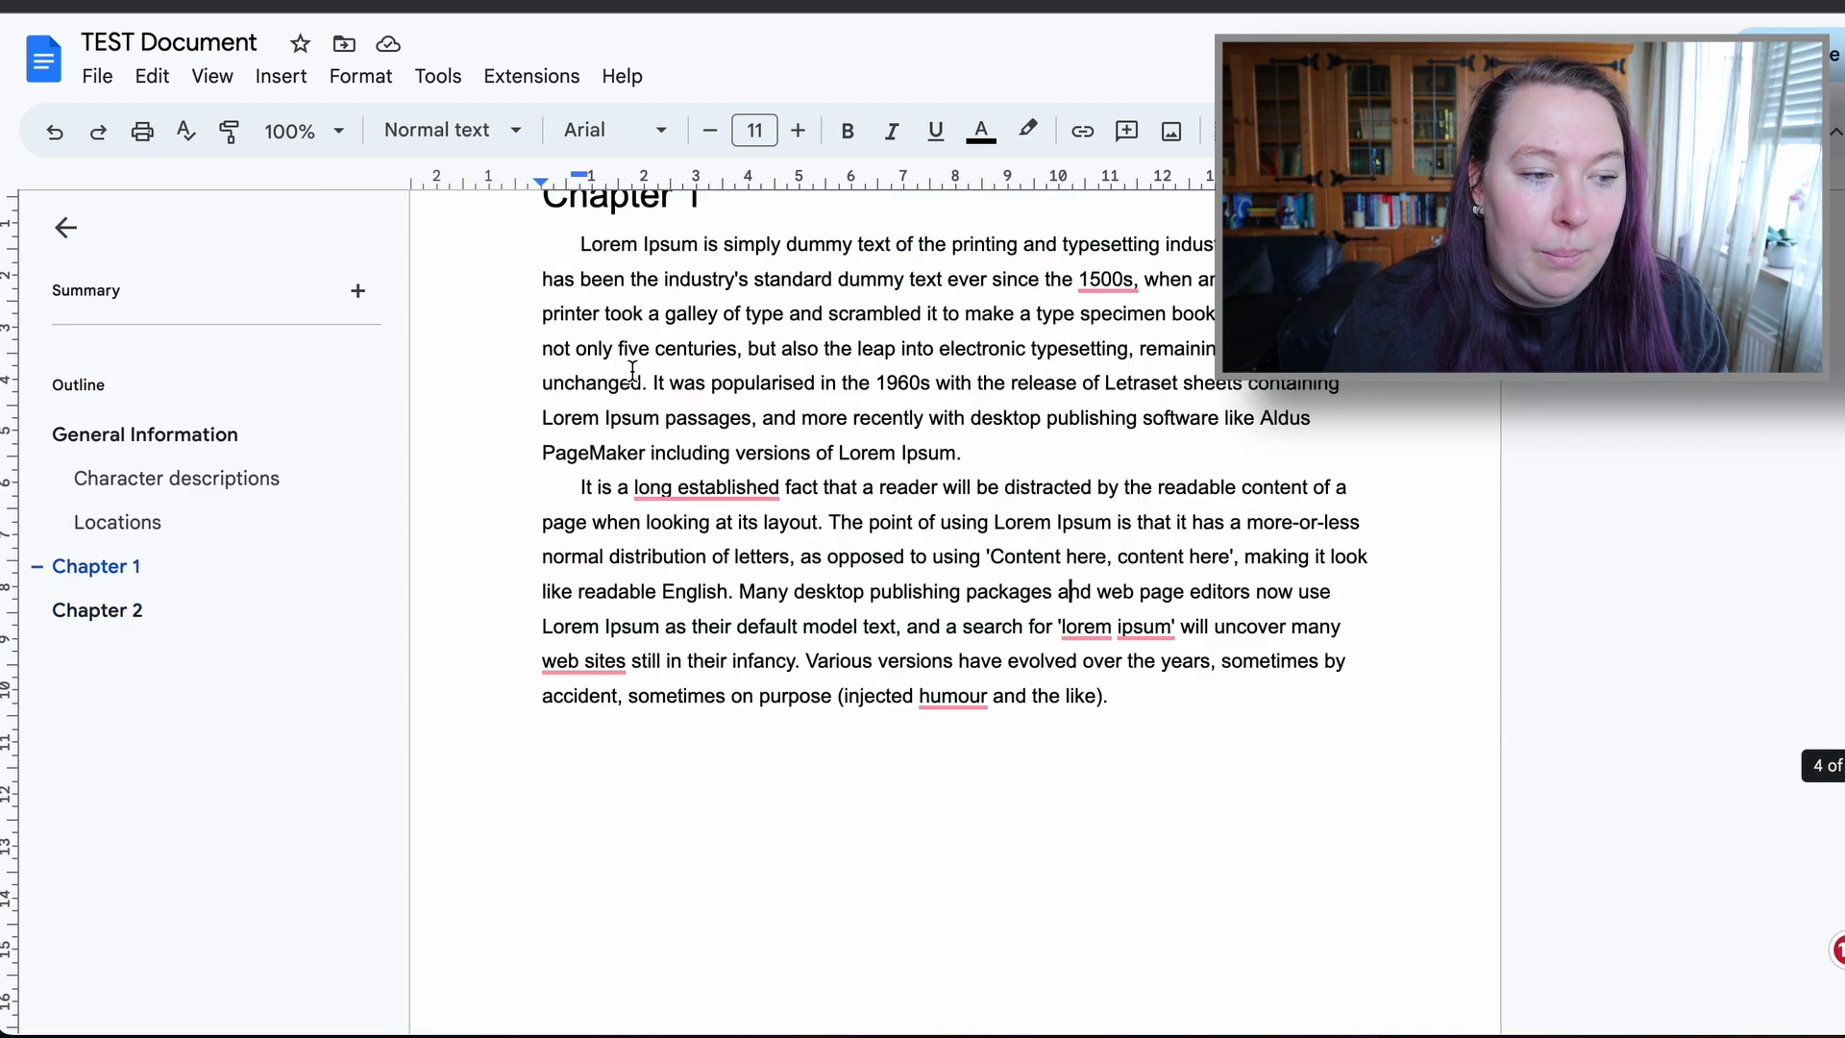
left_click_drag(579, 243, 756, 272)
scroll(749, 515, "down", 15)
left_click_drag(543, 224, 910, 774)
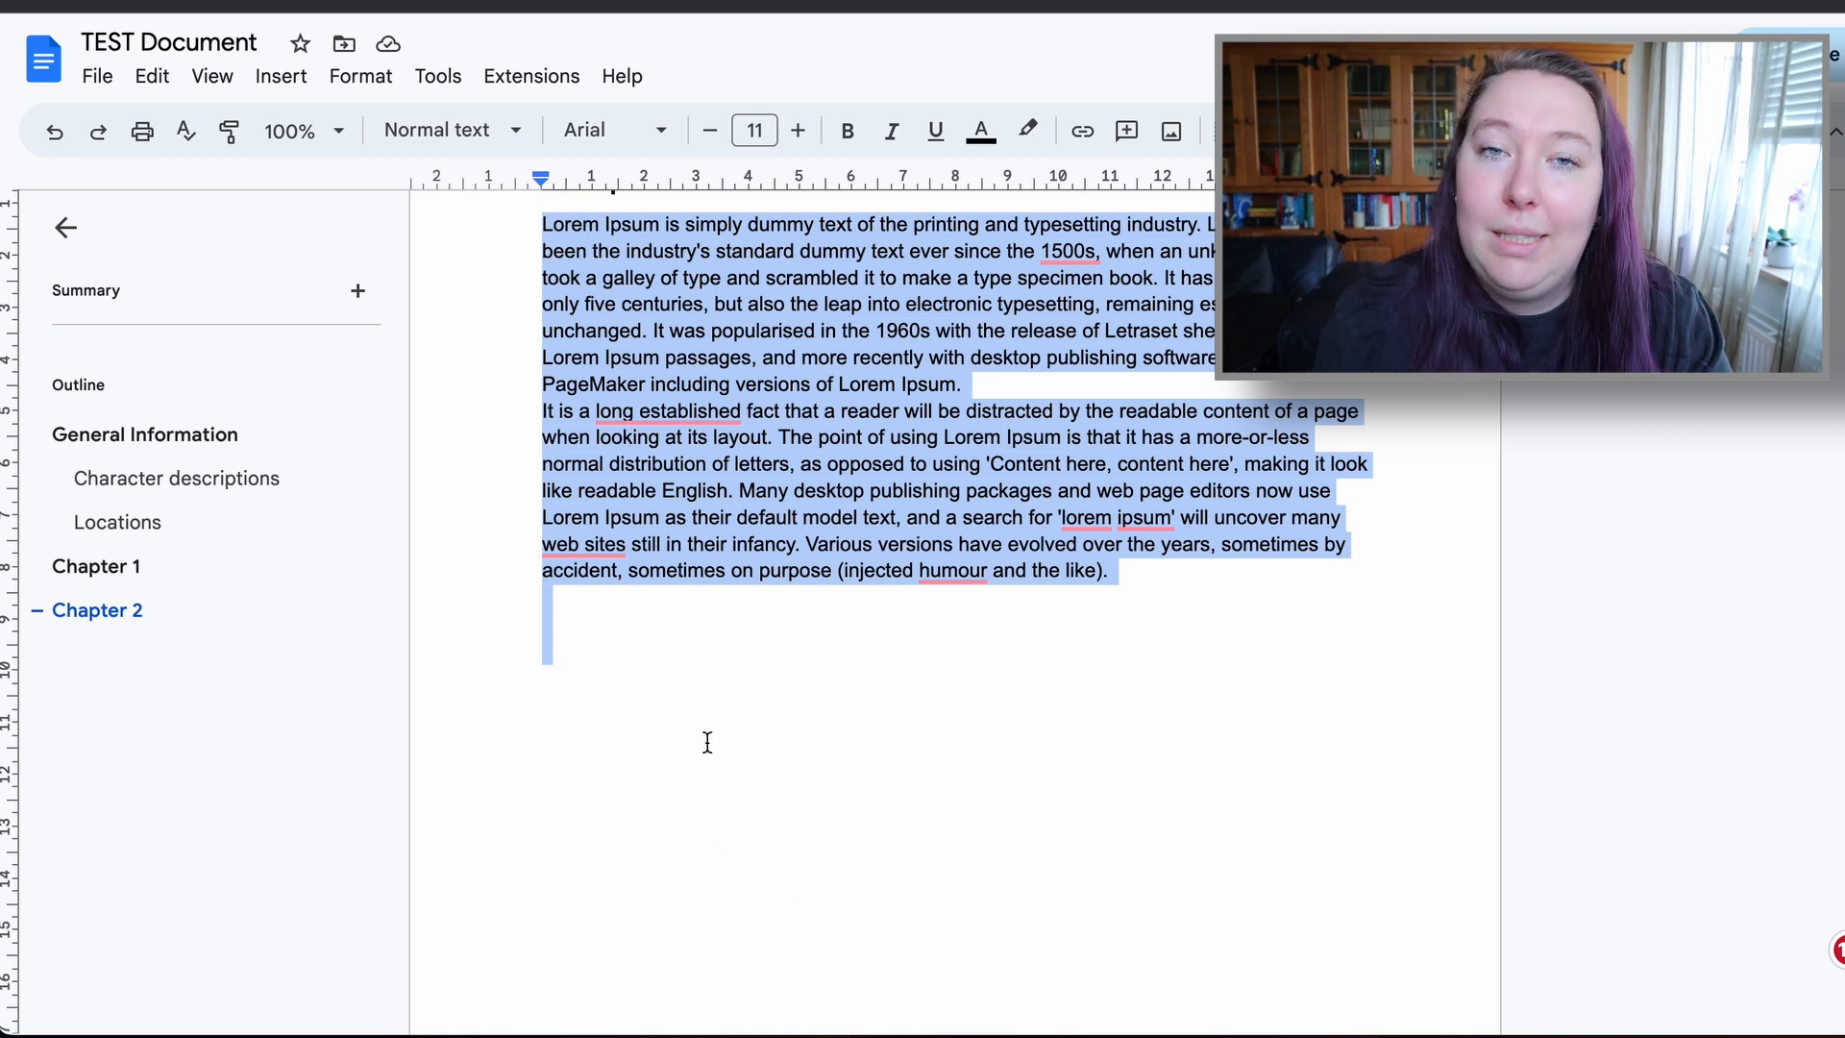
scroll(783, 742, "up", 12)
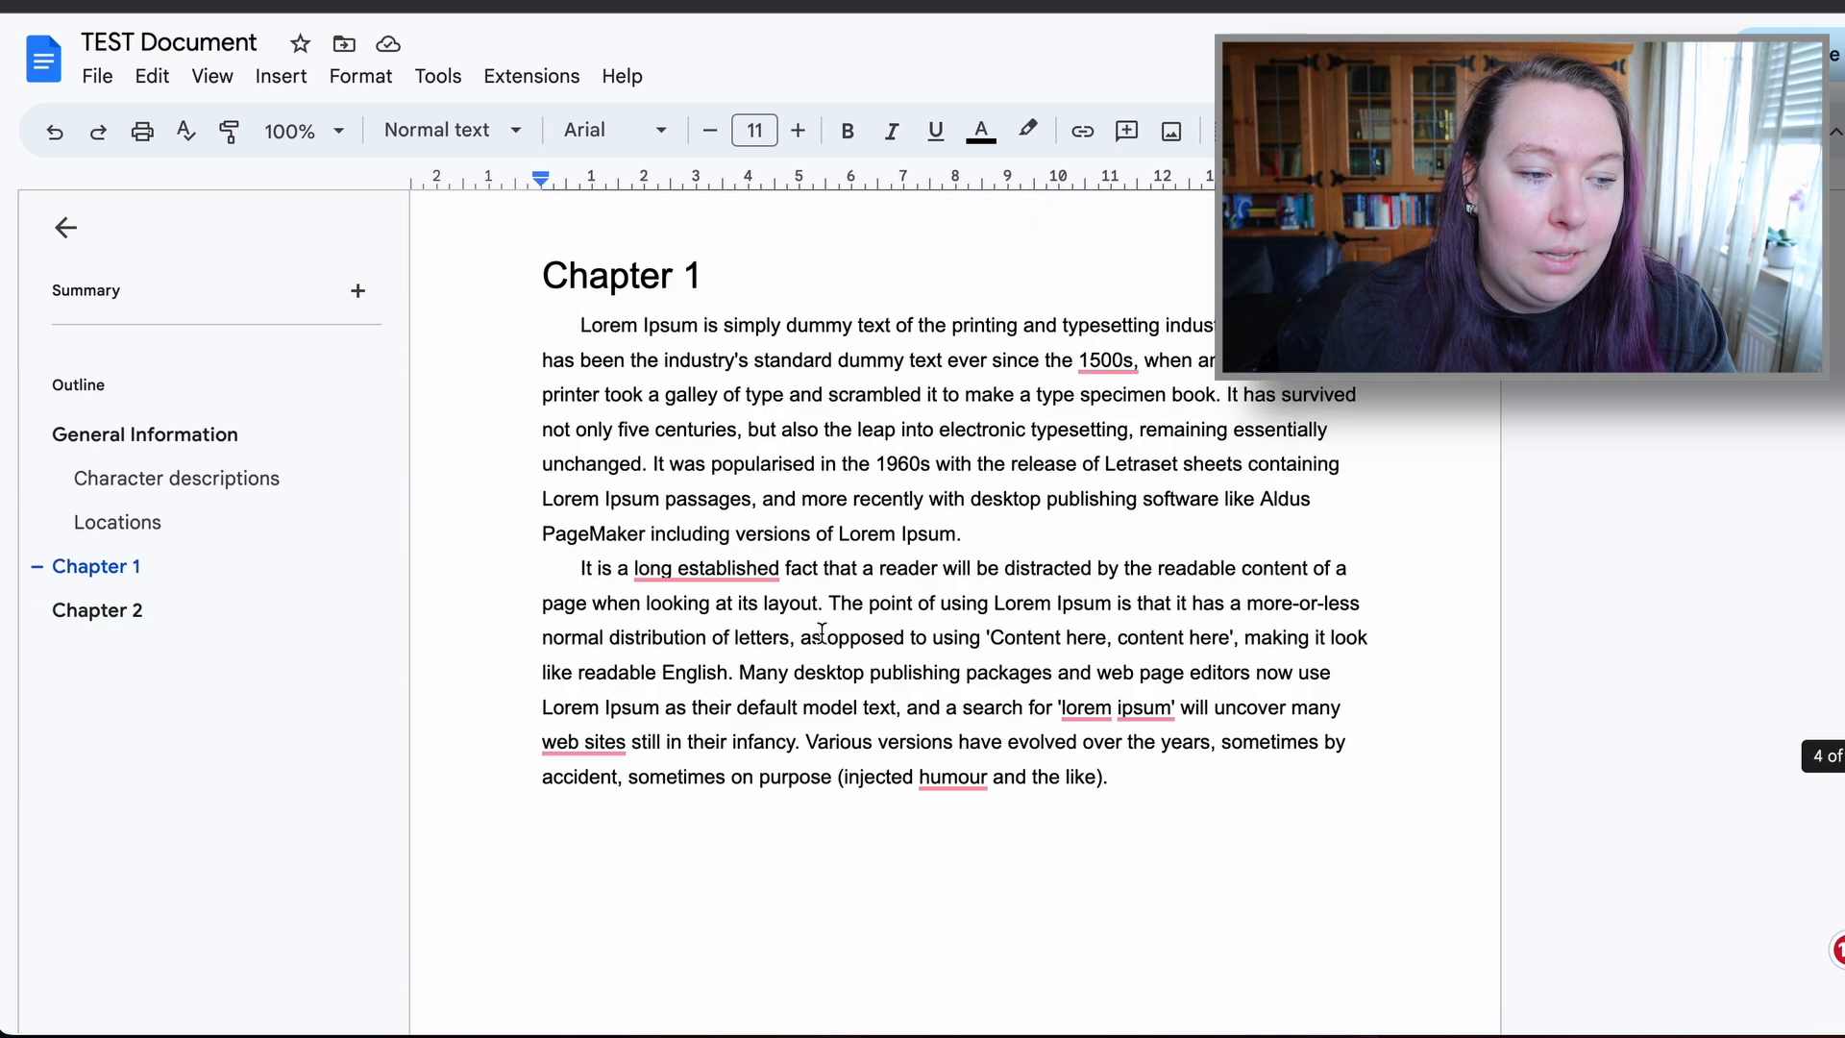
left_click_drag(858, 360, 1026, 645)
left_click(1029, 661)
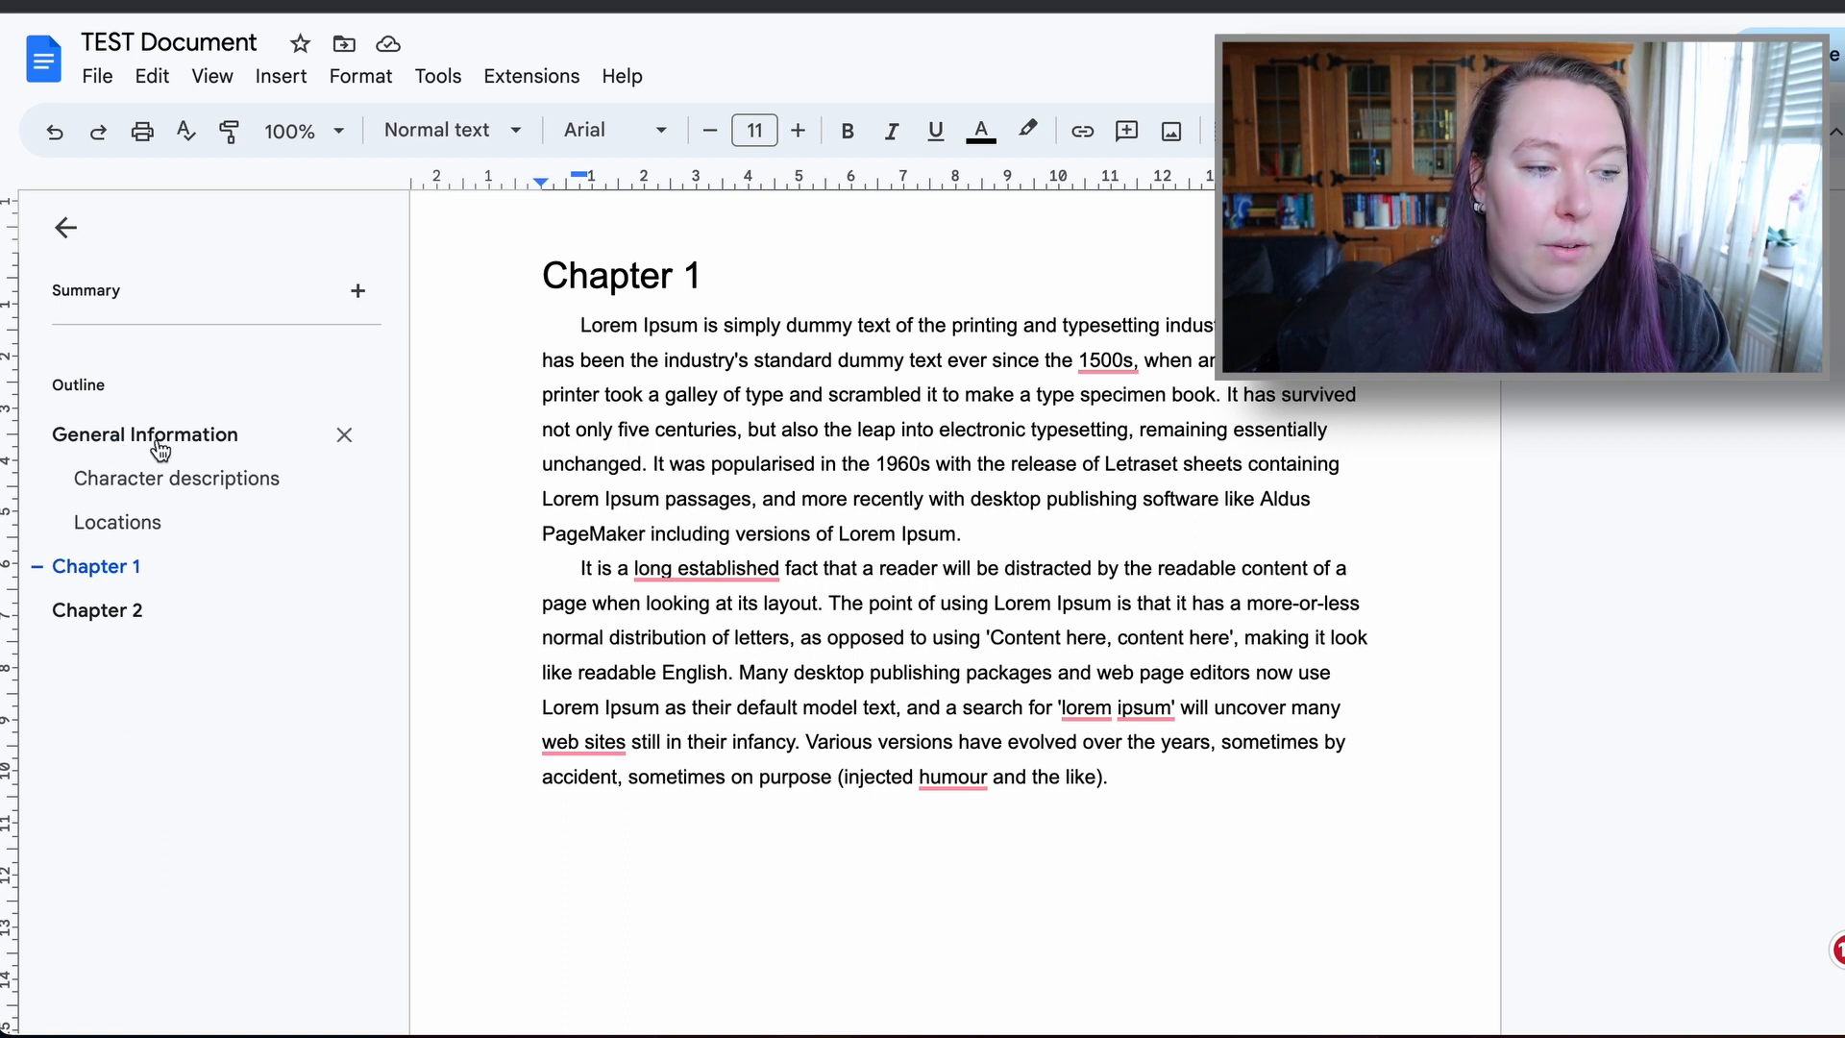
- Use the document outline to move between General Information, Character descriptions, Locations, Chapter 1 and Chapter 2
left_click(255, 438)
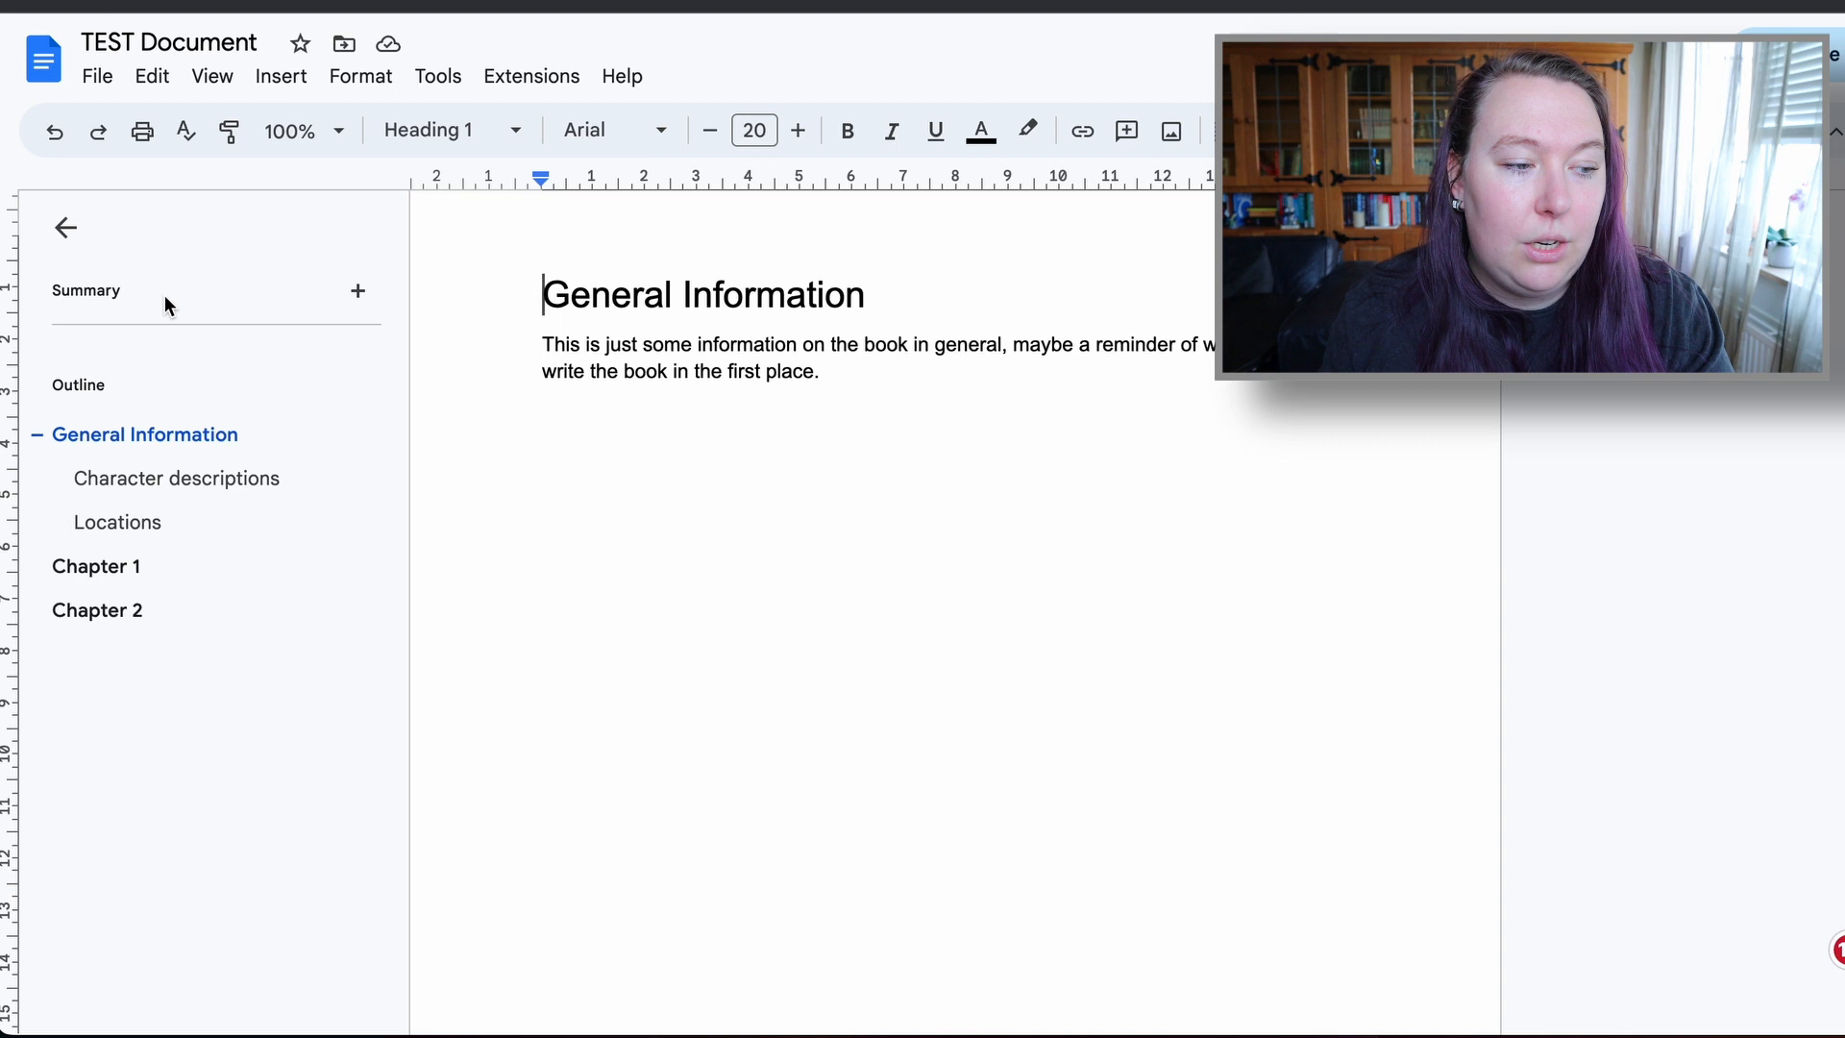
left_click(105, 569)
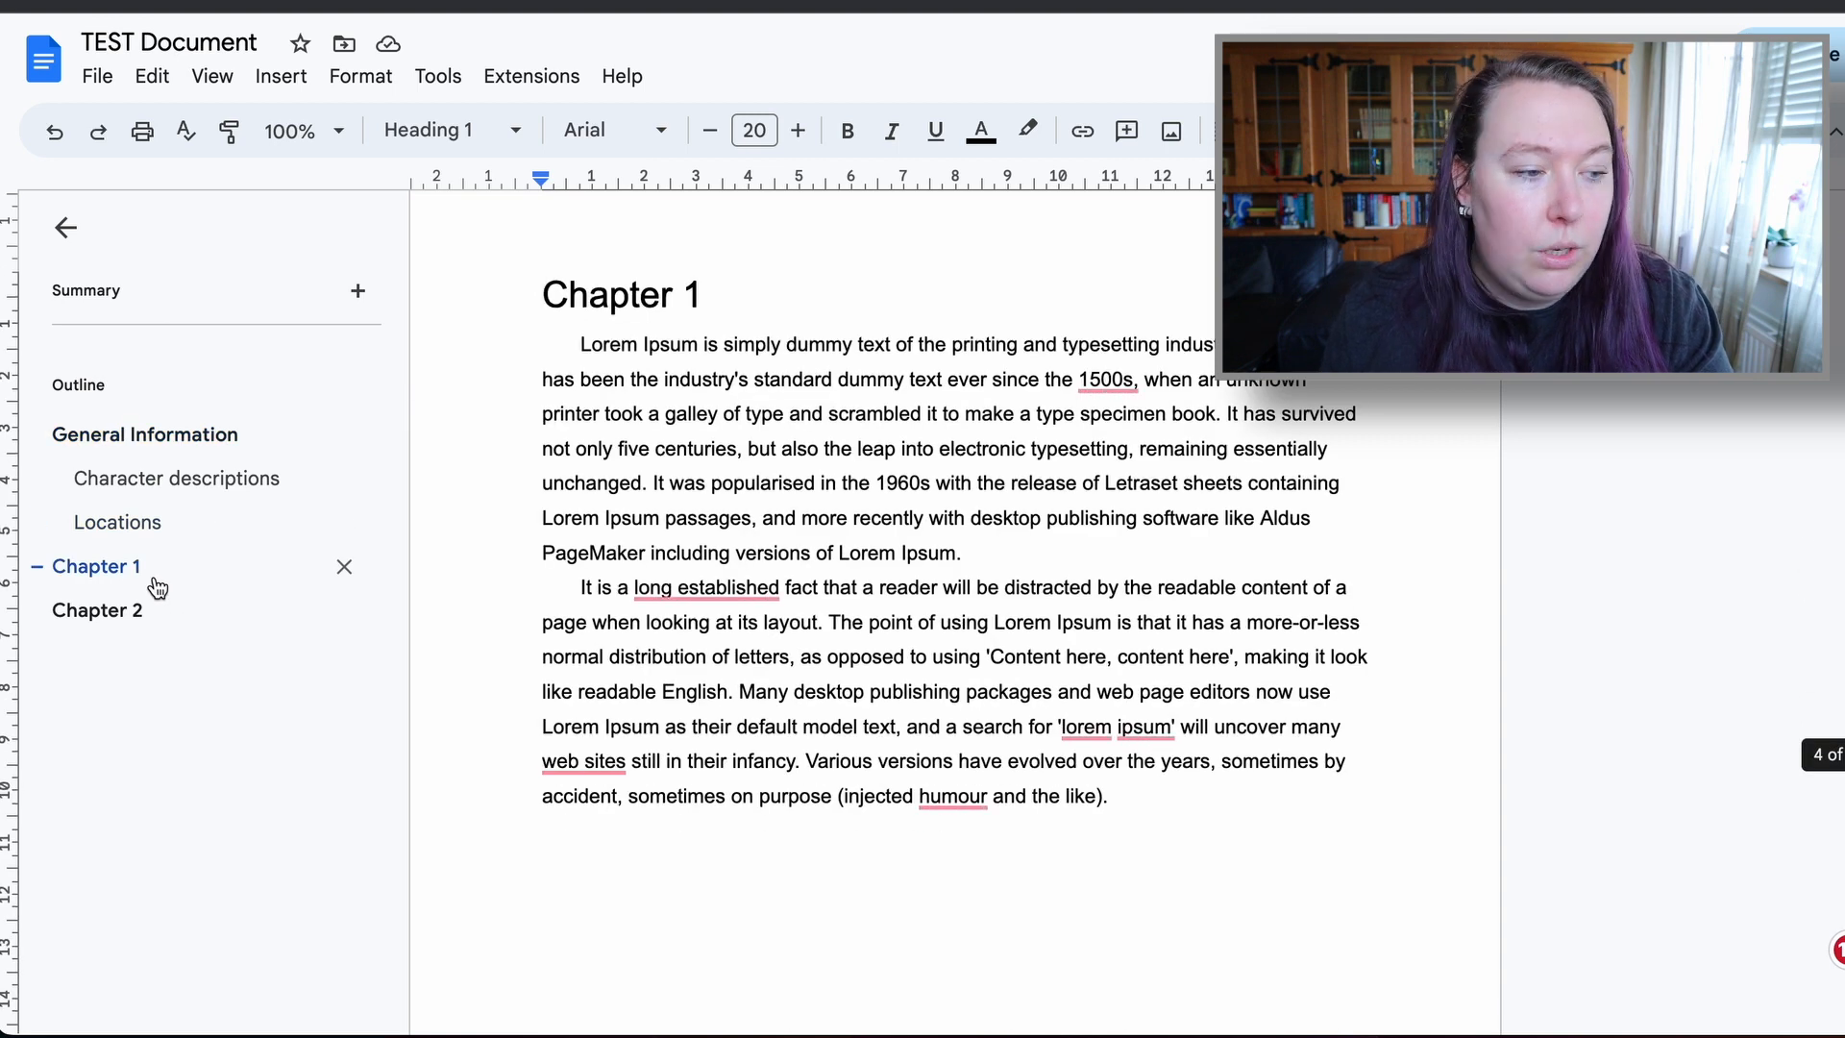
left_click(125, 436)
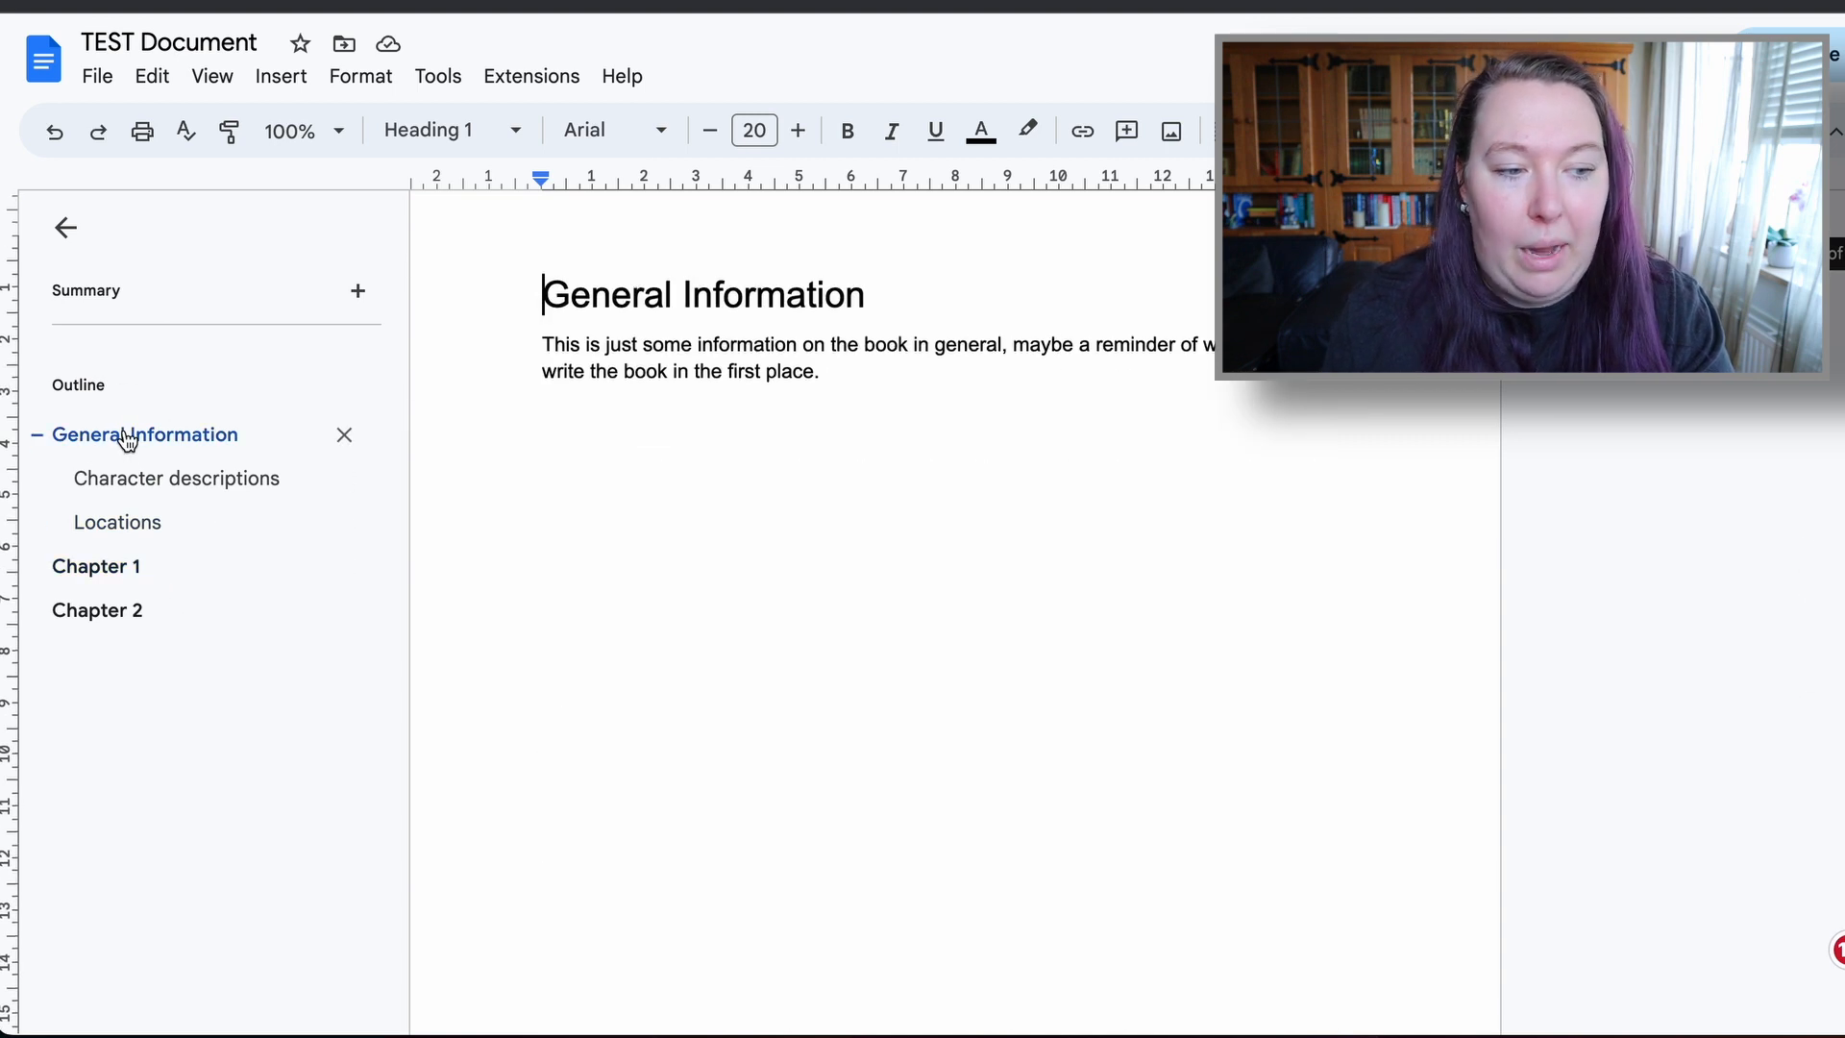
left_click(124, 603)
left_click(173, 495)
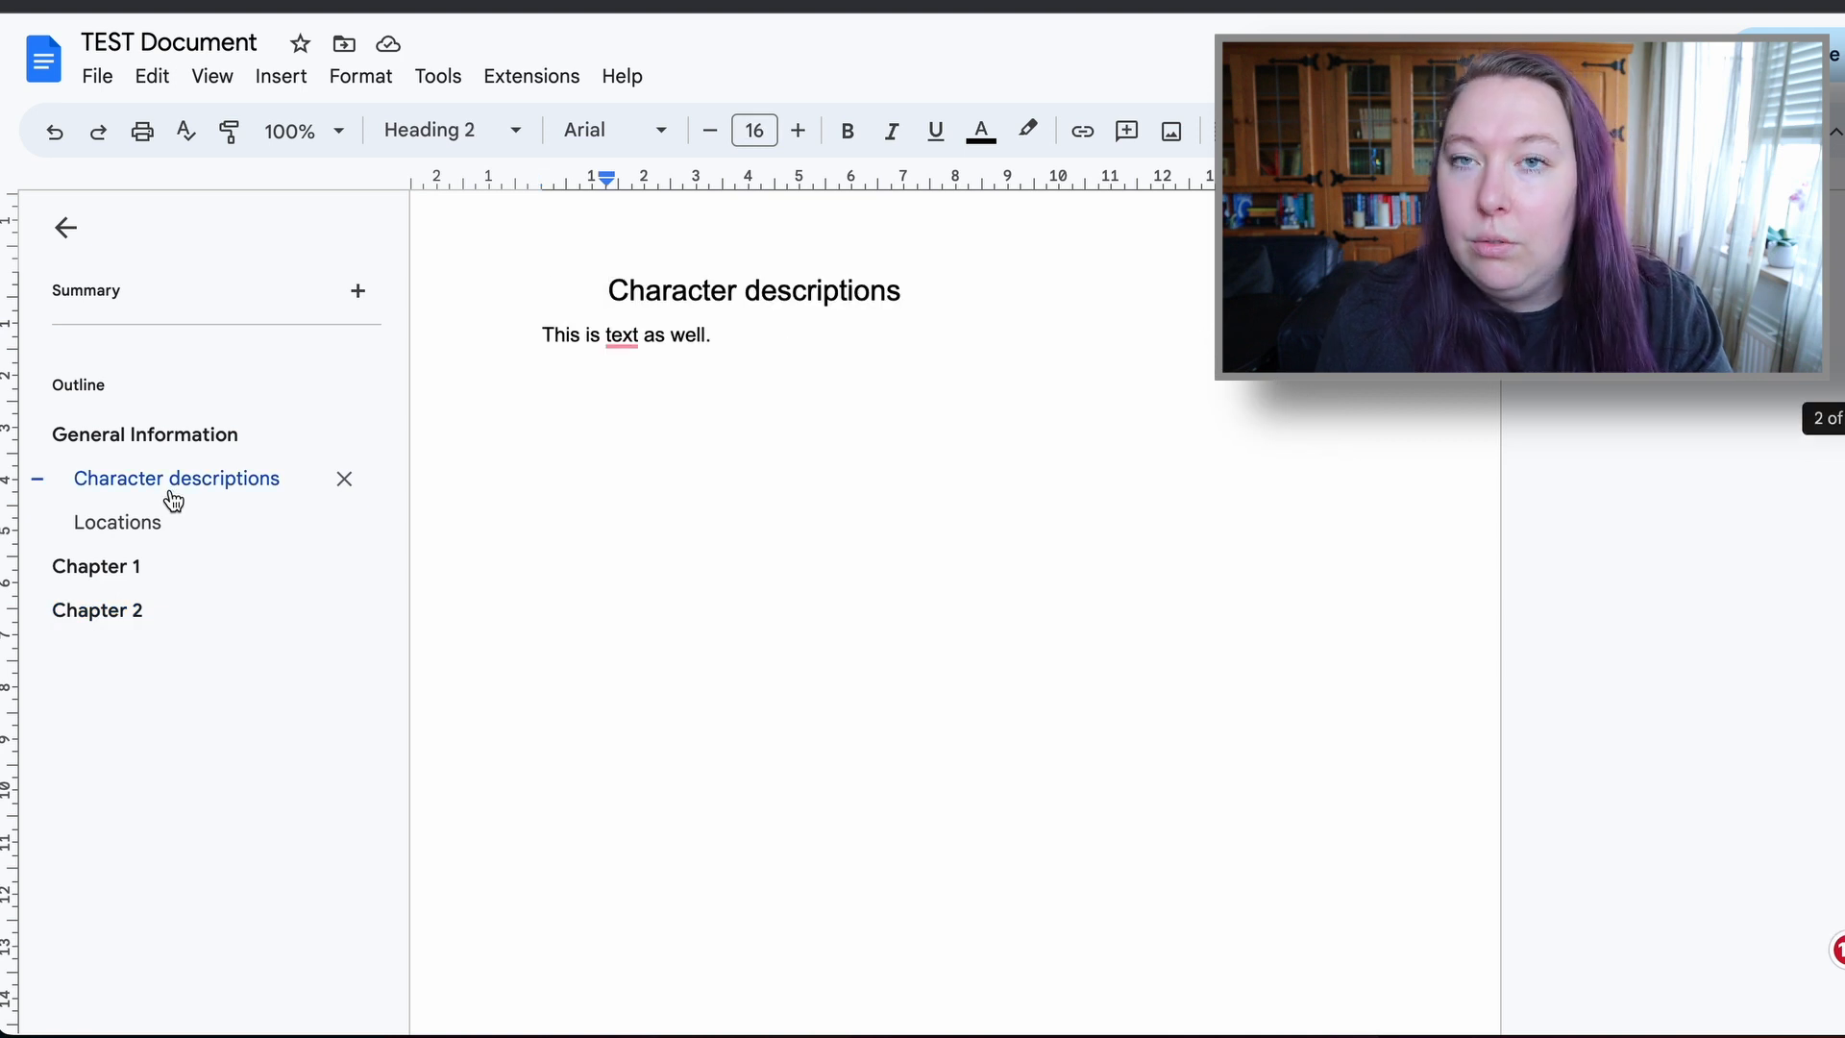
left_click(133, 574)
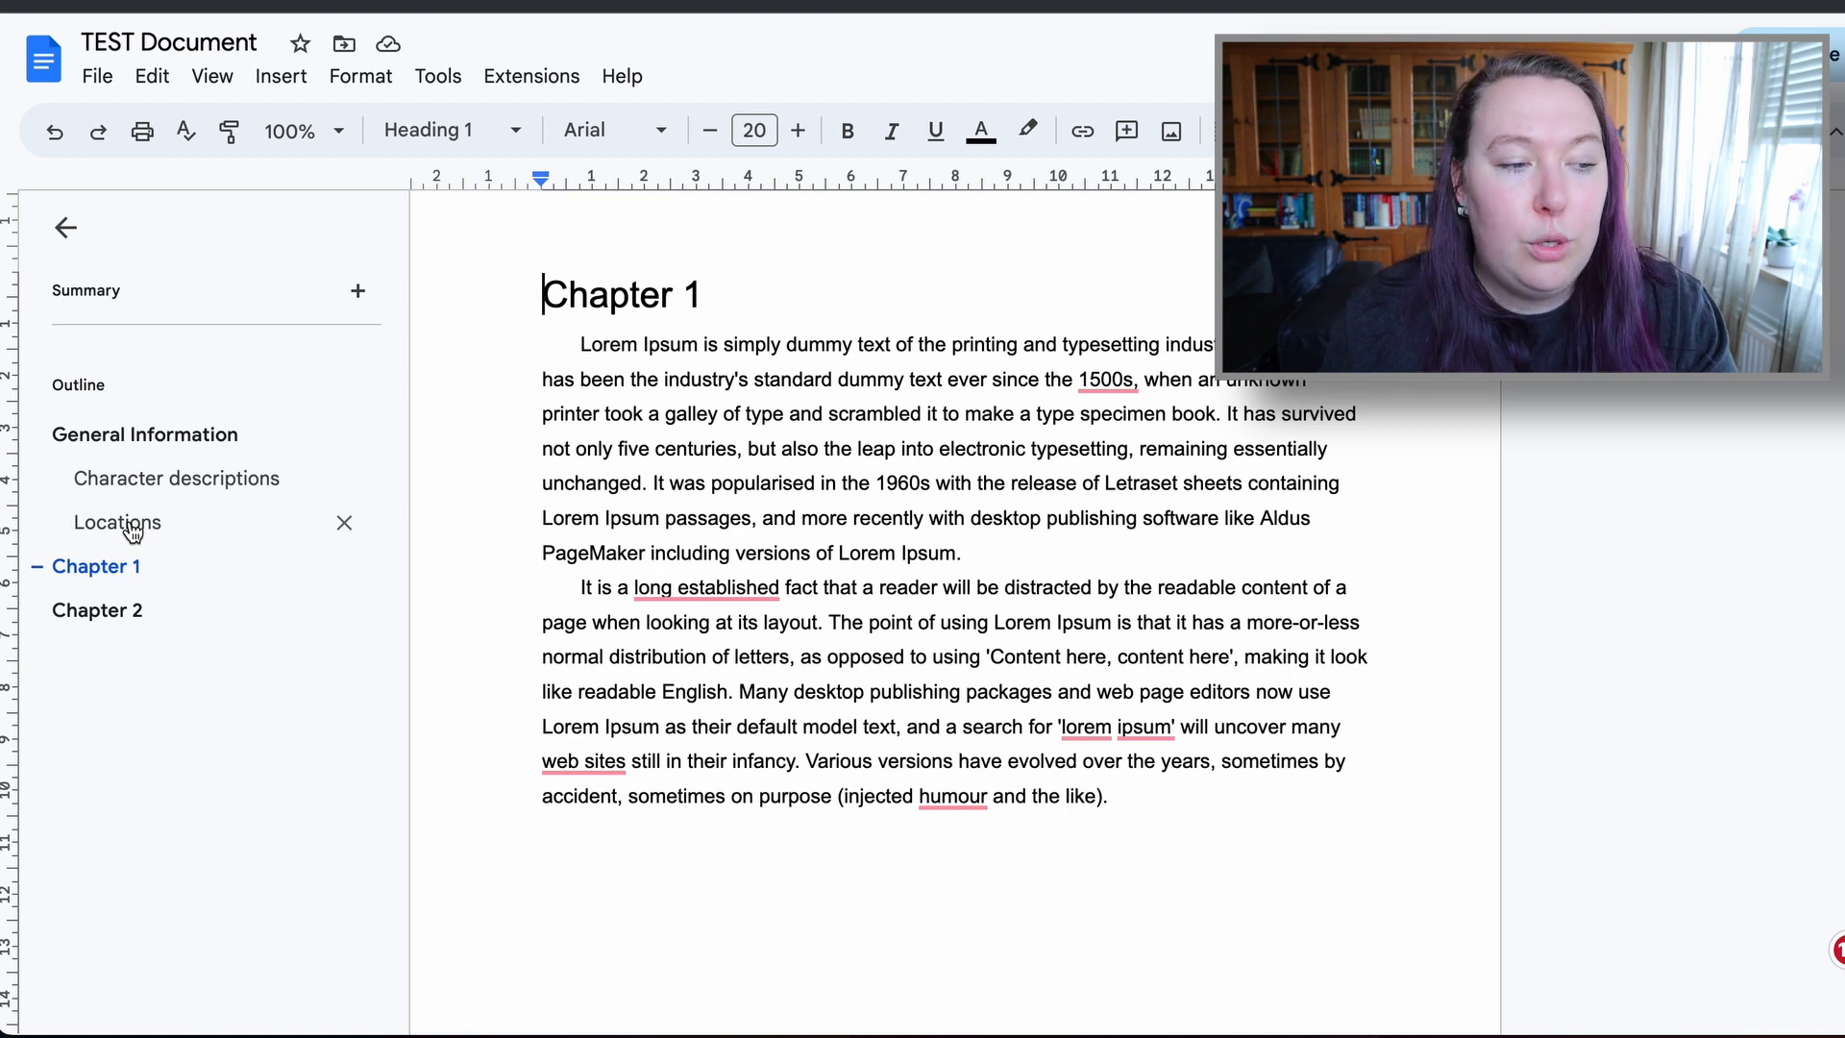
left_click(132, 530)
scroll(927, 477, "down", 5)
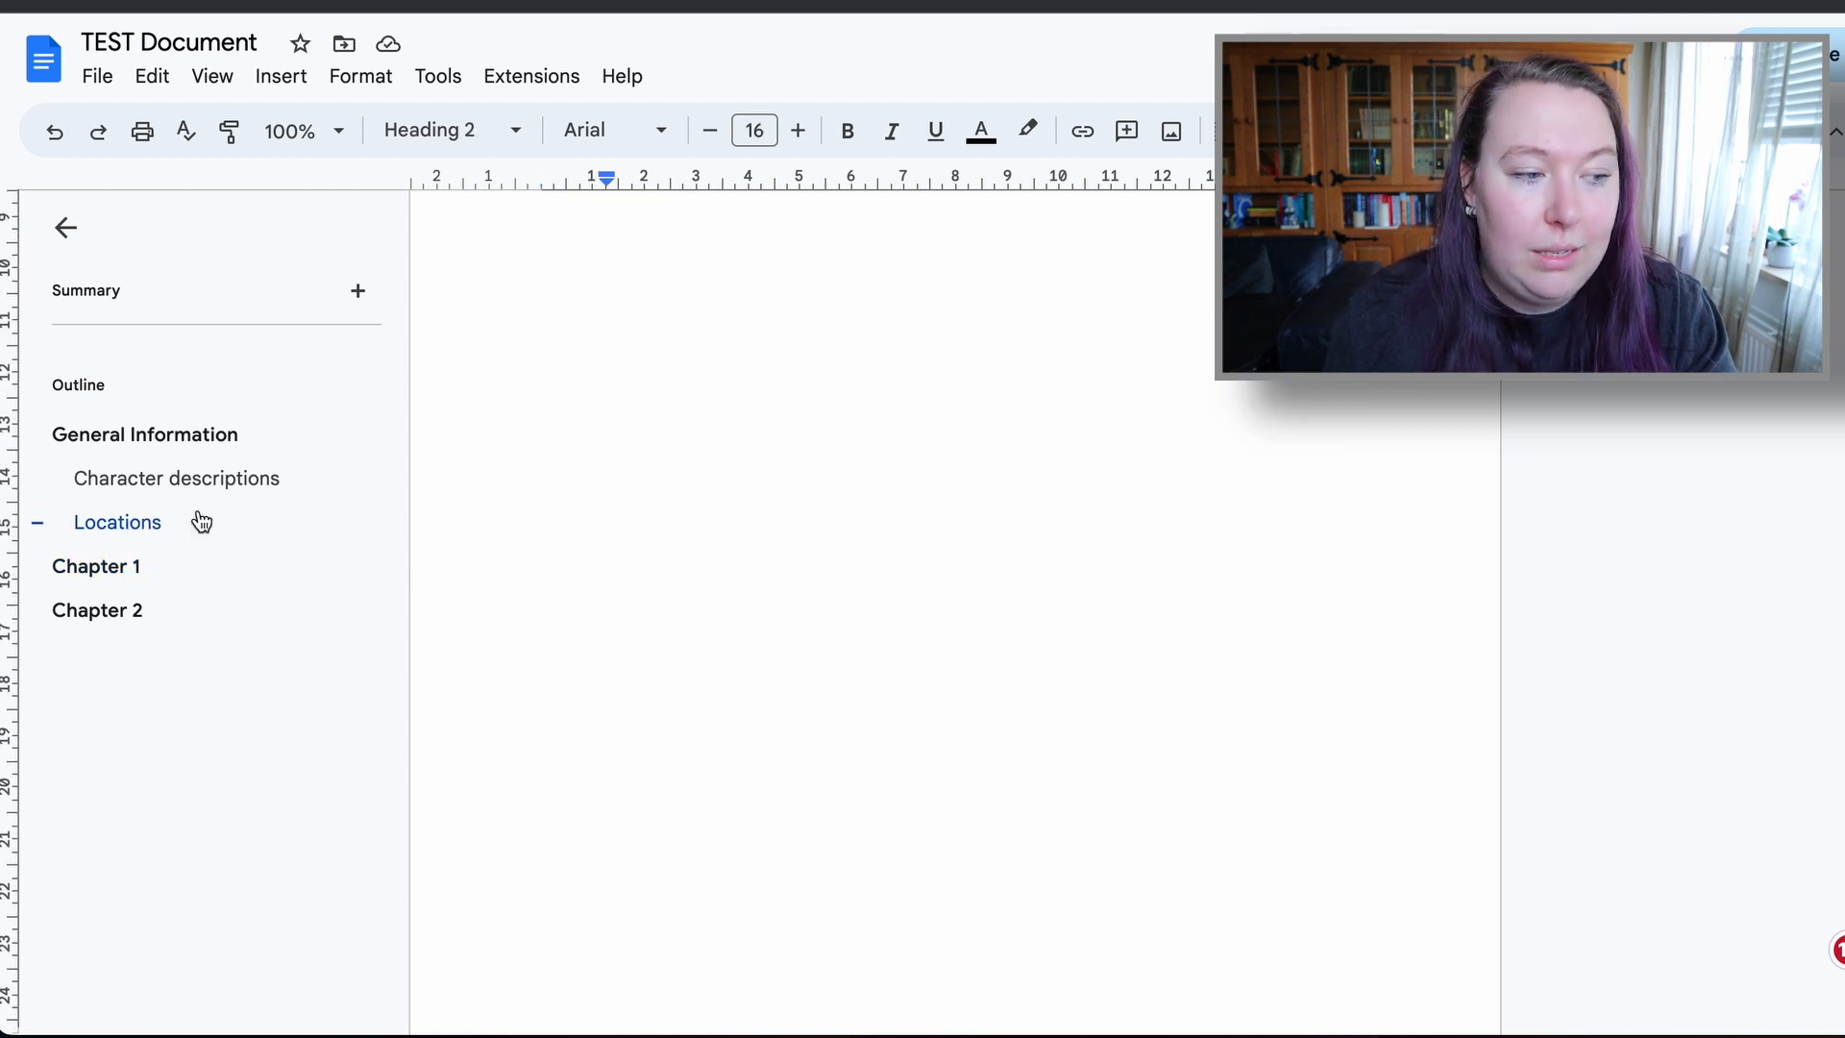
left_click(108, 613)
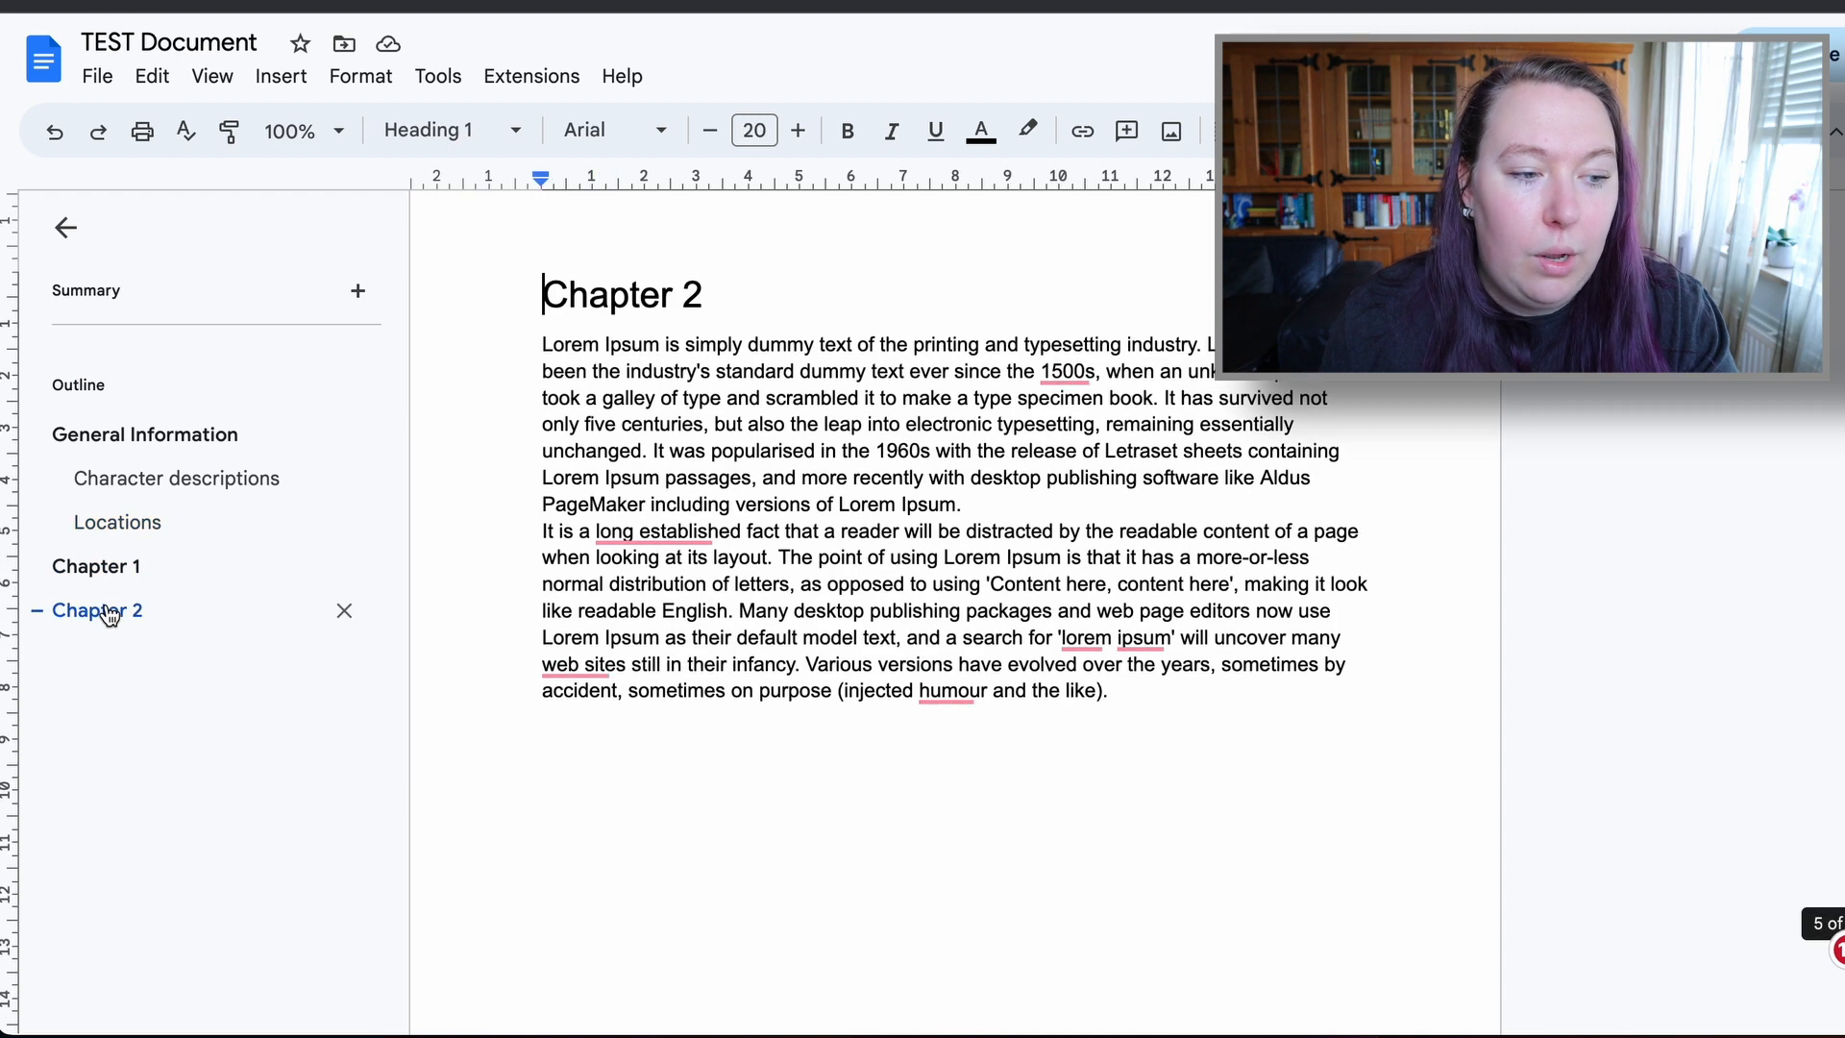